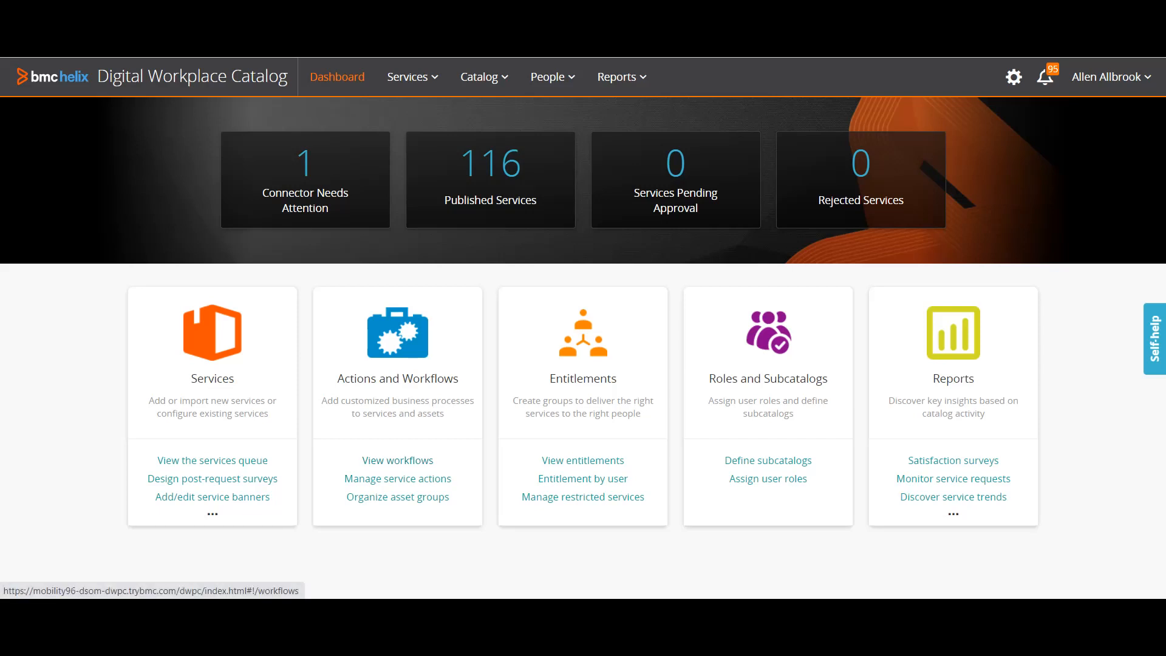
# - Open the list of workflows from the Digital Workplace Catalog dashboard
pyautogui.click(421, 462)
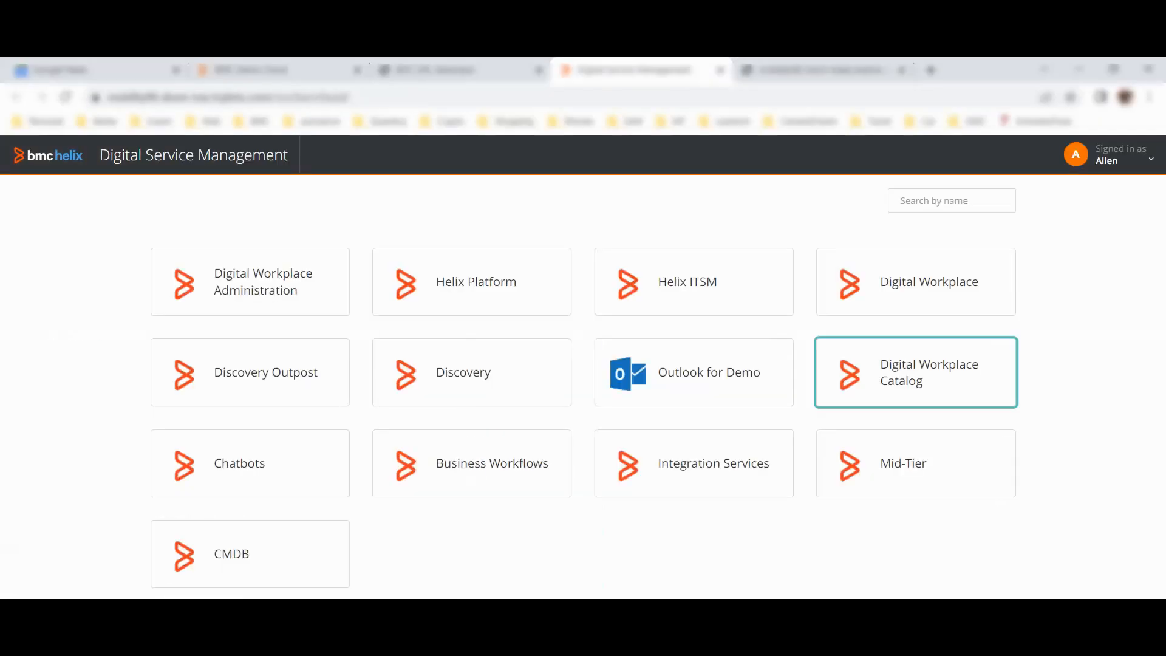
# - Switch to Digital Workplace and examine the favorites, request and issue services offered in its end-user catalog
pyautogui.click(916, 282)
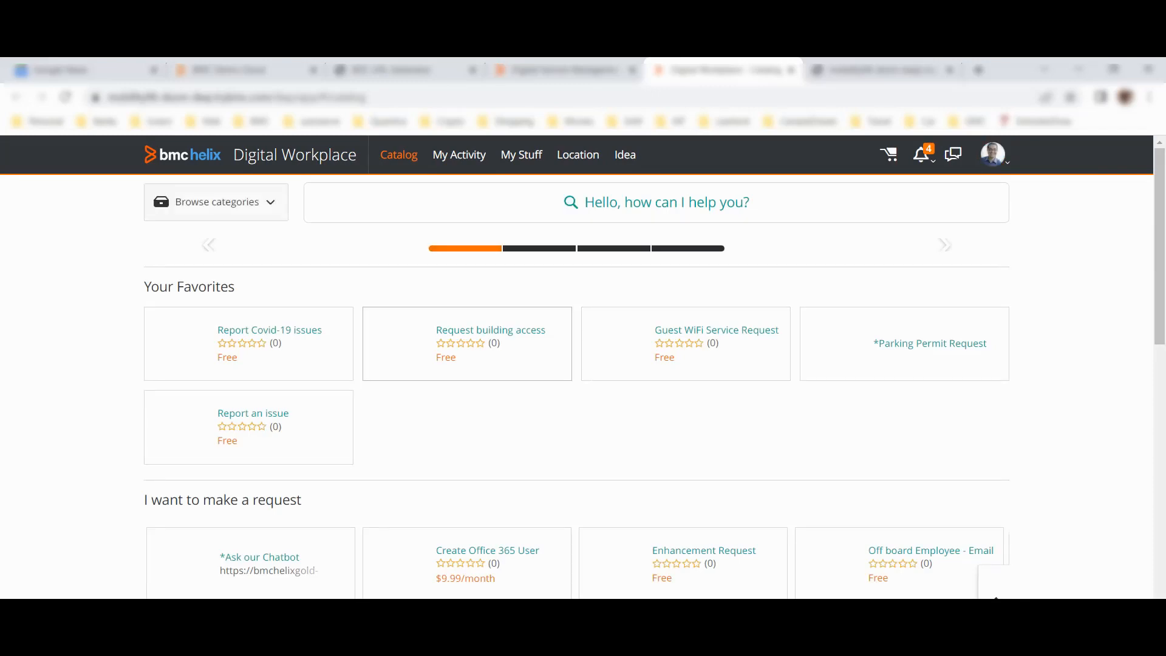
pyautogui.scroll(-3, 467, 358)
pyautogui.scroll(3, 468, 359)
pyautogui.scroll(-2, 516, 377)
pyautogui.scroll(2, 586, 379)
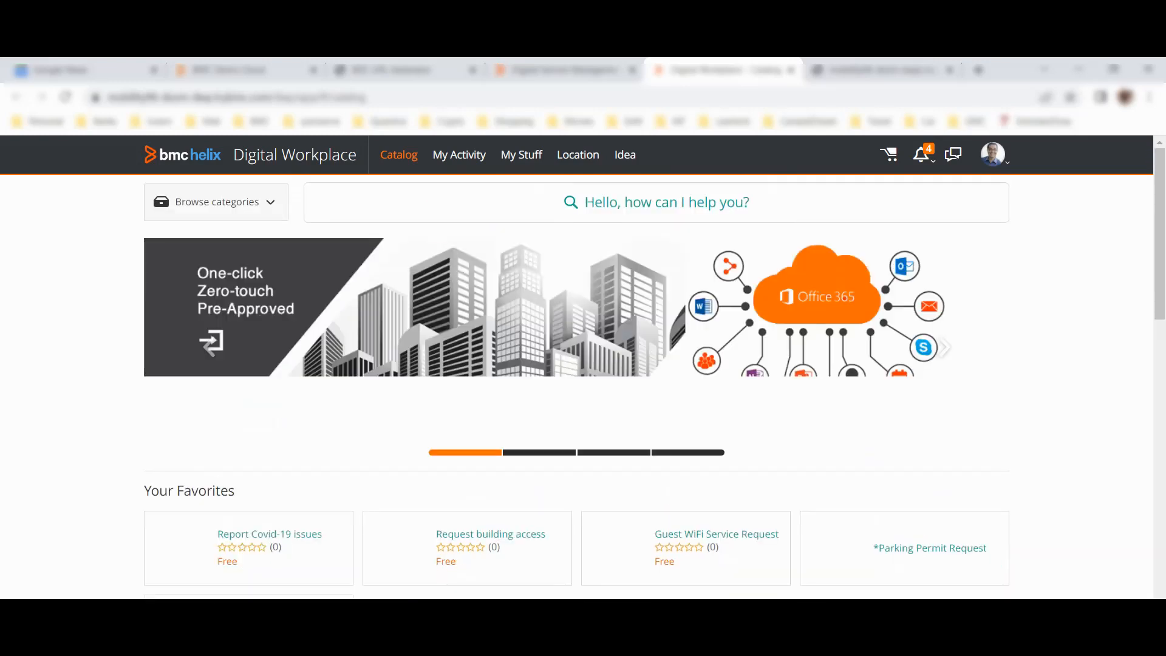
pyautogui.scroll(-7, 576, 383)
pyautogui.scroll(-1, 576, 382)
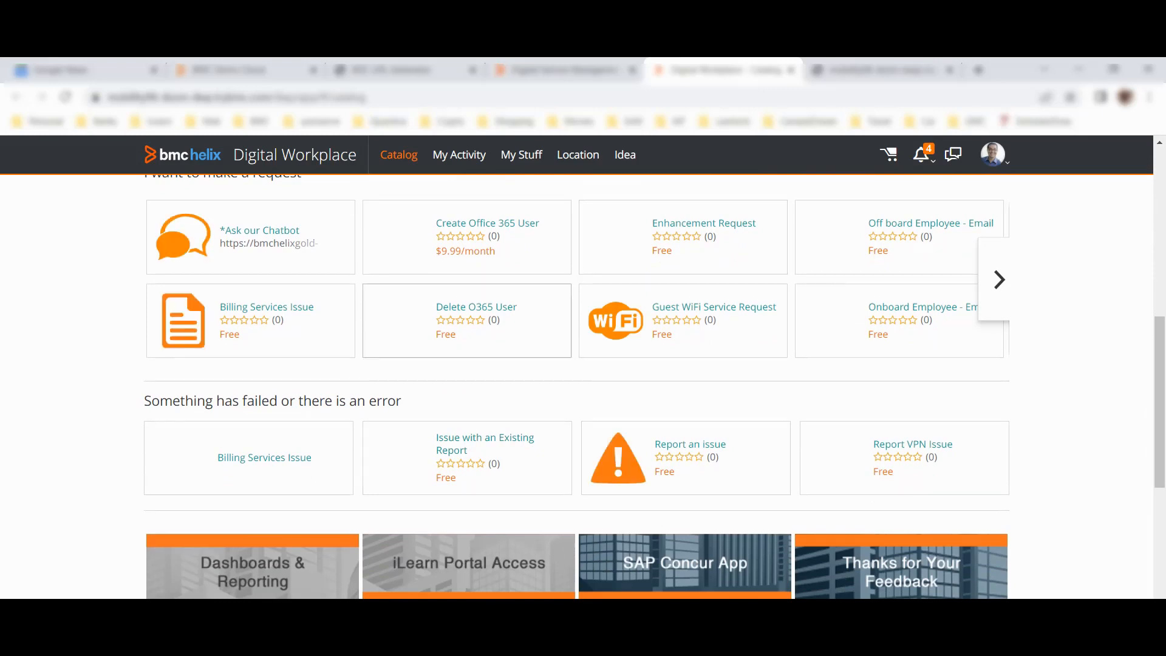
pyautogui.scroll(4, 577, 382)
pyautogui.scroll(2, 577, 383)
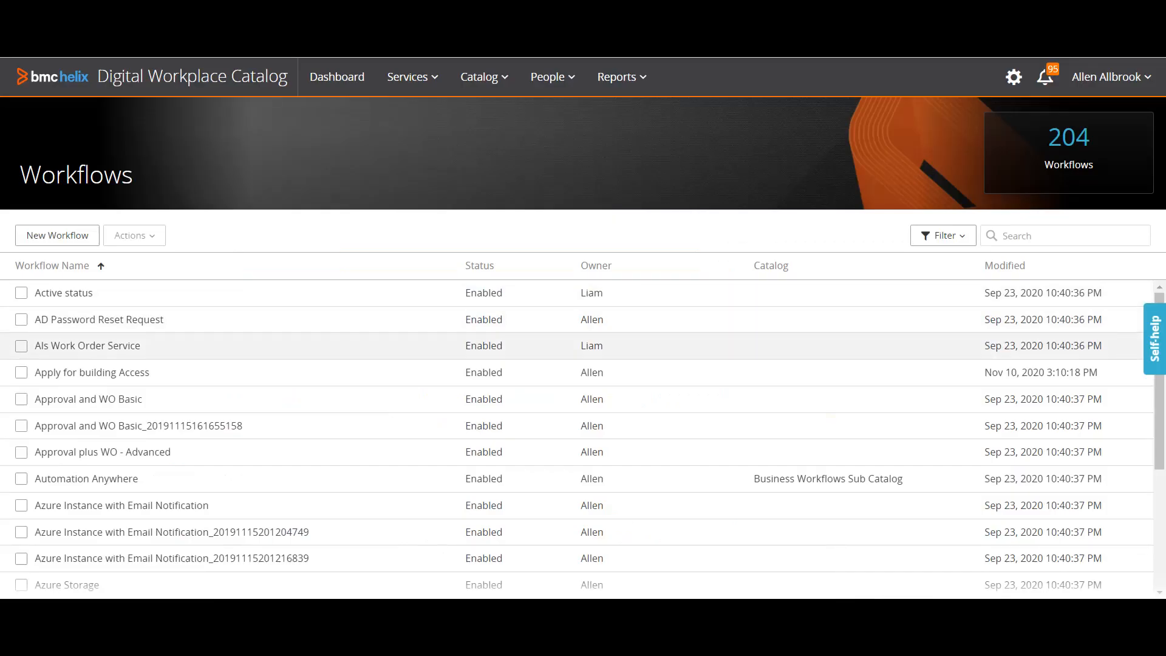
# - Create a new workflow named IncidentCreation in Digital Workplace Catalog, without assigning it to a catalog
pyautogui.scroll(-2, 577, 343)
pyautogui.scroll(2, 577, 352)
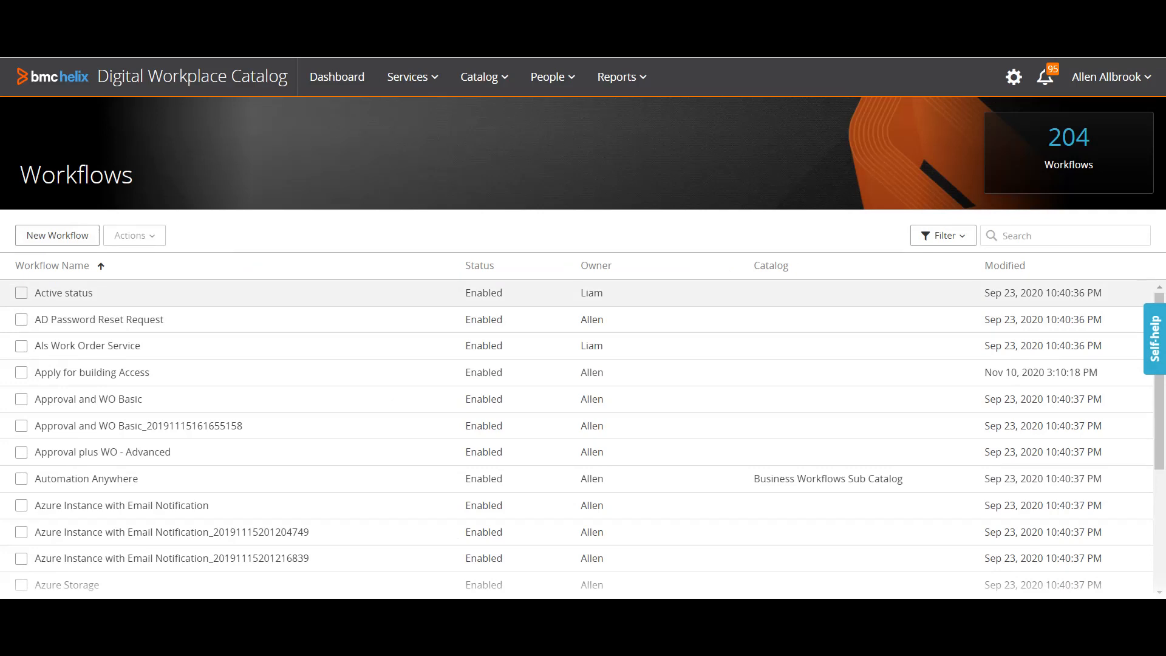
pyautogui.click(58, 235)
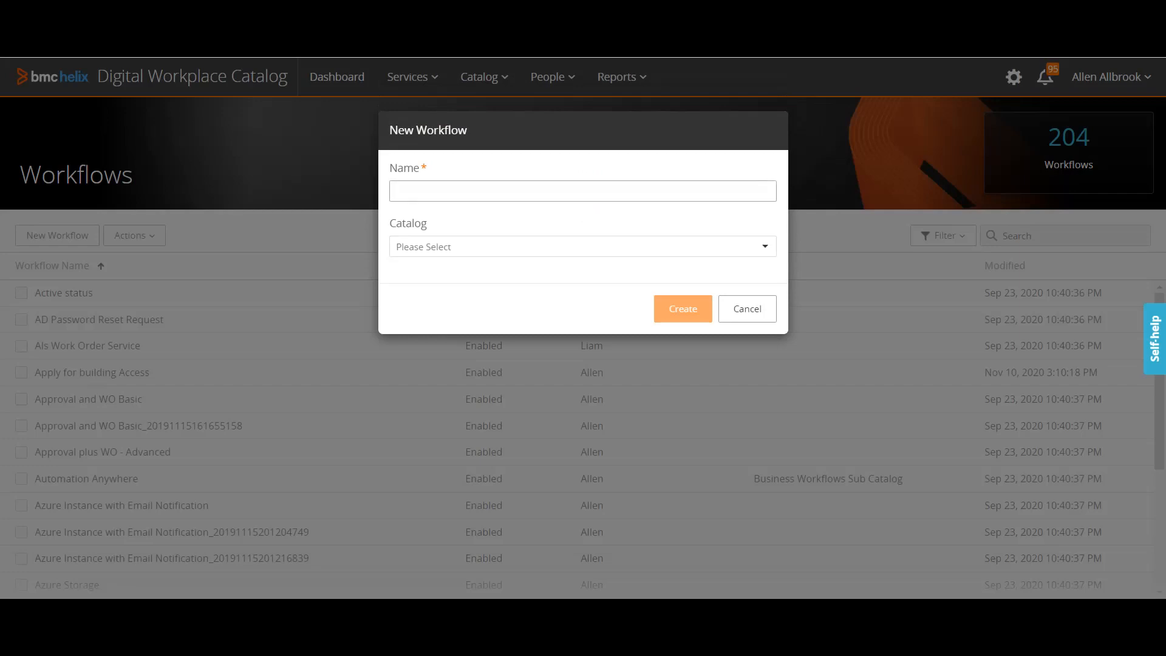
pyautogui.click(582, 191)
pyautogui.write('In')
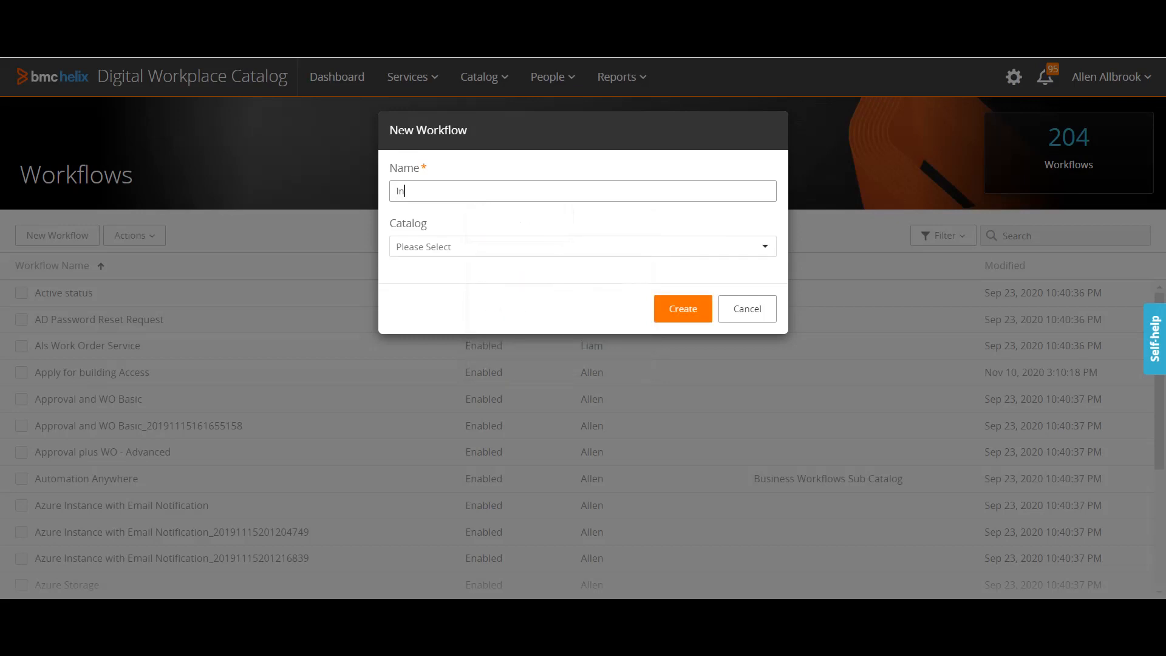
pyautogui.write('cidetntCreation')
pyautogui.click(583, 246)
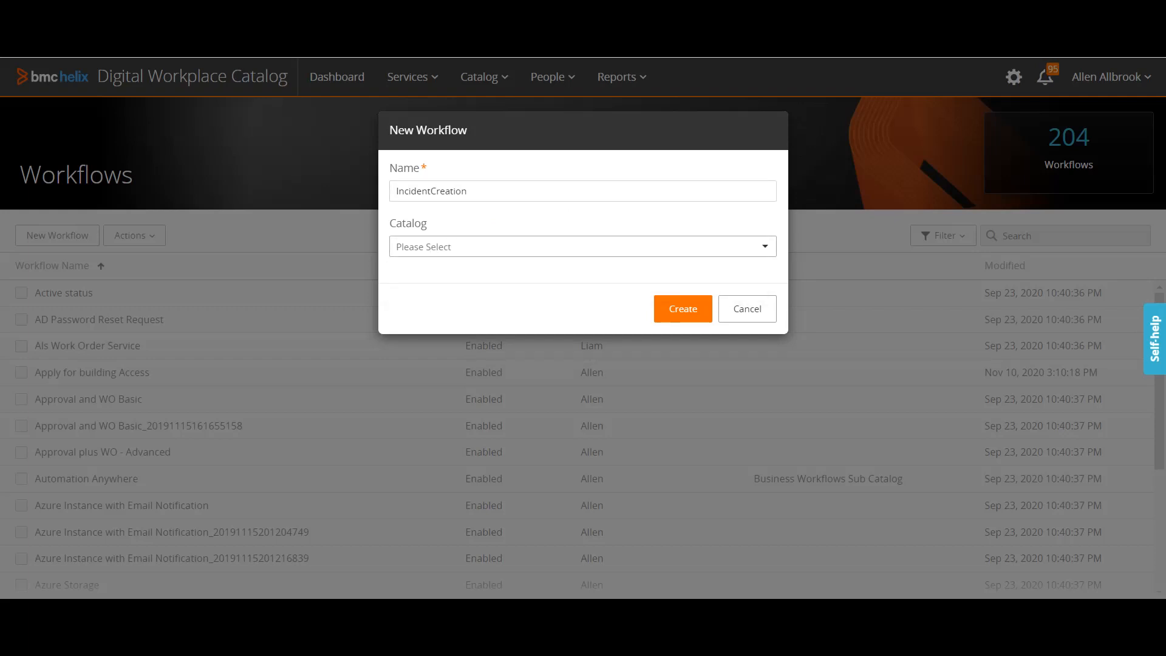
pyautogui.click(683, 308)
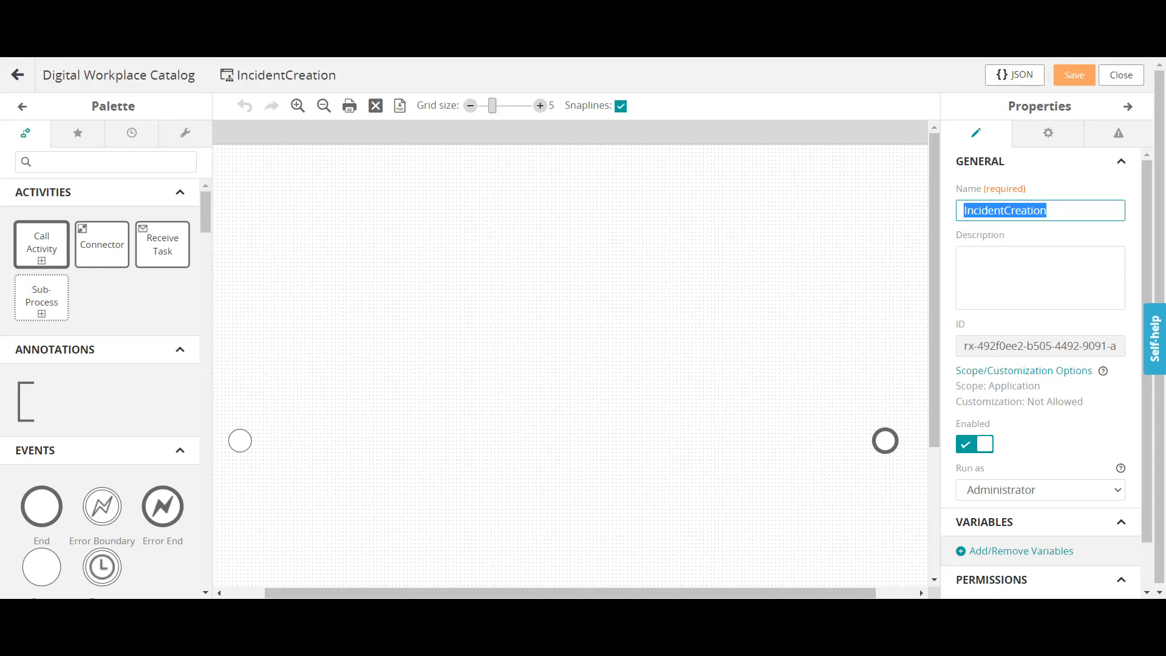
# - Examine the activities, events, gateways, platform actions and connector actions available for building the workflow
pyautogui.scroll(-10, 103, 389)
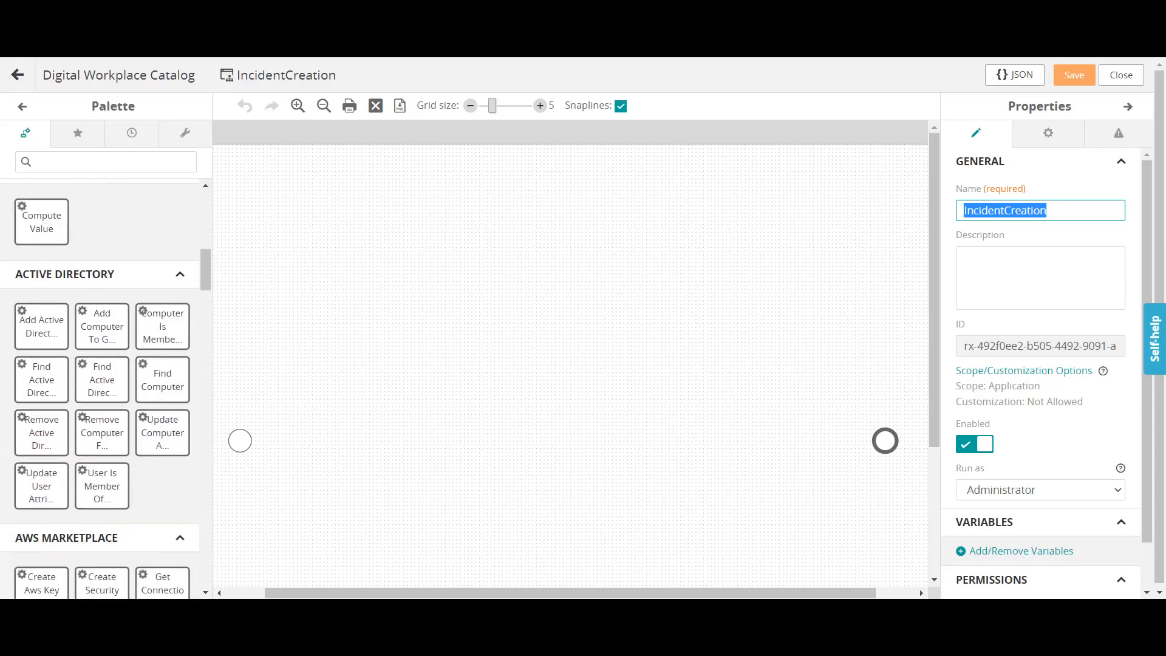
pyautogui.scroll(-10, 104, 389)
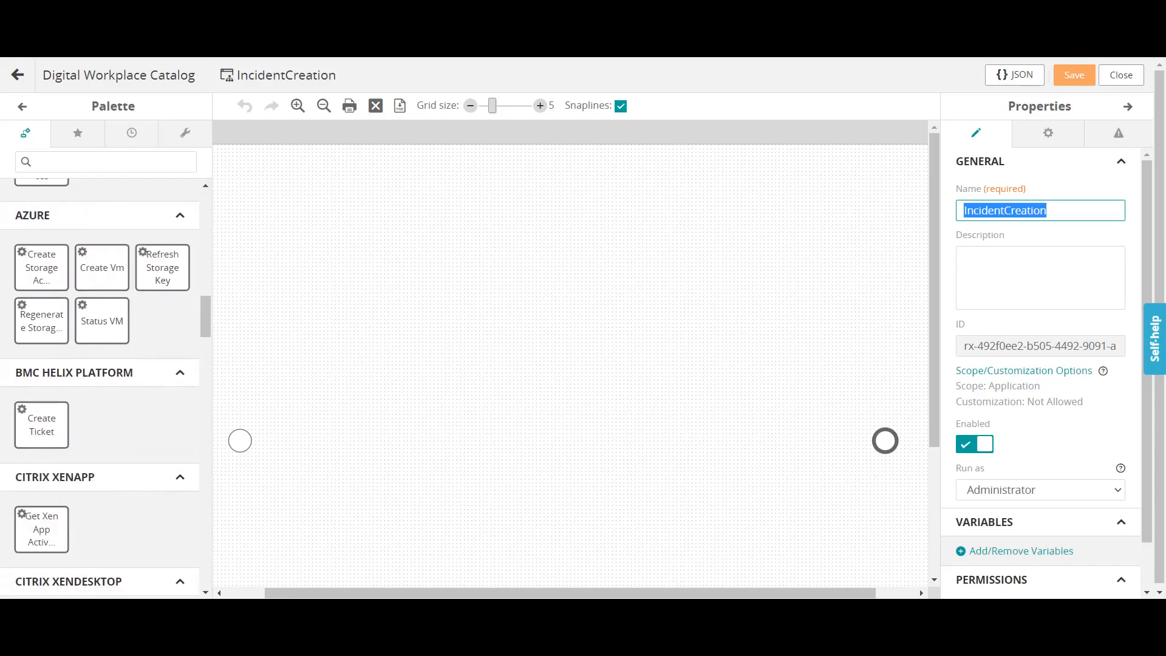
pyautogui.scroll(-5, 103, 389)
pyautogui.scroll(10, 103, 388)
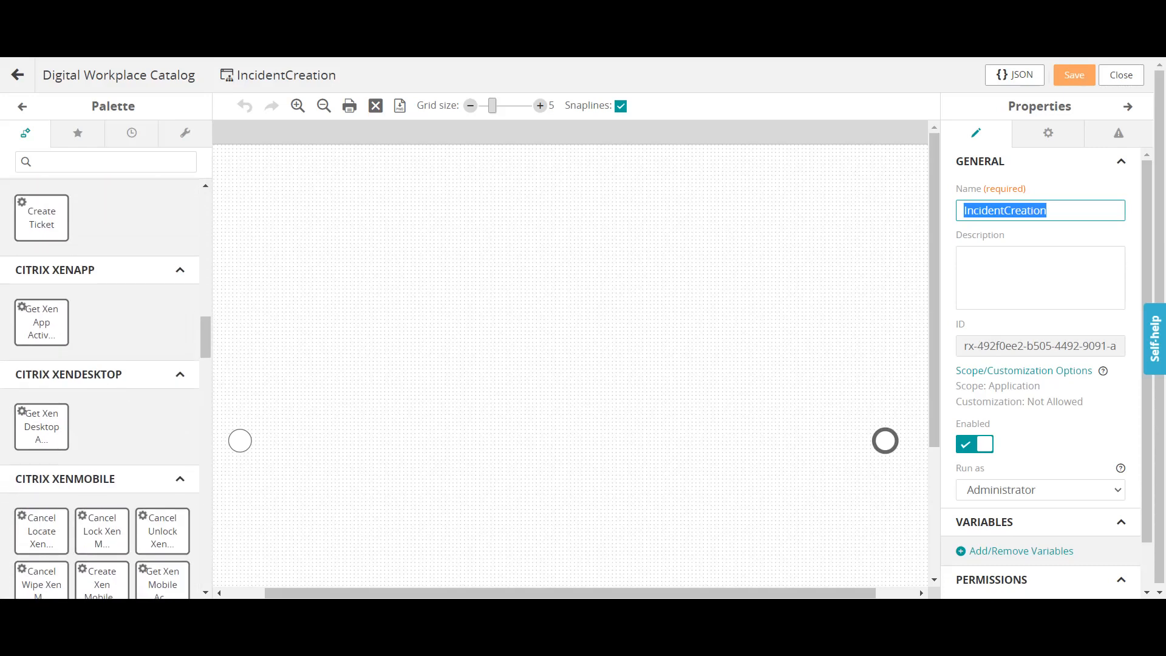
pyautogui.scroll(5, 103, 388)
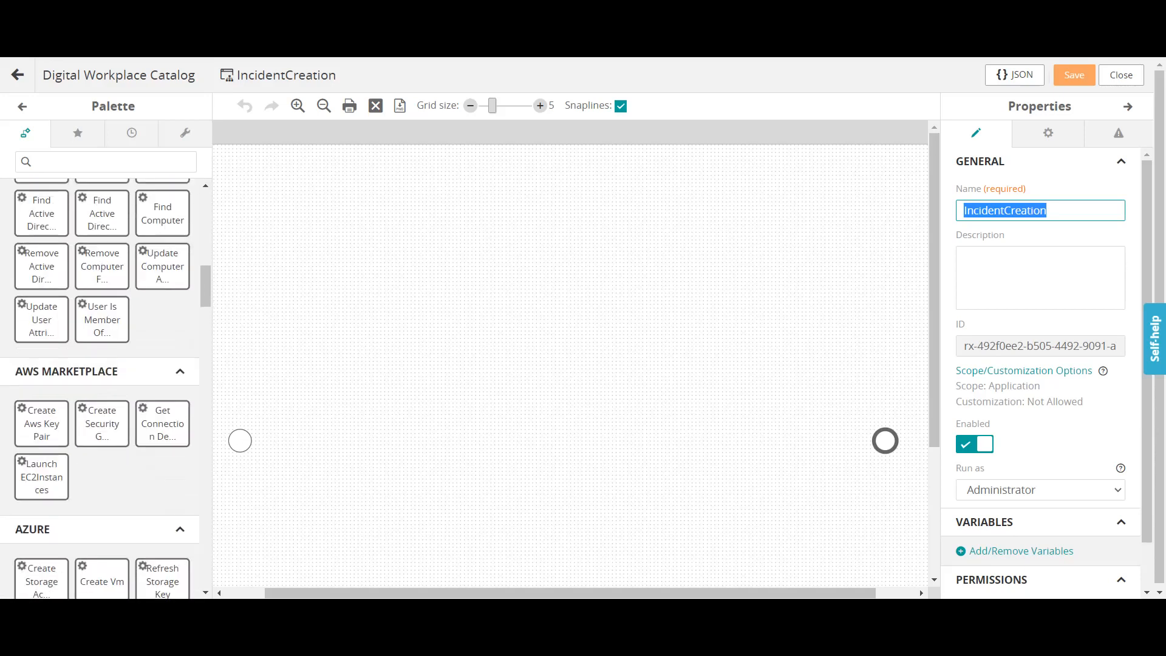
pyautogui.scroll(5, 104, 389)
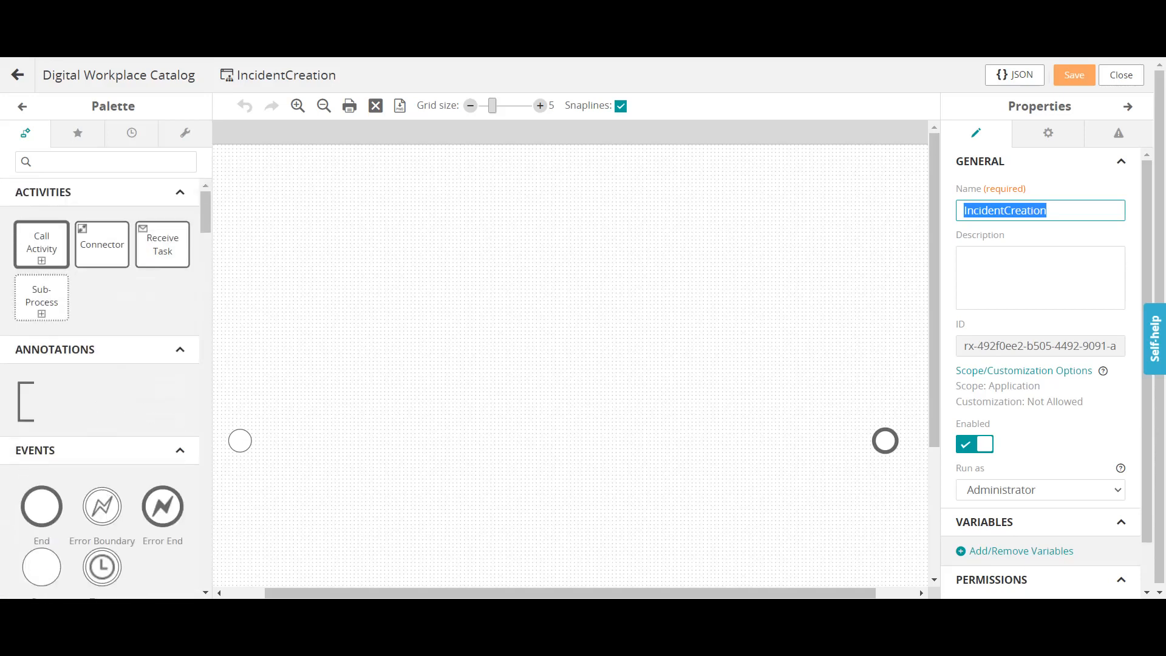
pyautogui.scroll(-2, 103, 389)
pyautogui.scroll(-2, 100, 388)
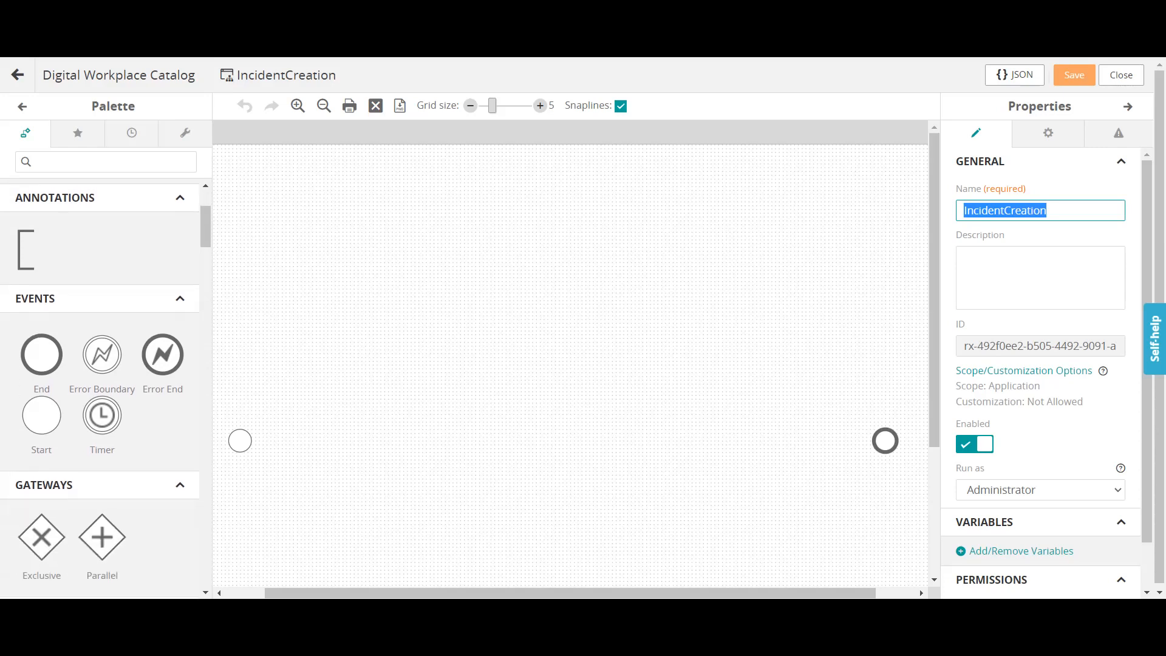
pyautogui.scroll(-4, 100, 389)
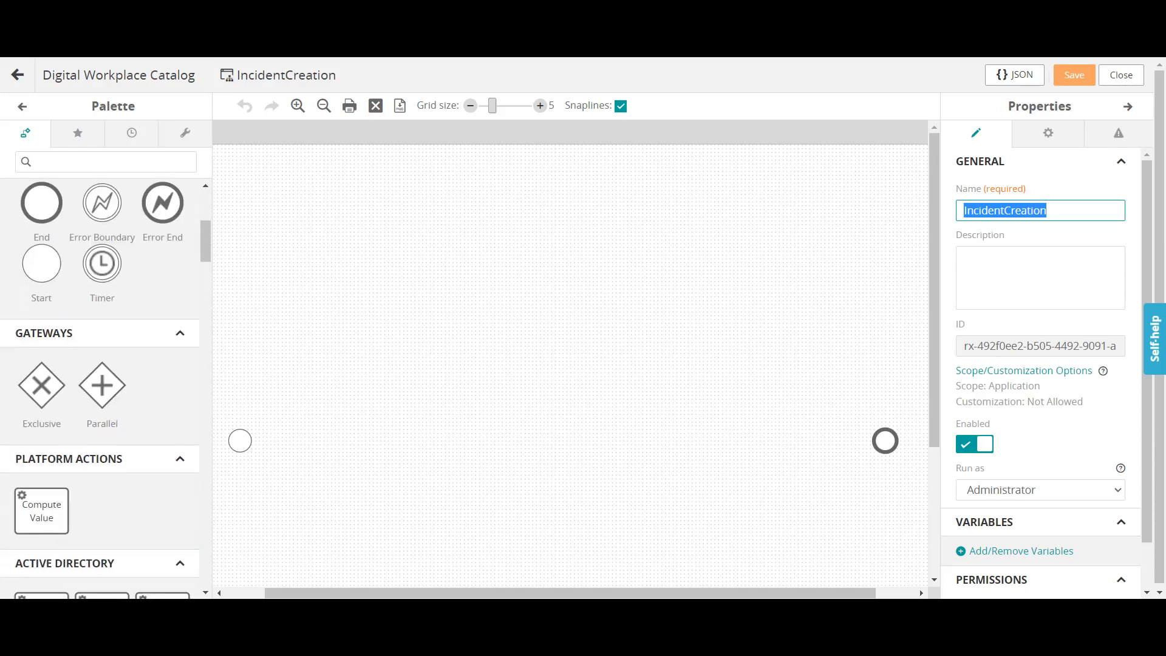
pyautogui.scroll(-2, 100, 389)
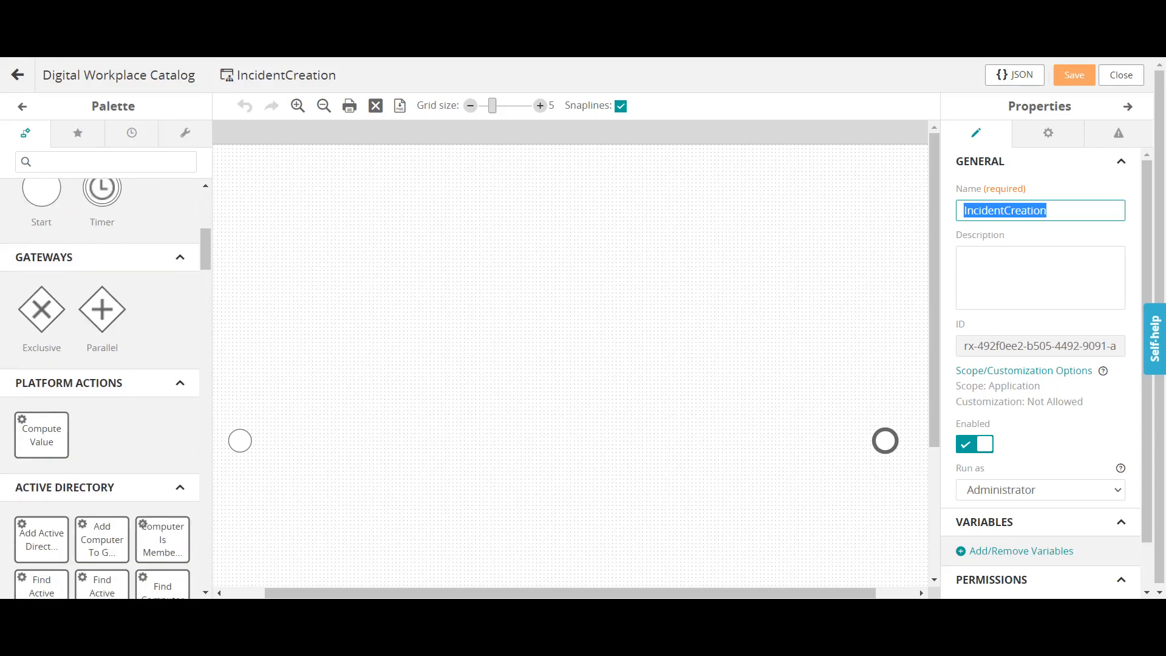
pyautogui.scroll(10, 100, 388)
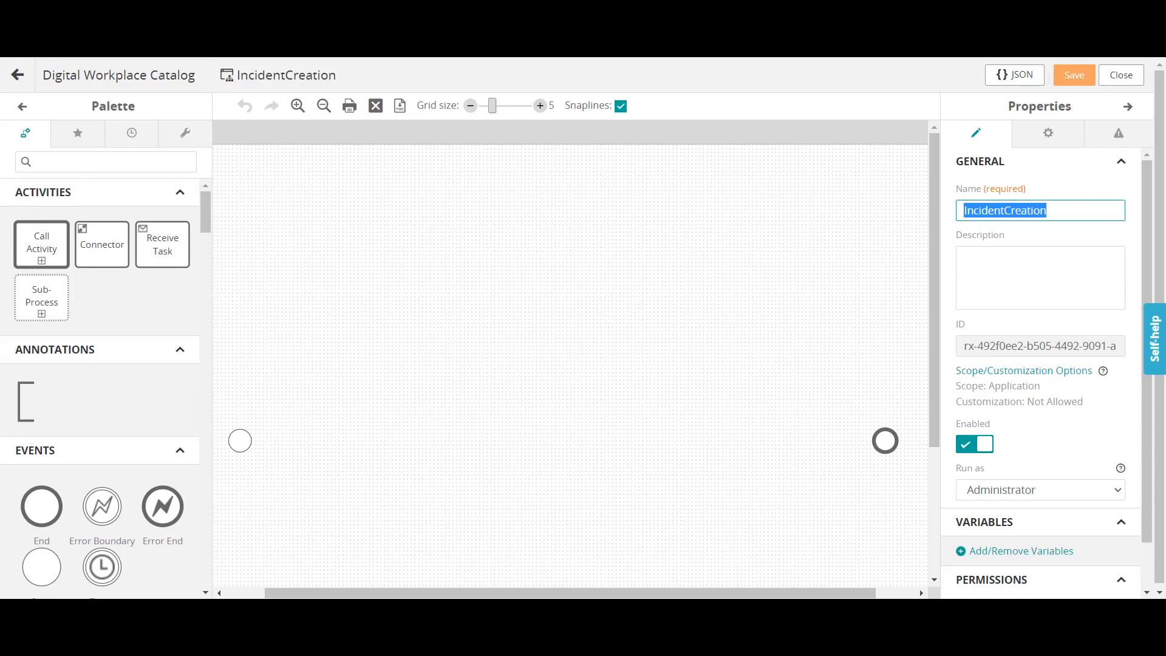
# - Place the Remedy Create Incident action to the right of the start event and connect the start event to it
pyautogui.scroll(-4, 100, 388)
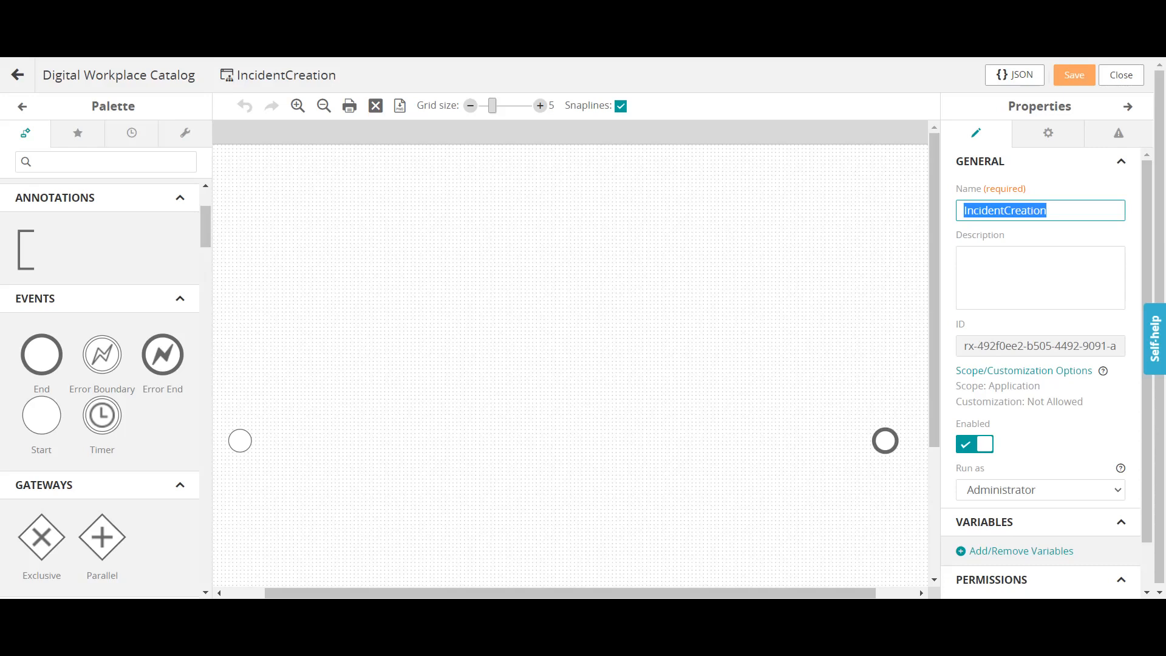
pyautogui.scroll(-5, 101, 388)
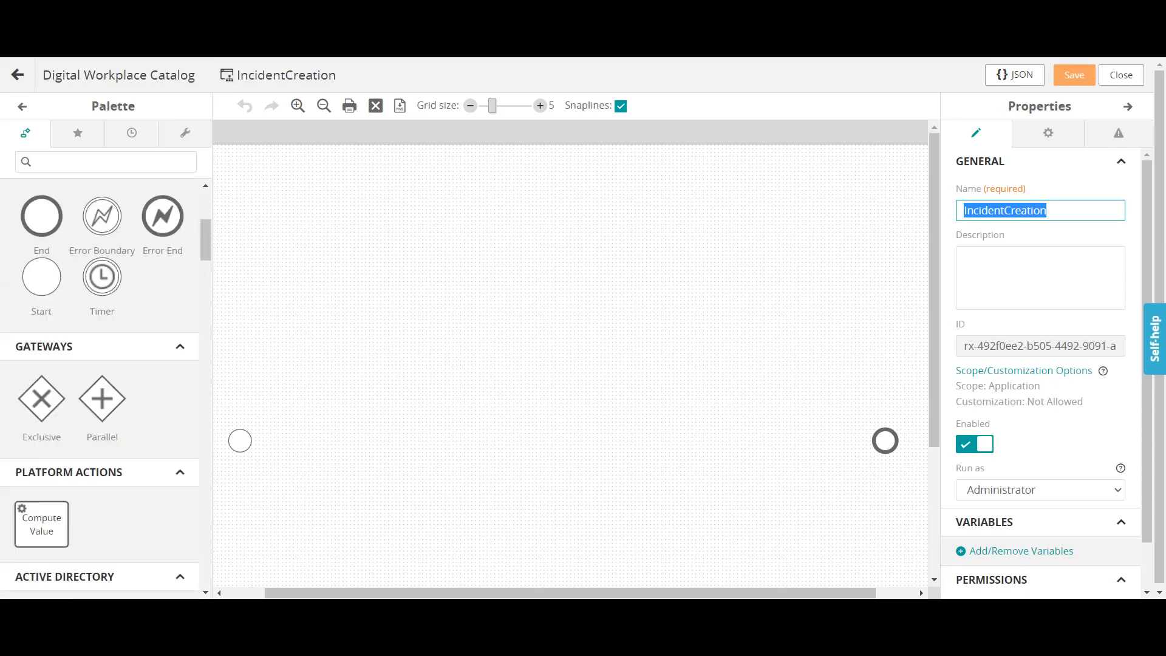
pyautogui.scroll(-15, 100, 388)
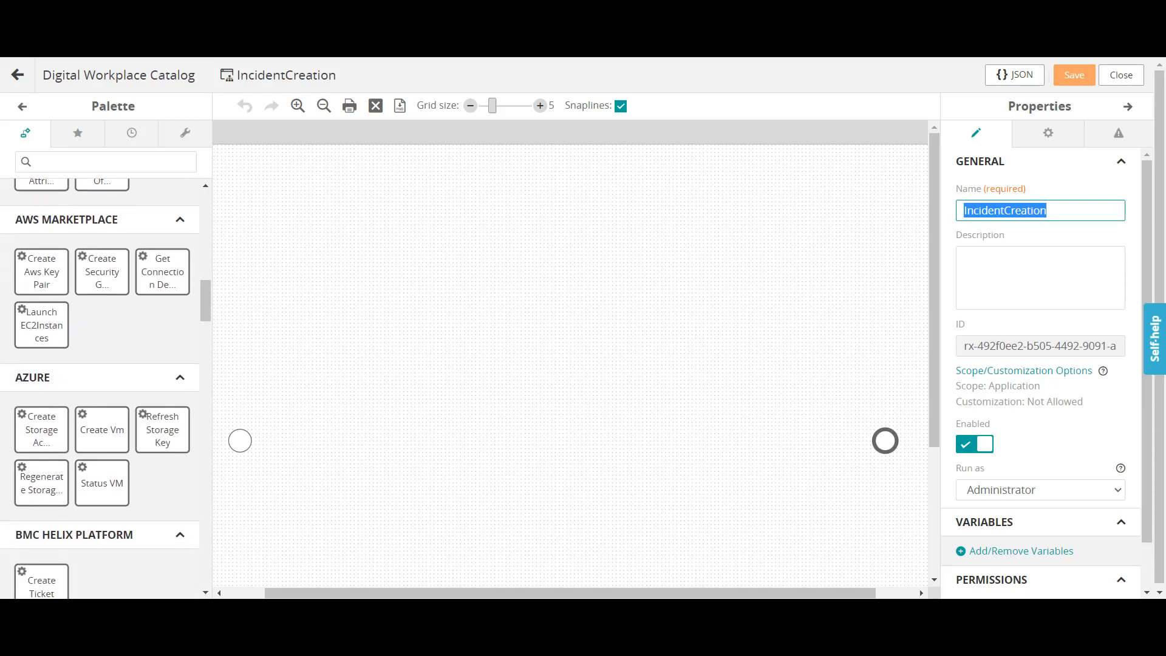
pyautogui.scroll(-15, 101, 388)
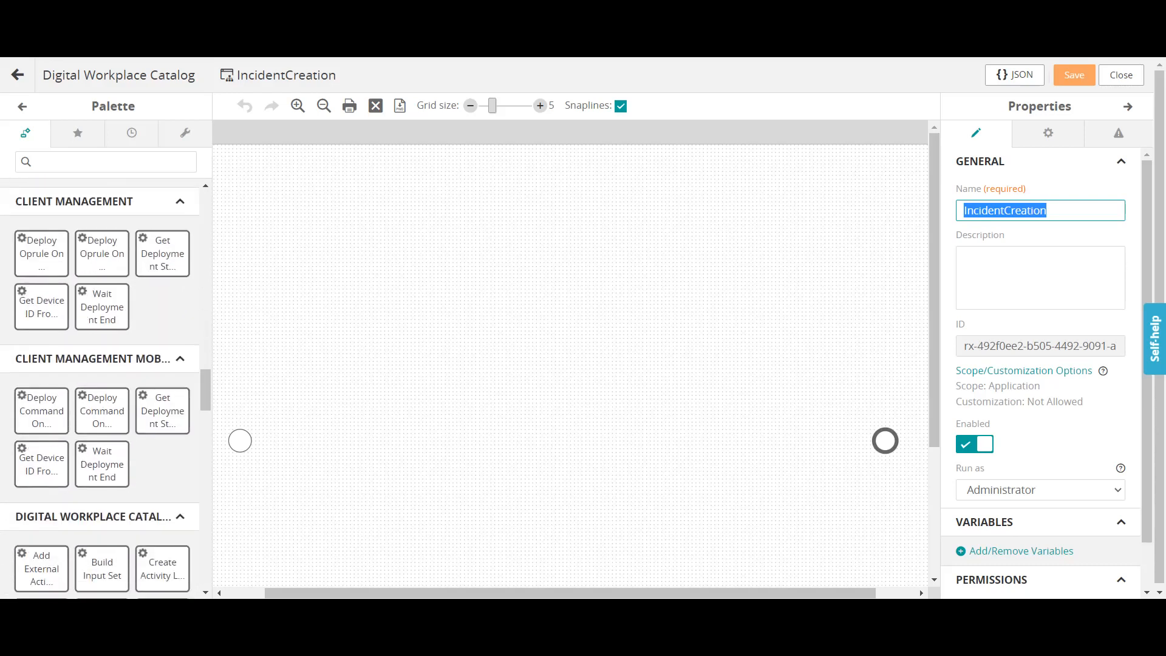
pyautogui.scroll(-15, 100, 388)
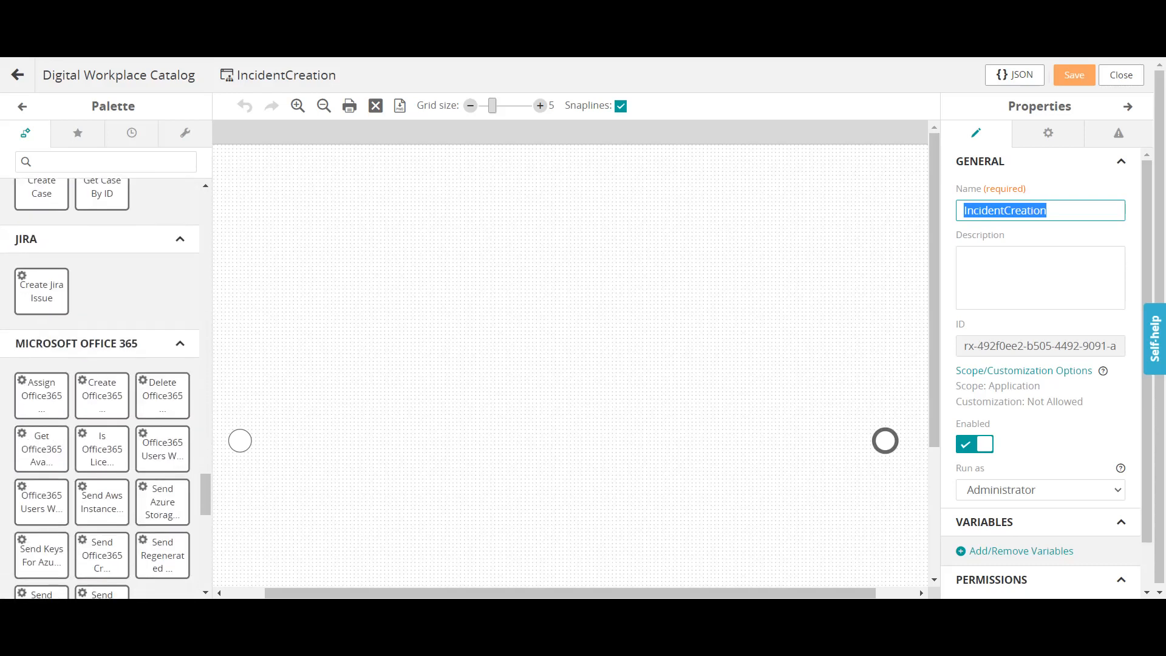
pyautogui.scroll(-3, 100, 388)
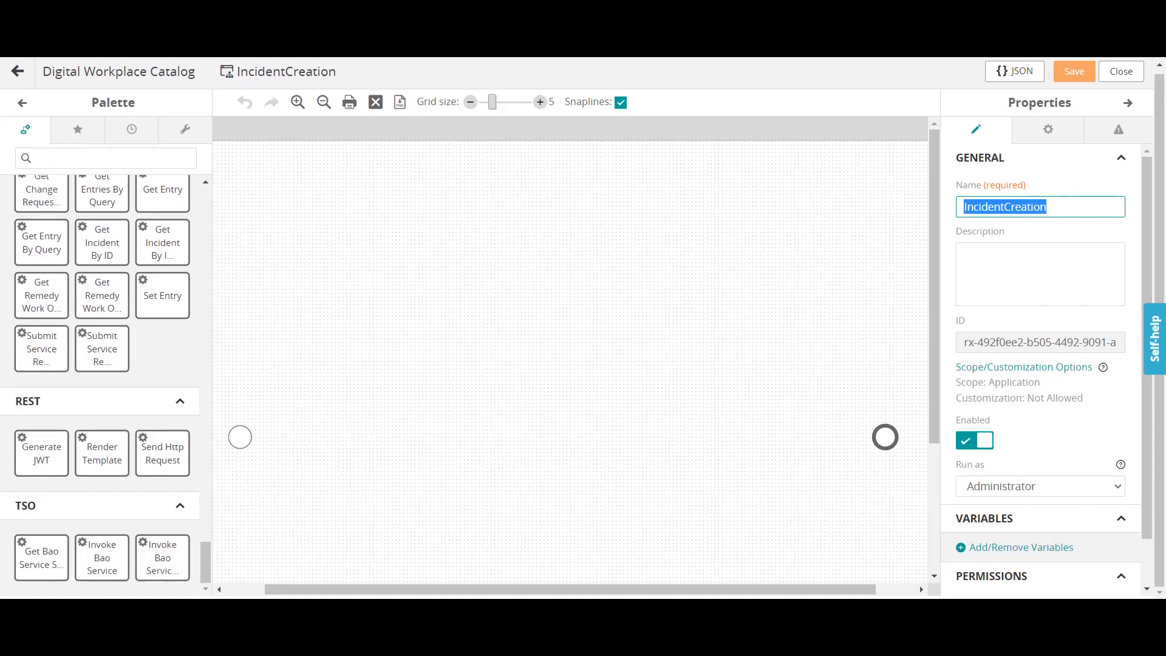
pyautogui.scroll(1, 570, 352)
pyautogui.scroll(6, 100, 389)
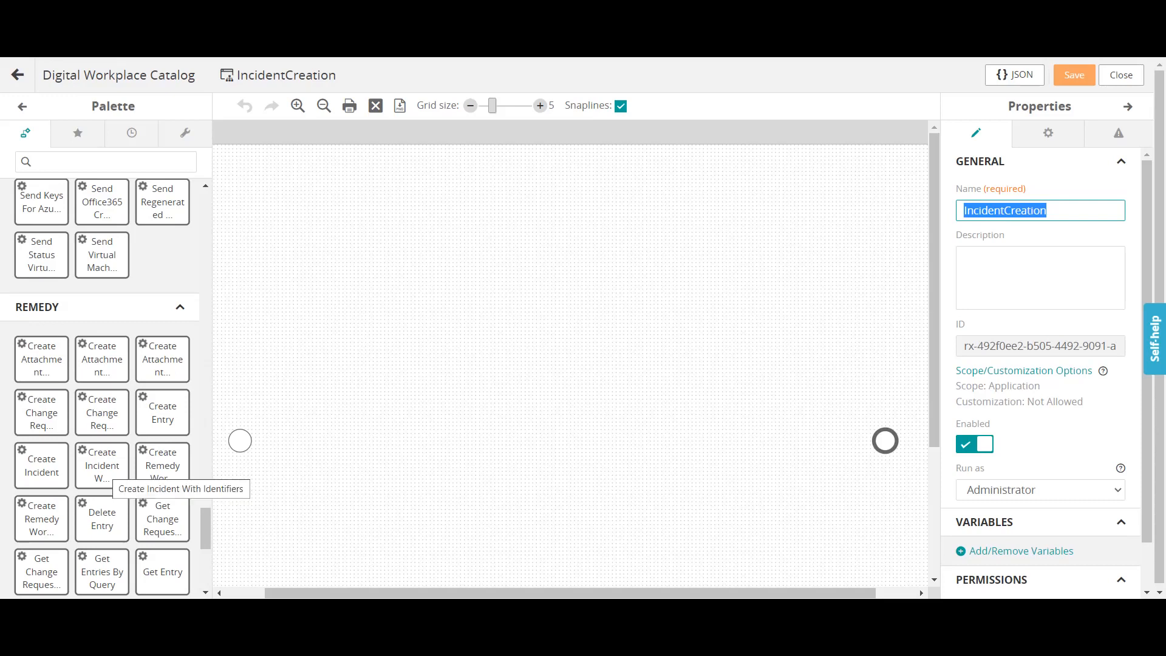
pyautogui.moveTo(42, 465); pyautogui.dragTo(380, 440)
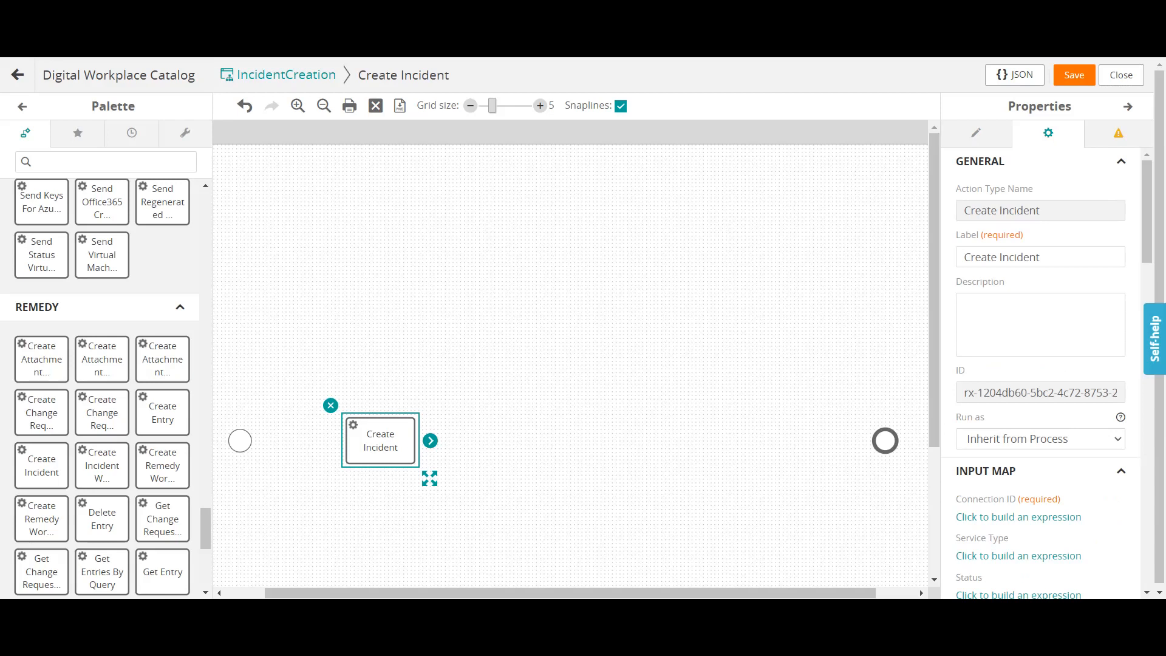
pyautogui.click(240, 441)
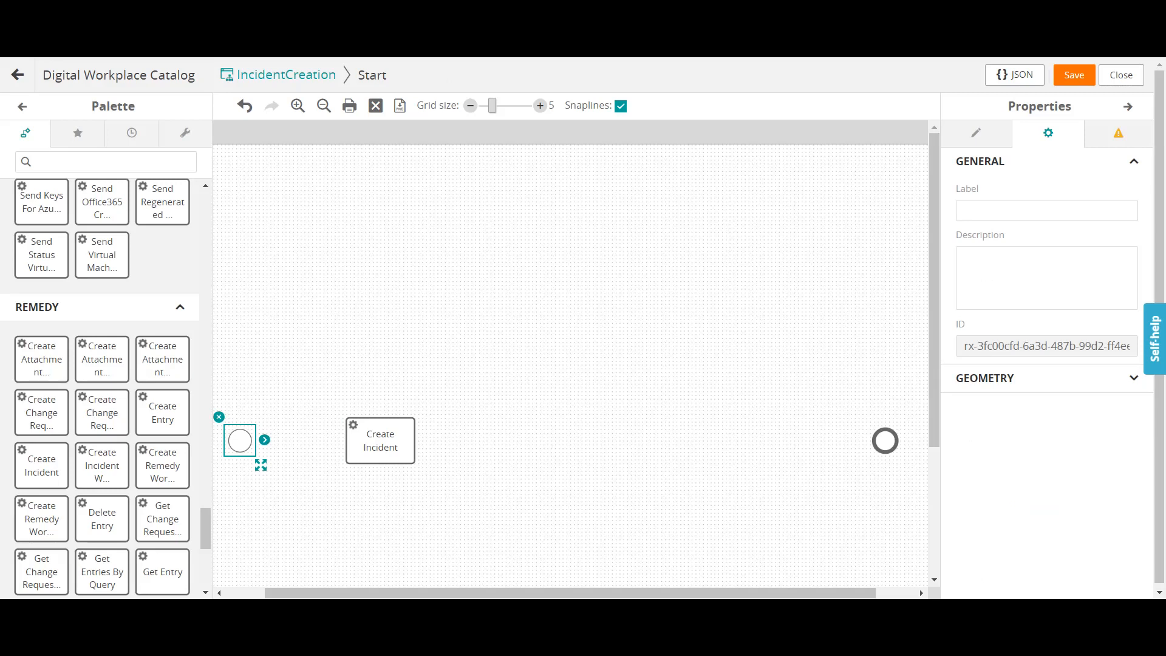
pyautogui.moveTo(264, 439)
pyautogui.mouseDown()
pyautogui.moveTo(374, 440)
pyautogui.moveTo(351, 440)
pyautogui.mouseUp()
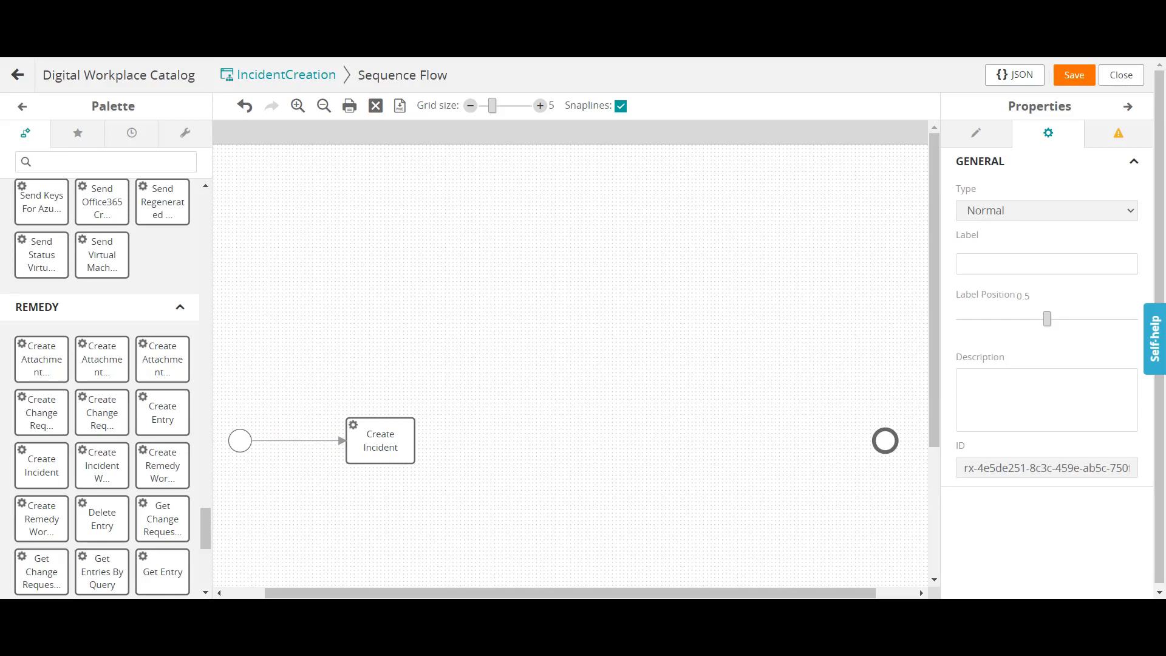
# - Examine the general properties and input map fields of the Create Incident action
pyautogui.click(380, 441)
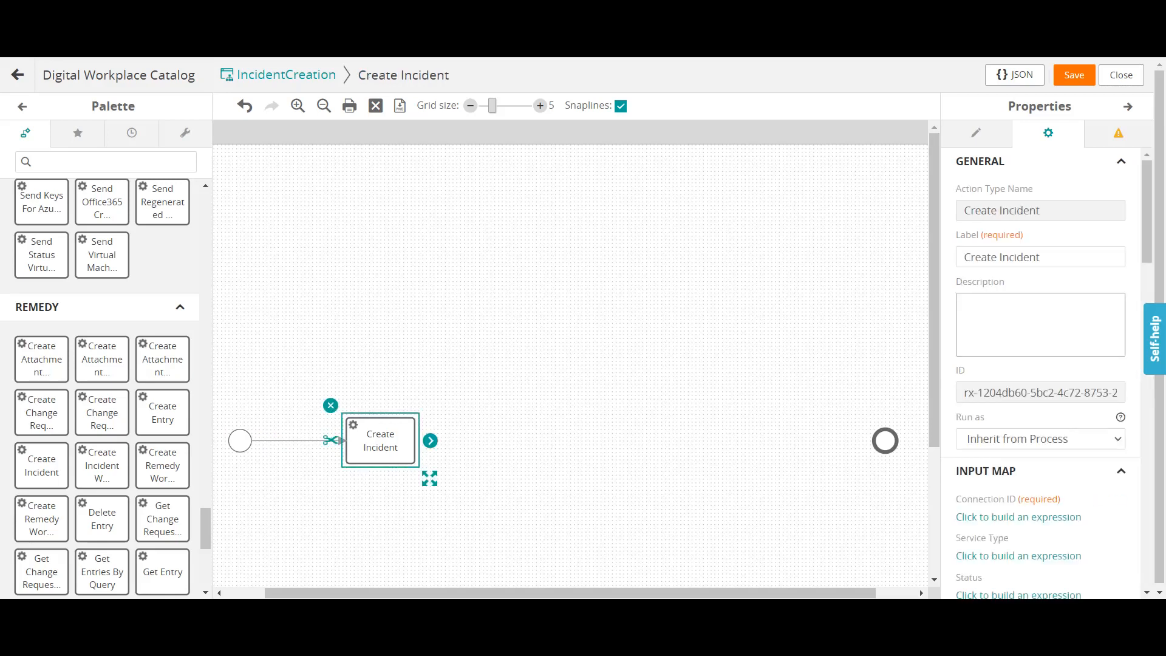
pyautogui.scroll(-4, 1039, 364)
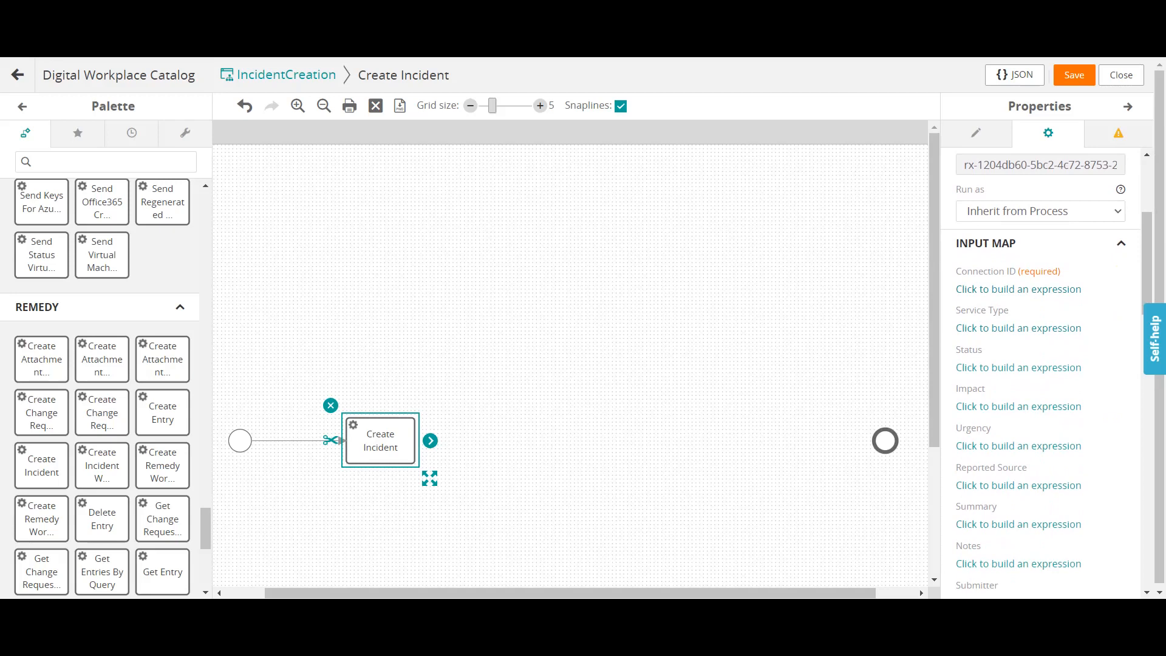
pyautogui.scroll(-10, 1039, 364)
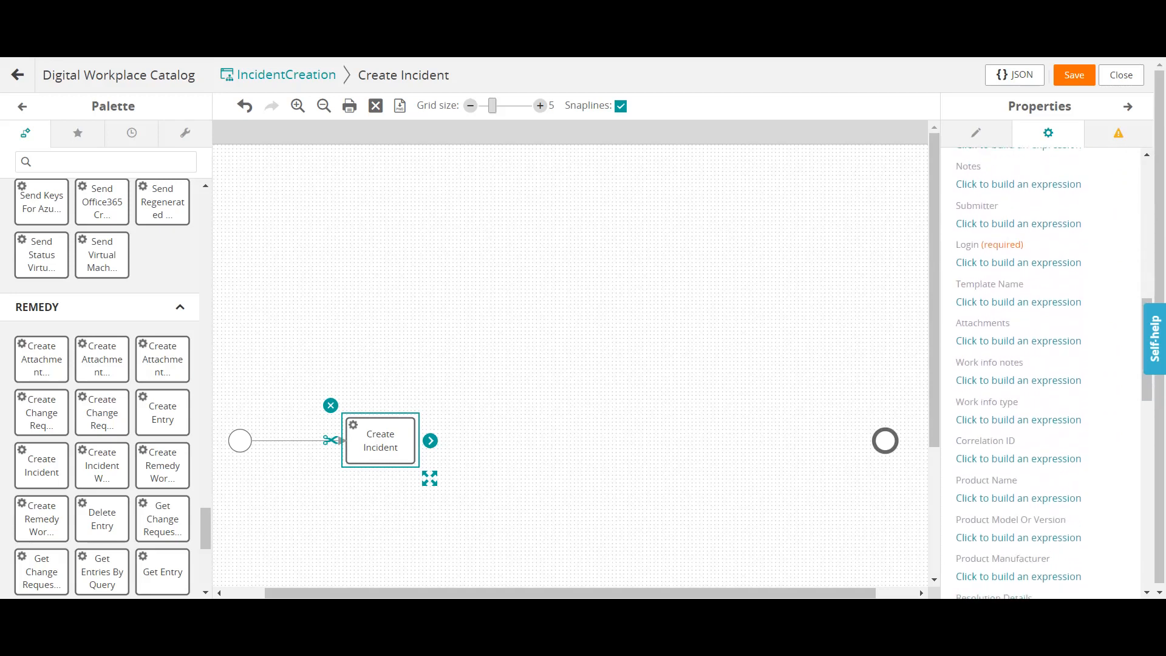
pyautogui.scroll(-3, 1040, 365)
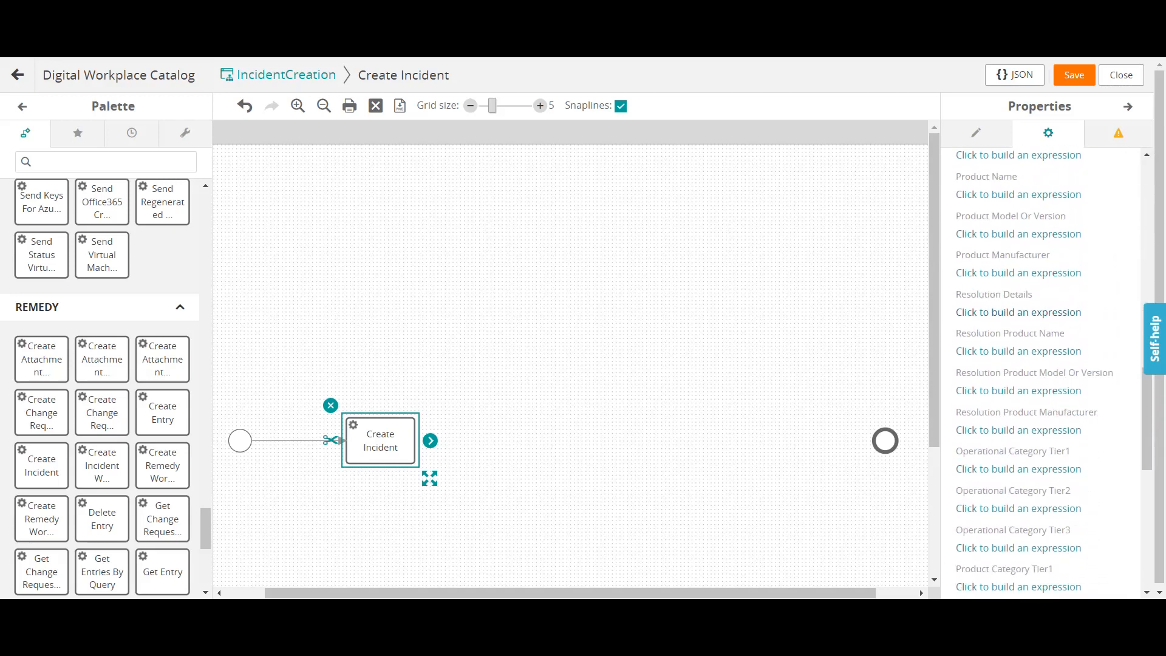
pyautogui.scroll(12, 1039, 365)
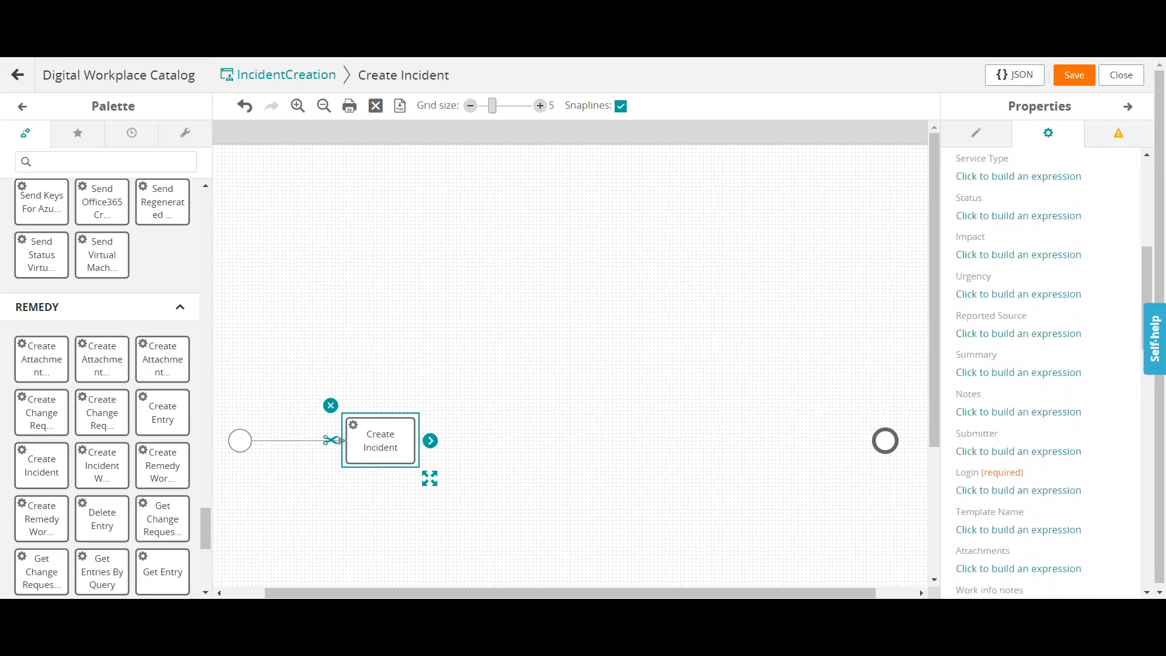
pyautogui.scroll(4, 1040, 364)
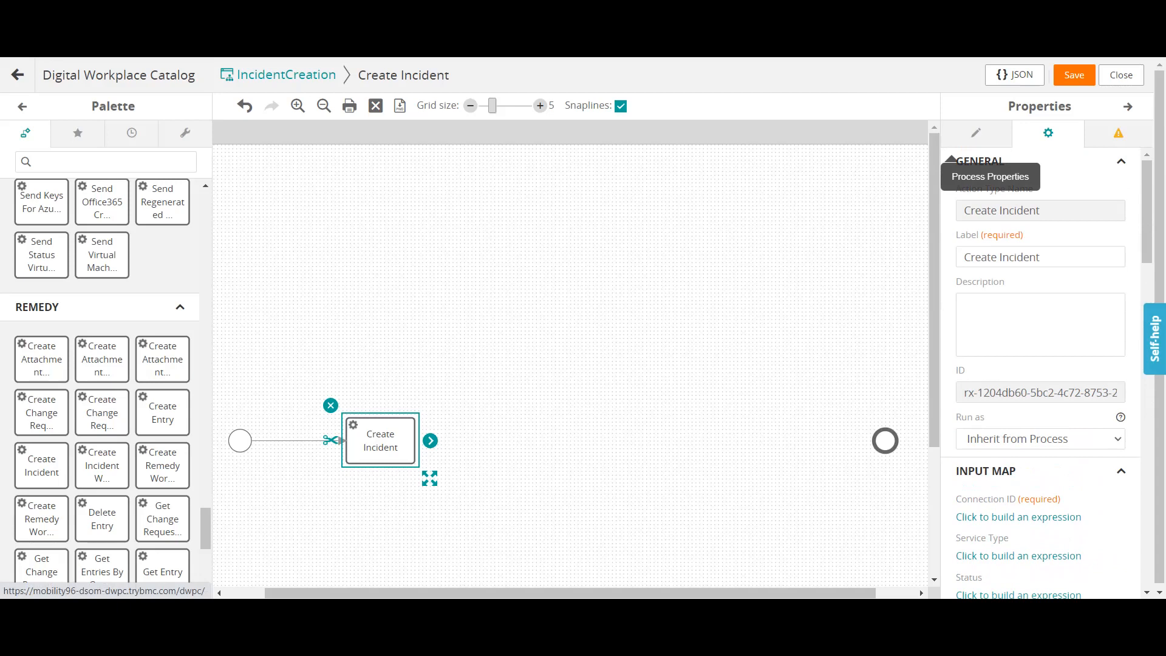
# - Examine the workflow's process properties and compare them with the Create Incident action's own properties
pyautogui.click(976, 132)
pyautogui.click(1049, 210)
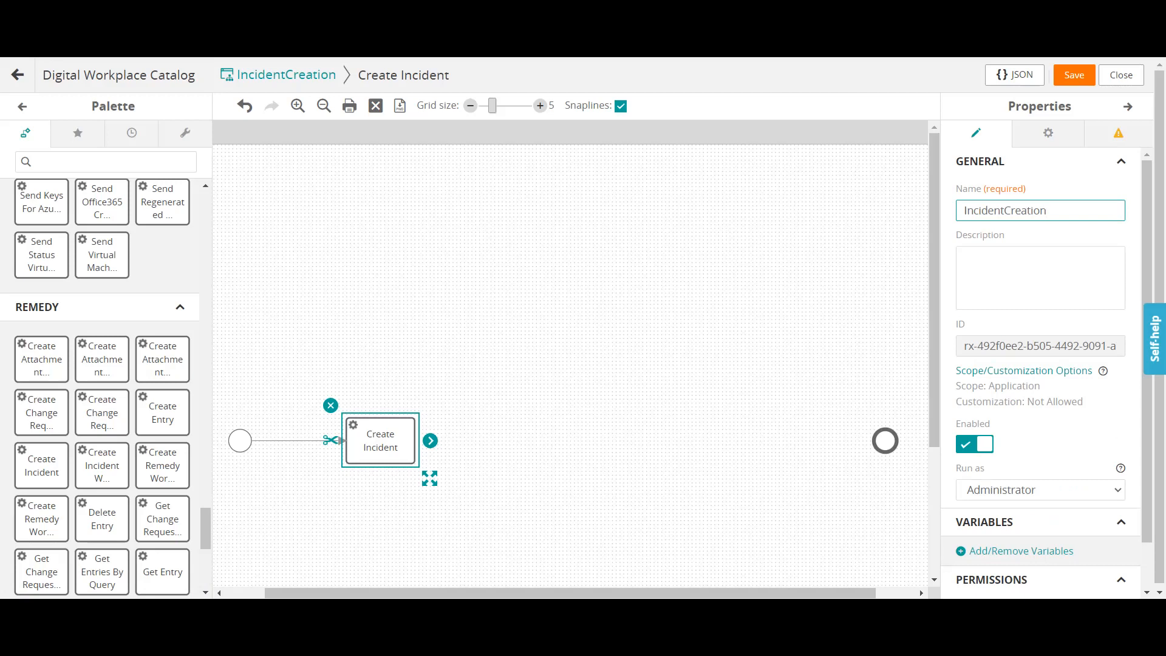
pyautogui.scroll(-2, 1040, 364)
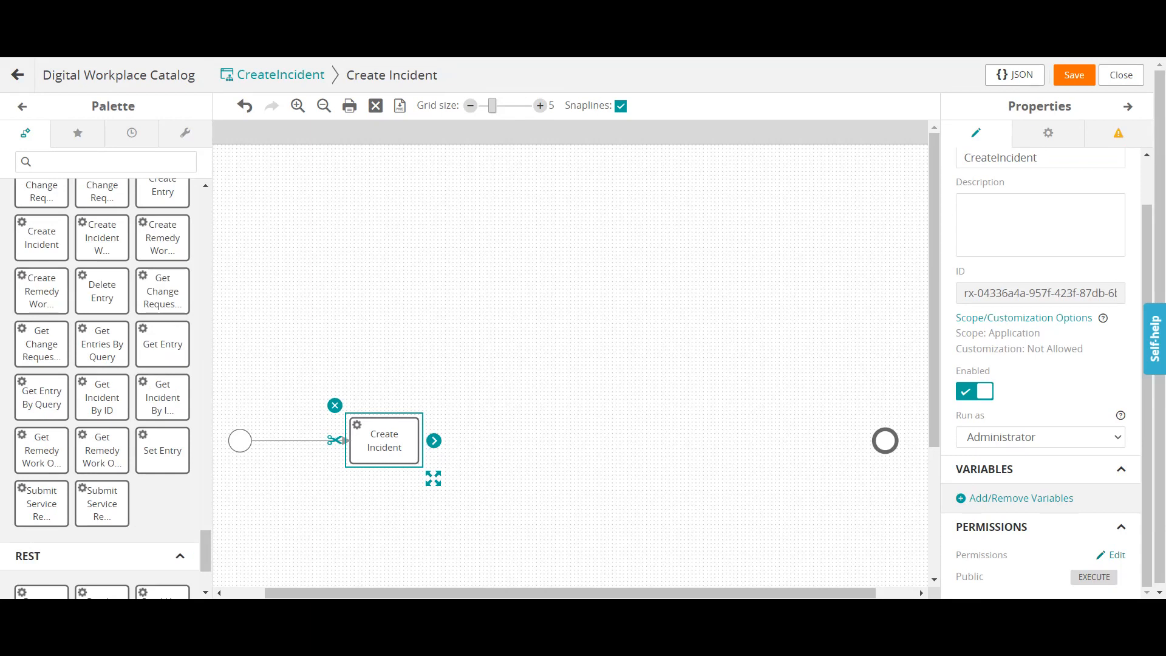
pyautogui.click(1047, 133)
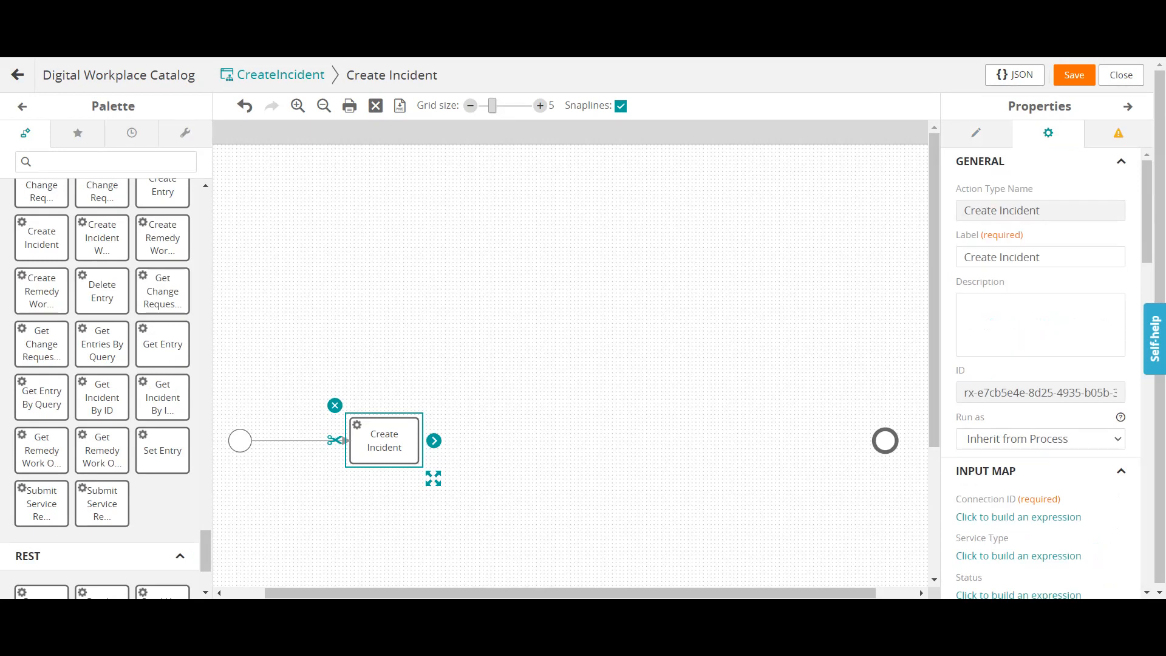
pyautogui.scroll(-3, 571, 352)
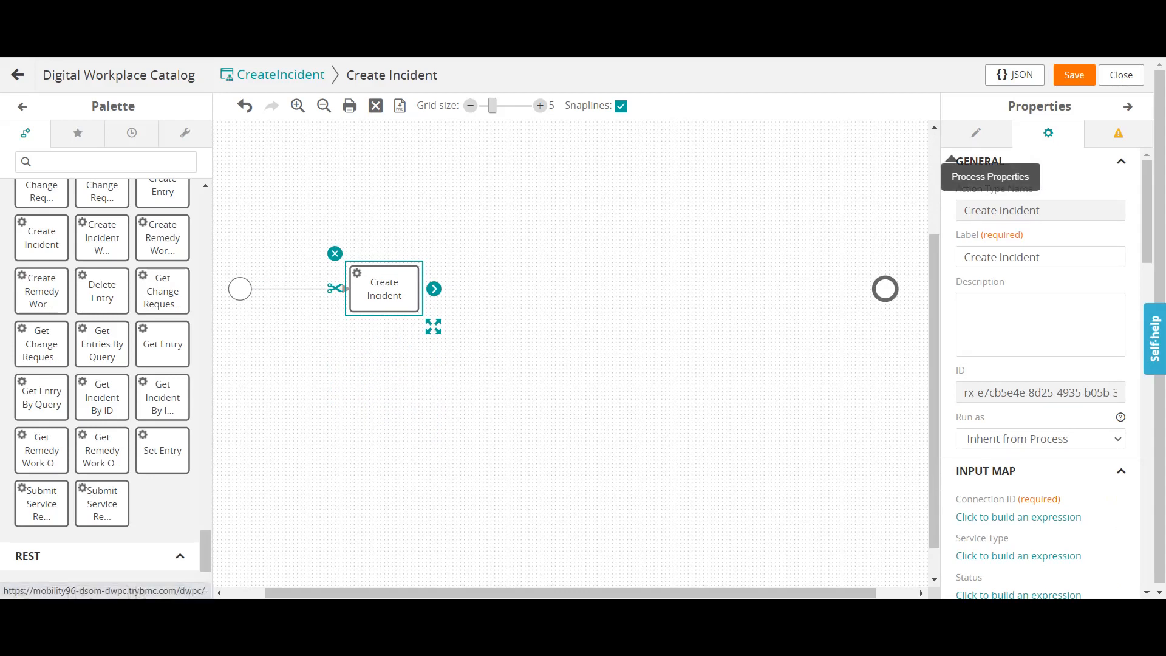
pyautogui.click(976, 133)
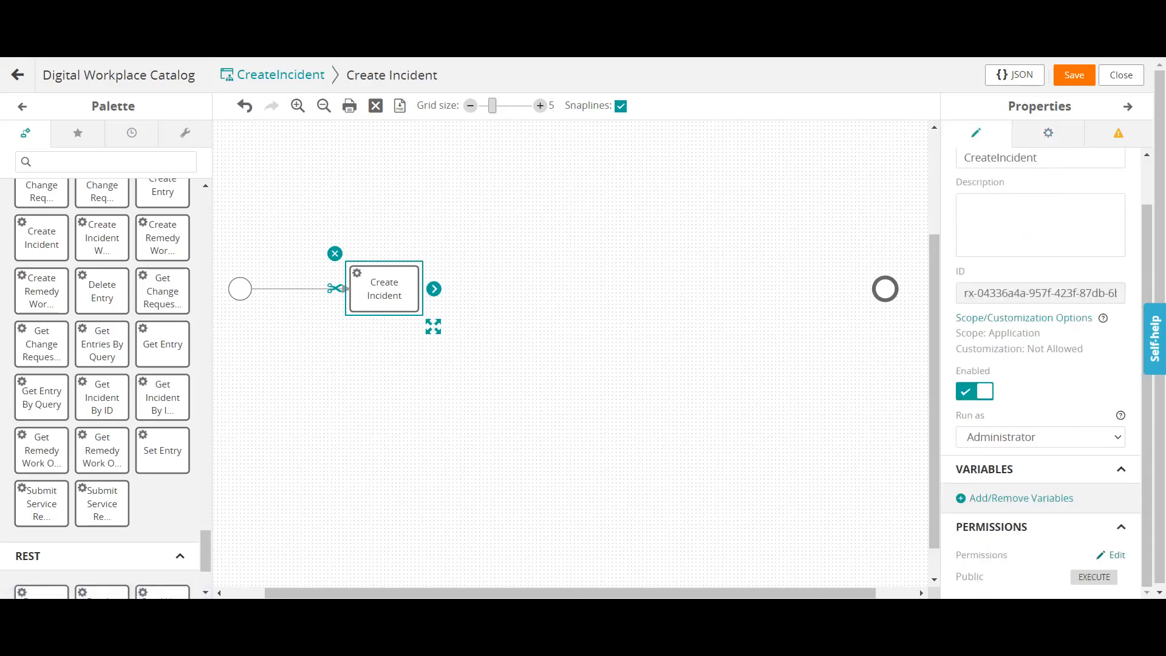
pyautogui.scroll(-2, 1040, 376)
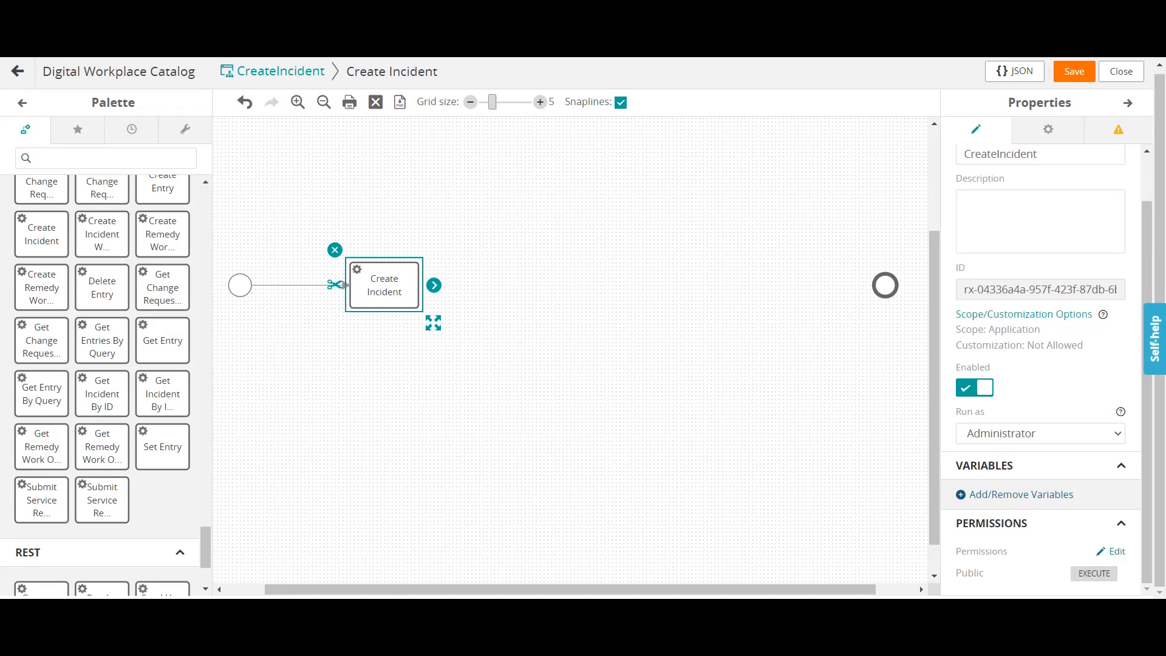
# - Add a text input process variable named Impact with variable ID 536870912, copying the ID from the text file of variables
pyautogui.click(959, 494)
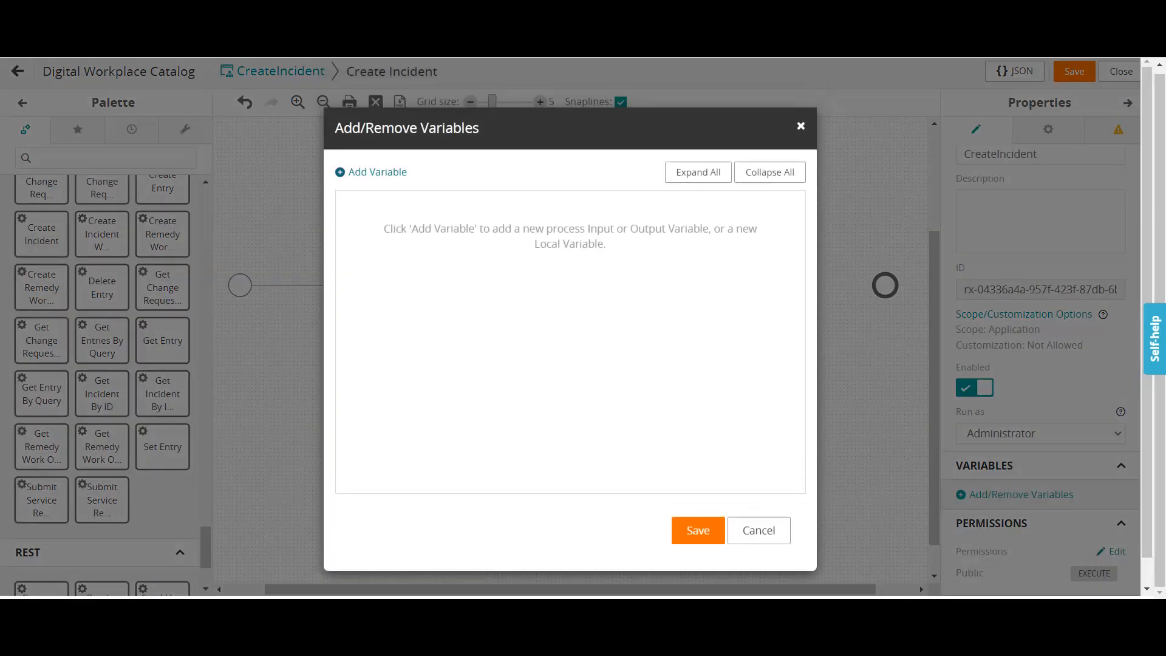
pyautogui.click(533, 612)
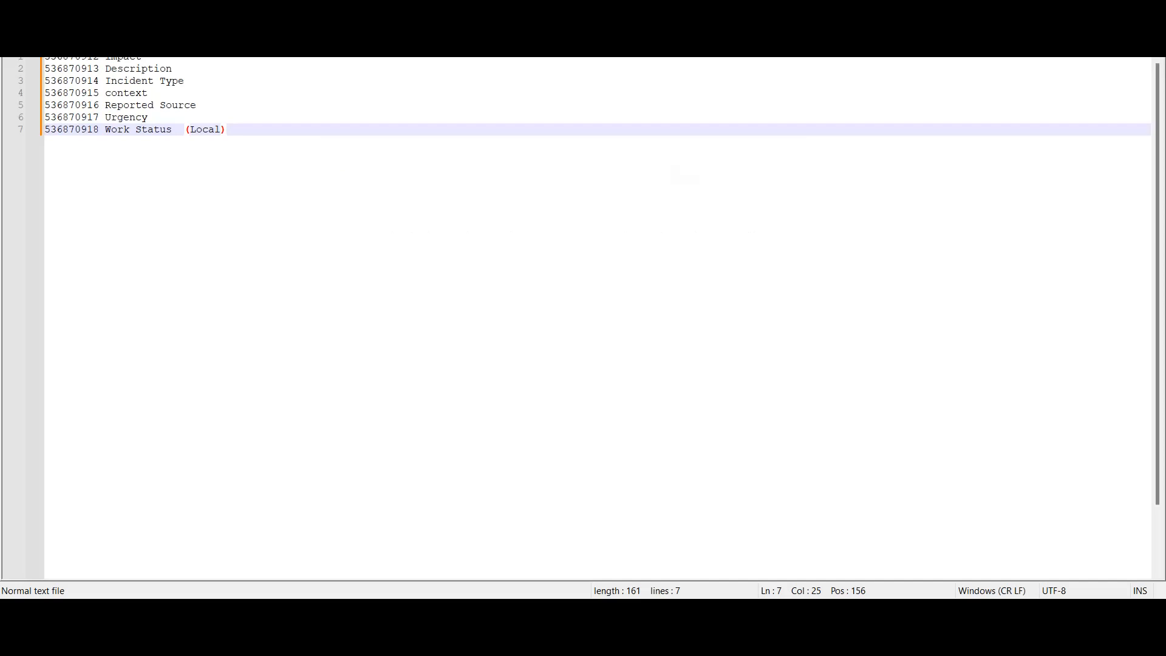
pyautogui.doubleClick(80, 58)
pyautogui.hotkey('ctrl', 'c')
pyautogui.hotkey('alt', 'Tab')
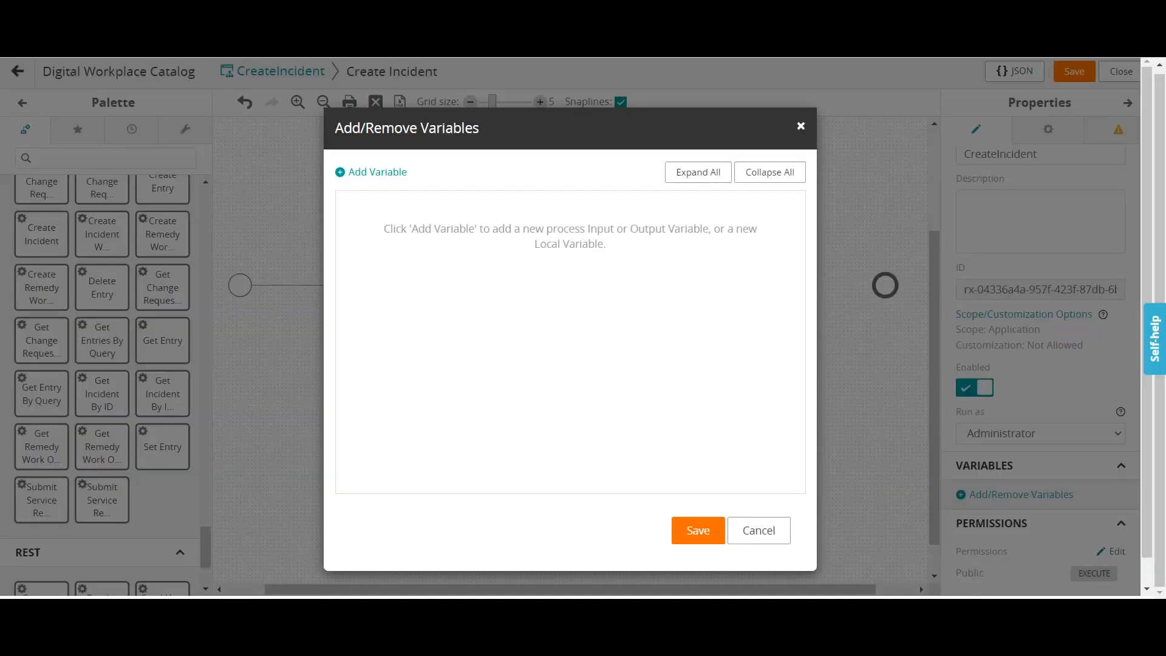
pyautogui.click(340, 172)
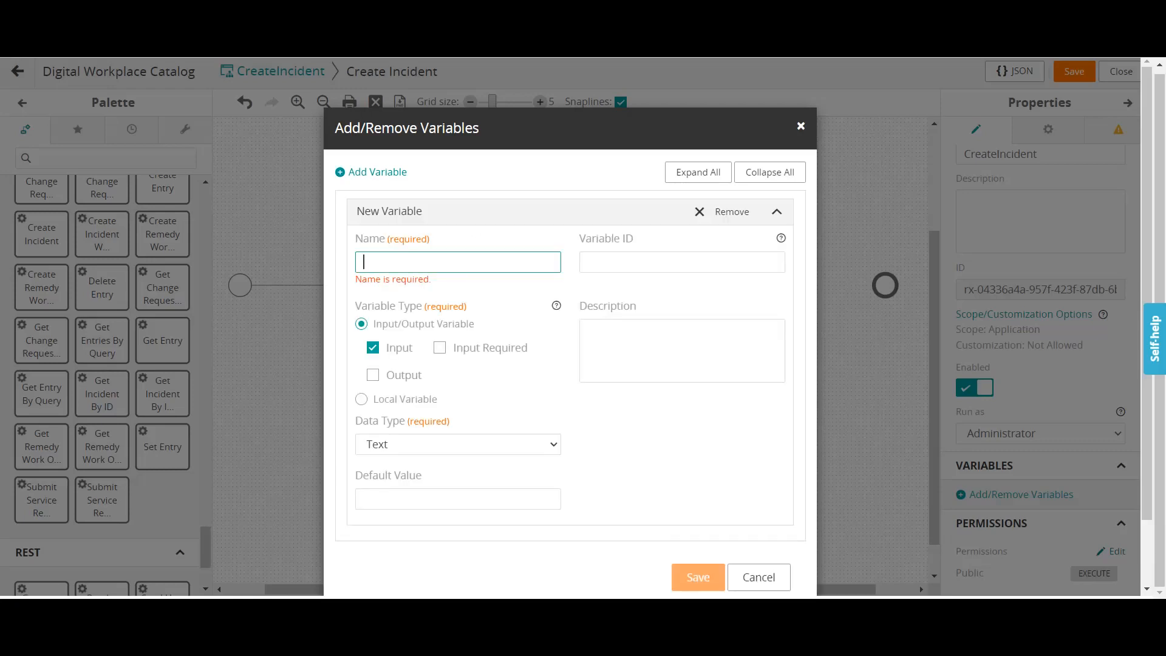
pyautogui.write('Impact')
pyautogui.press('Tab')
pyautogui.hotkey('ctrl', 'v')
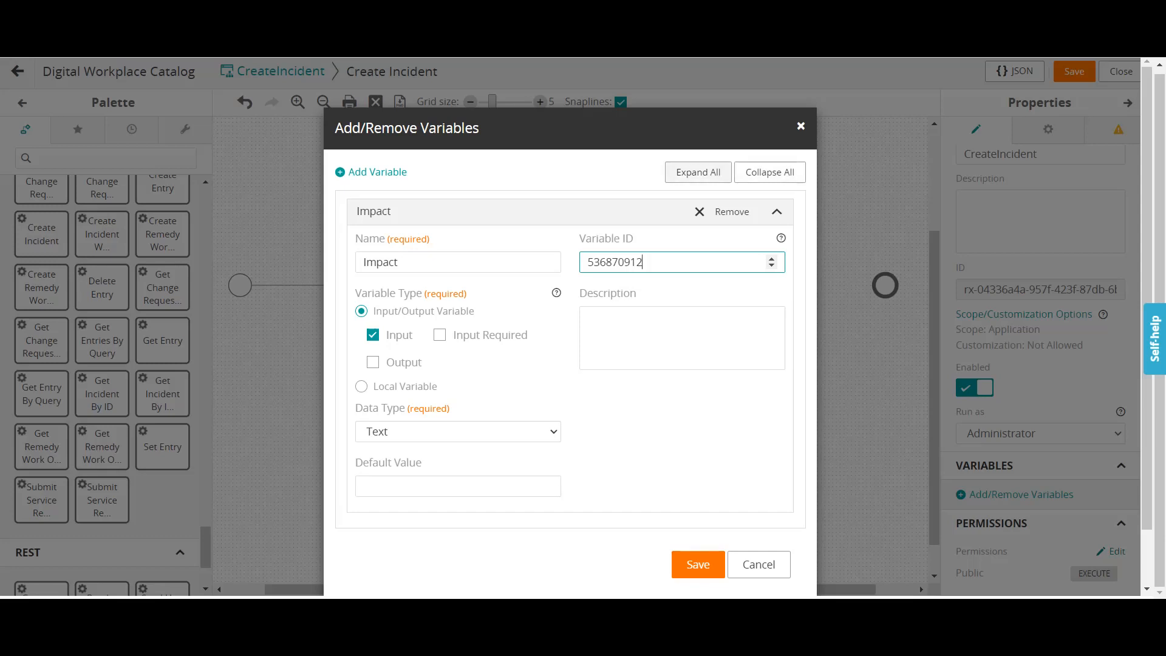
# - Add a second text input variable named Description with variable ID 536870913, copying both values from the text file
pyautogui.click(372, 172)
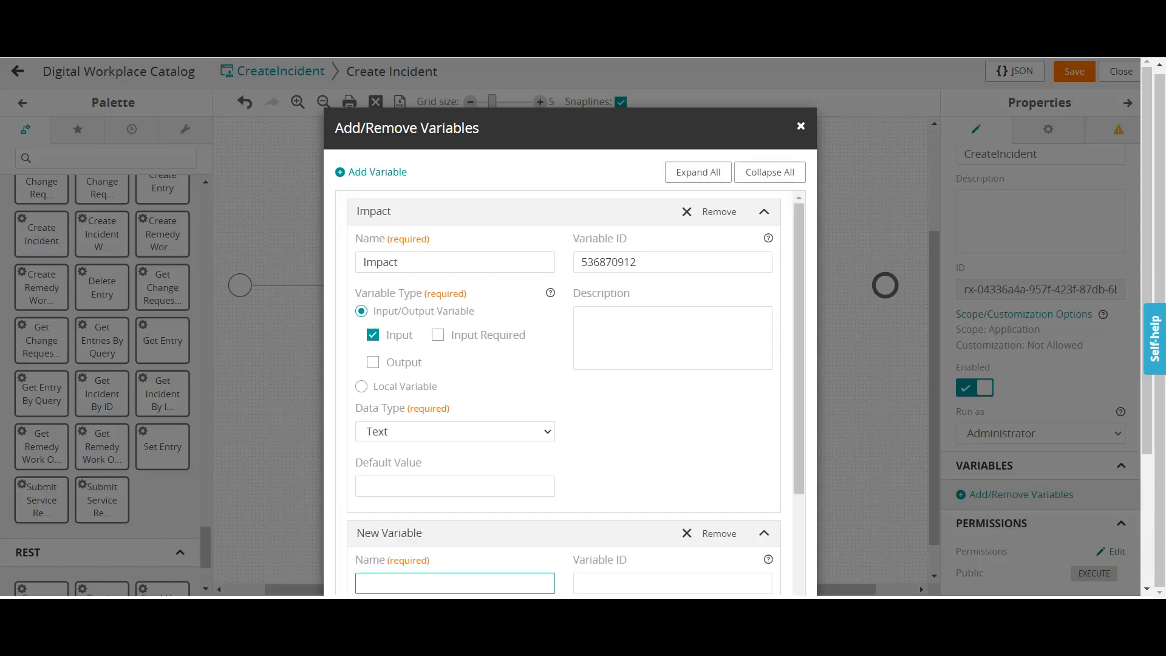
pyautogui.scroll(-4, 564, 388)
pyautogui.hotkey('alt', 'Tab')
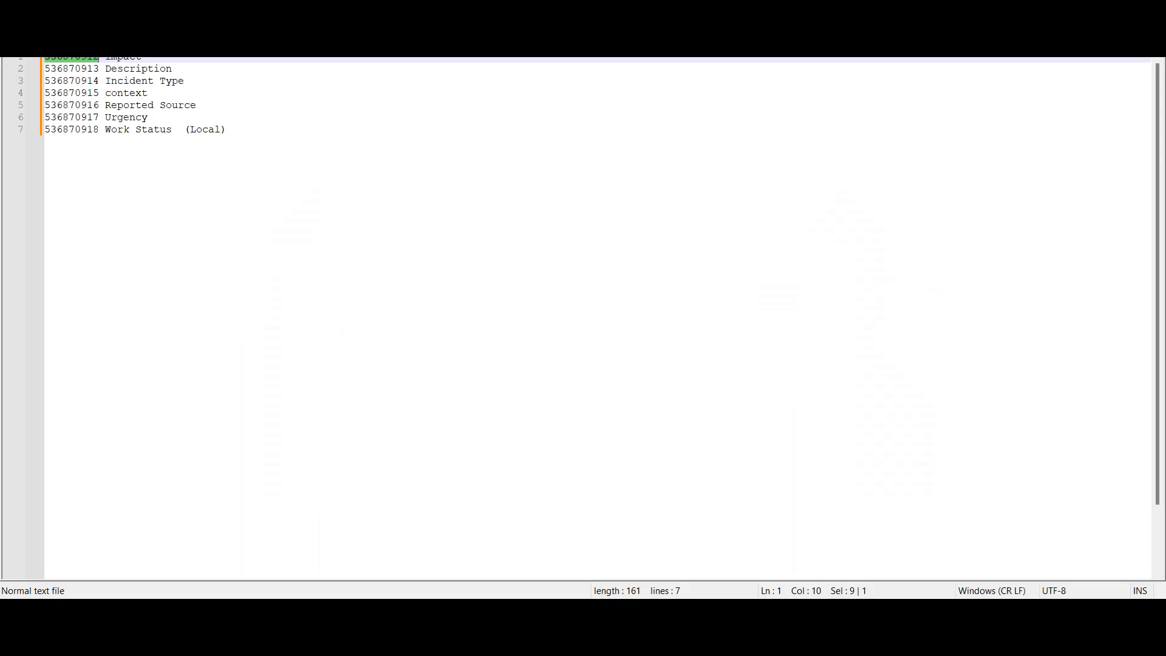
pyautogui.doubleClick(136, 69)
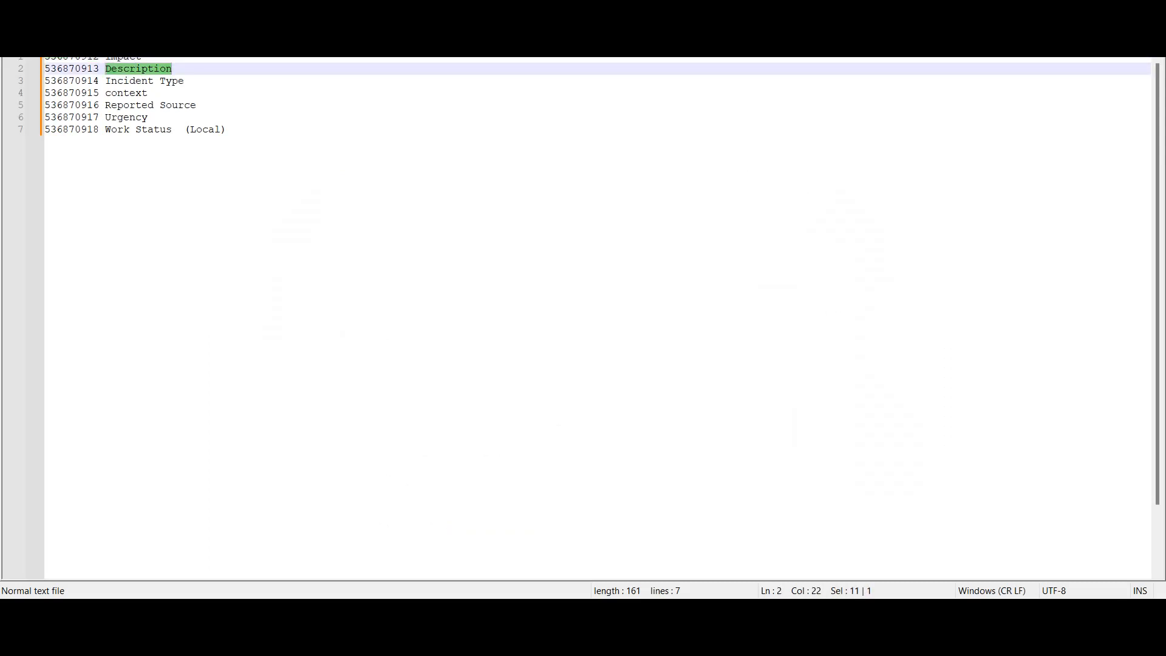
pyautogui.hotkey('ctrl', 'c')
pyautogui.hotkey('alt', 'Tab')
pyautogui.hotkey('ctrl', 'v')
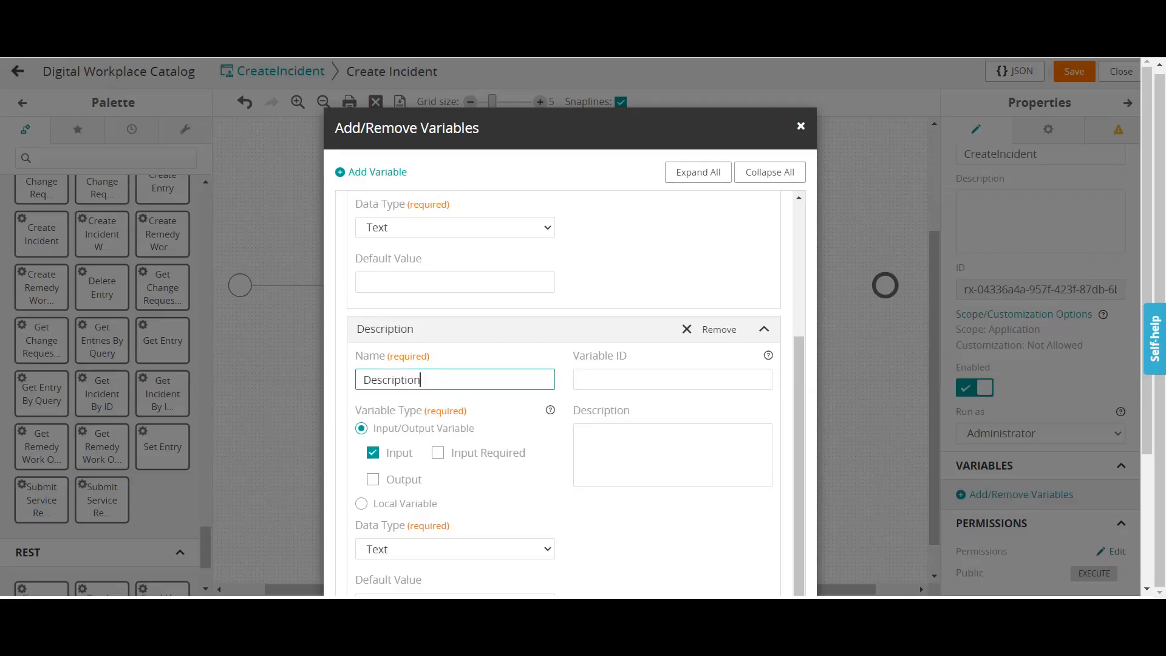
pyautogui.hotkey('alt', 'Tab')
pyautogui.doubleClick(72, 69)
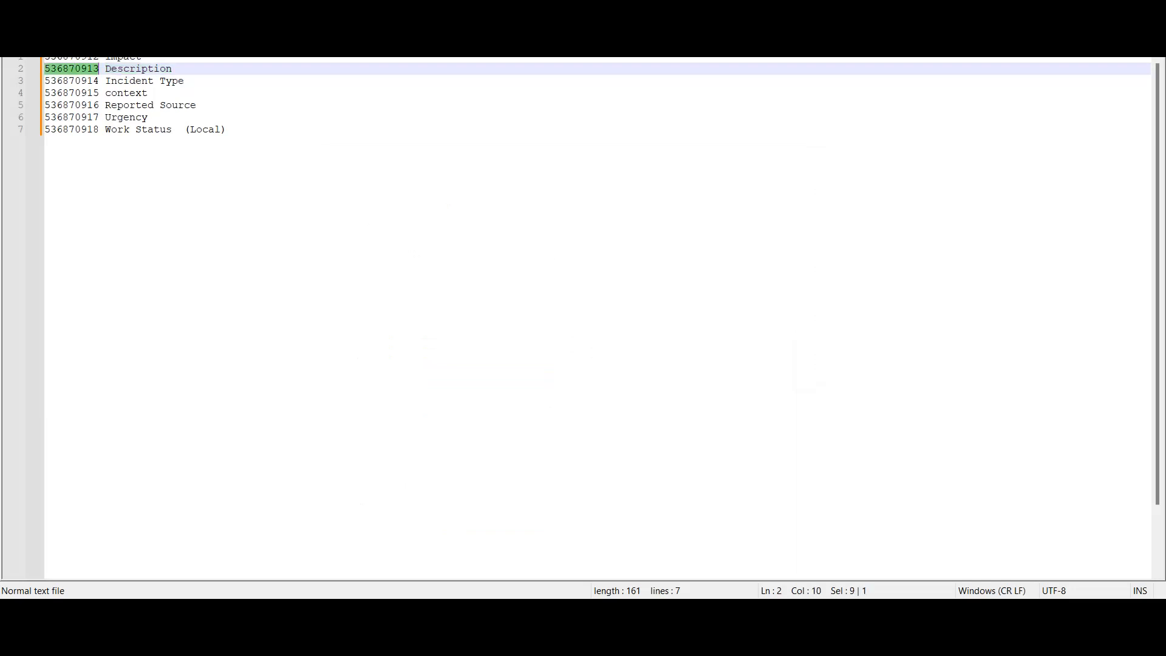
pyautogui.hotkey('alt', 'Tab')
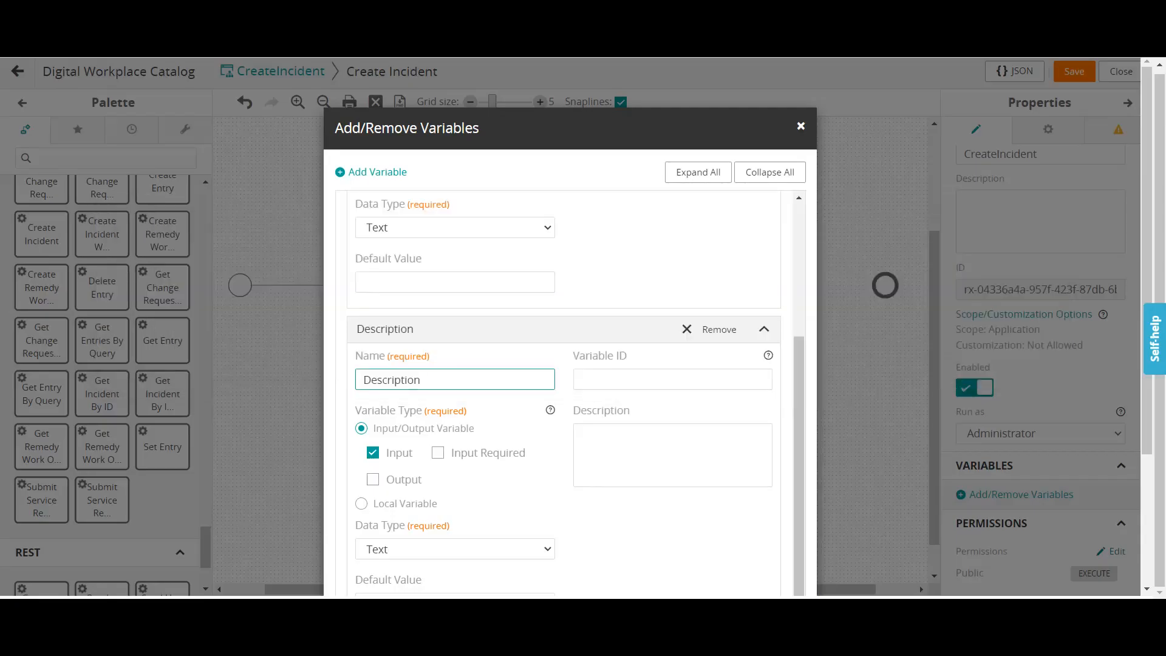
pyautogui.click(643, 379)
pyautogui.hotkey('ctrl', 'v')
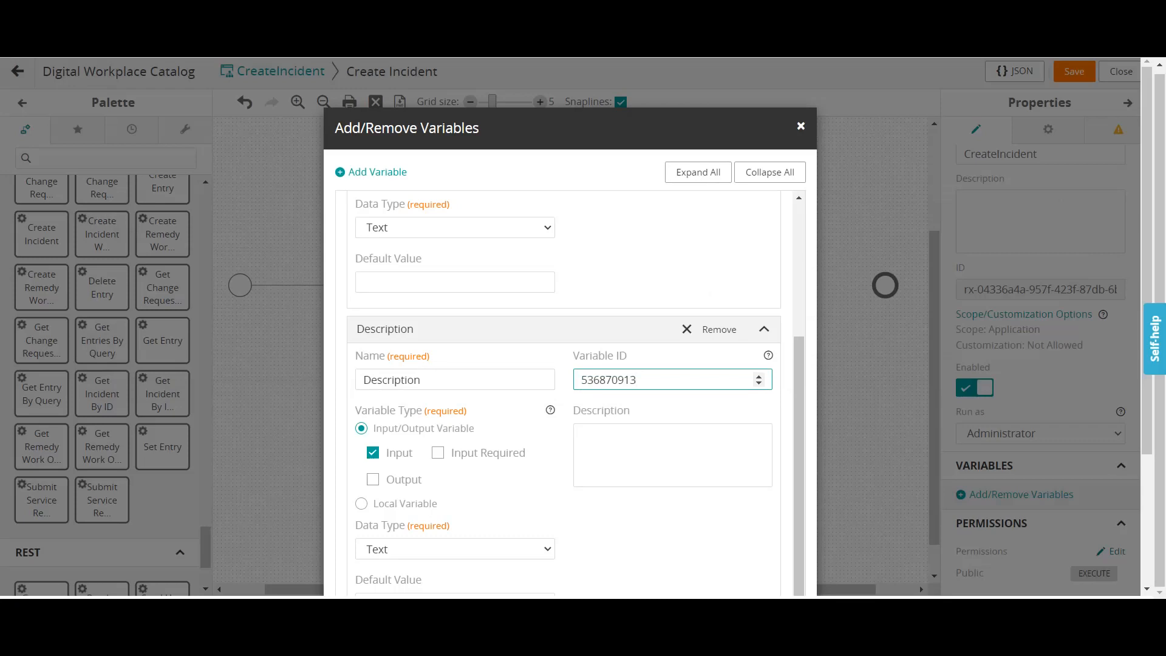
# - Add a third input variable and give it the variable ID 536870914 from the text file
pyautogui.scroll(-3, 570, 328)
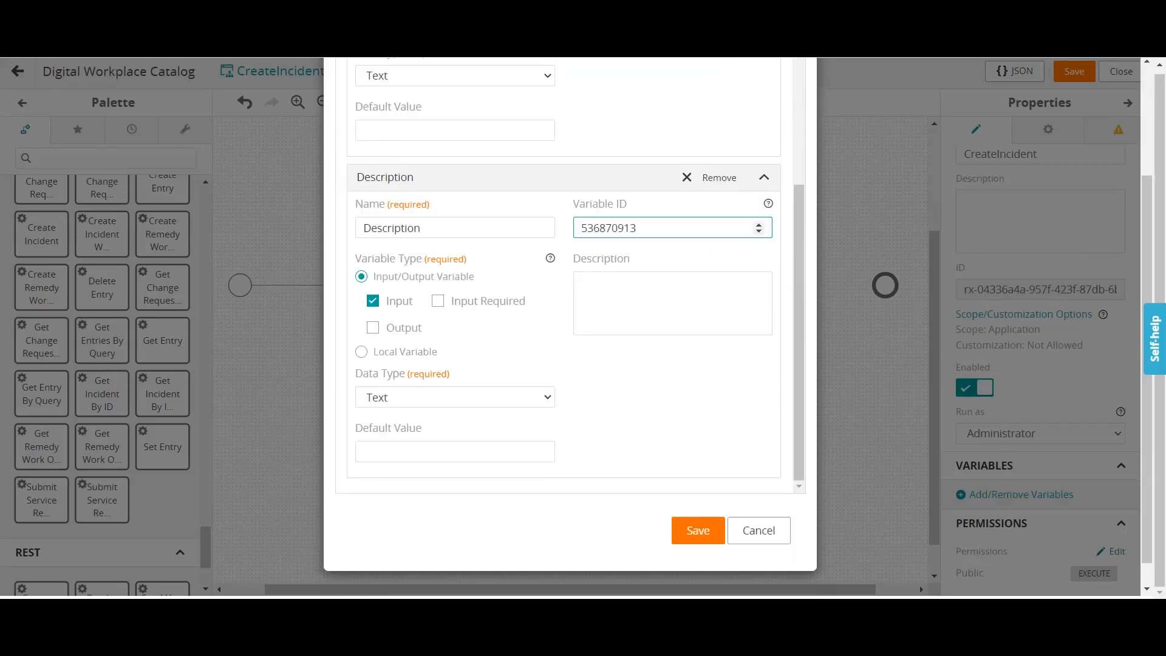
pyautogui.scroll(3, 570, 328)
pyautogui.click(371, 172)
pyautogui.scroll(-1, 672, 371)
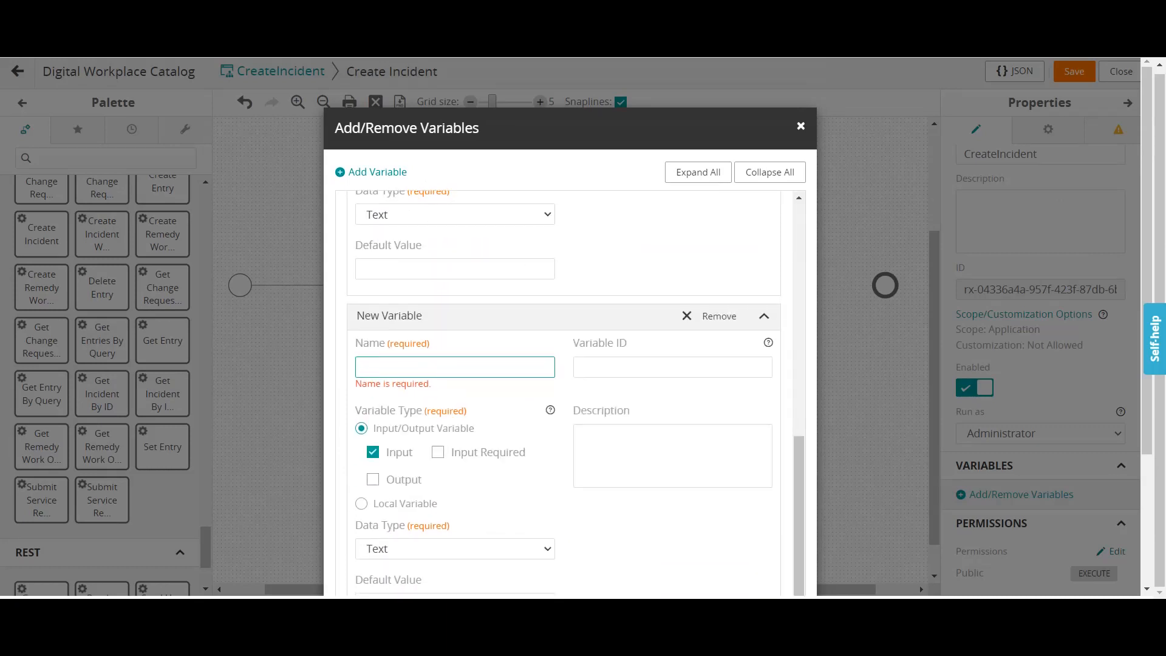
pyautogui.hotkey('alt', 'Tab')
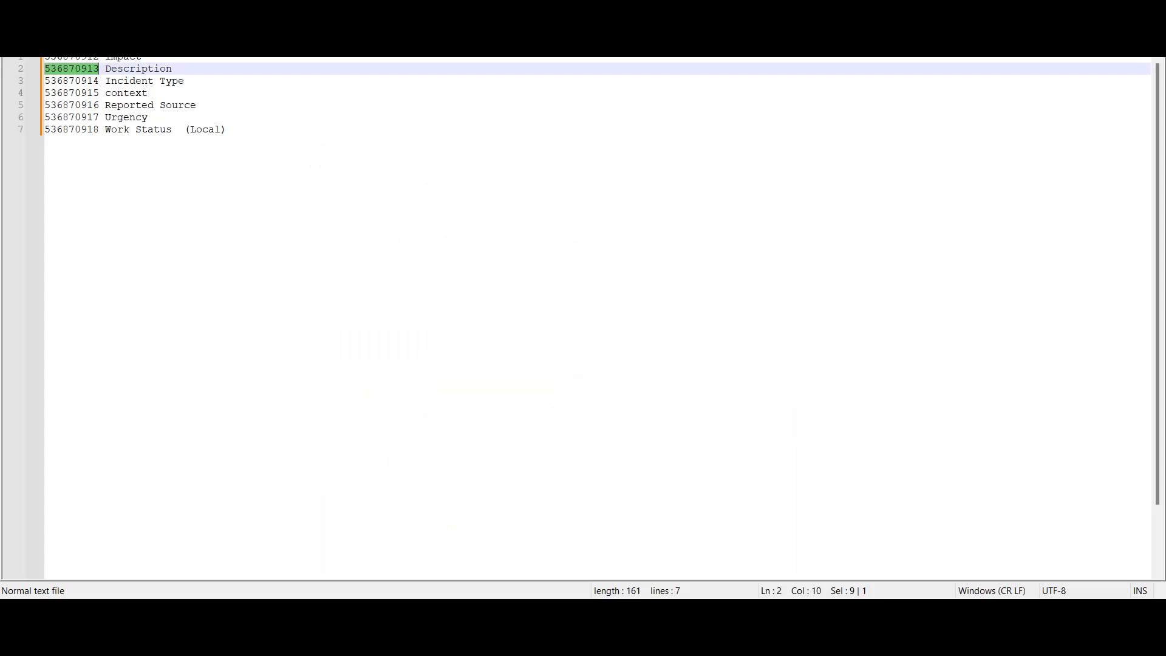
pyautogui.doubleClick(75, 81)
pyautogui.hotkey('alt', 'Tab')
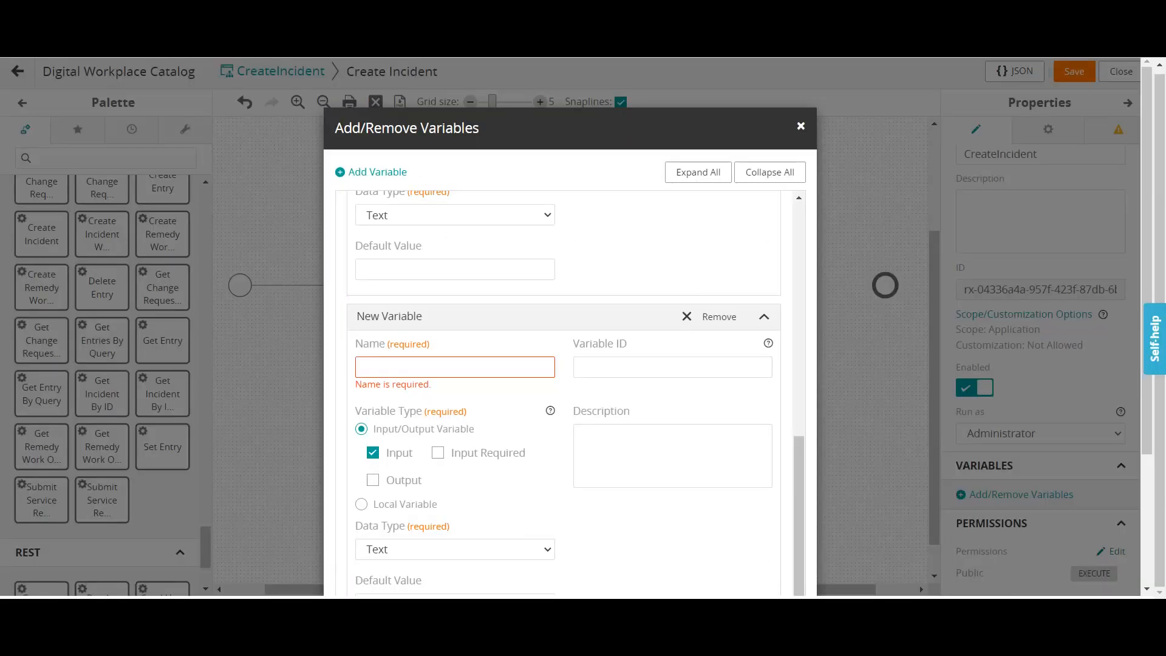
pyautogui.click(664, 368)
pyautogui.hotkey('ctrl', 'v')
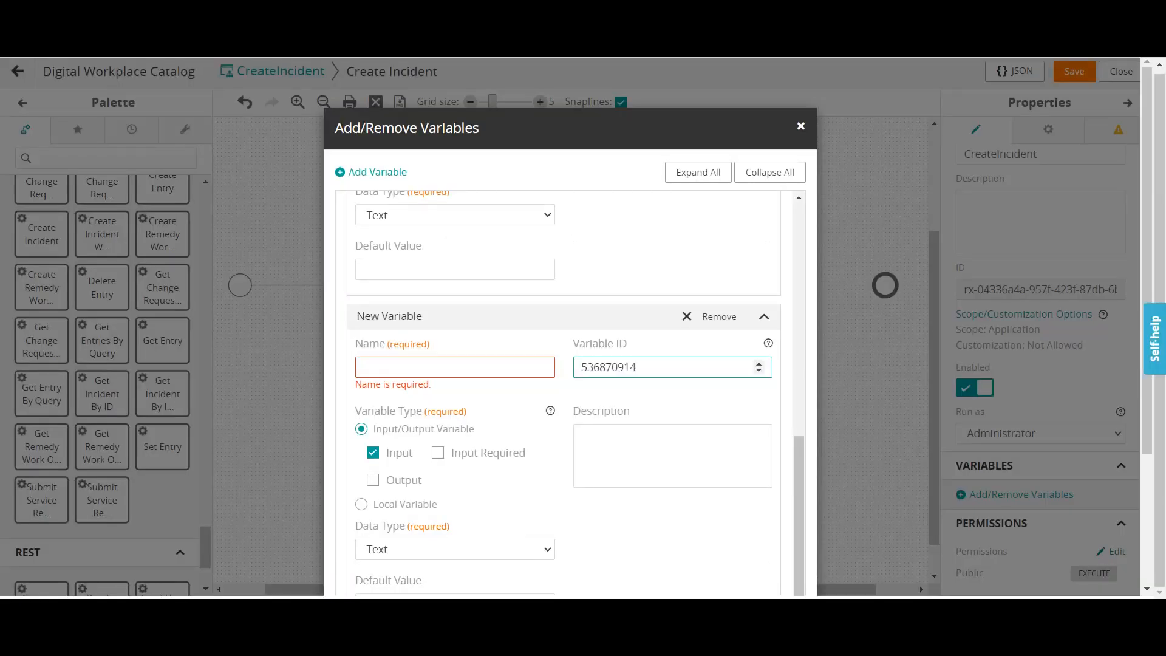
# - Name the third variable Incident Type, copying the name from the text file
pyautogui.hotkey('alt', 'Tab')
pyautogui.hotkey('ctrl', 'Right')
pyautogui.hotkey('shift', 'End')
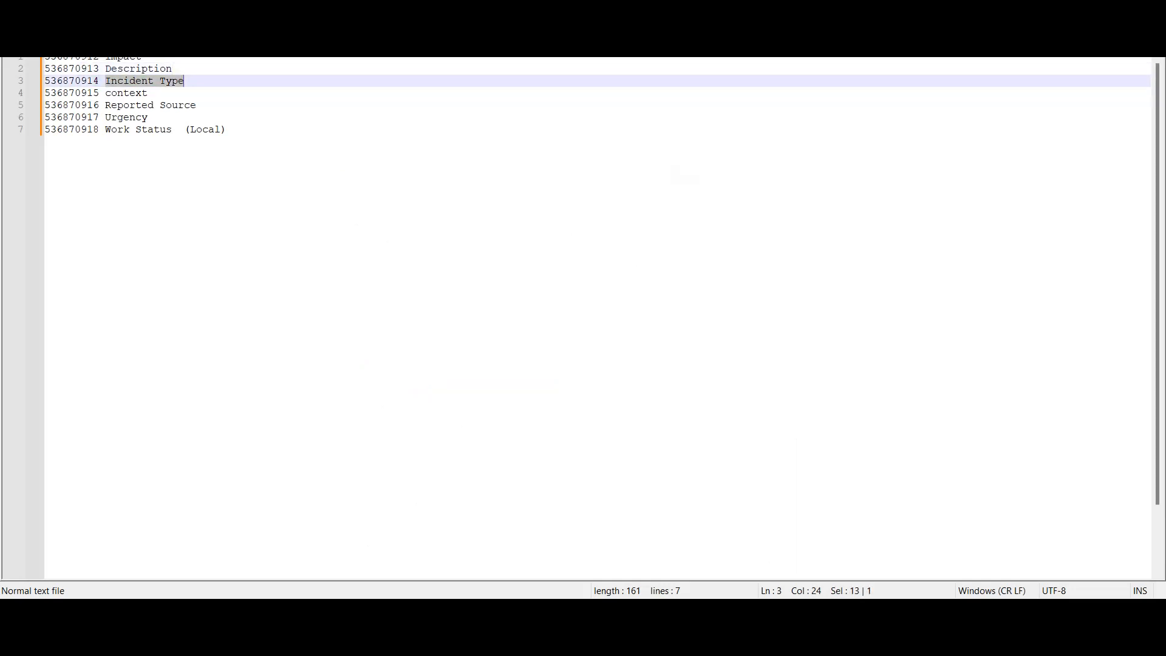
pyautogui.hotkey('alt', 'Tab')
pyautogui.hotkey('shift', 'Tab')
pyautogui.hotkey('ctrl', 'v')
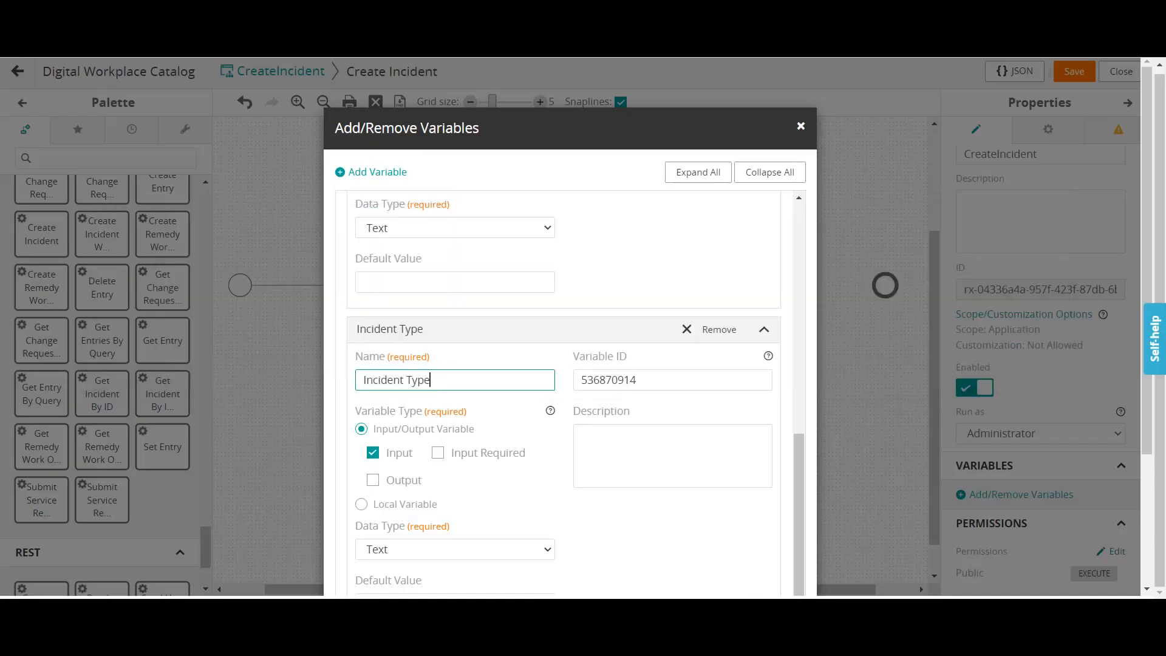
# - Review the three variables and collapse the Impact, Description and Incident Type entries
pyautogui.scroll(-3, 455, 425)
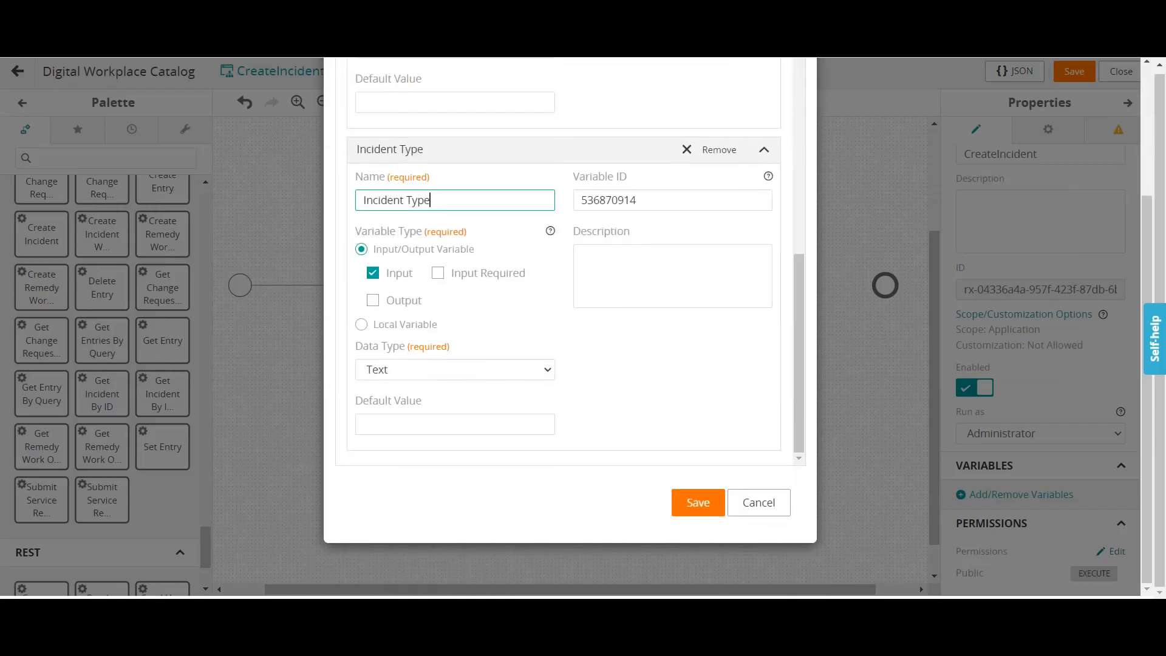
pyautogui.scroll(6, 455, 394)
pyautogui.scroll(-5, 455, 261)
pyautogui.scroll(7, 455, 261)
pyautogui.scroll(3, 570, 328)
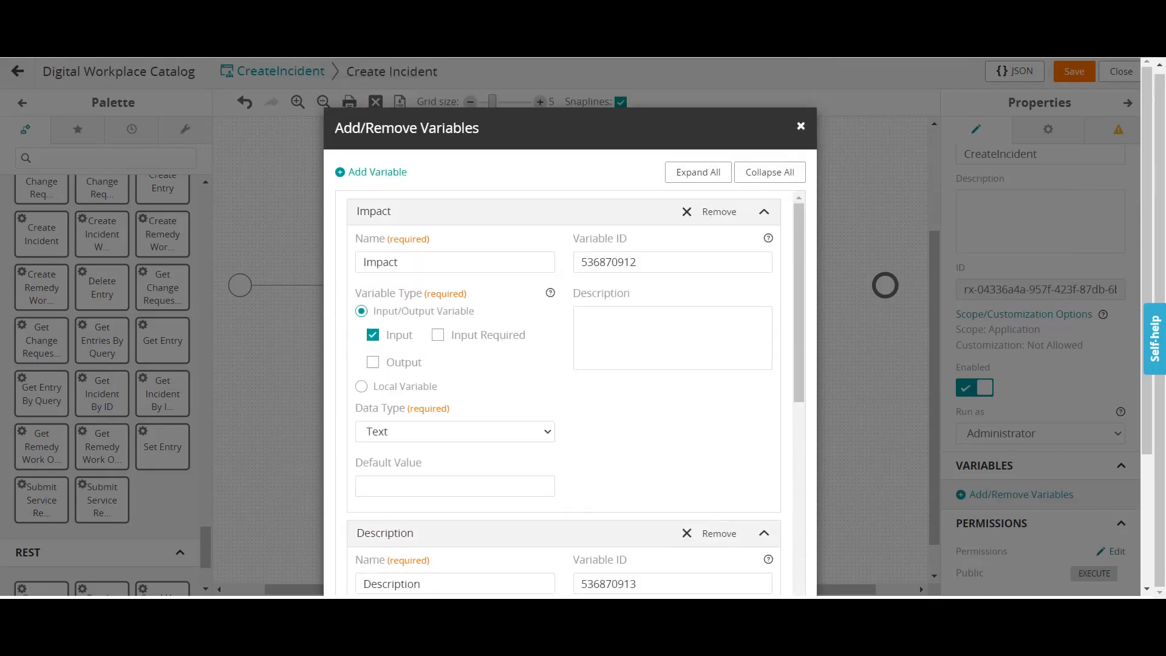
pyautogui.click(764, 212)
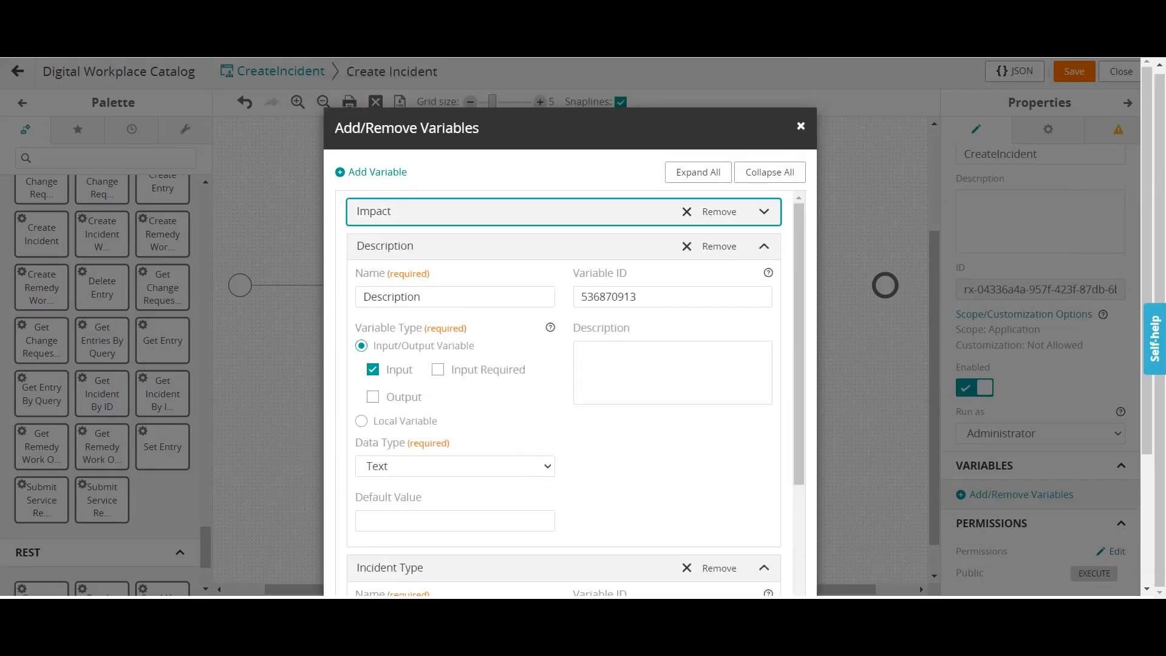
pyautogui.click(763, 246)
pyautogui.click(772, 281)
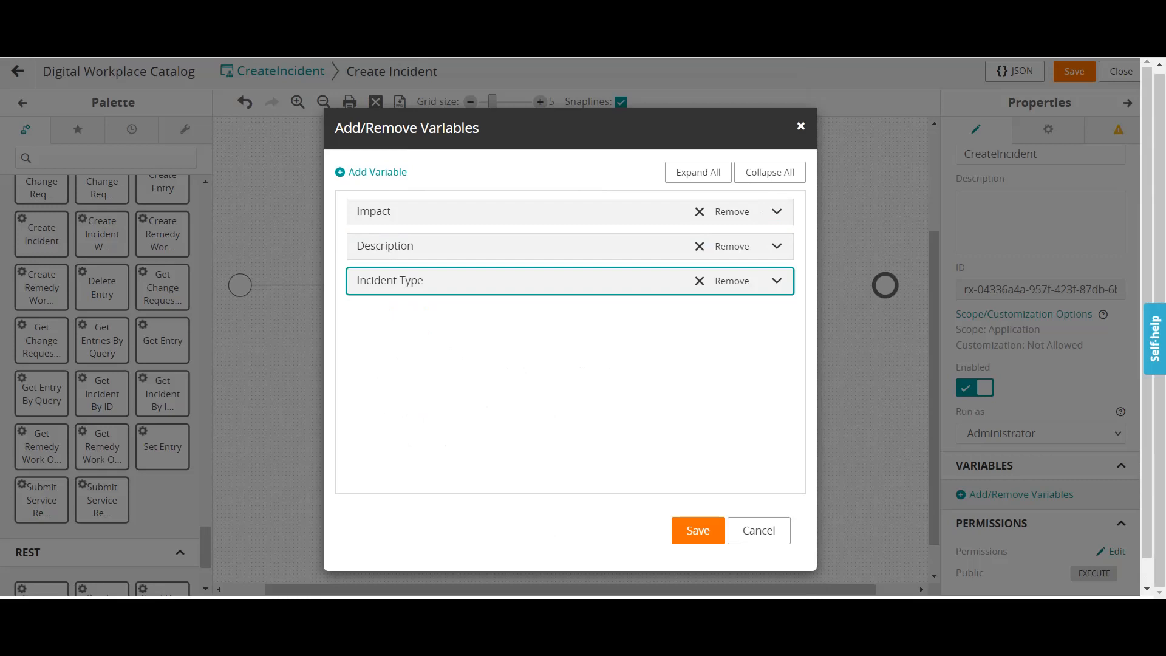
# - Add a fourth text input variable named context with variable ID 536870915, copying both values from the text file
pyautogui.click(370, 172)
pyautogui.hotkey('alt', 'Tab')
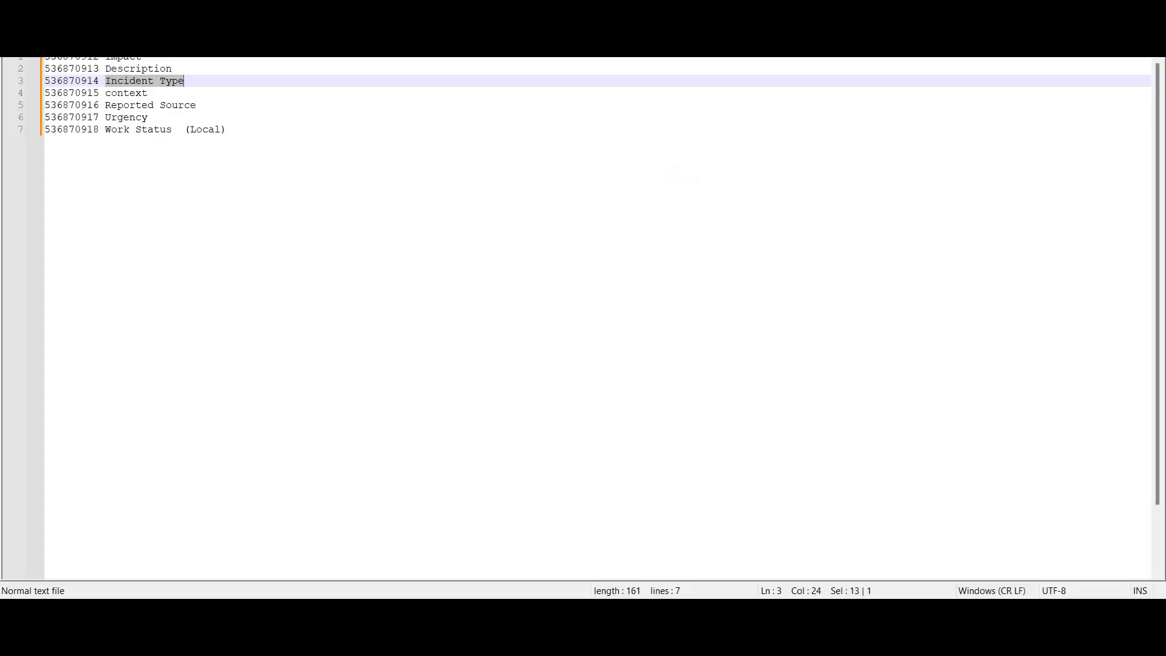
pyautogui.doubleClick(127, 93)
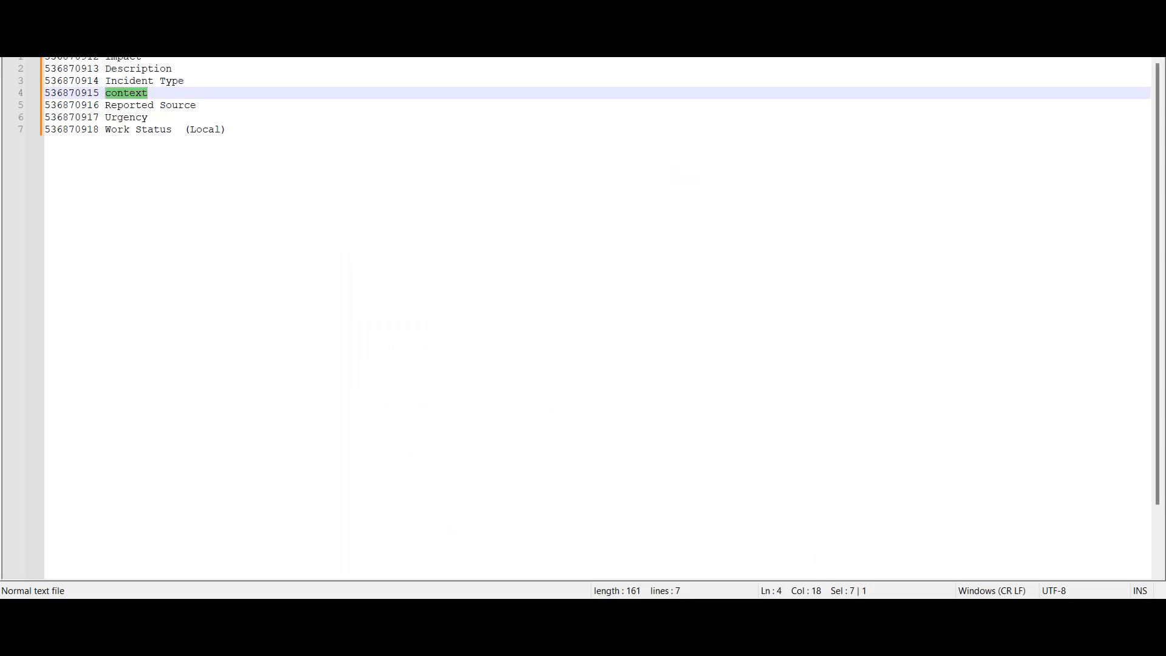
pyautogui.hotkey('alt', 'Tab')
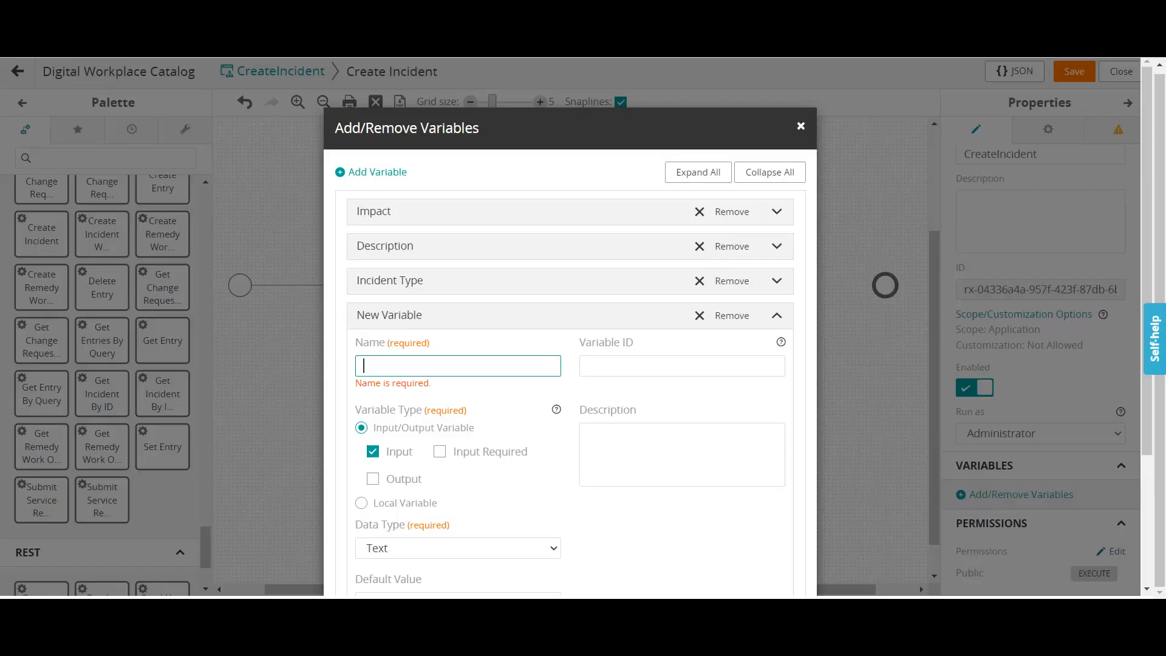
pyautogui.hotkey('ctrl', 'v')
pyautogui.hotkey('alt', 'Tab')
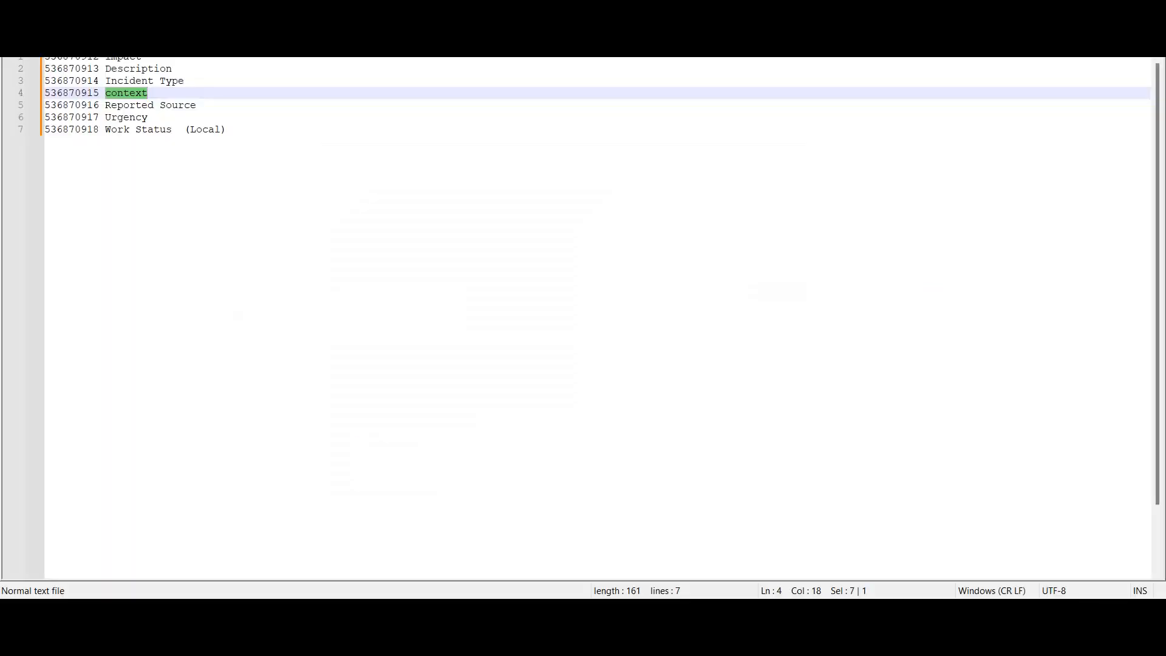
pyautogui.doubleClick(71, 93)
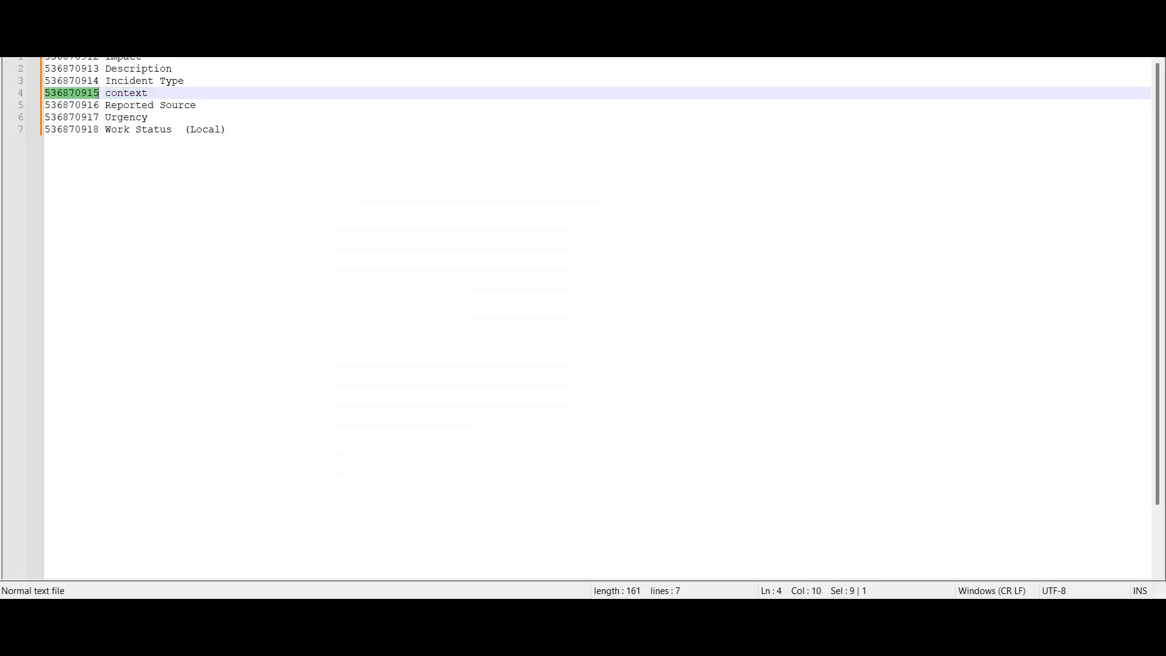
pyautogui.hotkey('alt', 'Tab')
pyautogui.click(674, 366)
pyautogui.hotkey('ctrl', 'v')
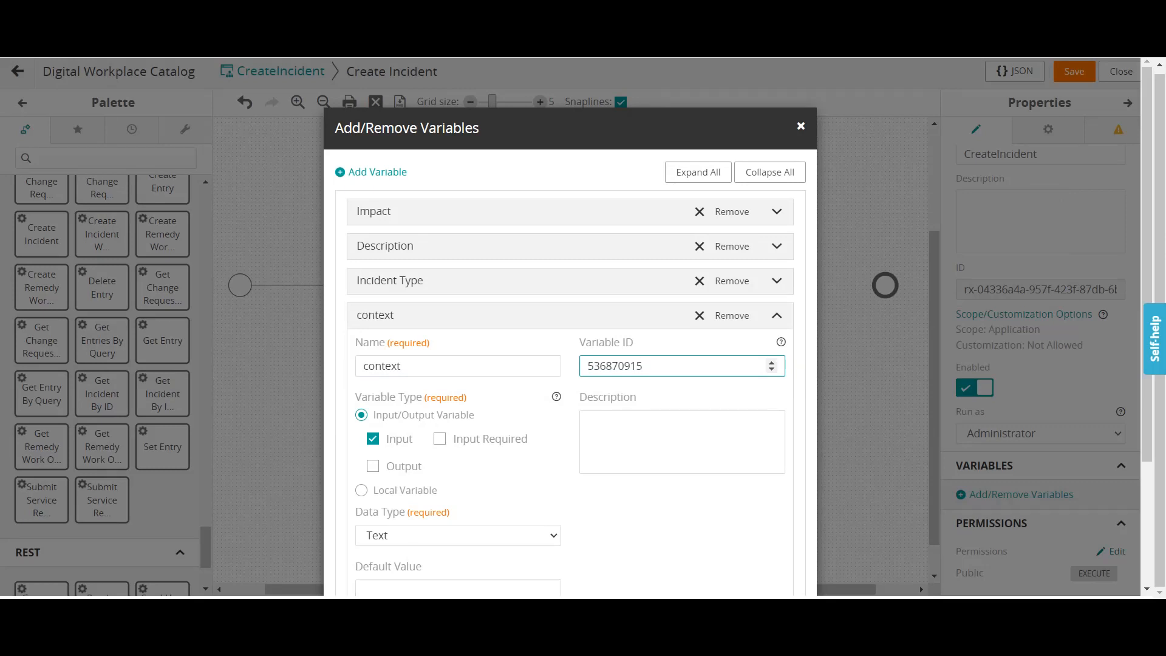
# - Set the context variable's data type to Service Broker Context and collapse its entry
pyautogui.click(458, 536)
pyautogui.press('Up')
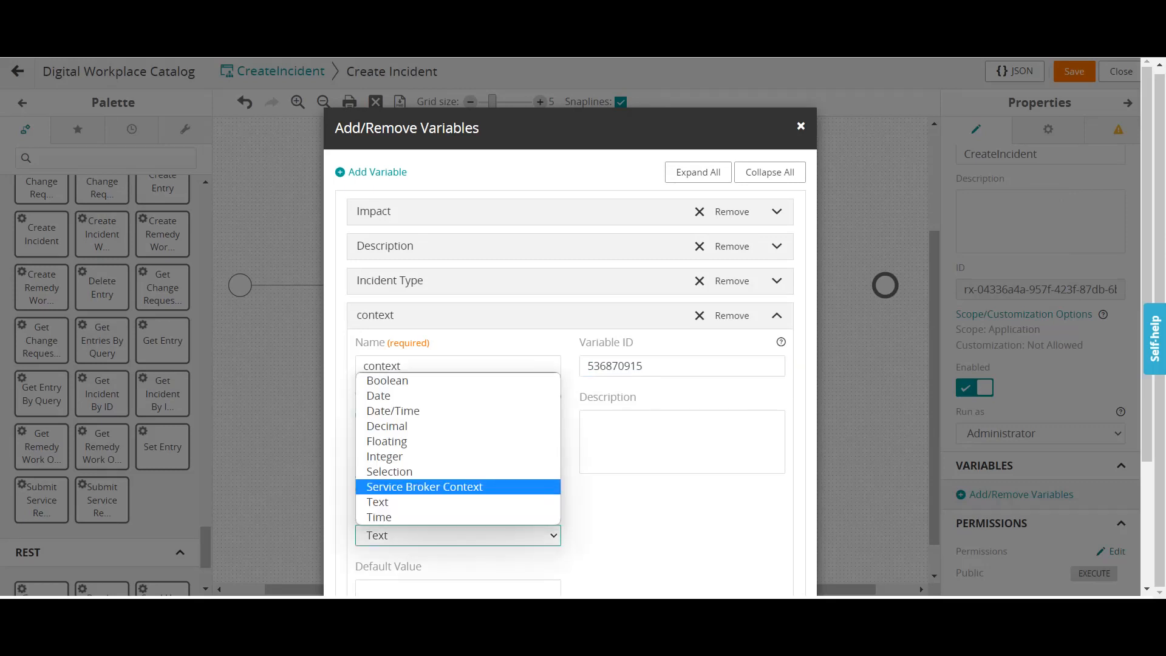
pyautogui.press('Return')
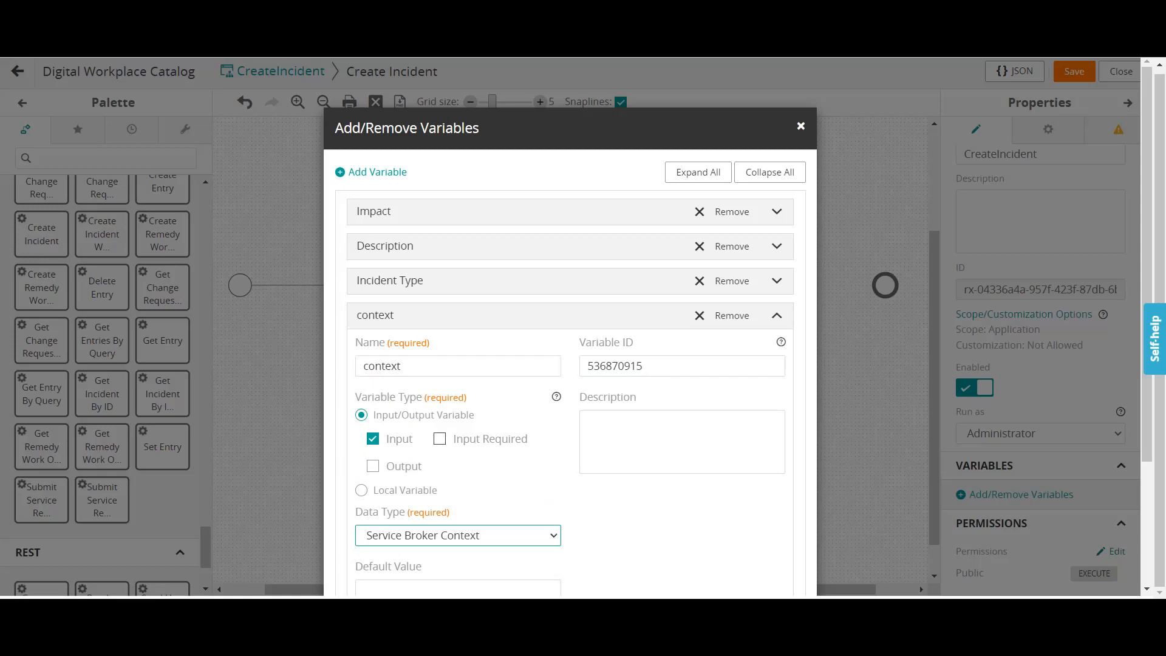
pyautogui.click(776, 315)
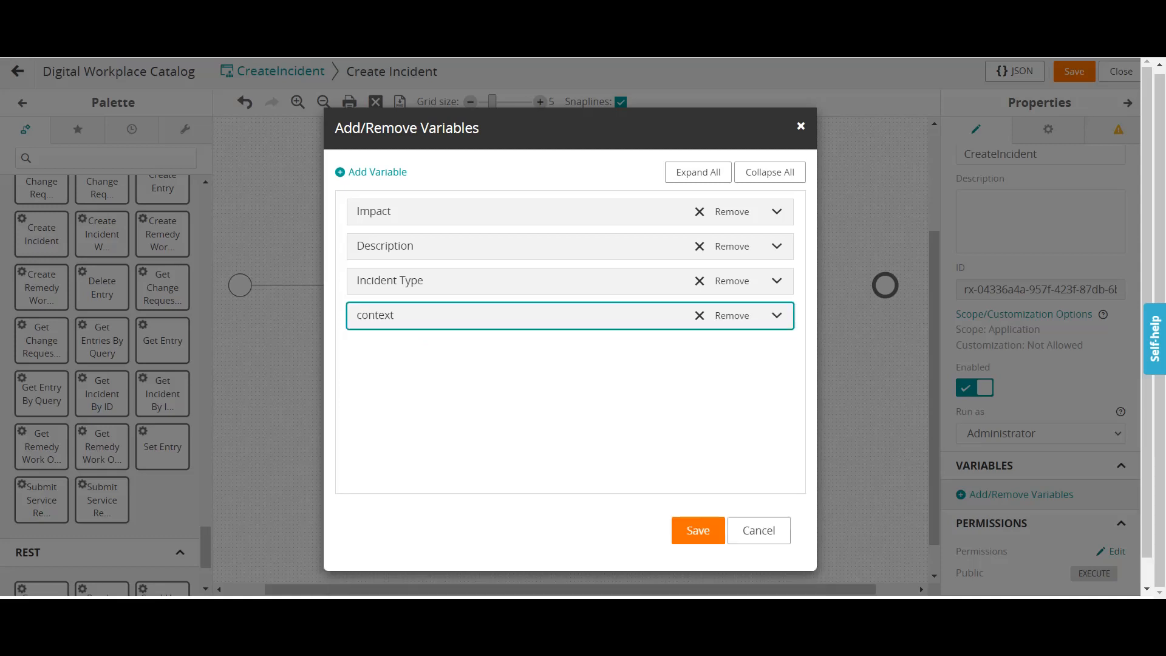
# - Add a fifth input variable and name it Reported Source, copying the name from the text file
pyautogui.click(371, 172)
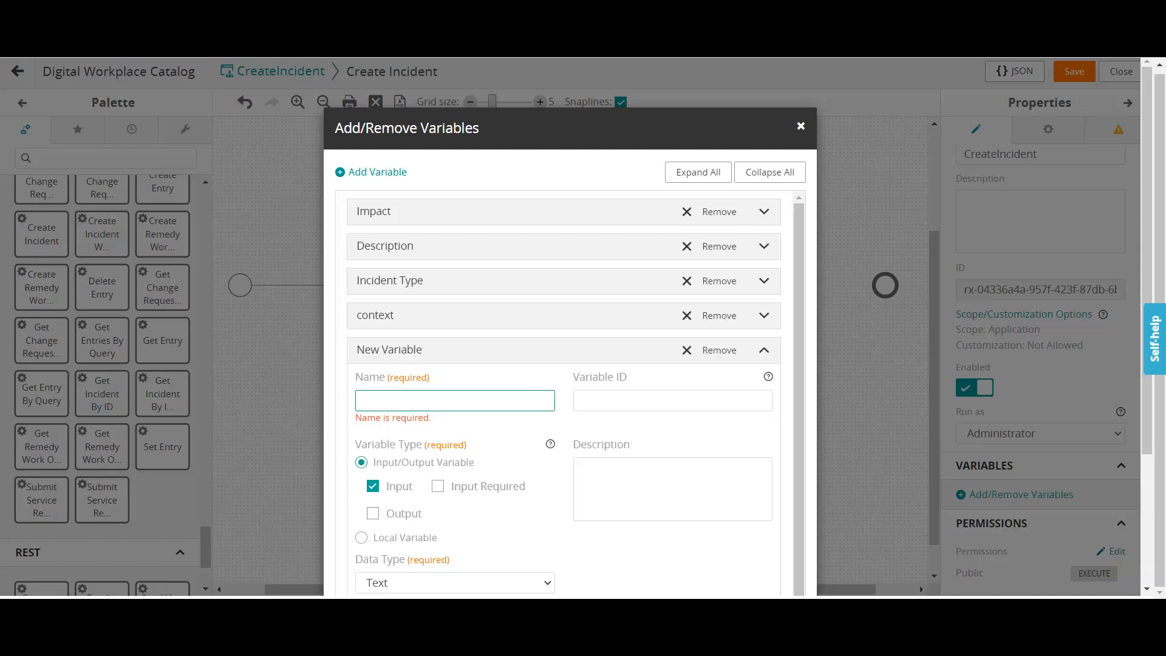
pyautogui.hotkey('alt', 'Tab')
pyautogui.moveTo(105, 105); pyautogui.dragTo(196, 105)
pyautogui.hotkey('alt', 'Tab')
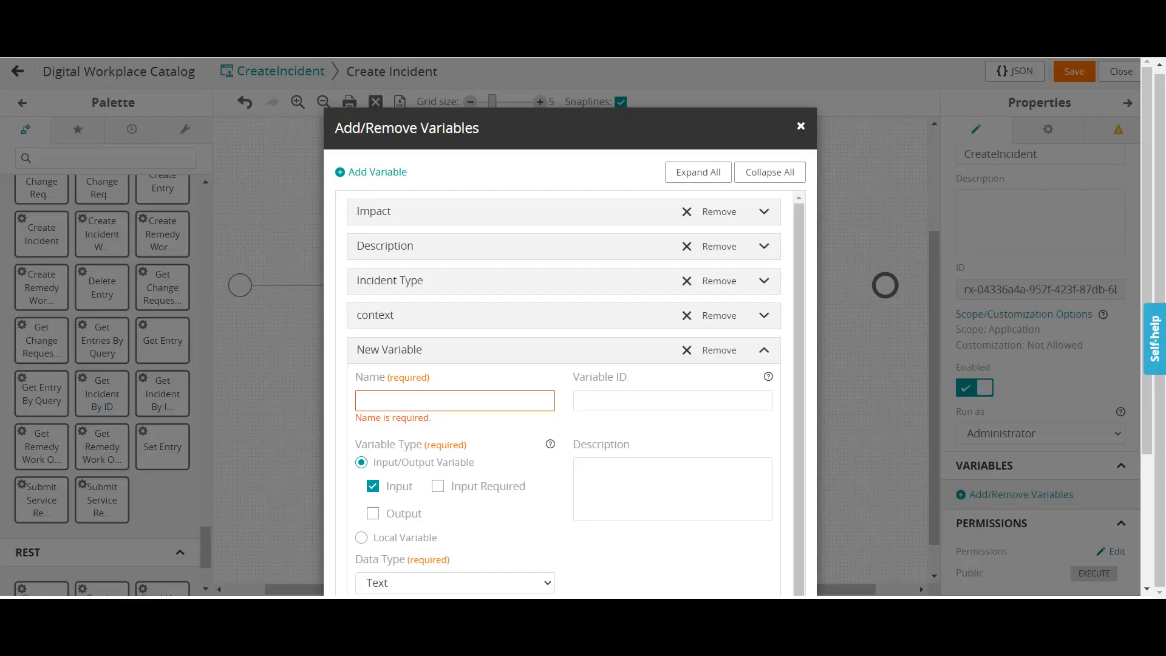
pyautogui.hotkey('ctrl', 'v')
pyautogui.press('Tab')
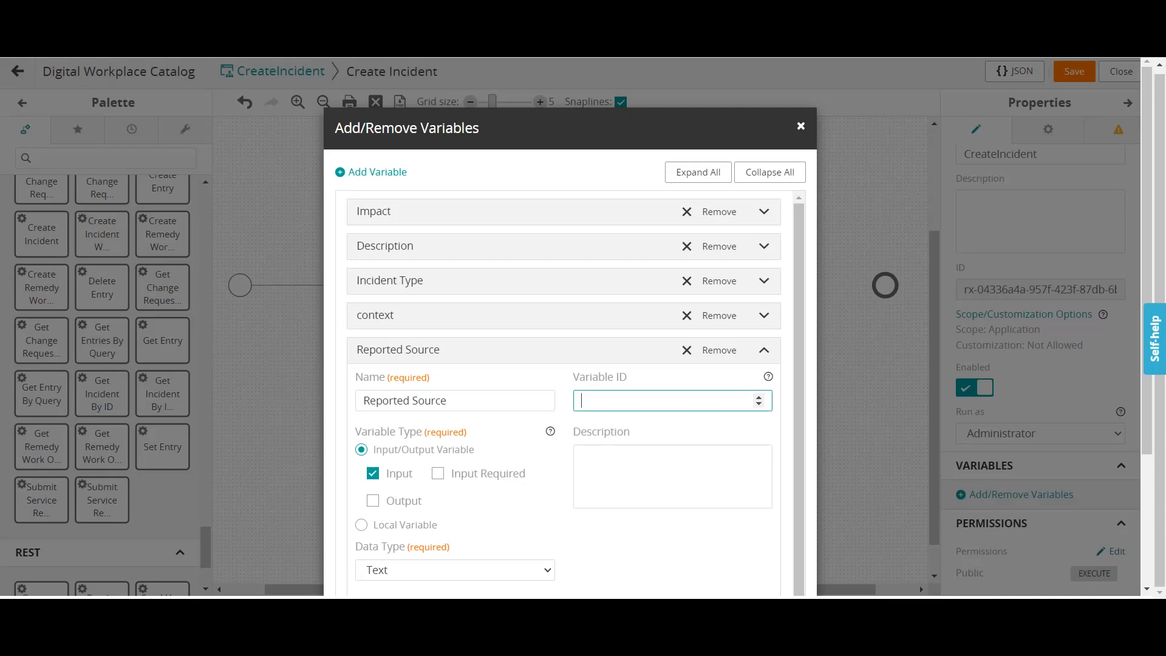
# - Give the Reported Source variable the ID 536870916 from the text file and collapse its entry
pyautogui.hotkey('alt', 'Tab')
pyautogui.doubleClick(81, 105)
pyautogui.hotkey('ctrl', 'c')
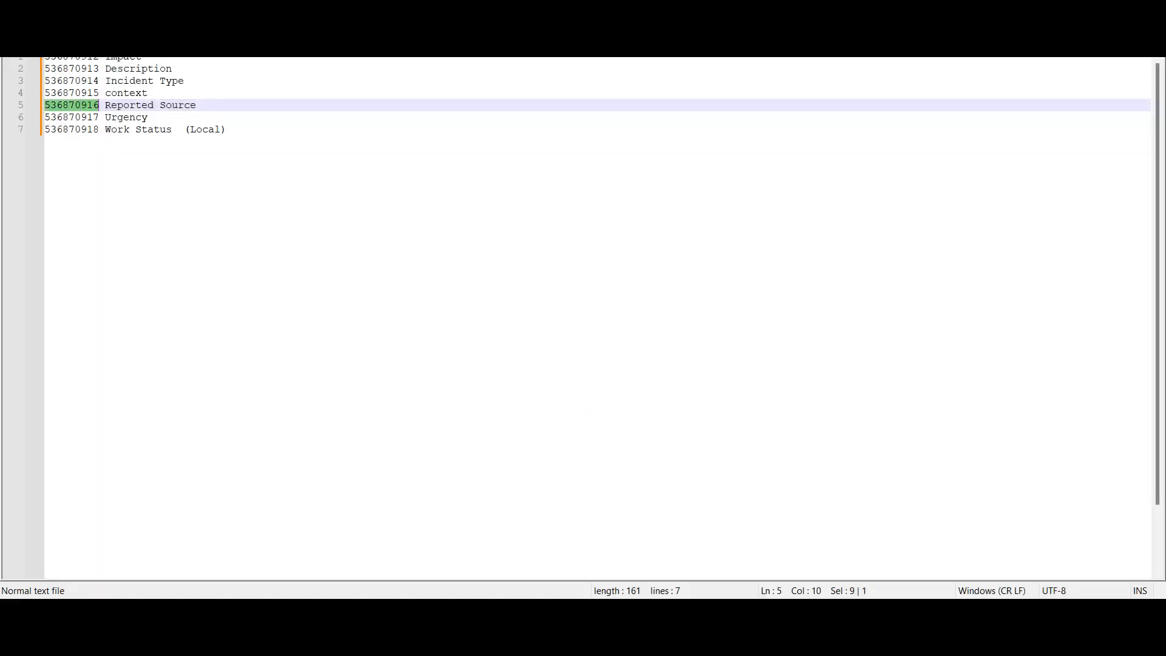
pyautogui.hotkey('alt', 'Tab')
pyautogui.hotkey('ctrl', 'v')
pyautogui.hotkey('shift', 'Tab')
pyautogui.hotkey('shift', 'Tab')
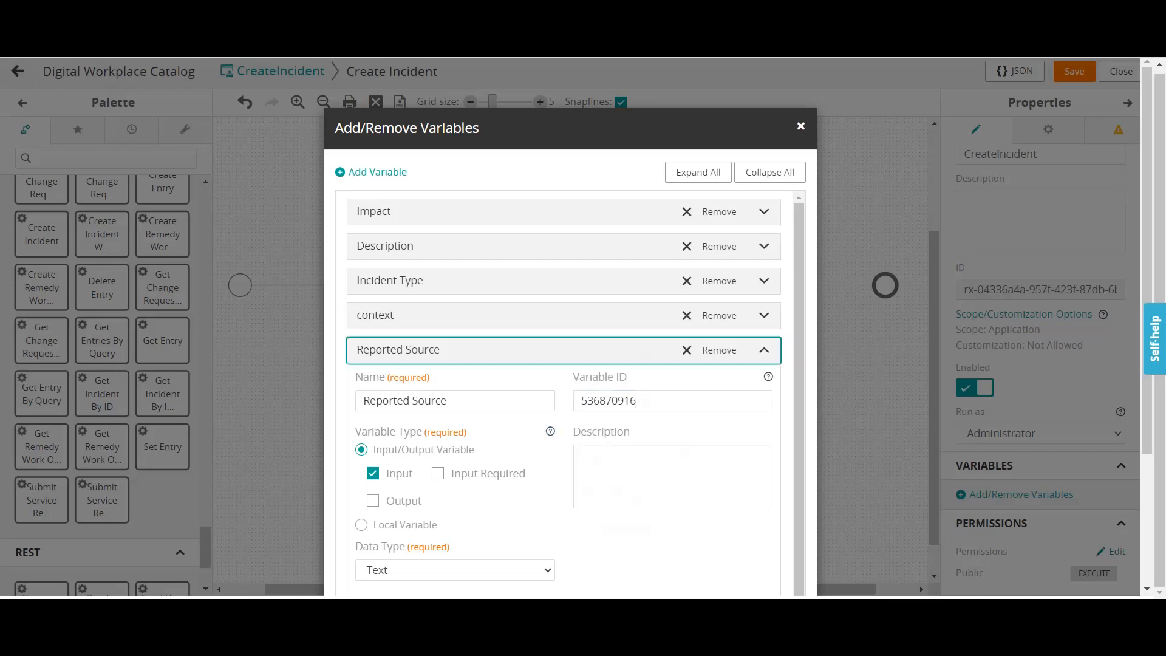
pyautogui.press('Return')
# - Add a sixth input variable and give it the variable ID 536870917 copied from the text file
pyautogui.hotkey('alt', 'Tab')
pyautogui.doubleClick(71, 118)
pyautogui.hotkey('ctrl', 'c')
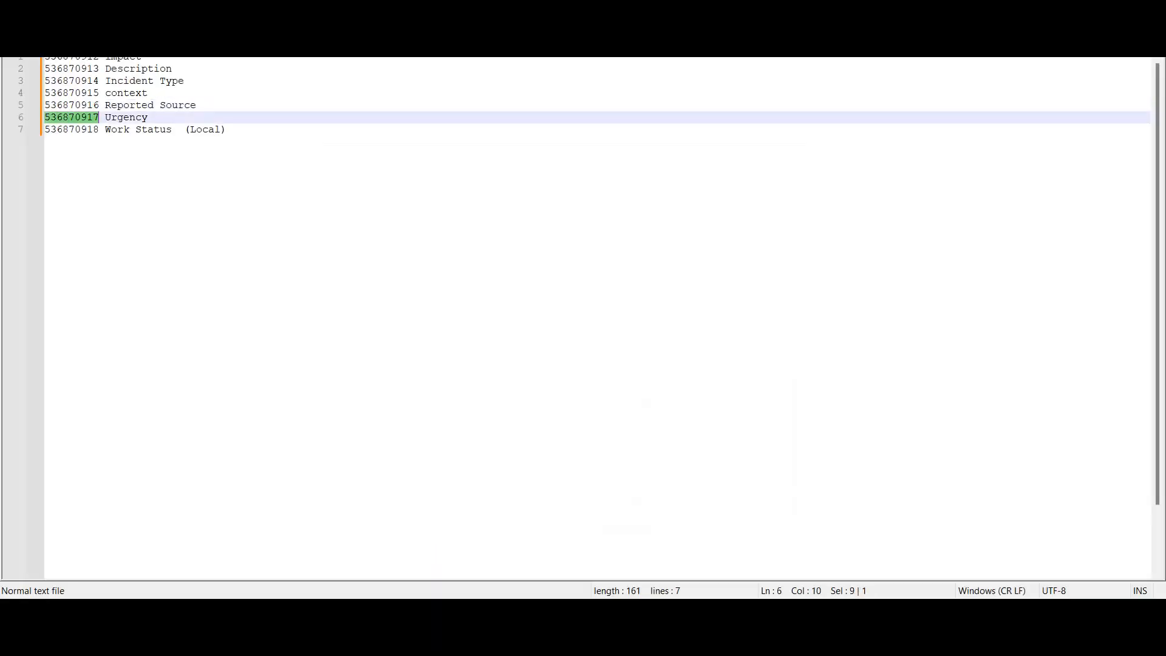
pyautogui.hotkey('alt', 'Tab')
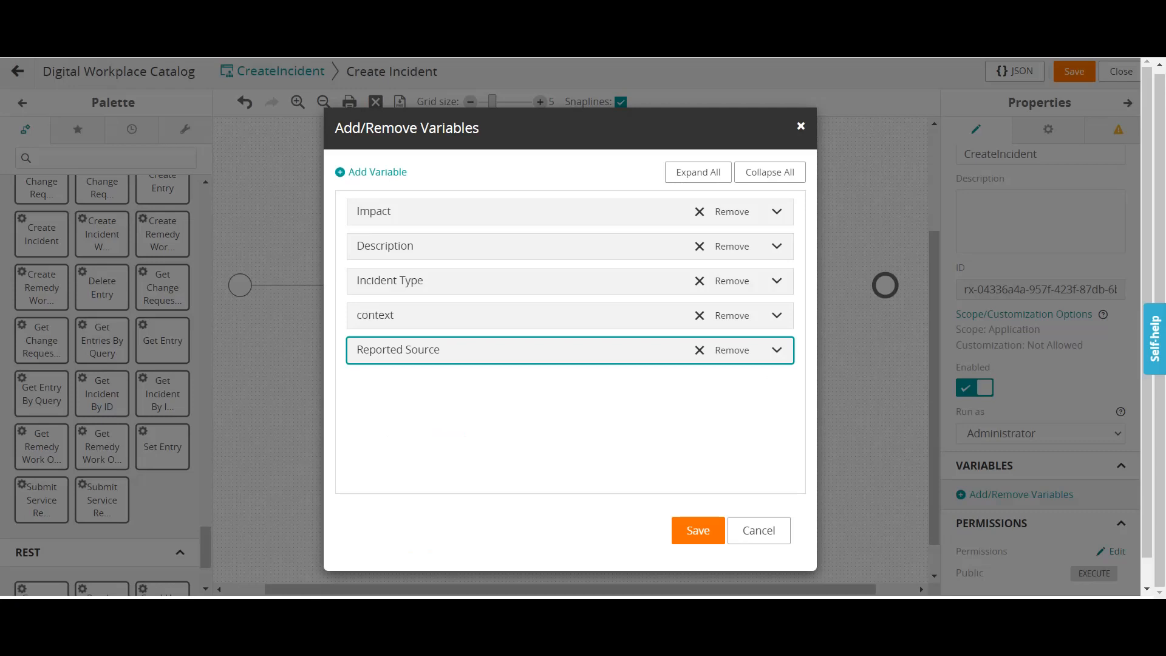
pyautogui.click(371, 172)
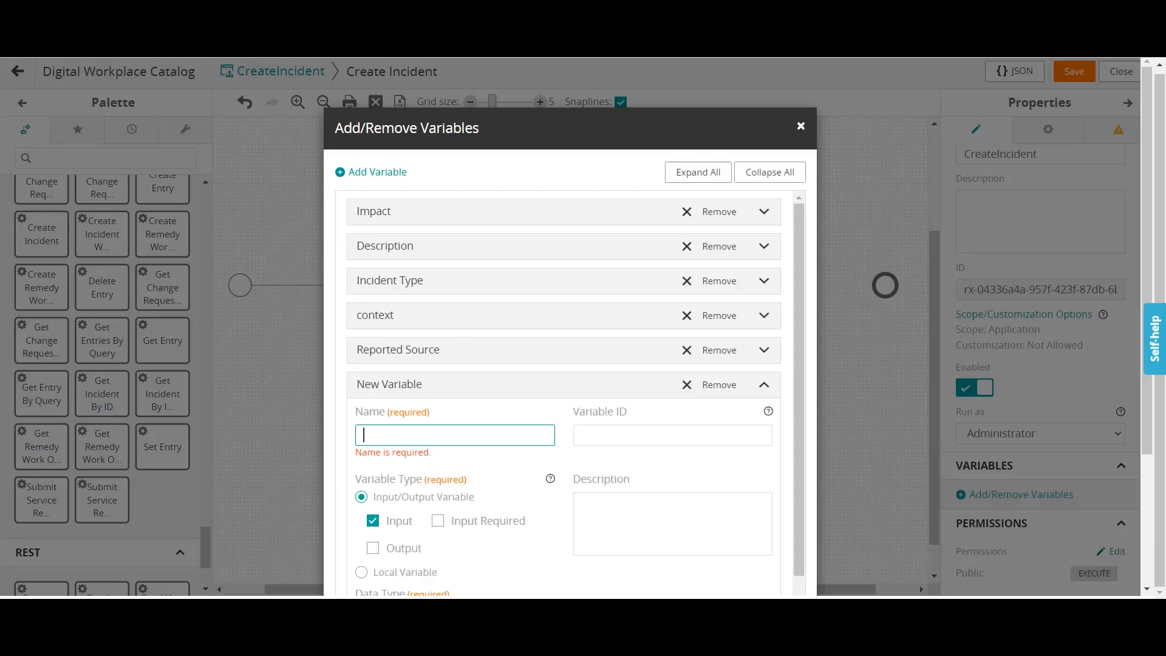
pyautogui.click(663, 434)
pyautogui.hotkey('ctrl', 'v')
# - Name the sixth variable Urgency, copying the name from the text file, and collapse its entry
pyautogui.click(437, 434)
pyautogui.hotkey('alt', 'Tab')
pyautogui.doubleClick(135, 117)
pyautogui.hotkey('ctrl', 'c')
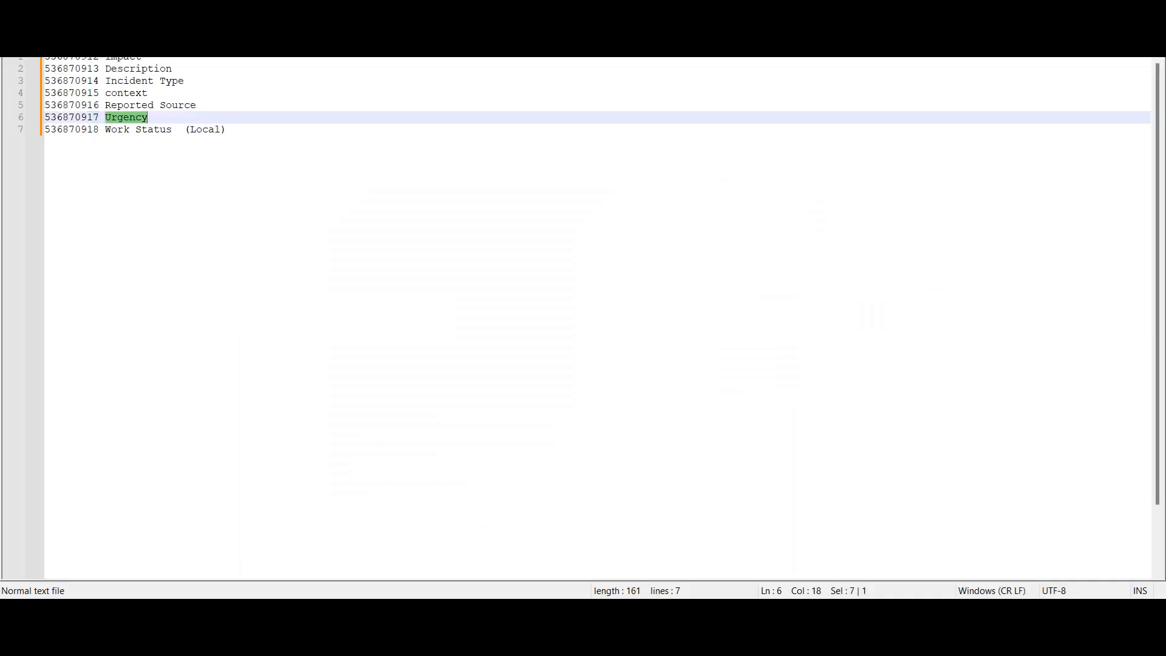
pyautogui.hotkey('alt', 'Tab')
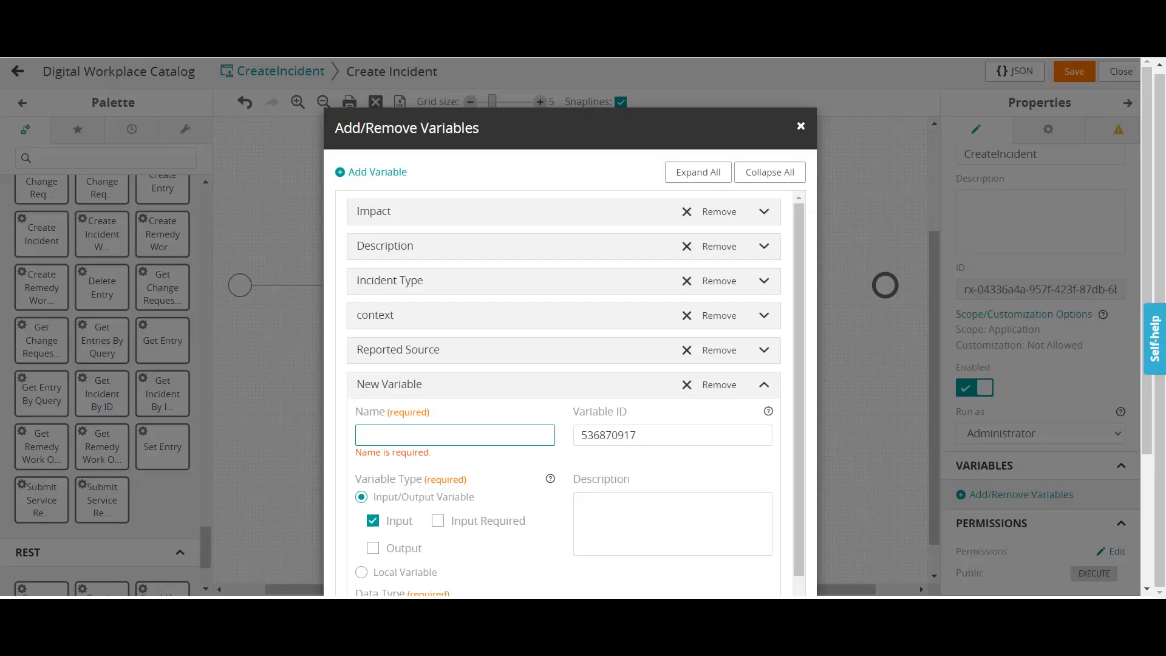
pyautogui.hotkey('ctrl', 'v')
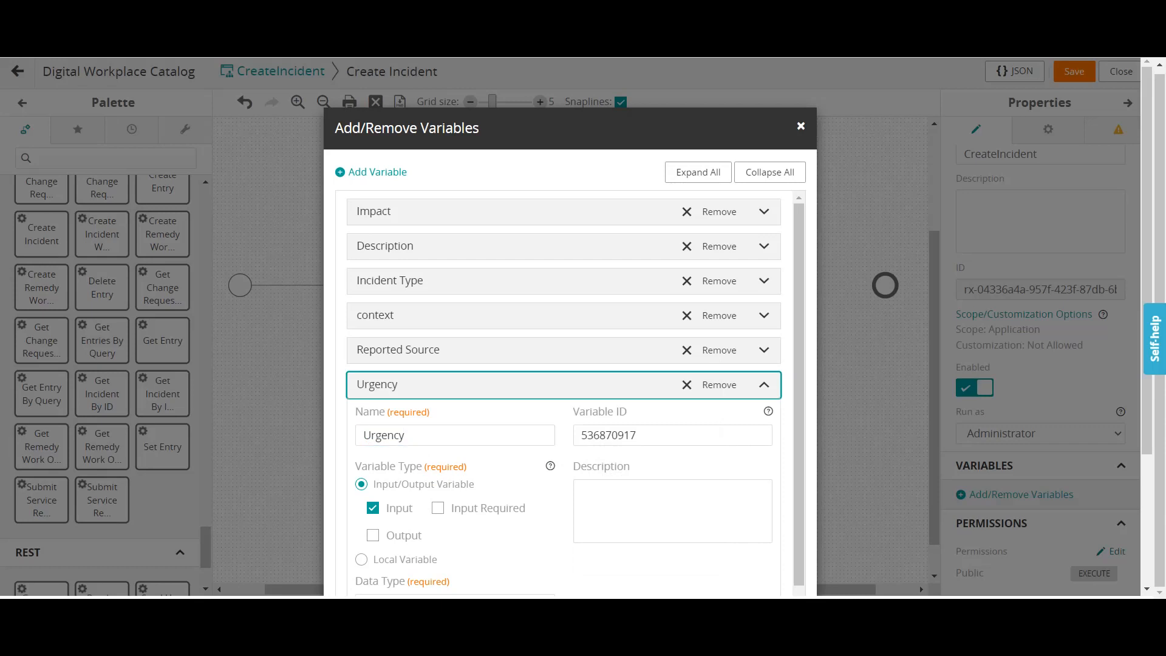
pyautogui.click(764, 385)
# - Add a seventh variable and name it Work Status, copying the name from the text file
pyautogui.hotkey('alt', 'Tab')
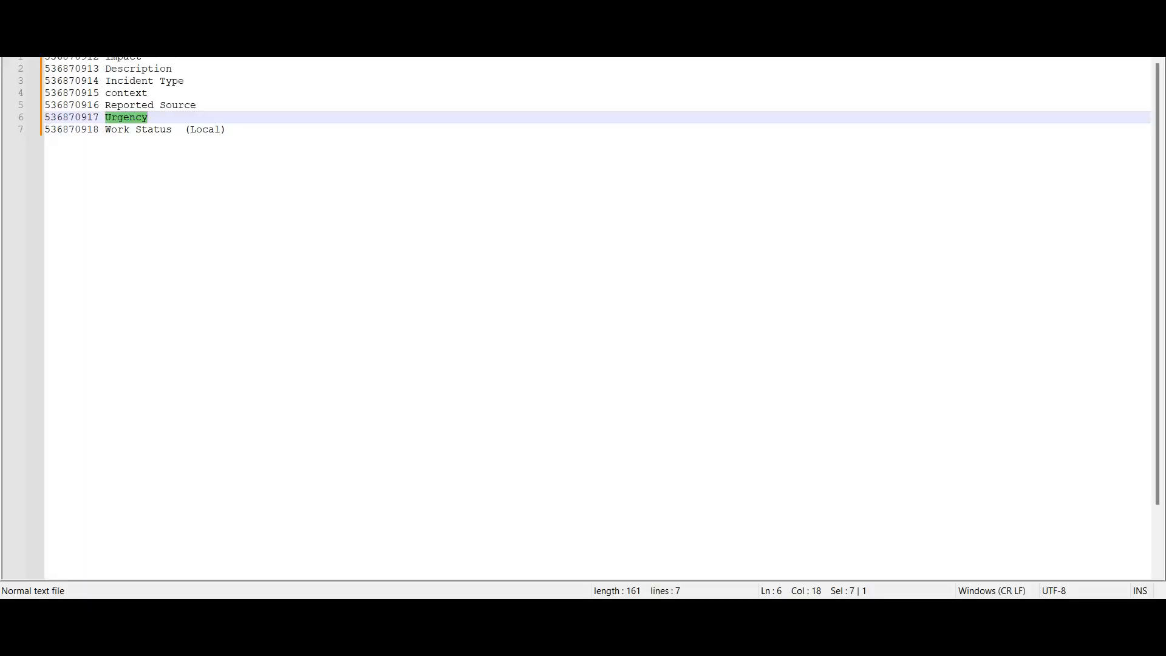
pyautogui.moveTo(106, 129); pyautogui.dragTo(172, 129)
pyautogui.hotkey('ctrl', 'c')
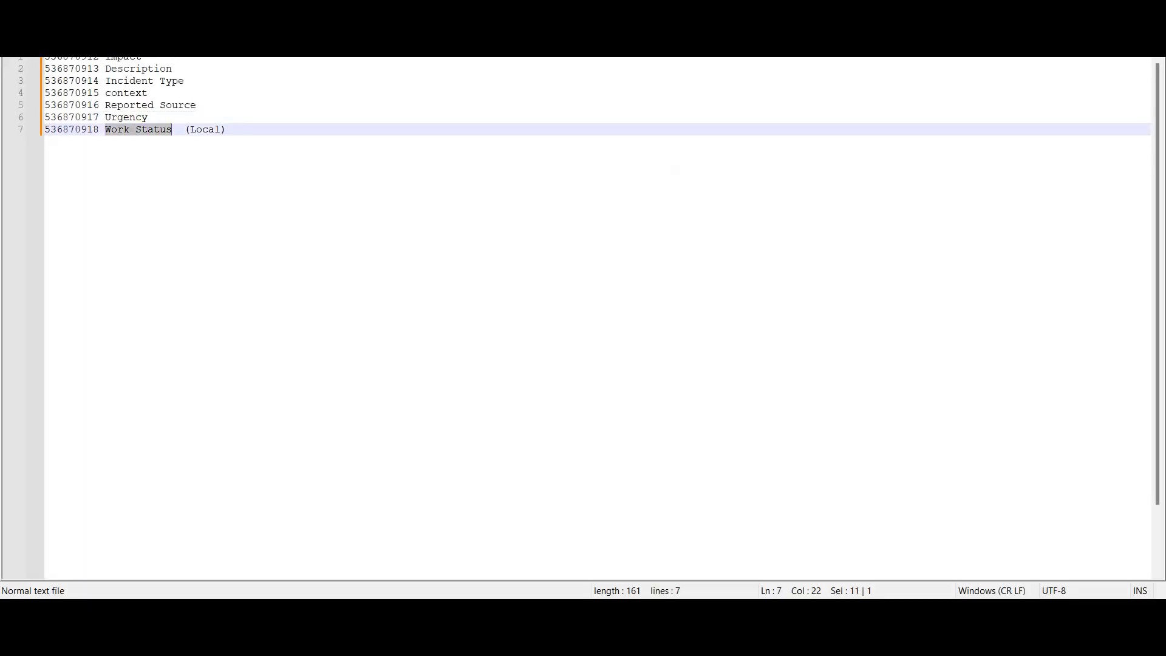
pyautogui.hotkey('alt', 'Tab')
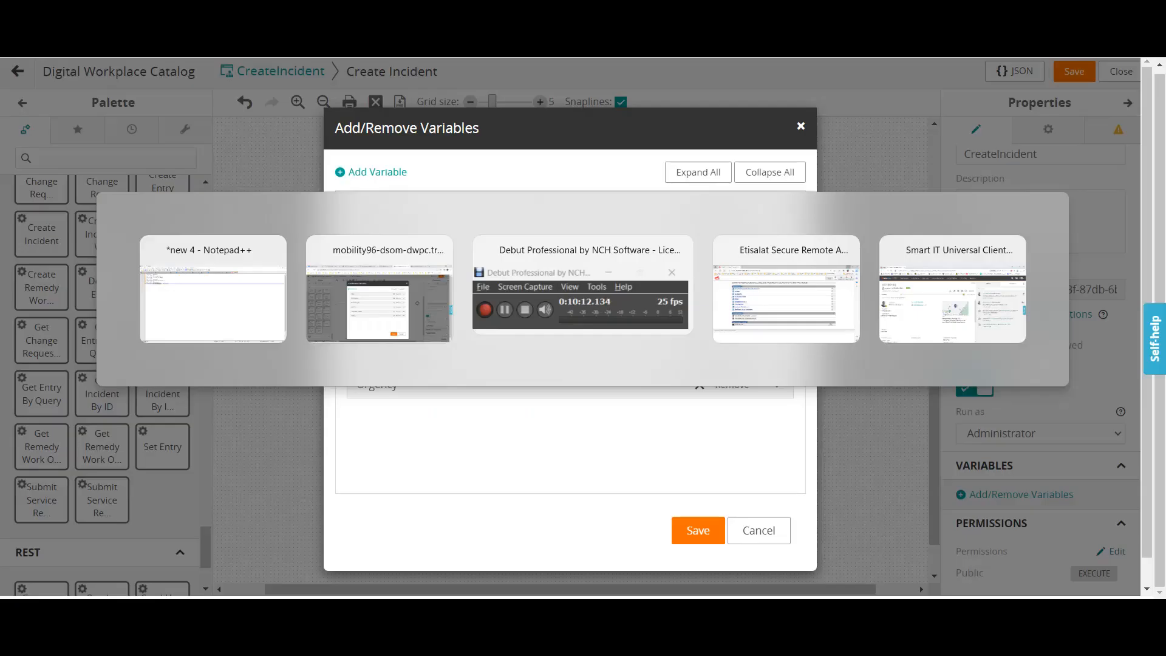
pyautogui.click(340, 172)
pyautogui.hotkey('ctrl', 'v')
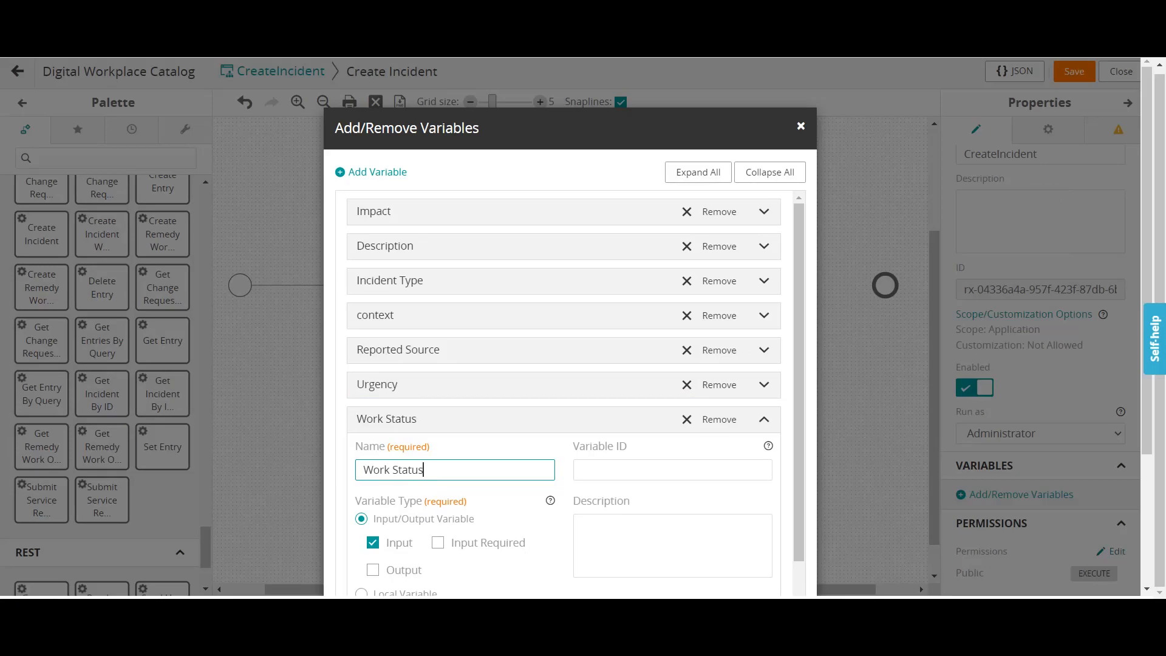
# - Give the Work Status variable the ID 536870918 copied from the text file
pyautogui.hotkey('alt', 'Tab')
pyautogui.doubleClick(68, 130)
pyautogui.hotkey('ctrl', 'c')
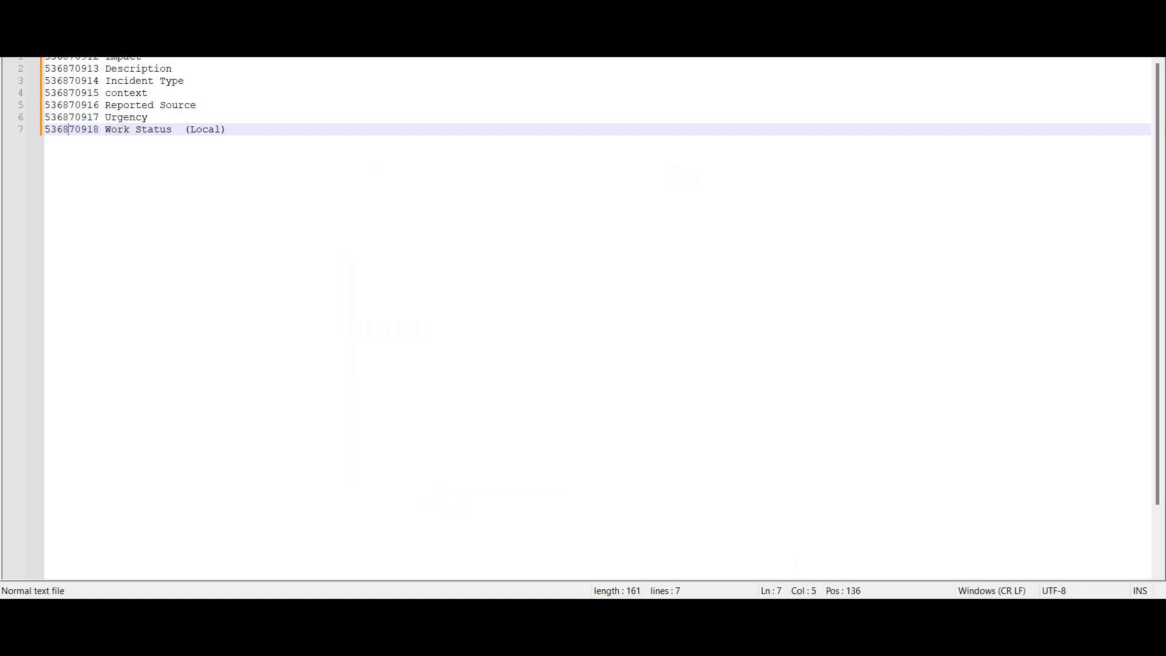
pyautogui.hotkey('alt', 'Tab')
pyautogui.click(672, 470)
pyautogui.hotkey('ctrl', 'v')
# - Make Work Status a local variable and save the process variables
pyautogui.scroll(-1, 672, 469)
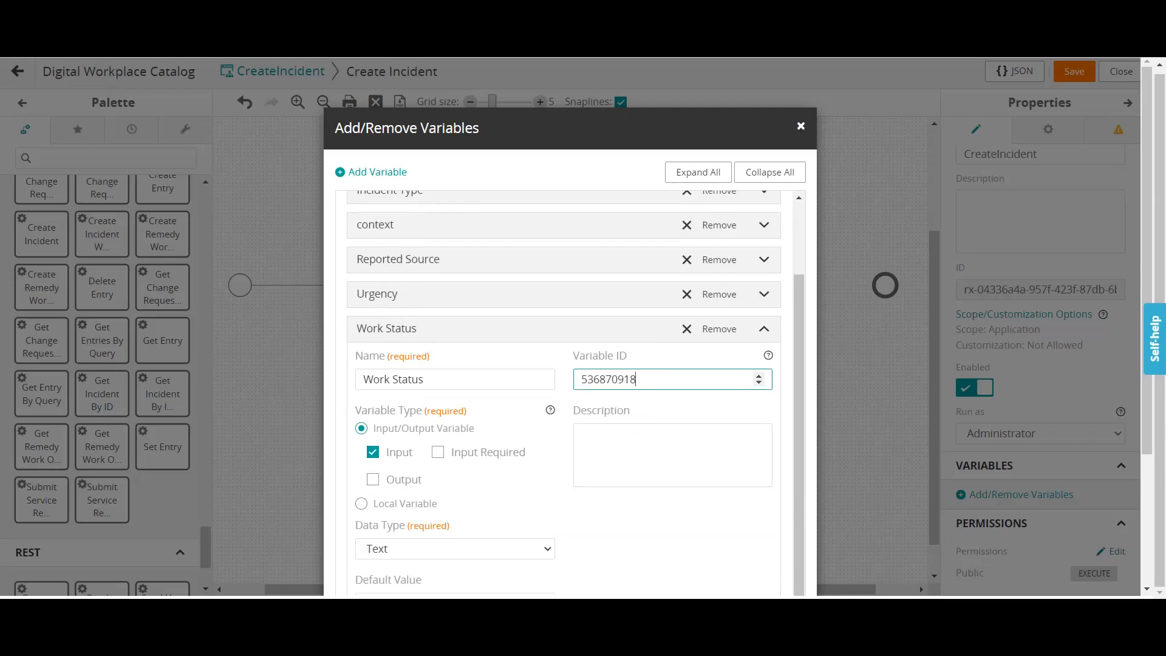
pyautogui.click(362, 504)
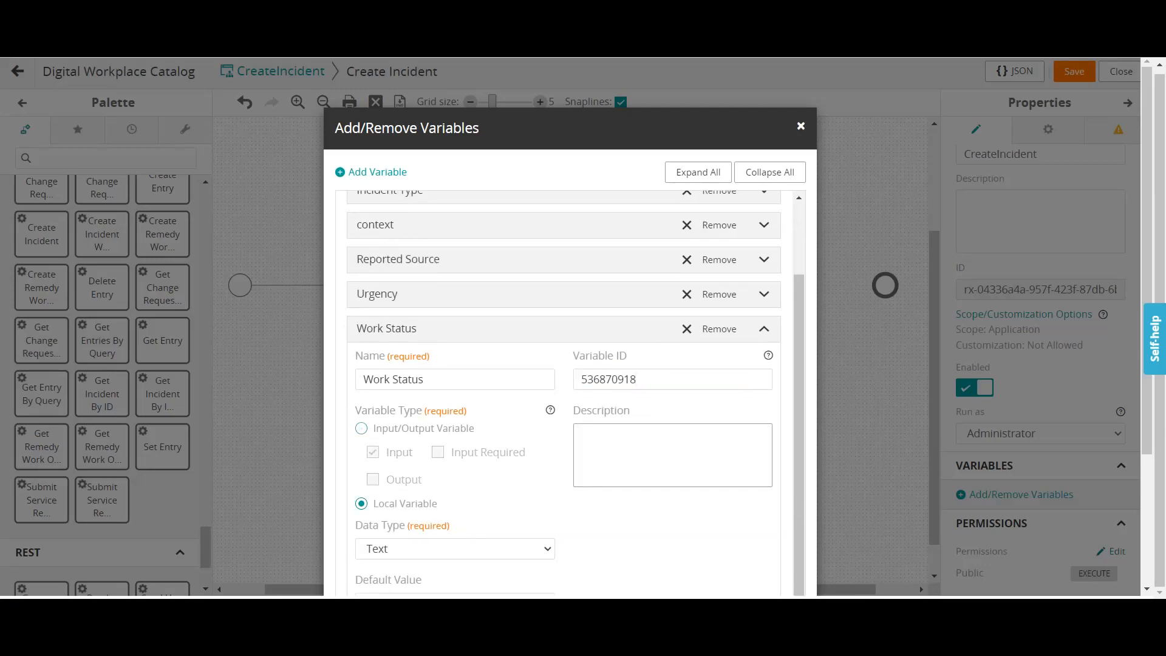
pyautogui.scroll(-3, 570, 340)
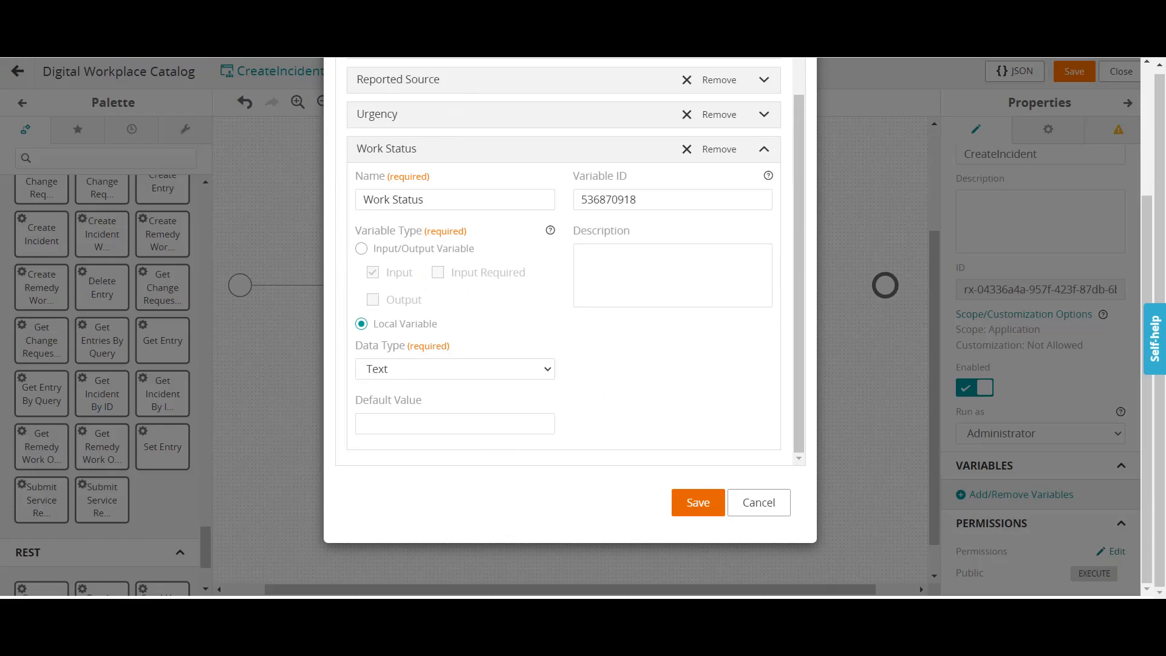
pyautogui.click(697, 503)
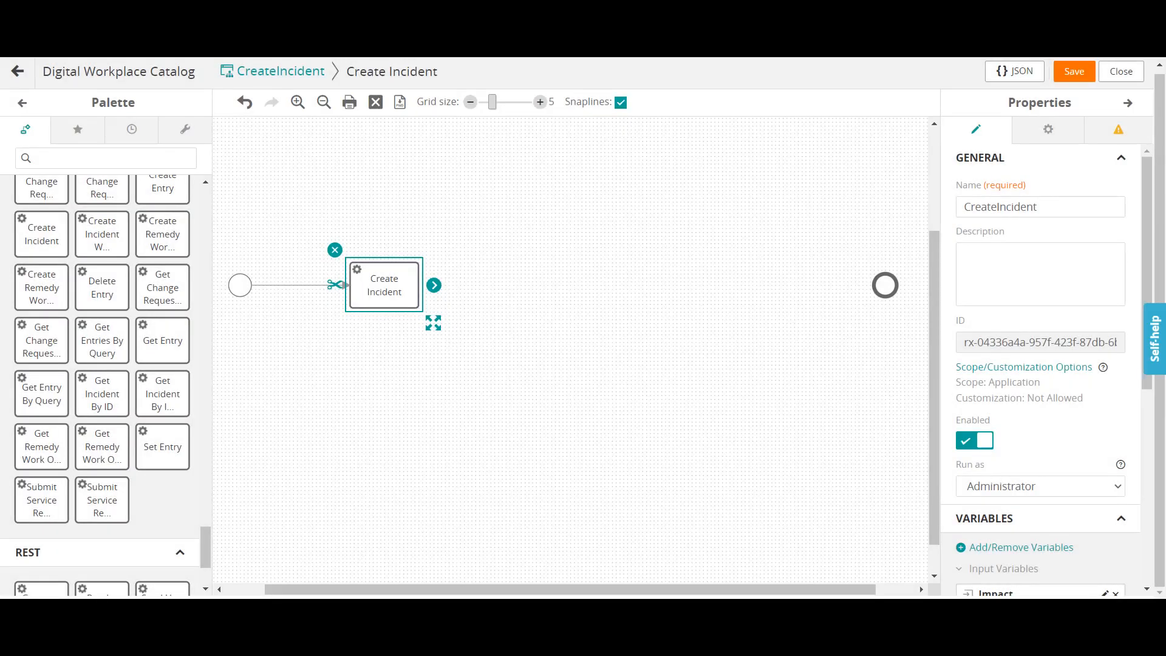
# - Review the process's input and local variables and compare them with the input map fields of the Create Incident action
pyautogui.scroll(-6, 1040, 364)
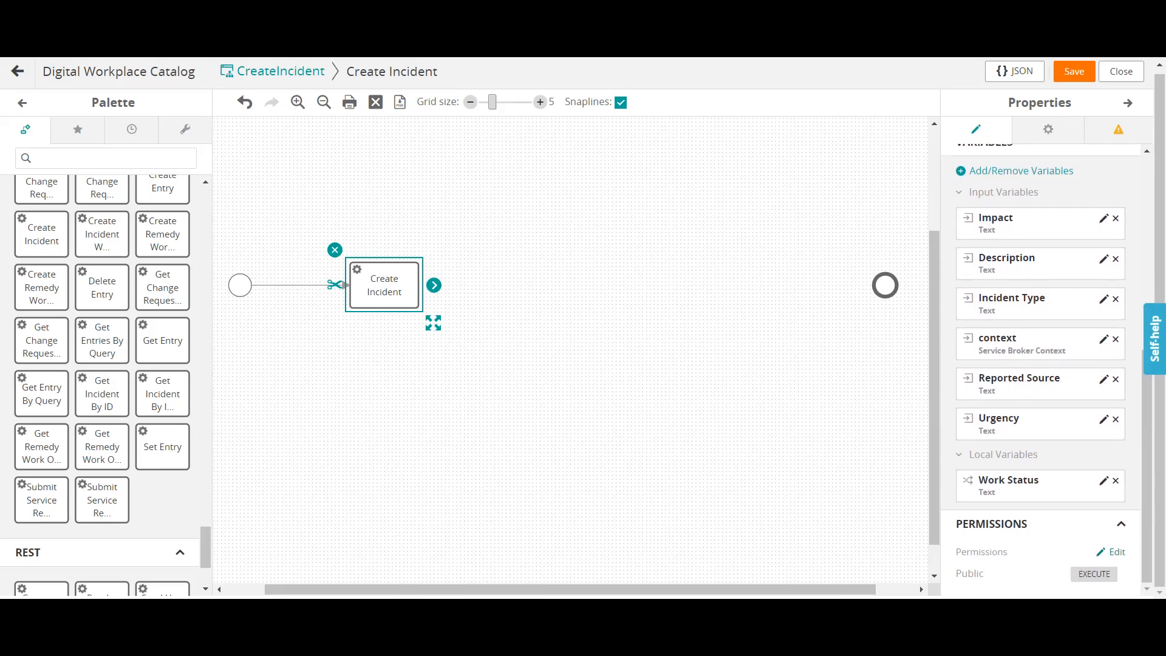
pyautogui.click(1048, 129)
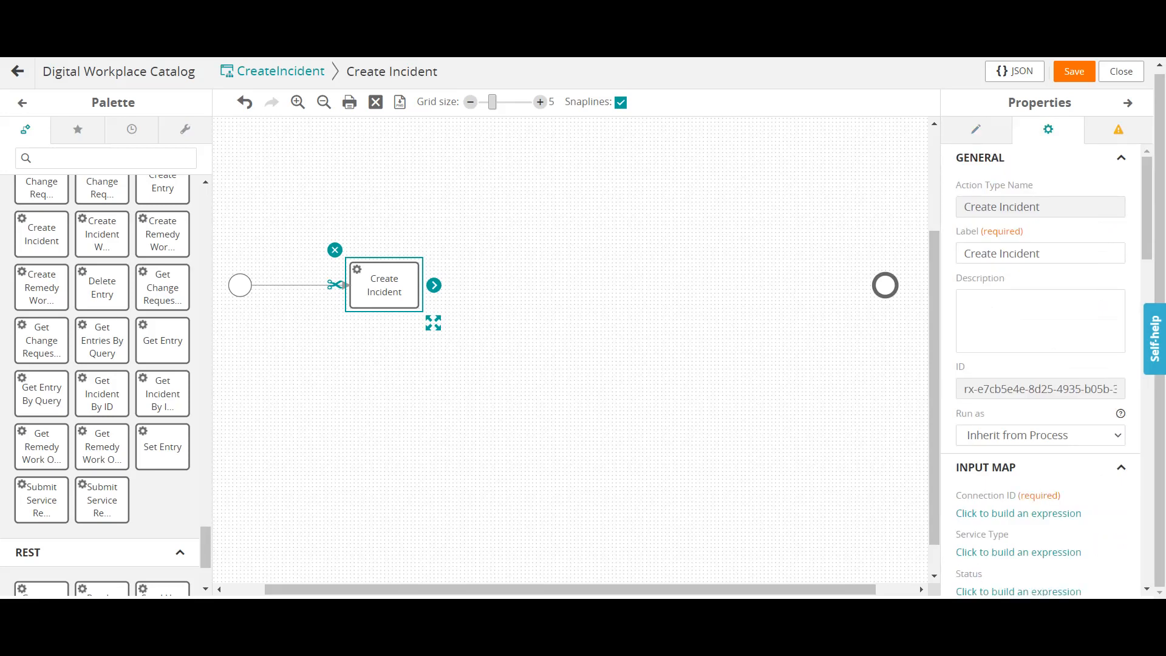
pyautogui.click(975, 129)
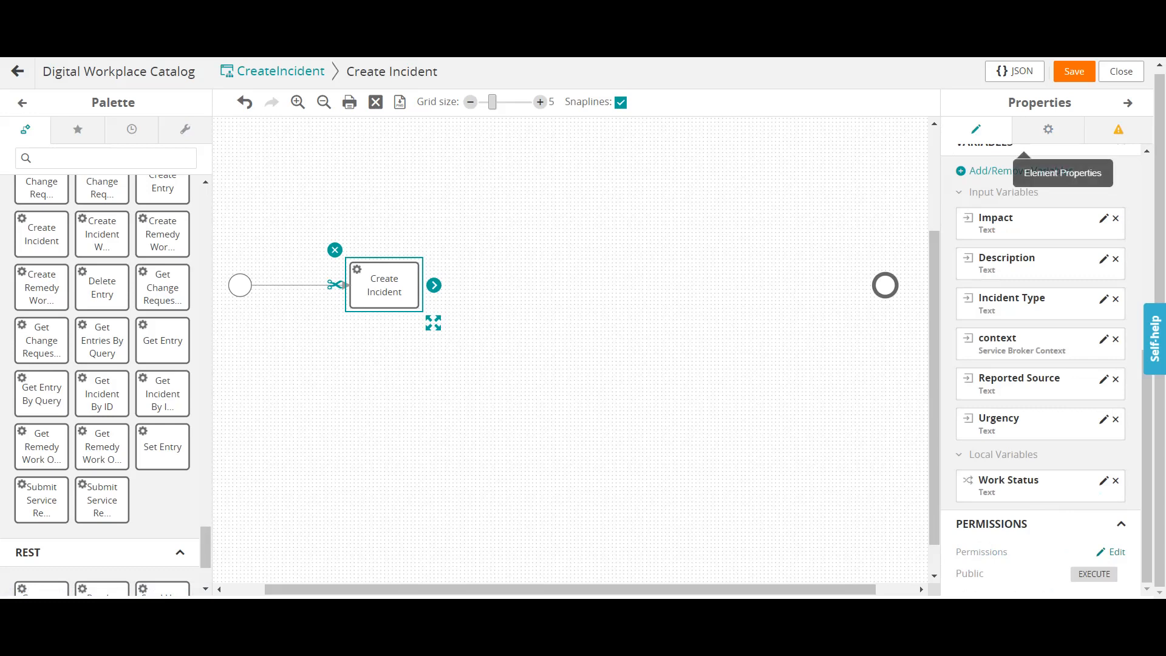
pyautogui.click(1048, 130)
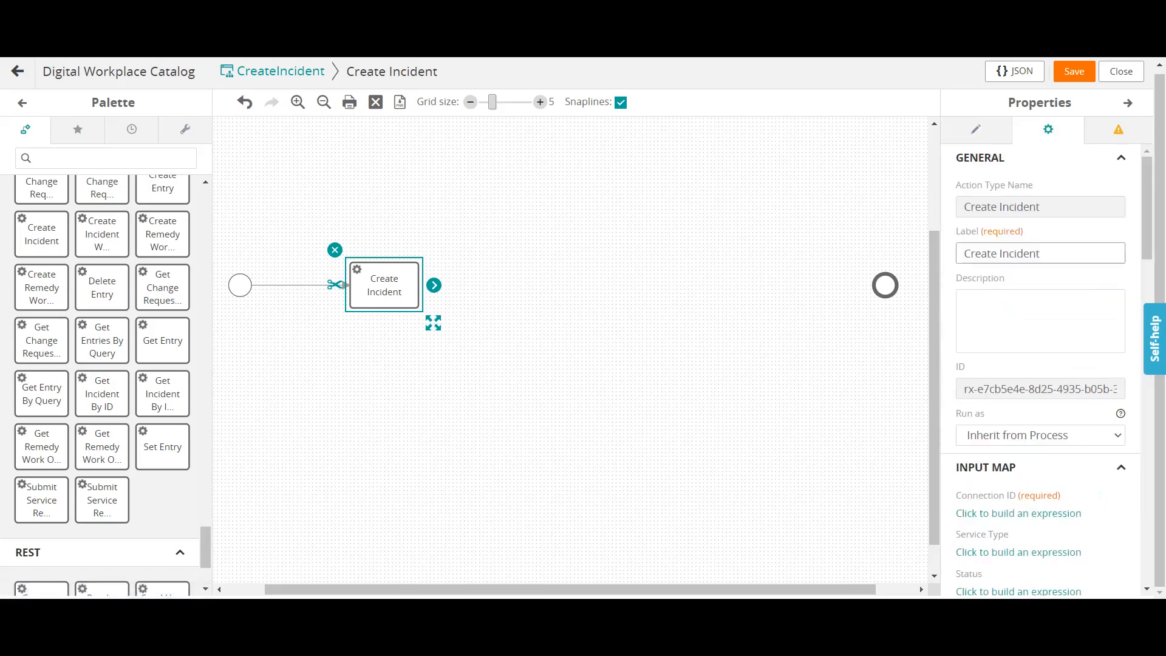
pyautogui.scroll(-3, 1040, 364)
pyautogui.scroll(-2, 1040, 364)
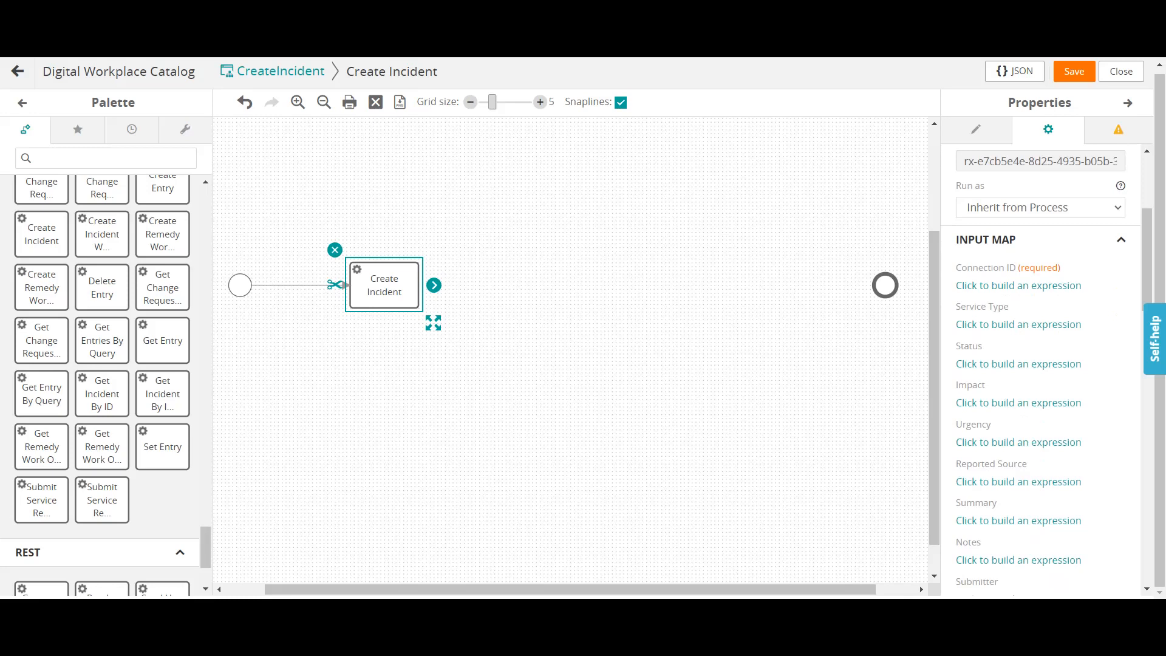
pyautogui.click(976, 128)
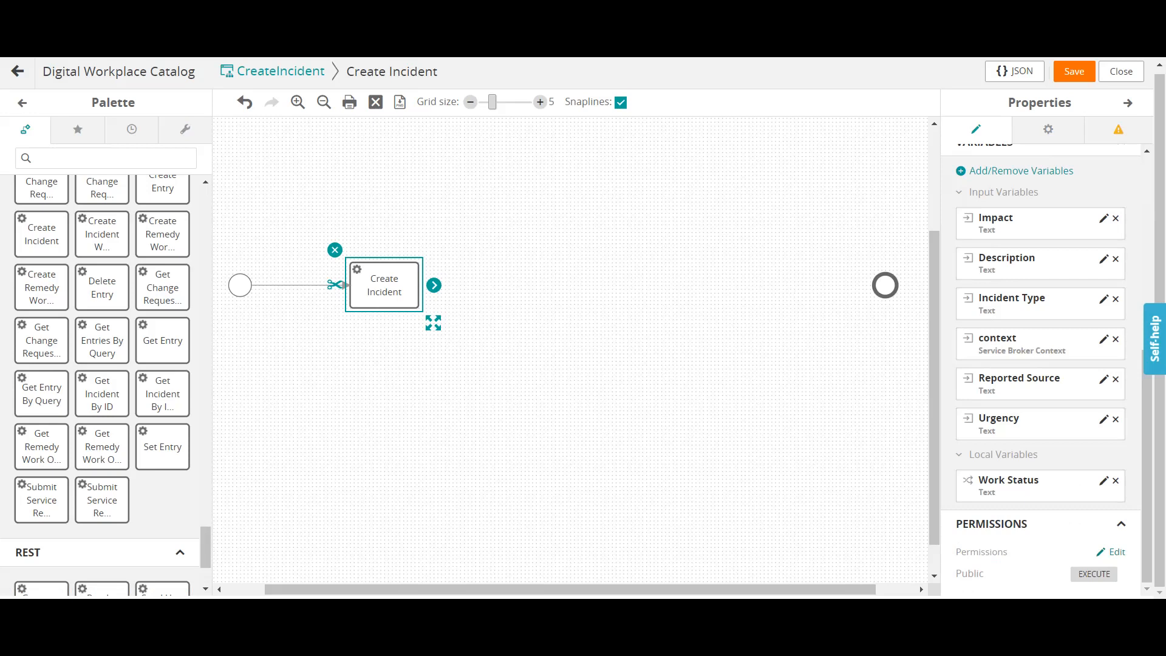
pyautogui.click(1048, 129)
pyautogui.scroll(-5, 1042, 364)
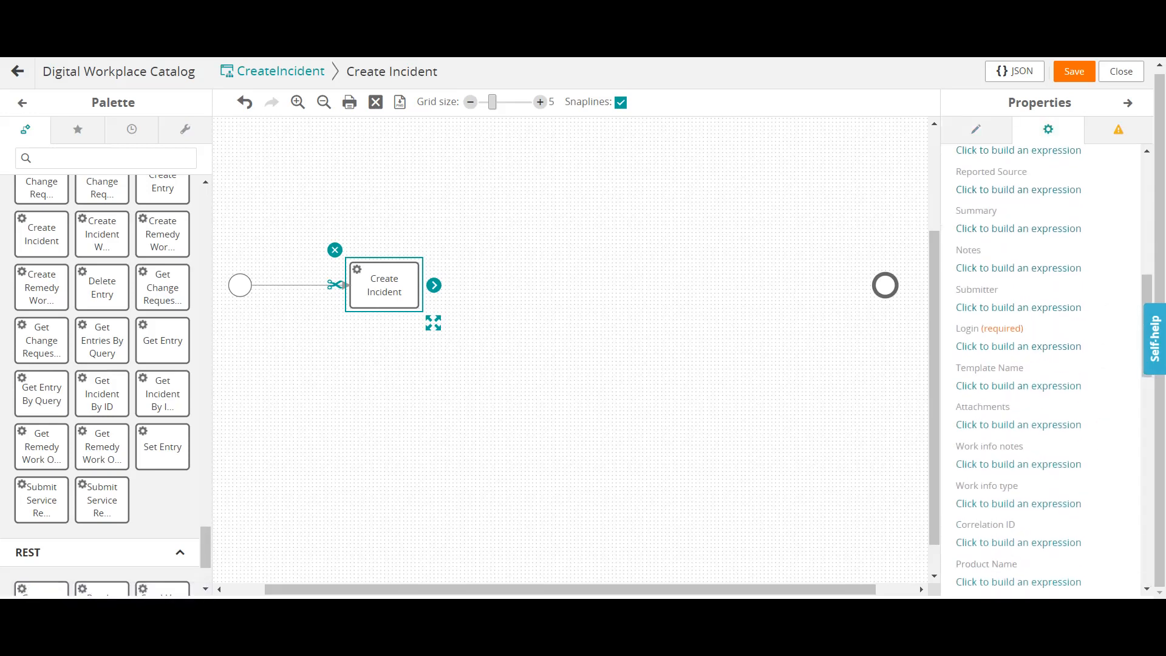
pyautogui.scroll(-4, 1041, 364)
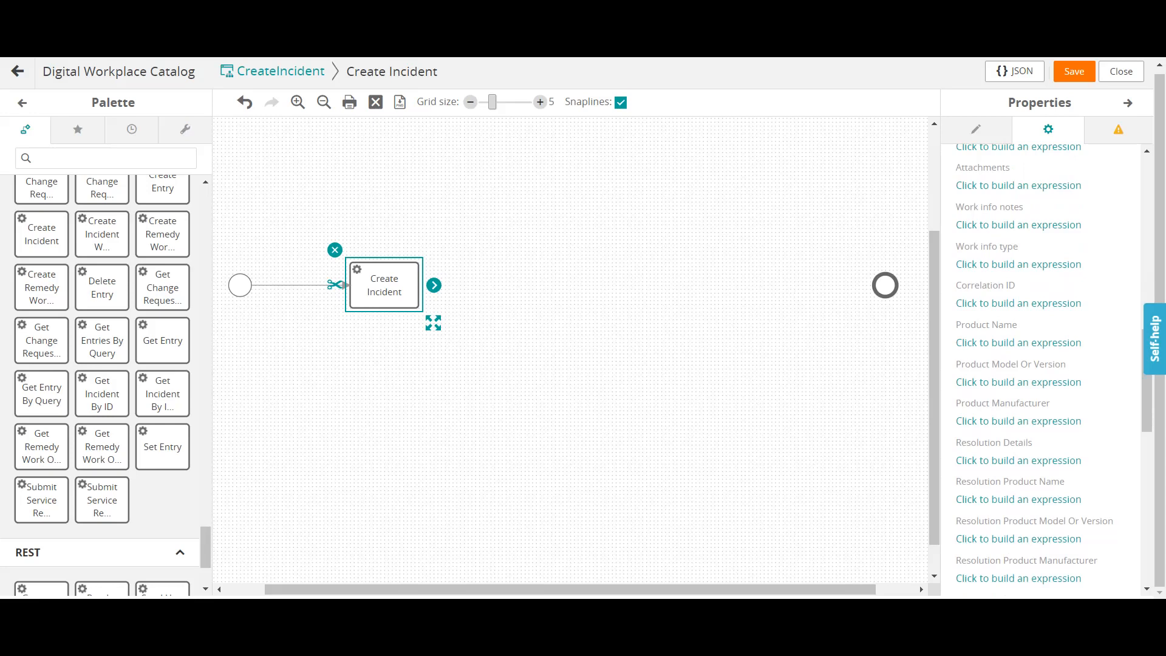
pyautogui.scroll(-2, 1041, 364)
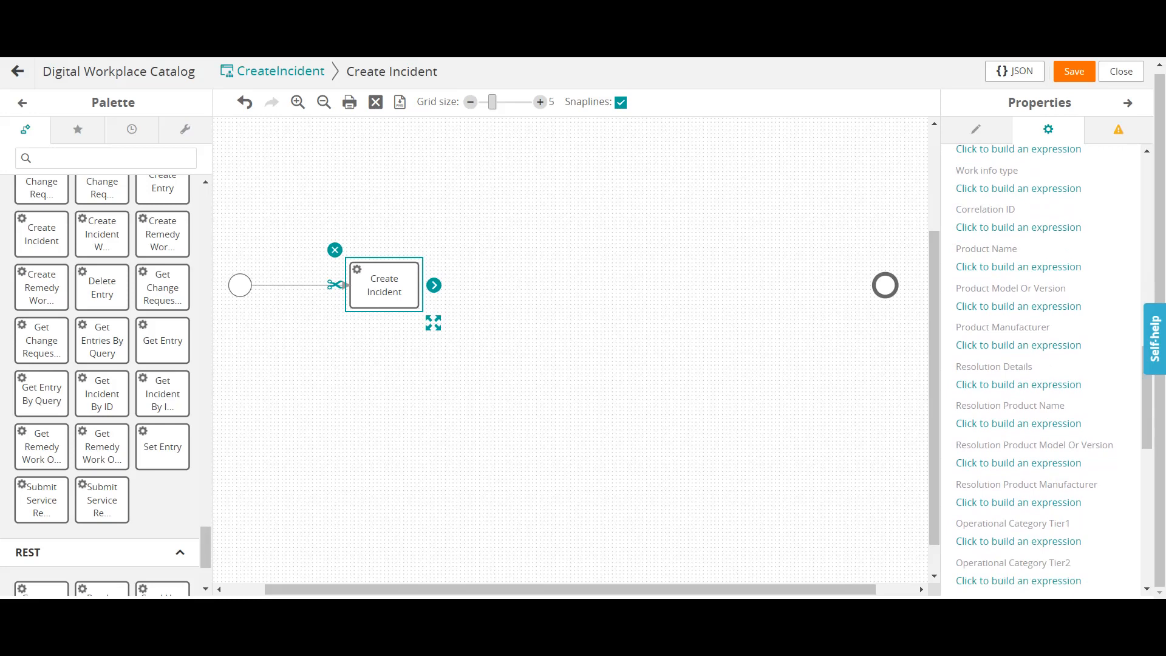
# - Map the Create Incident action's Connection ID input to the Remedy connection
pyautogui.scroll(12, 1041, 370)
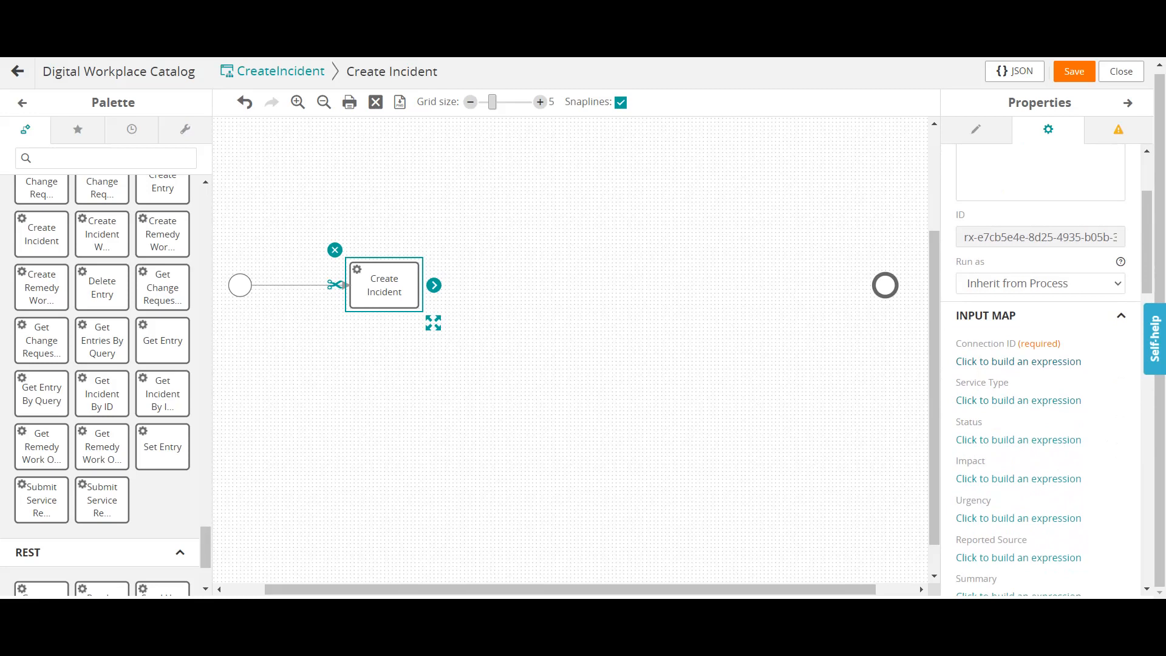
pyautogui.click(1018, 362)
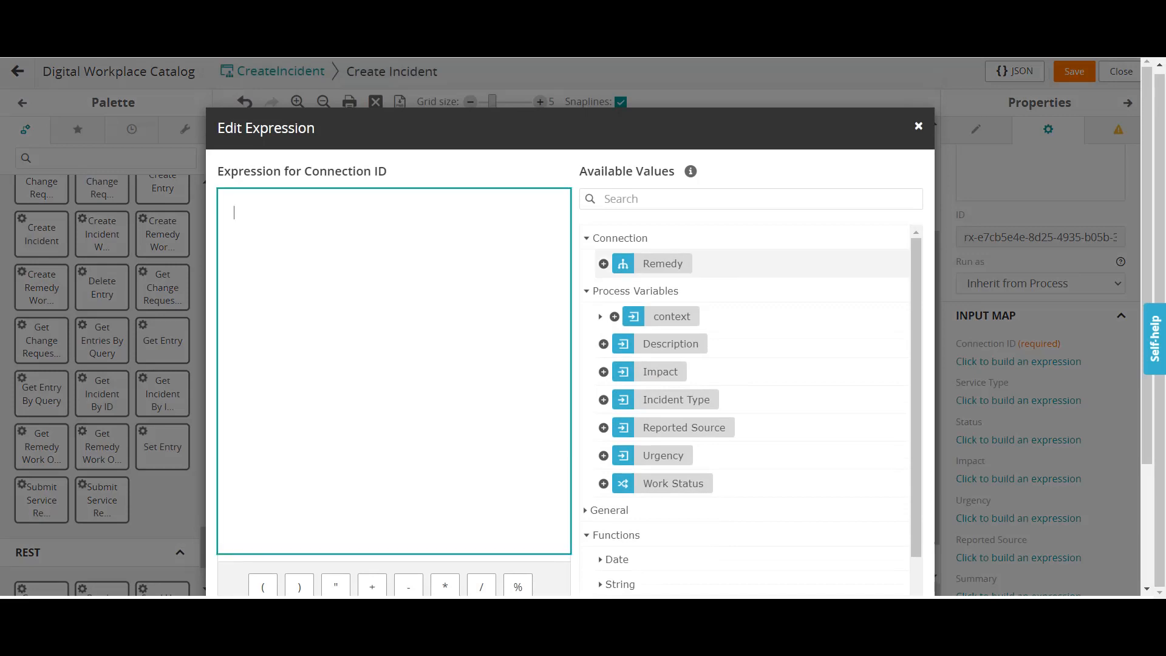
pyautogui.click(604, 263)
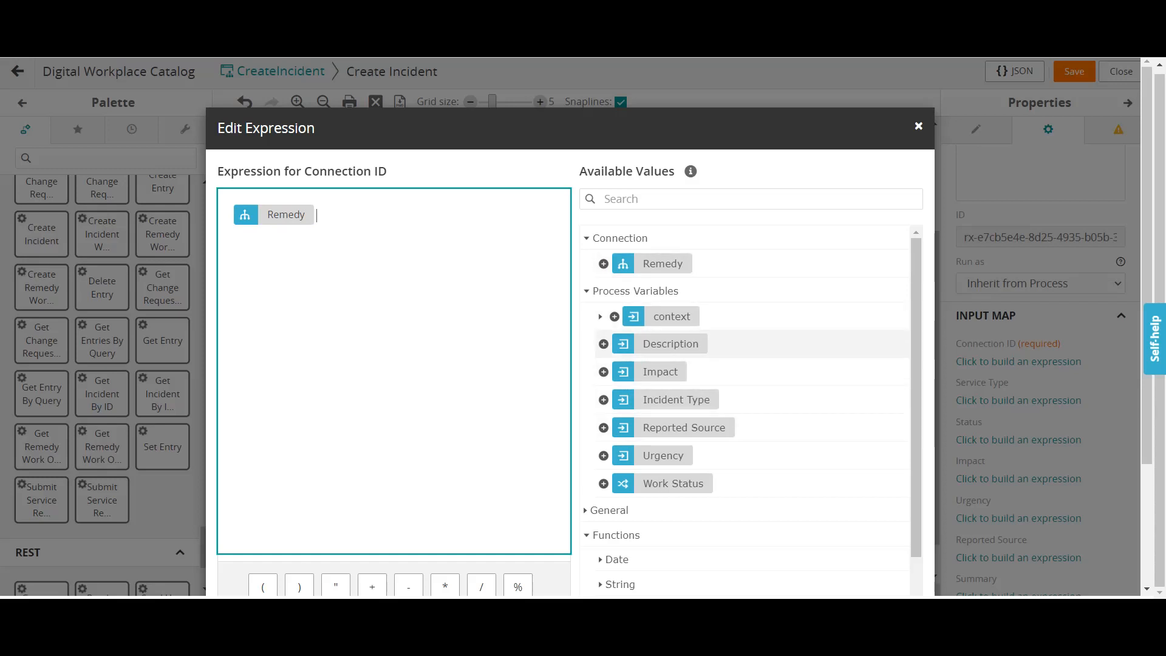
pyautogui.click(601, 316)
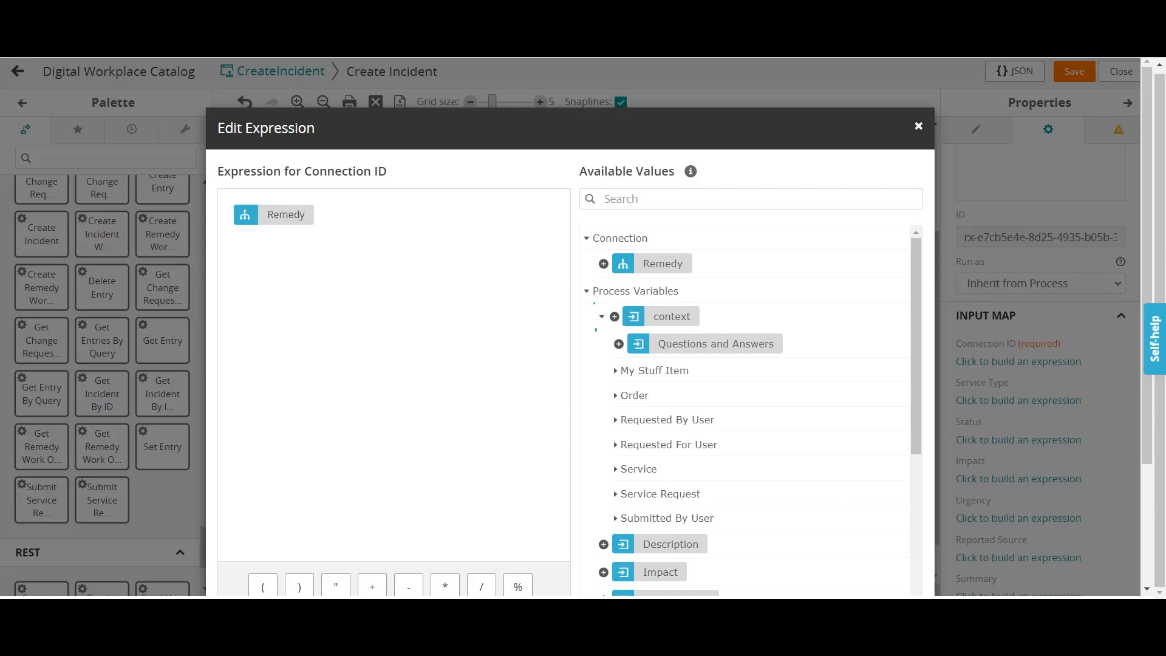
pyautogui.click(586, 291)
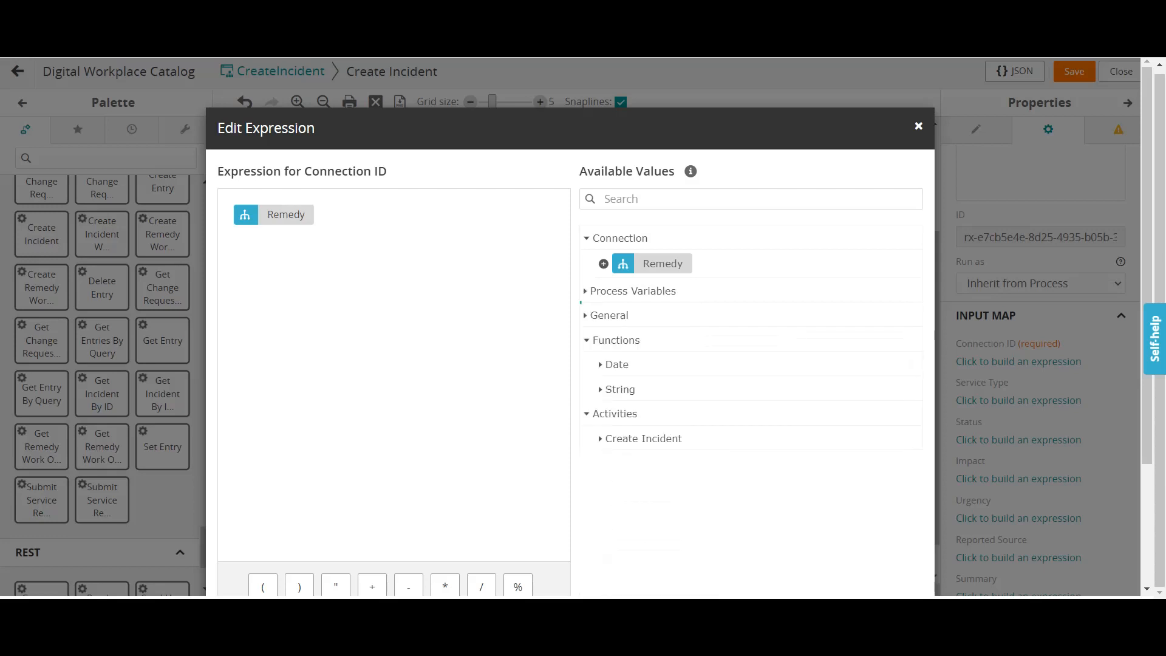
pyautogui.click(585, 291)
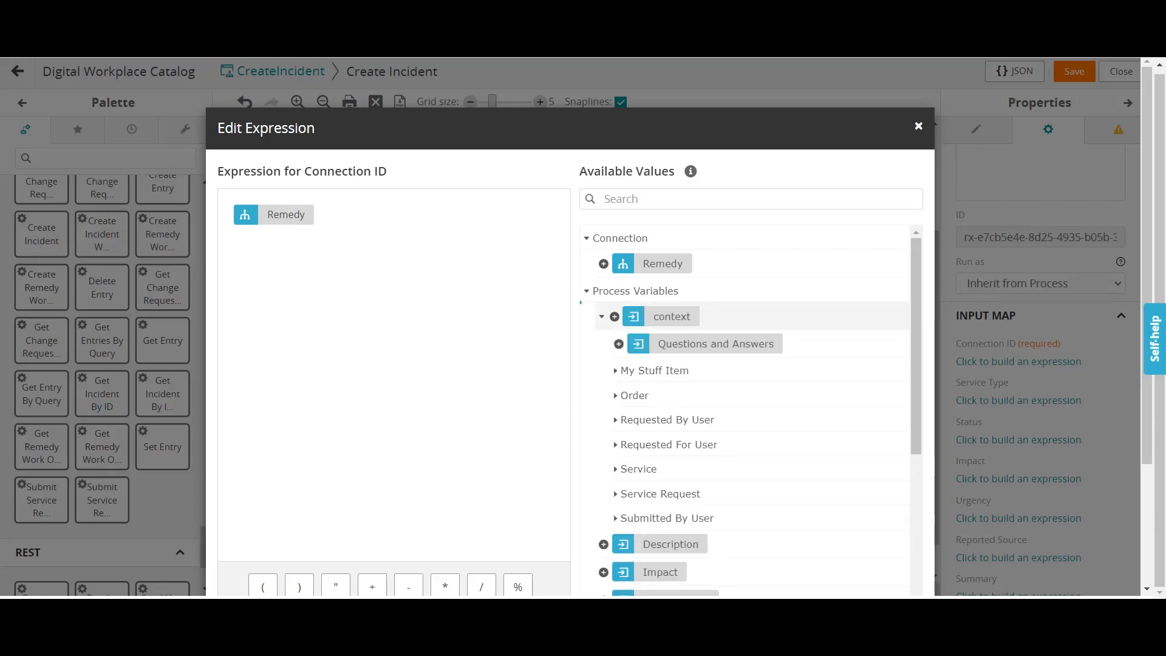
pyautogui.scroll(-3, 759, 476)
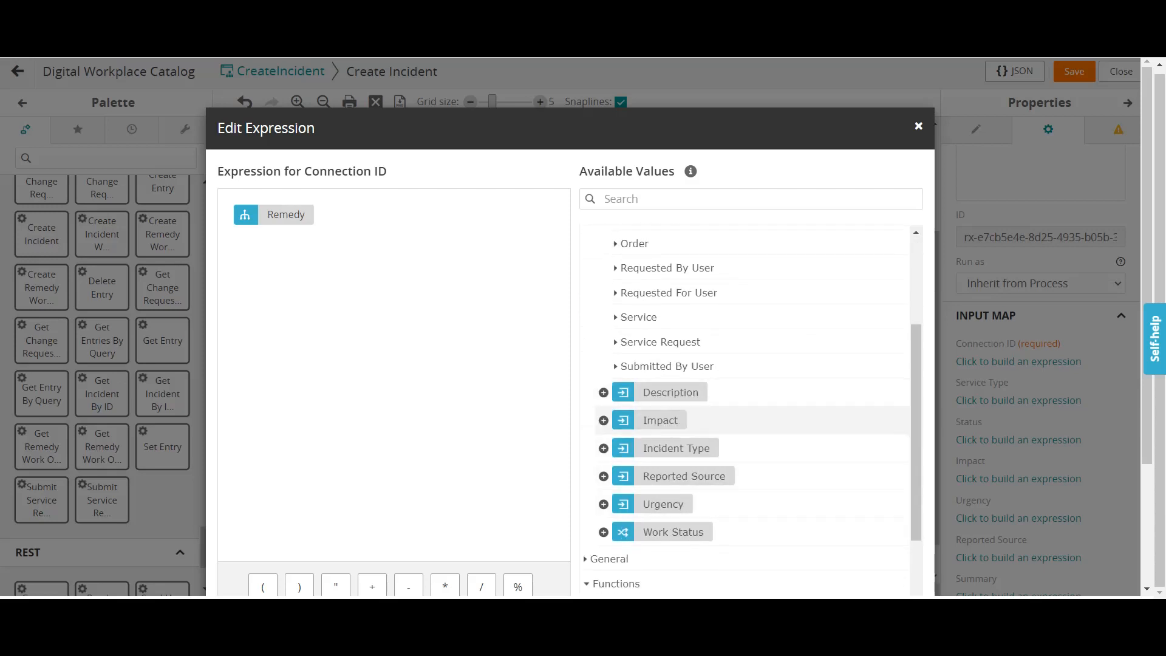
pyautogui.scroll(3, 759, 392)
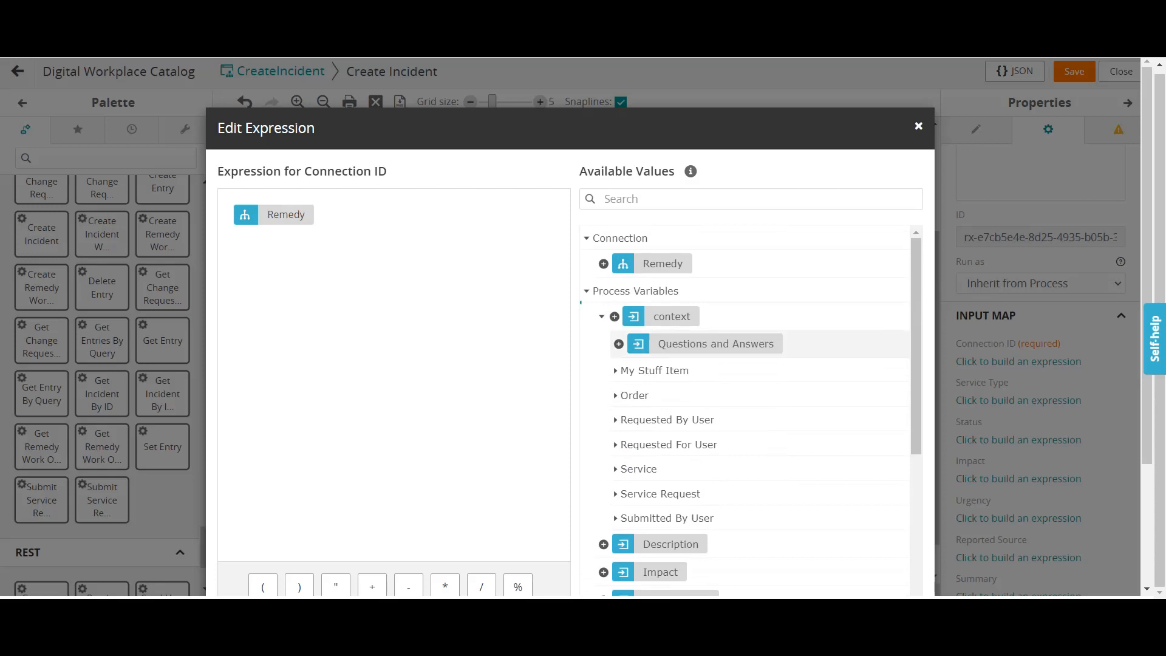
pyautogui.scroll(-5, 746, 394)
pyautogui.scroll(-3, 747, 395)
pyautogui.click(835, 518)
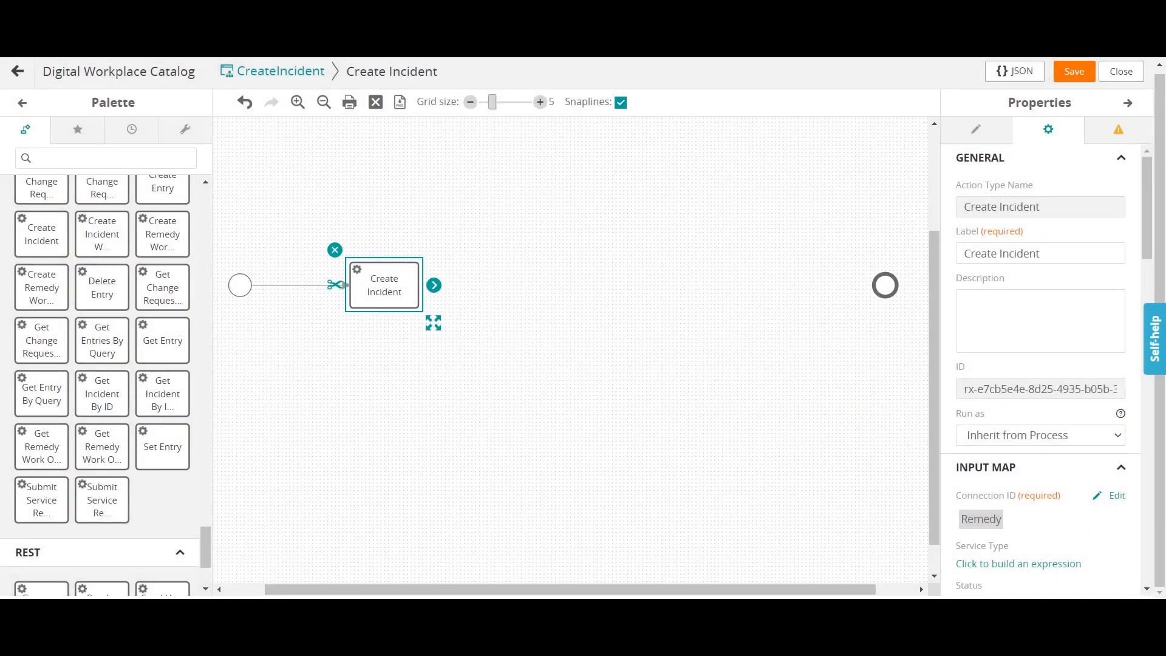
# - Review the process variables and the available values in the Connection ID expression without changing it
pyautogui.click(975, 129)
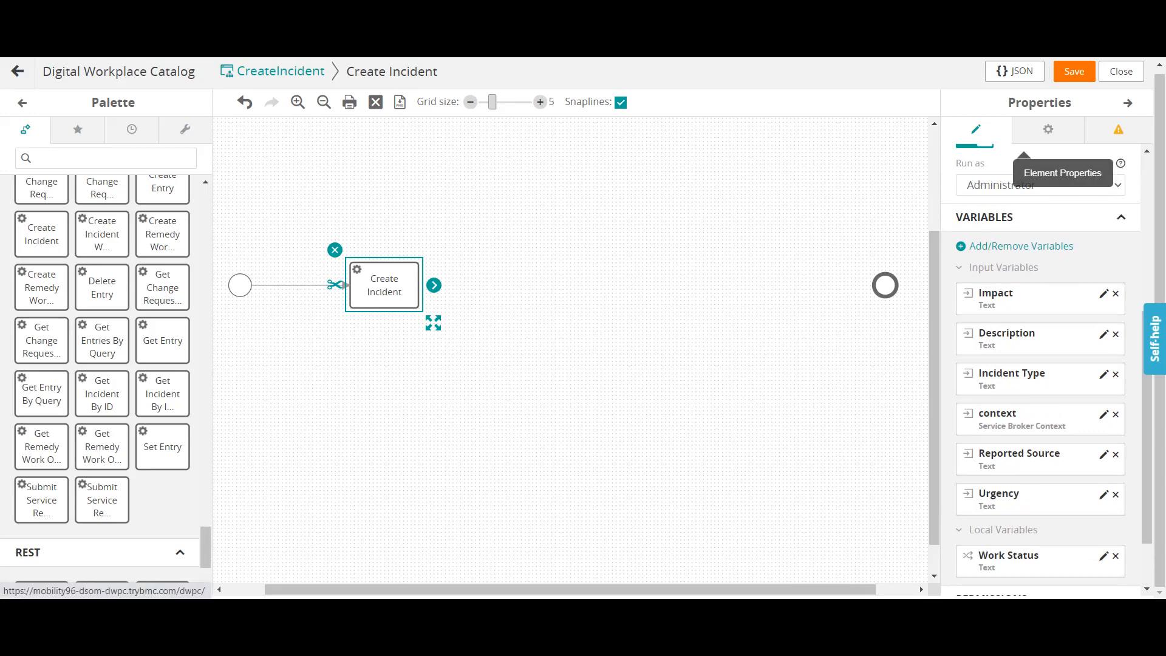
pyautogui.click(1047, 130)
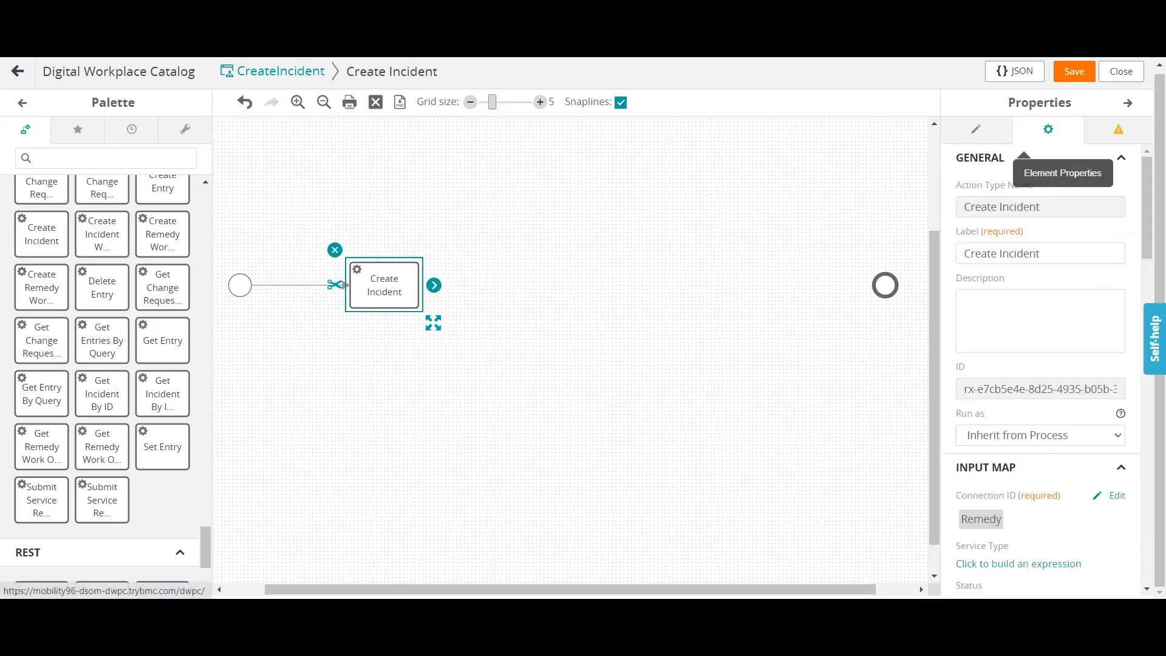
pyautogui.scroll(-3, 1032, 316)
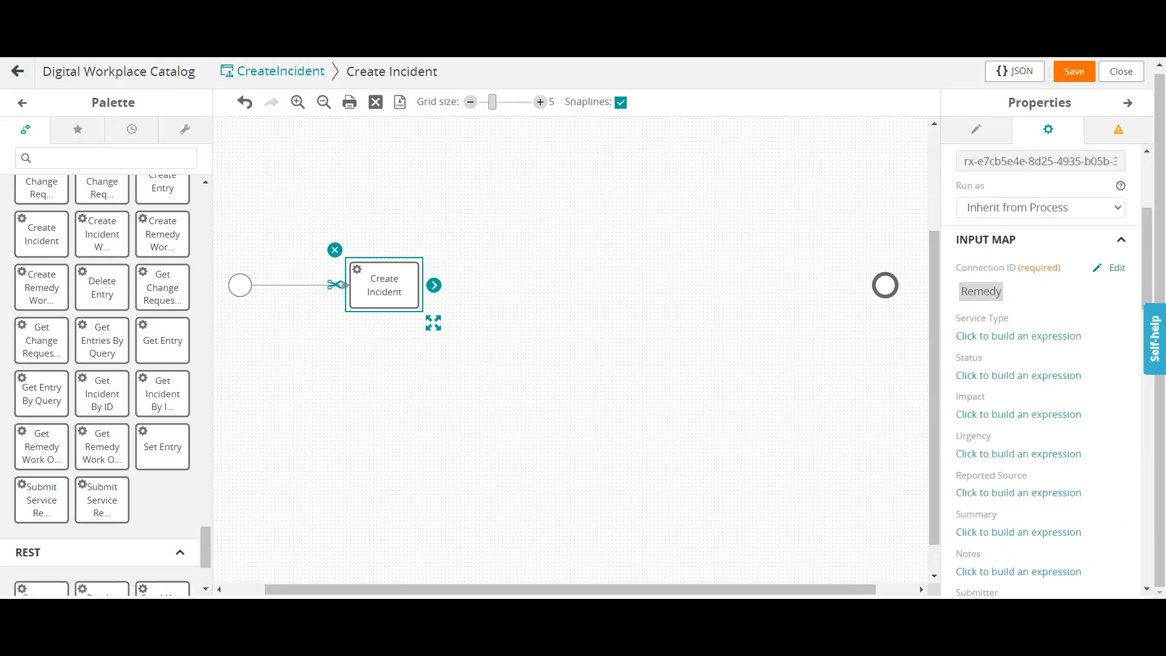
pyautogui.click(1115, 267)
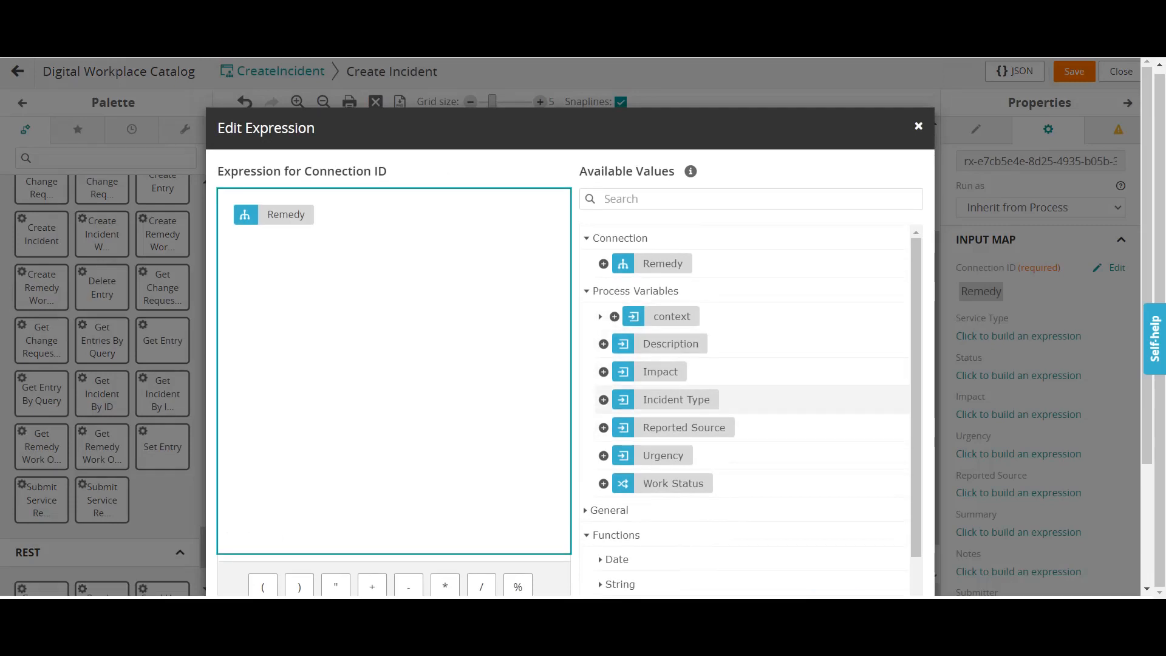
pyautogui.click(917, 126)
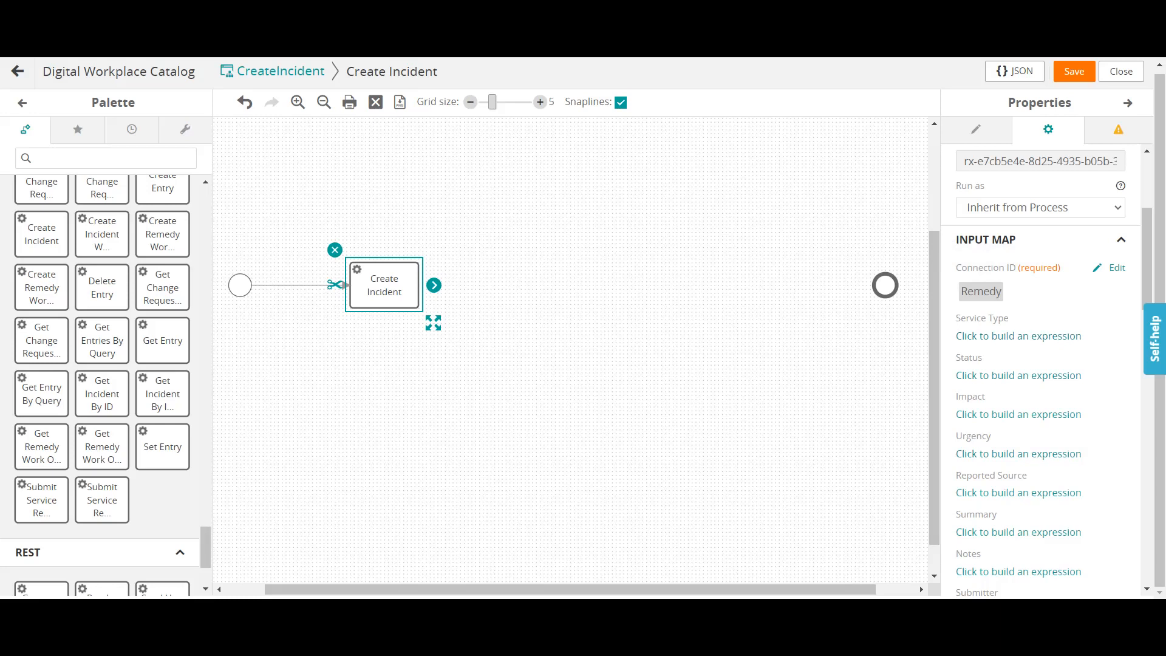
# - Map the Service Type input of the Create Incident action to the Incident Type process variable
pyautogui.click(1018, 336)
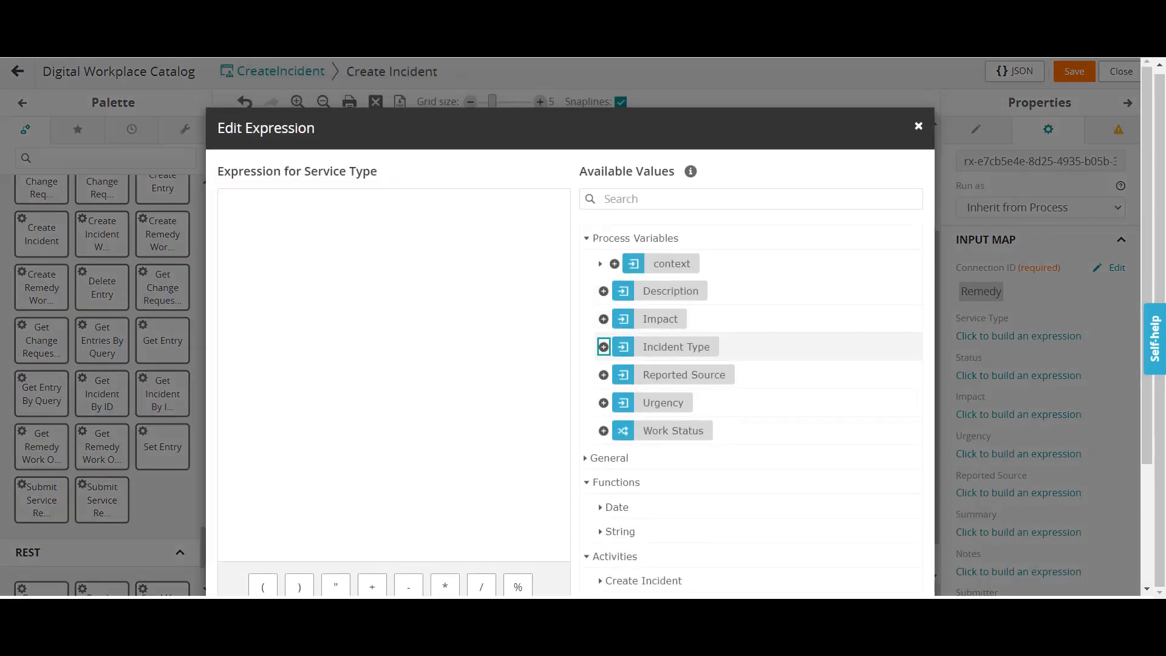
pyautogui.click(603, 347)
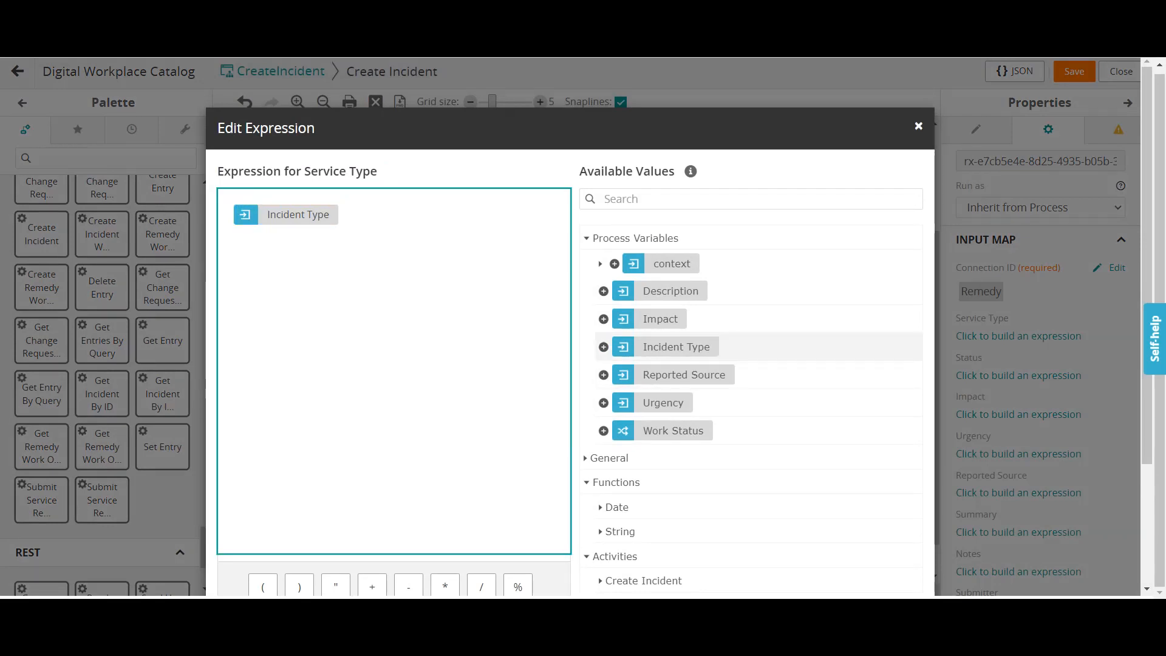
pyautogui.scroll(-3, 668, 375)
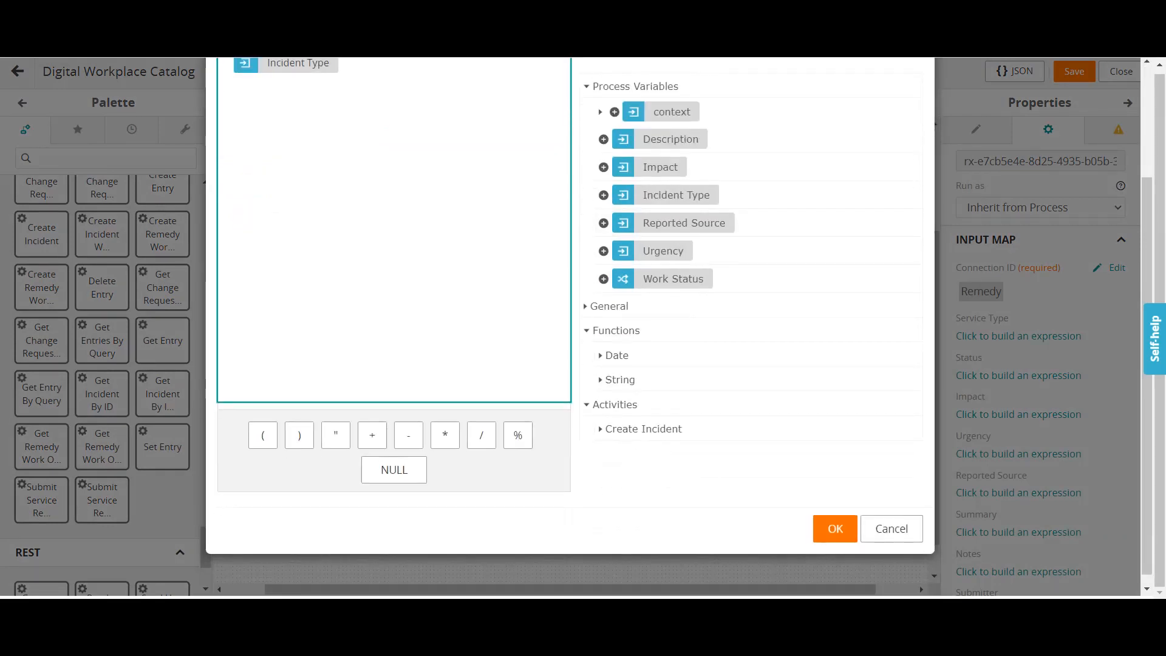
pyautogui.click(835, 528)
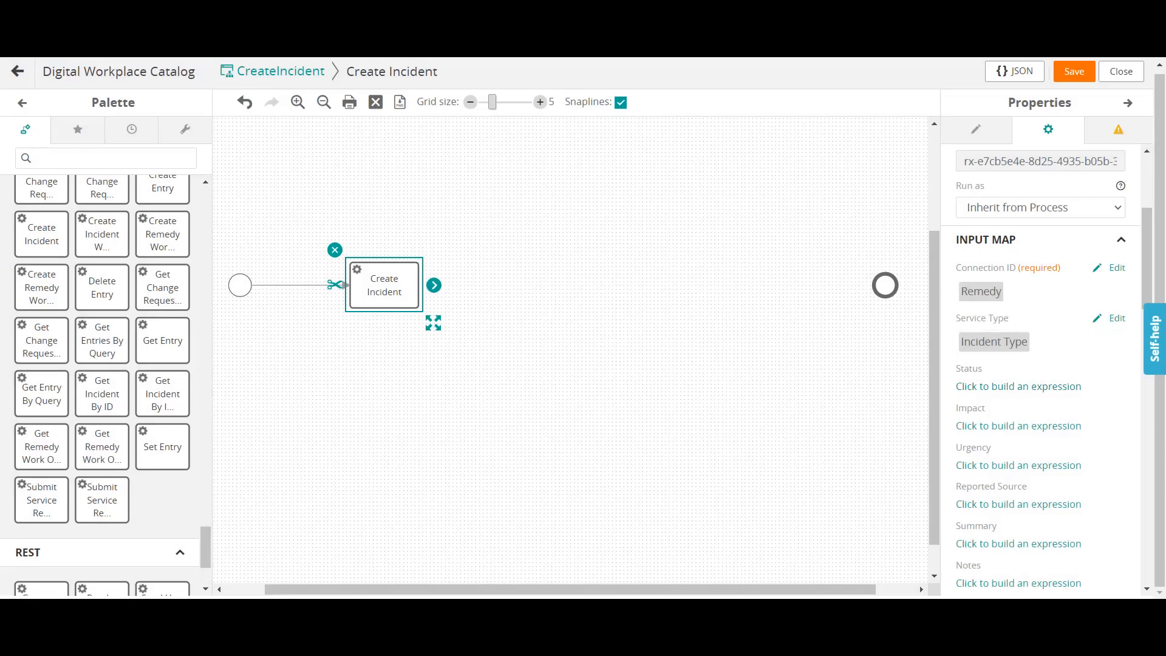
# - Map the Impact input of the Create Incident action to the Impact process variable
pyautogui.click(1018, 426)
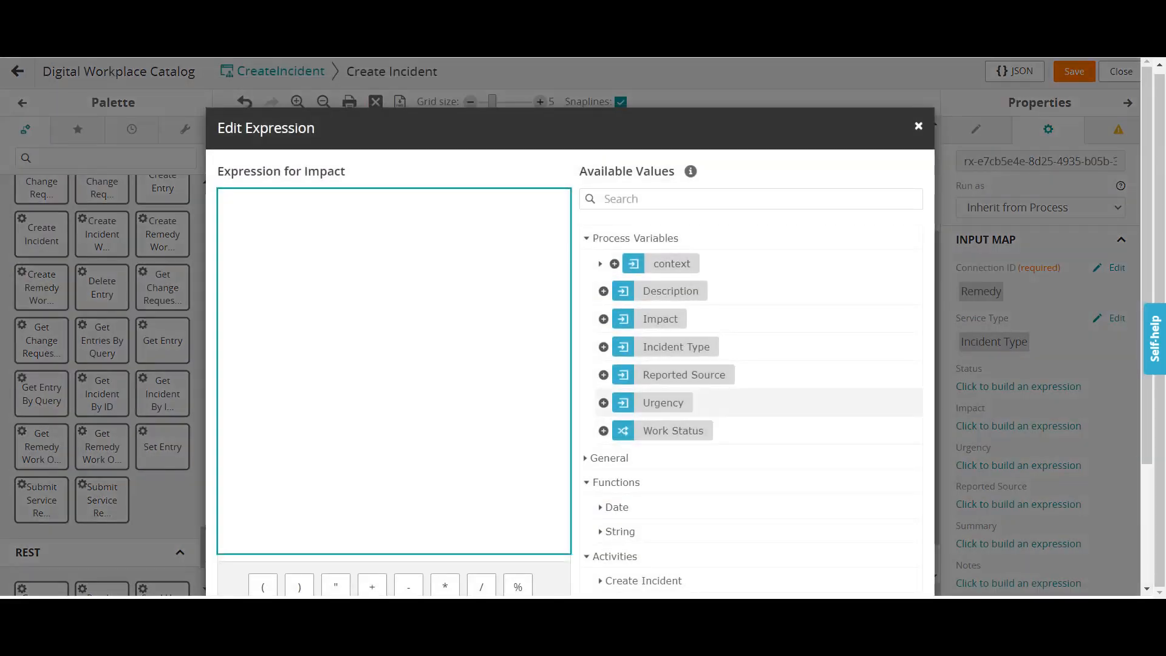
pyautogui.click(603, 319)
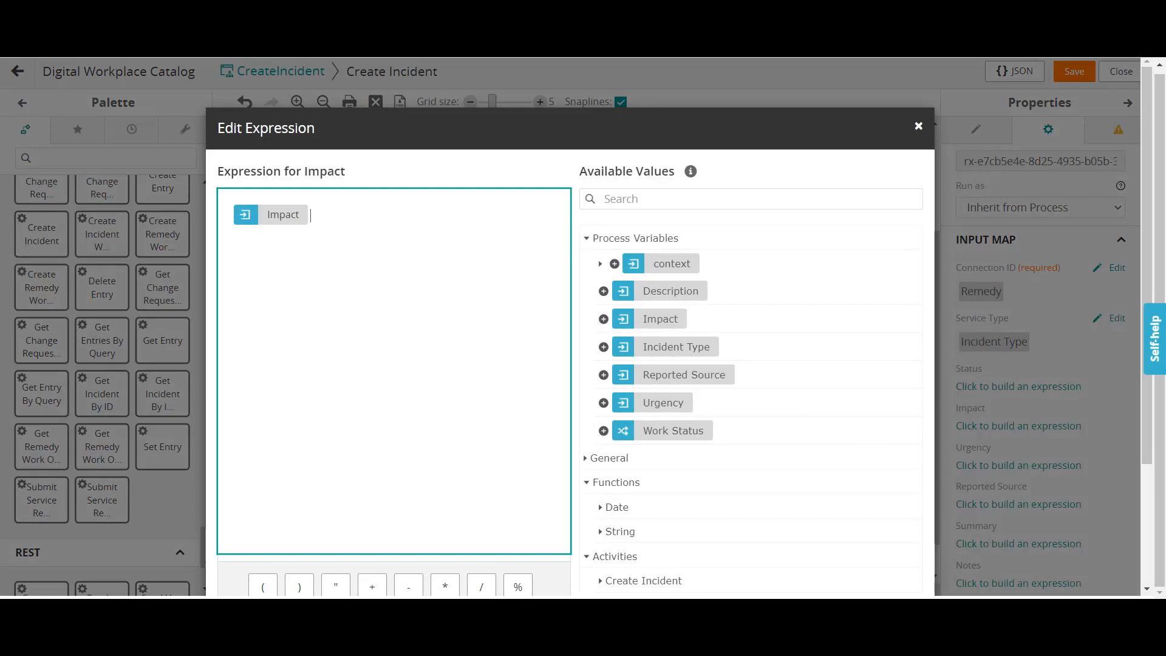
pyautogui.scroll(-3, 239, 199)
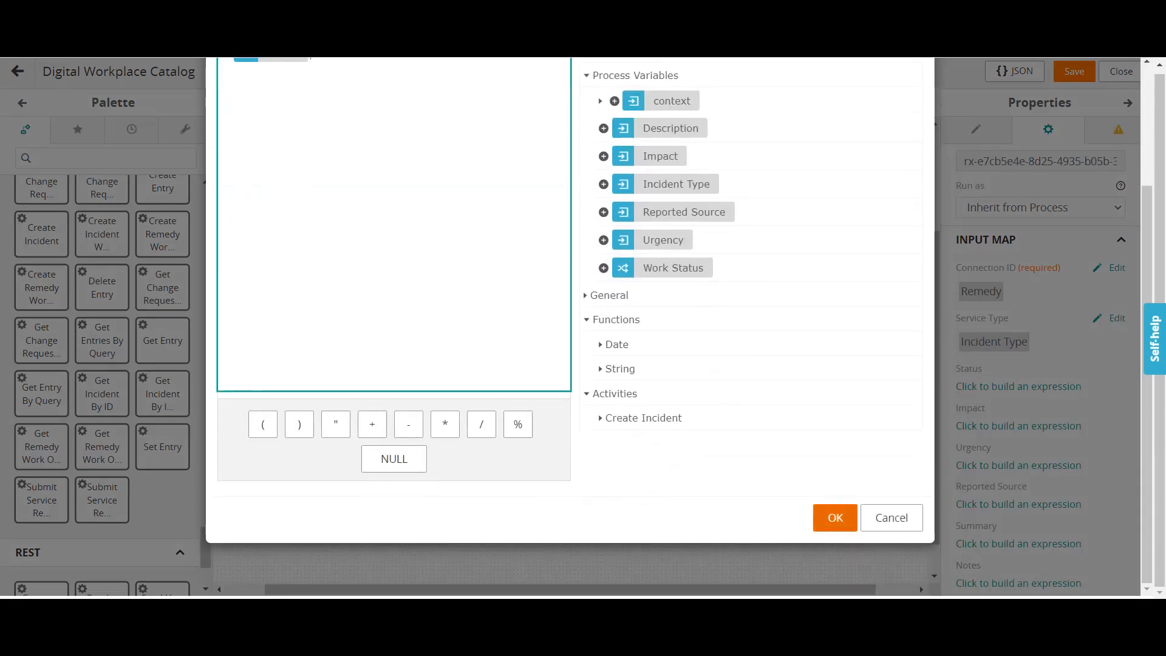
pyautogui.click(835, 516)
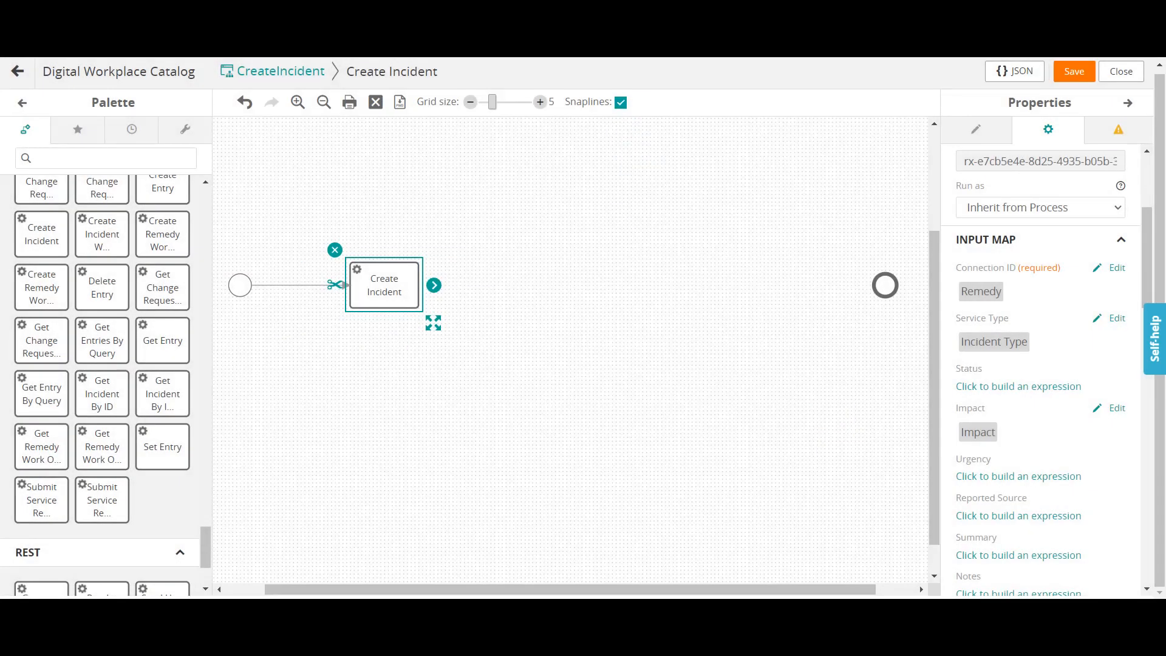
# - Map the Urgency input of the Create Incident action to the Urgency process variable
pyautogui.click(1018, 477)
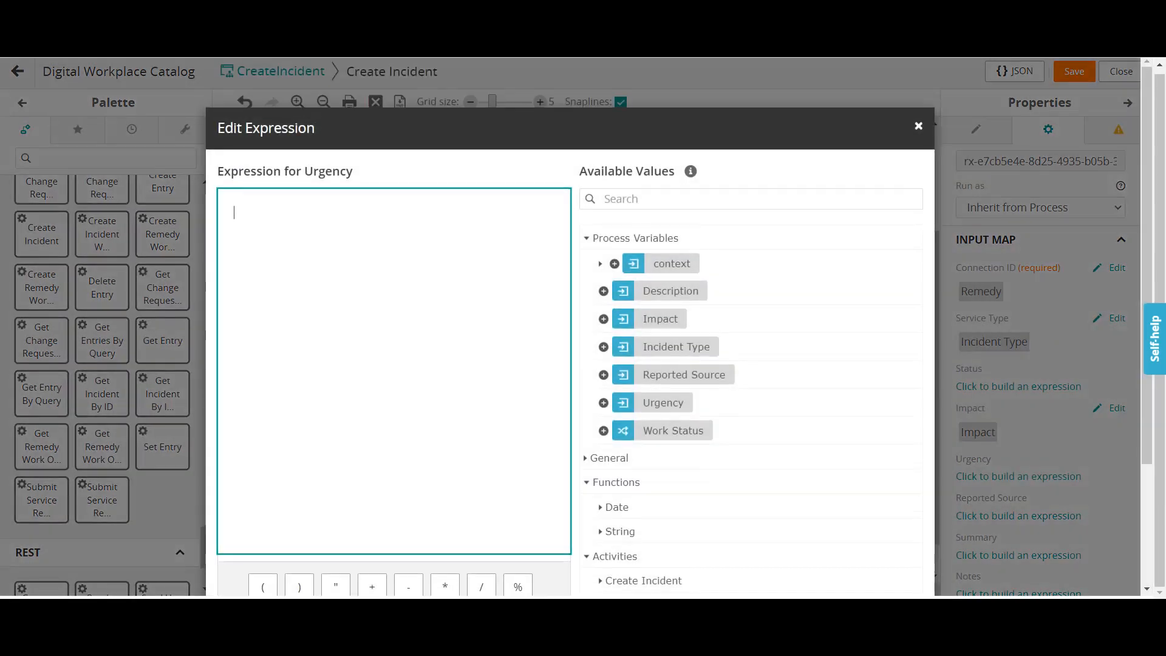
pyautogui.click(663, 402)
pyautogui.scroll(-3, 668, 400)
pyautogui.press('Return')
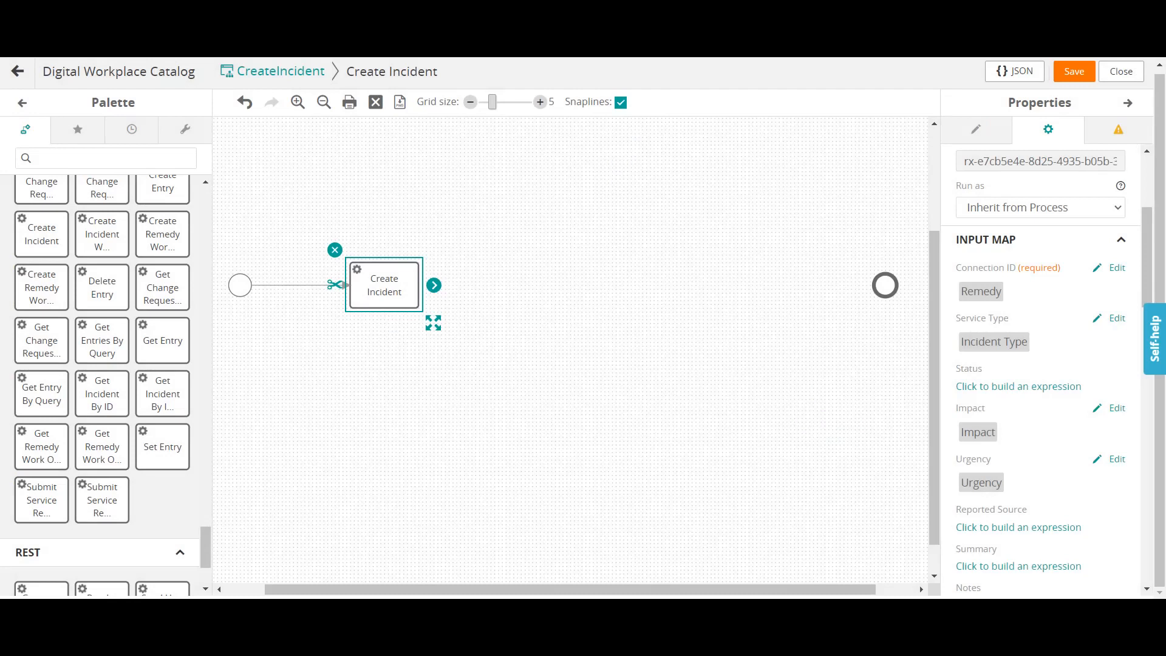
# - Map the Reported Source input of the Create Incident action to the Reported Source process variable
pyautogui.click(1018, 527)
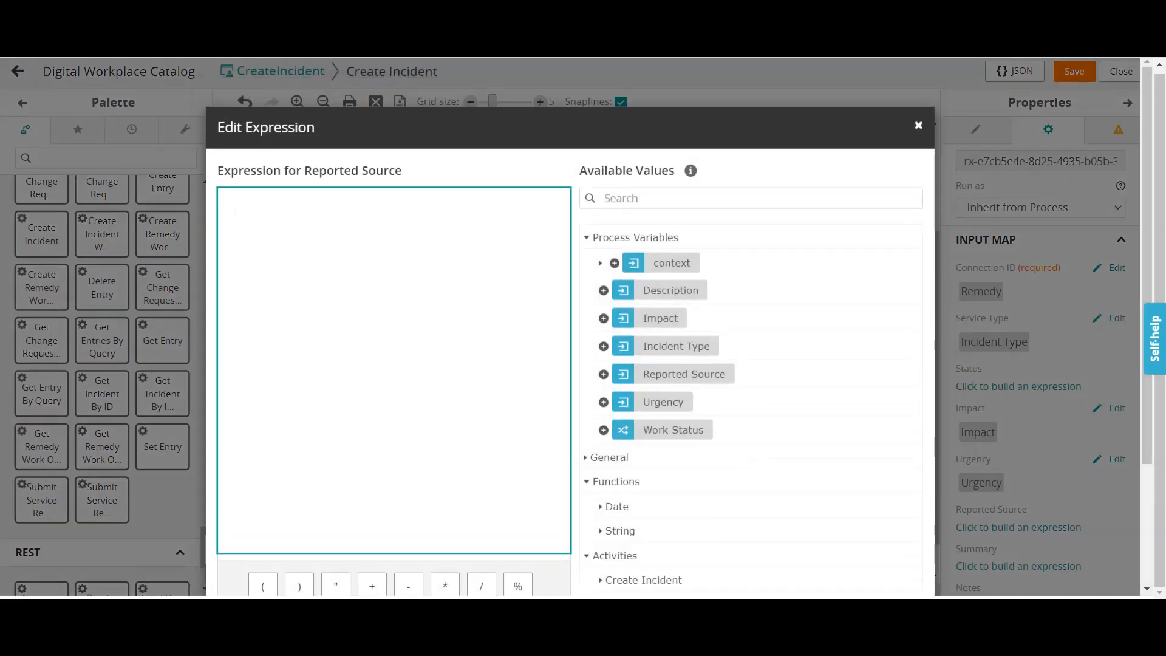
pyautogui.click(604, 375)
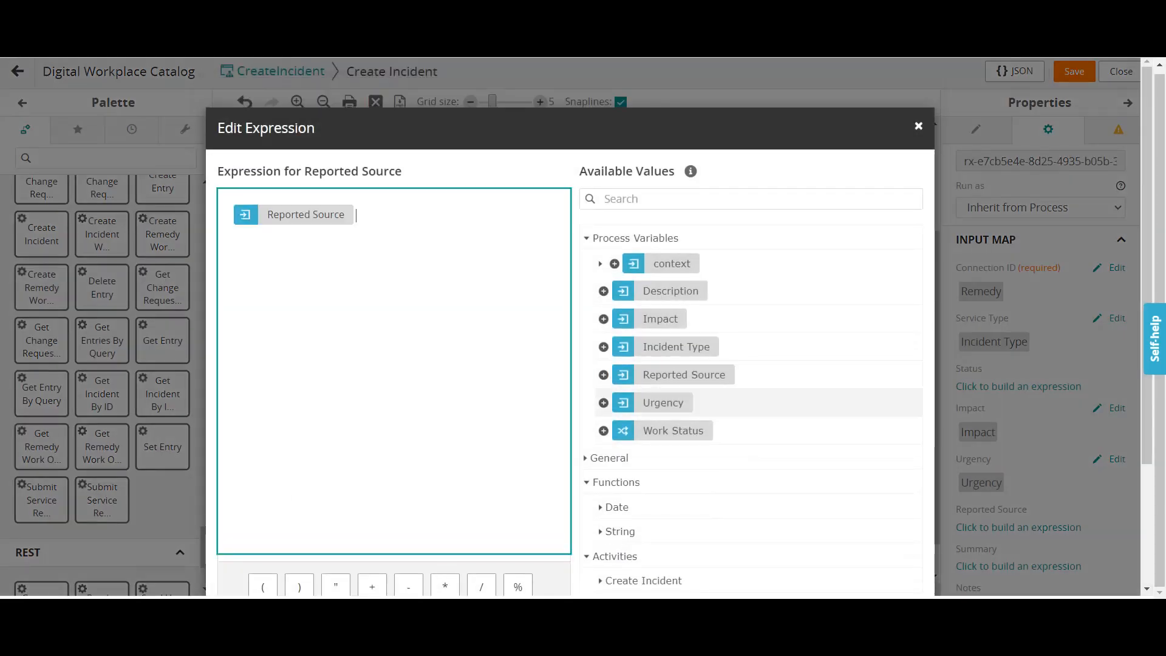
pyautogui.scroll(-3, 919, 585)
pyautogui.press('Return')
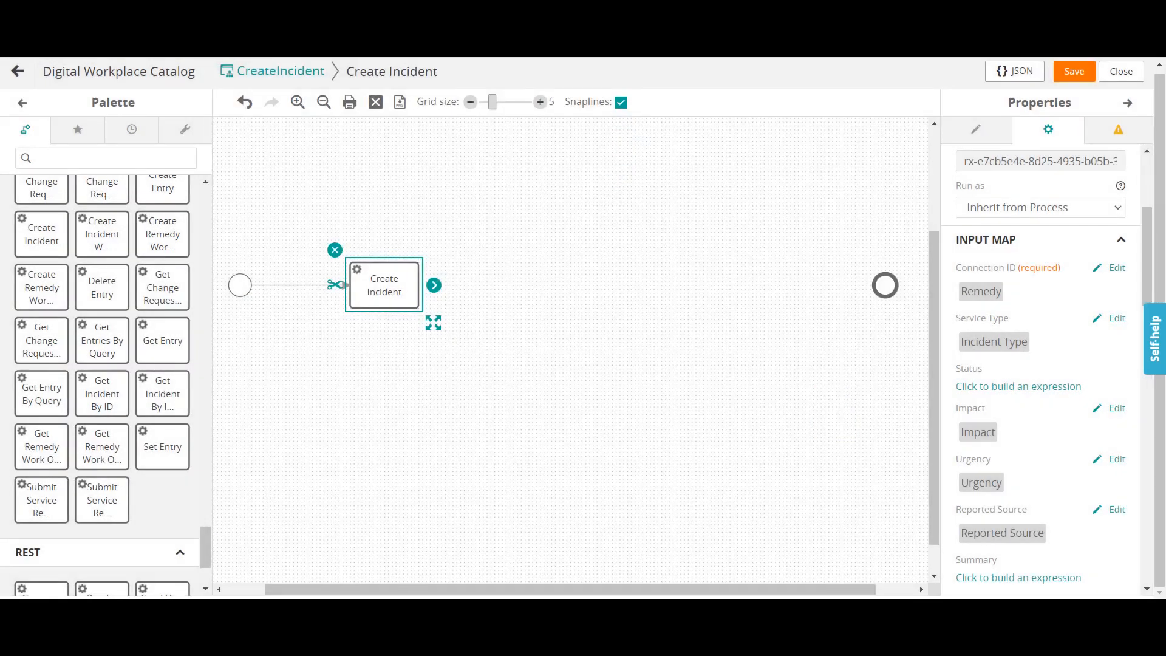
# - Map the Summary input of the Create Incident action to the Description process variable
pyautogui.scroll(-3, 1039, 365)
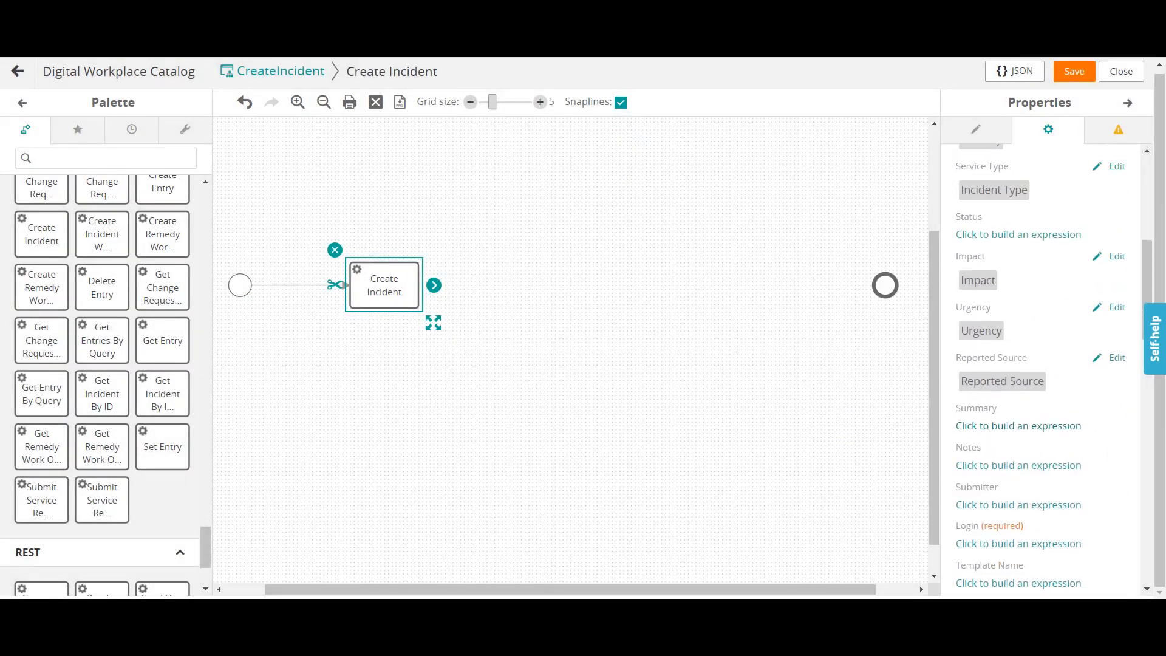
pyautogui.click(1018, 425)
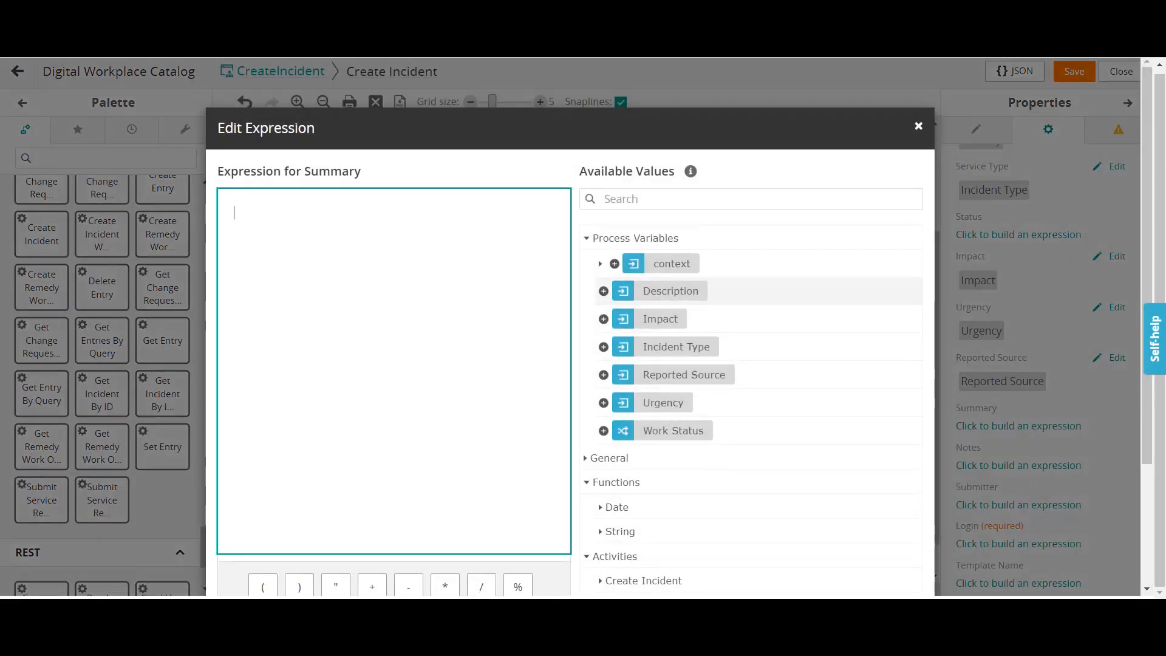
pyautogui.click(610, 291)
pyautogui.scroll(-3, 570, 327)
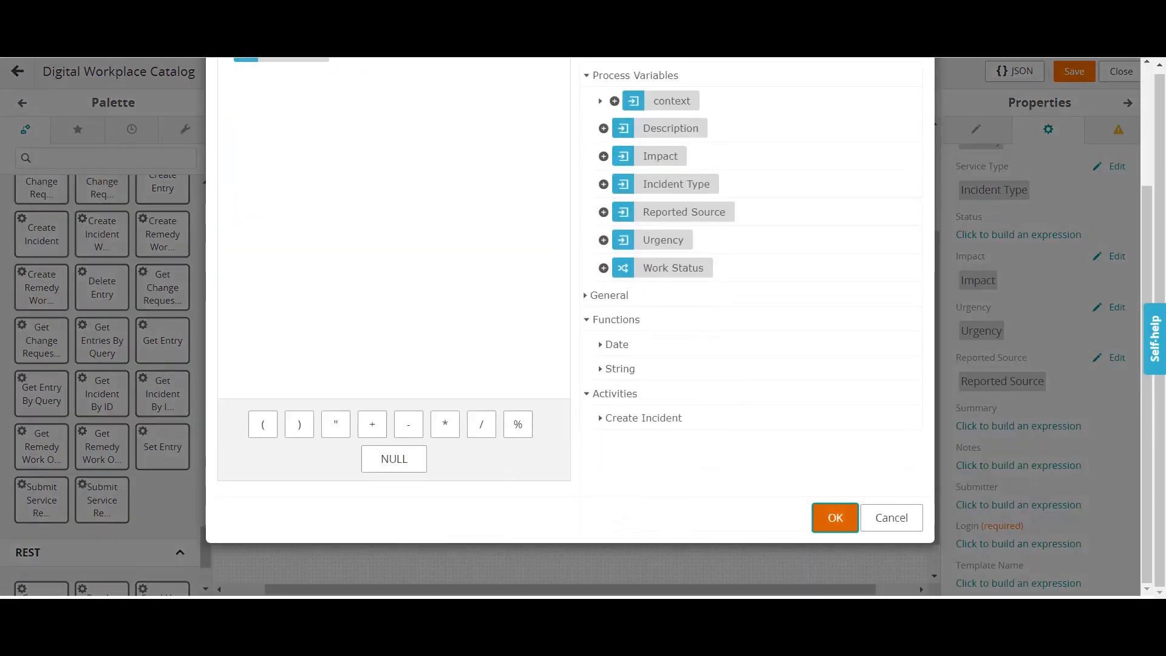
pyautogui.click(835, 517)
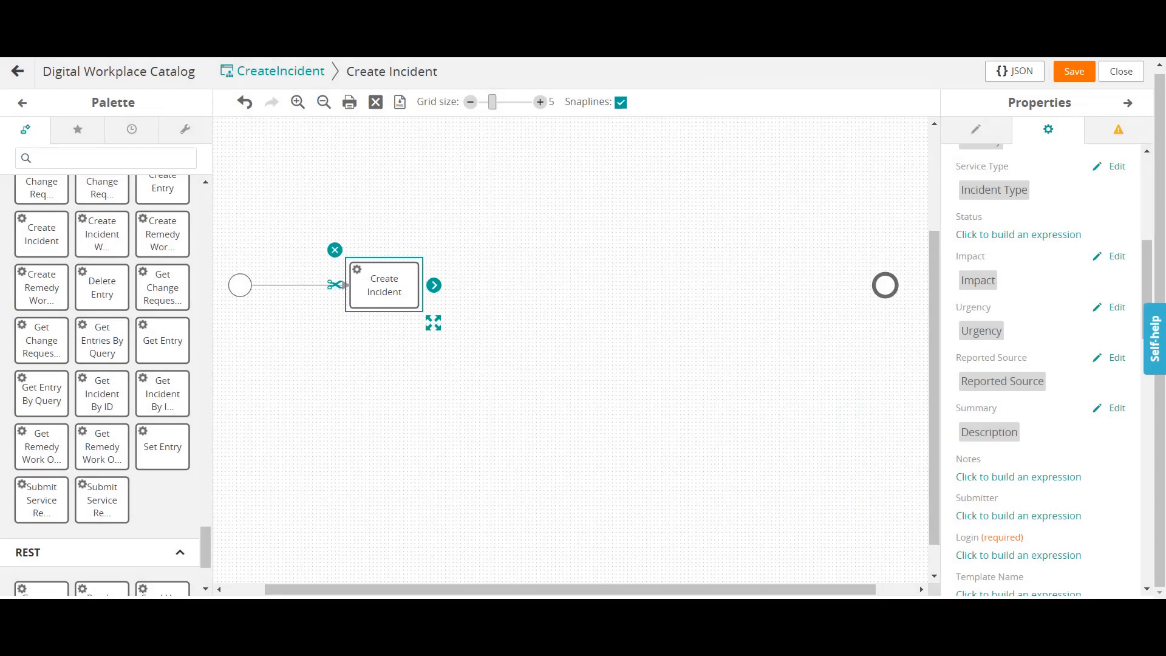
# - Map the Notes input of the Create Incident action to the Description process variable
pyautogui.click(1018, 477)
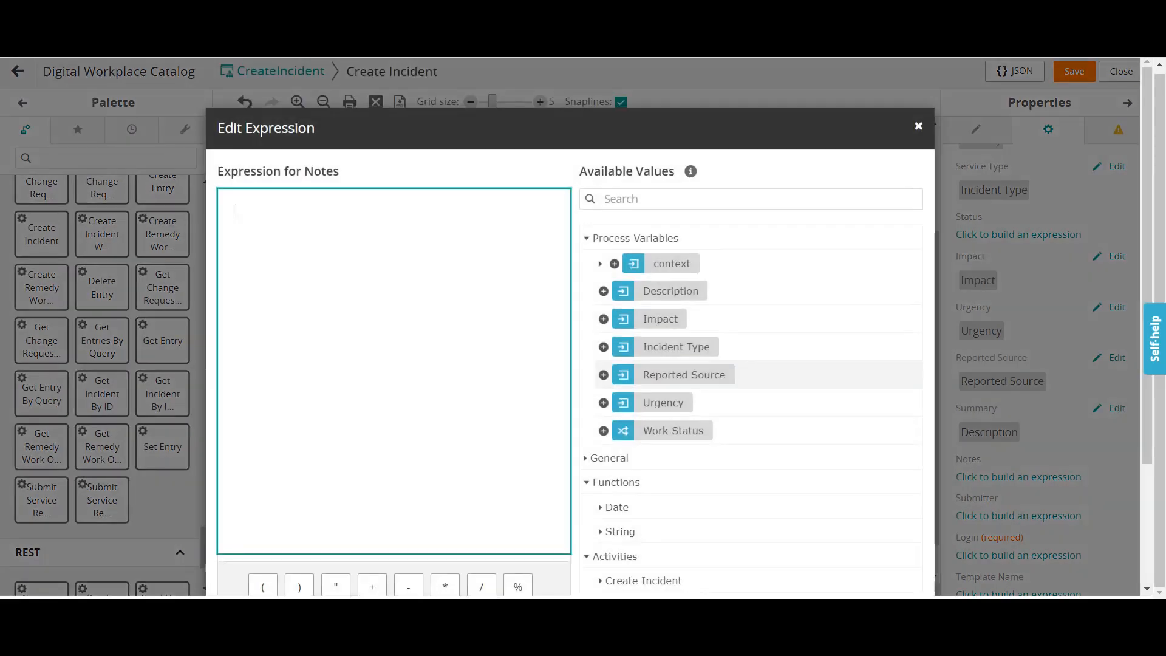
pyautogui.click(604, 290)
pyautogui.scroll(-3, 919, 585)
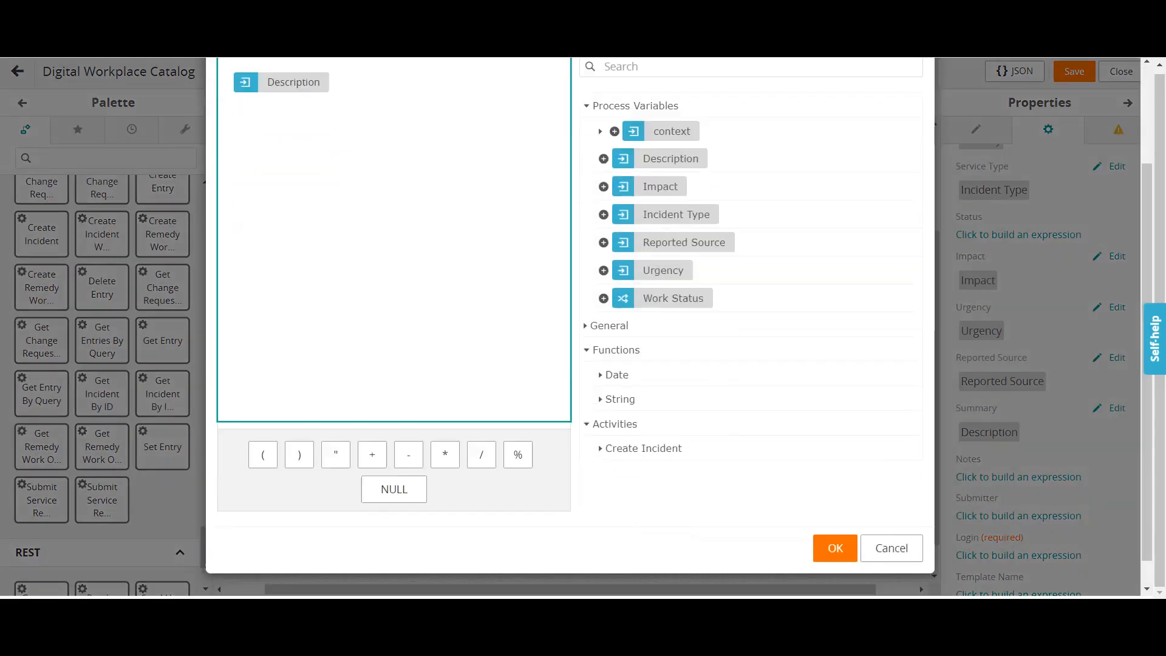
pyautogui.click(835, 517)
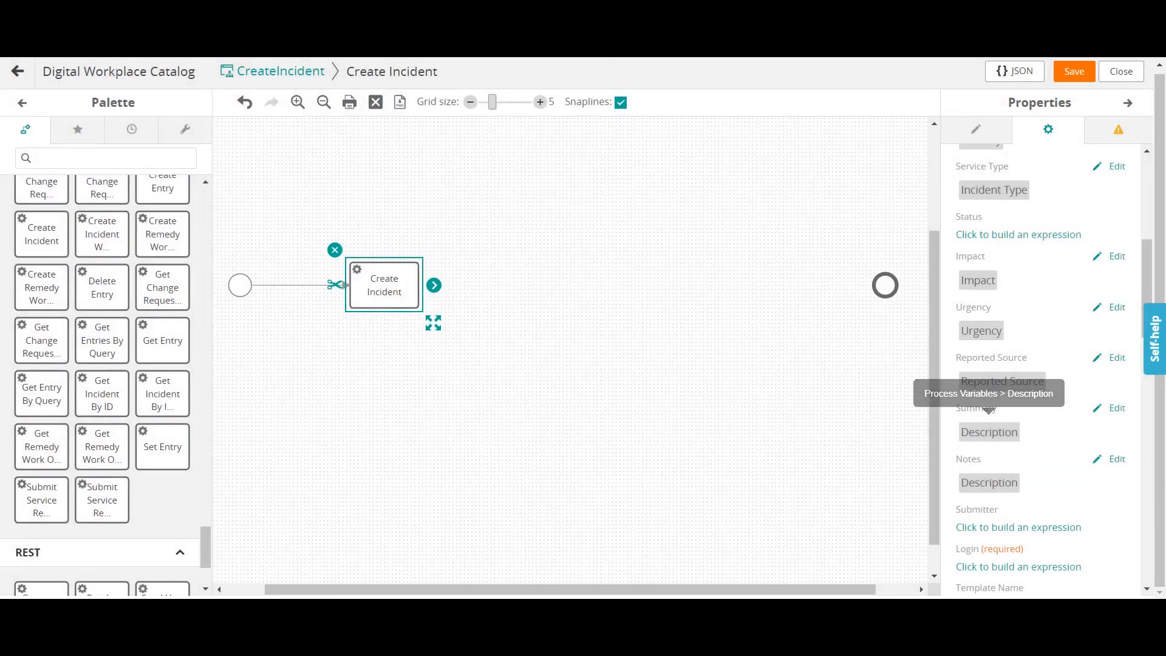
pyautogui.scroll(-1, 1039, 371)
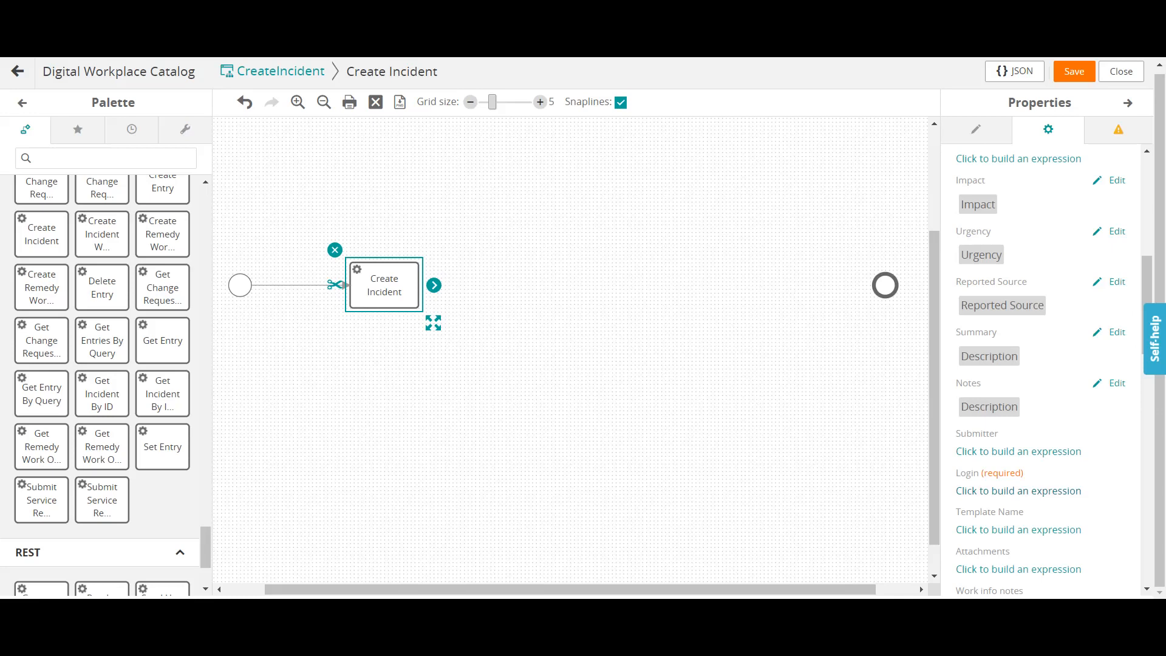
# - Map the Login input of the Create Incident action to the Full Name of the Requested For User in the context variable
pyautogui.click(1018, 491)
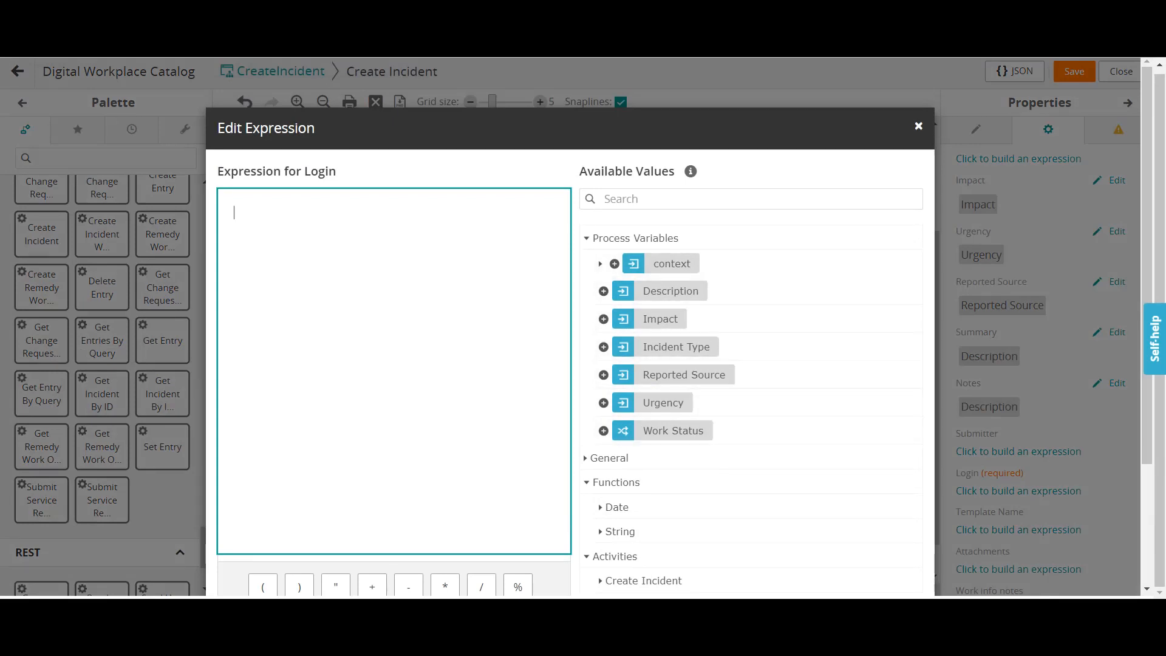
pyautogui.click(600, 263)
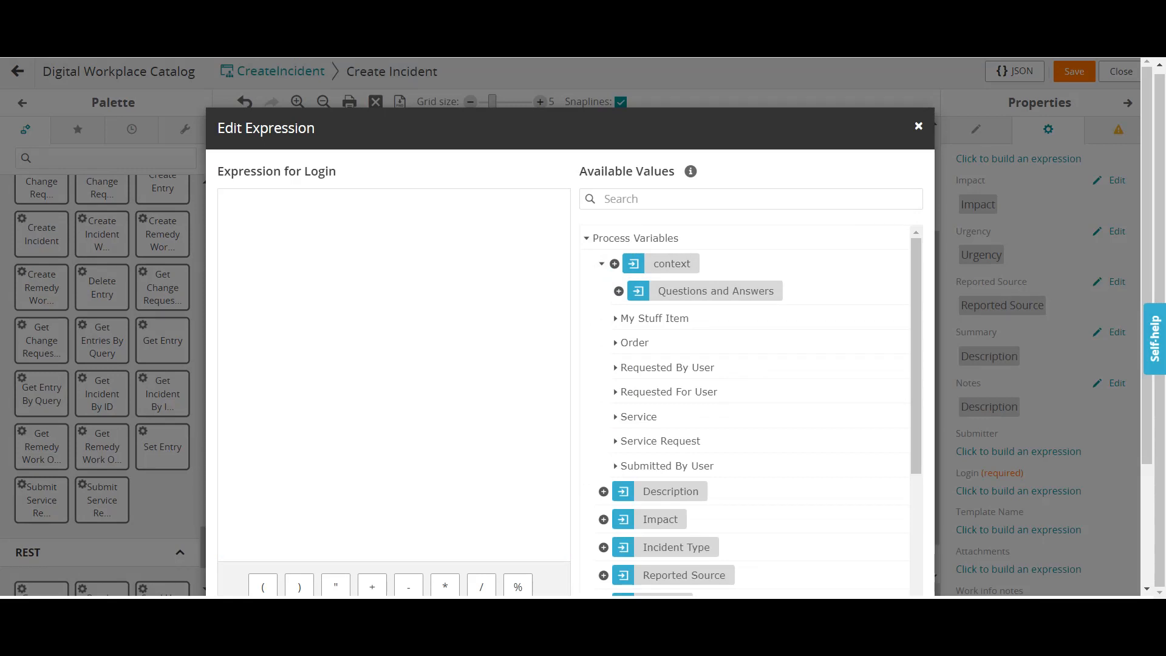
pyautogui.click(616, 392)
pyautogui.scroll(-3, 668, 418)
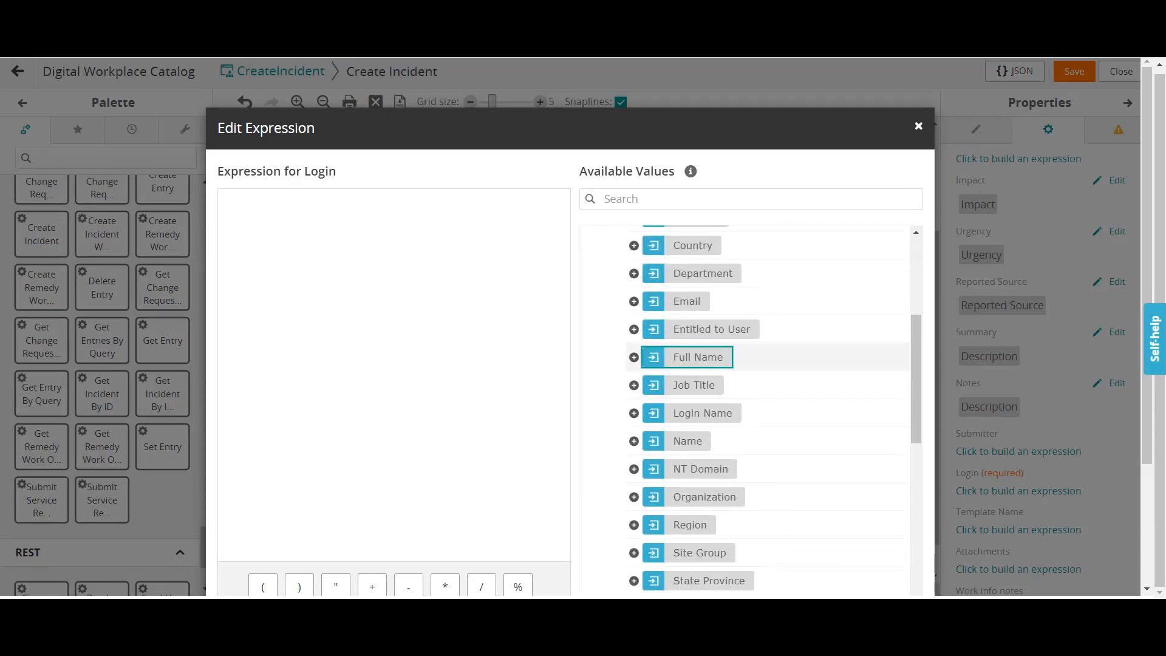
pyautogui.moveTo(697, 356); pyautogui.dragTo(239, 198)
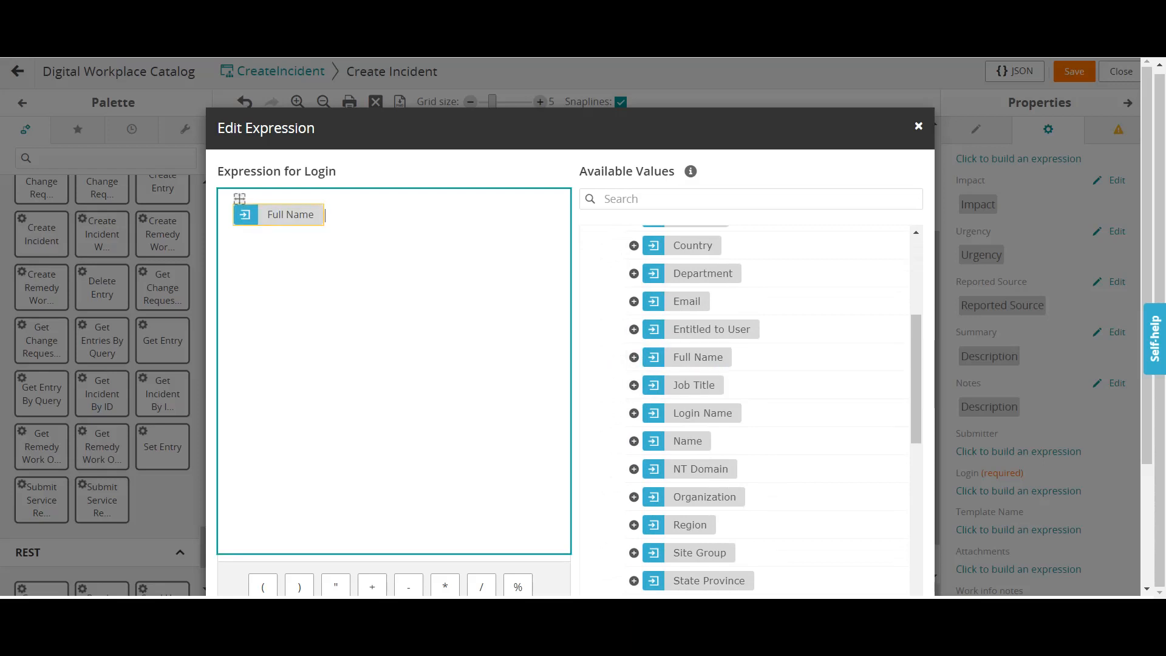
pyautogui.scroll(-5, 698, 419)
pyautogui.scroll(-8, 920, 585)
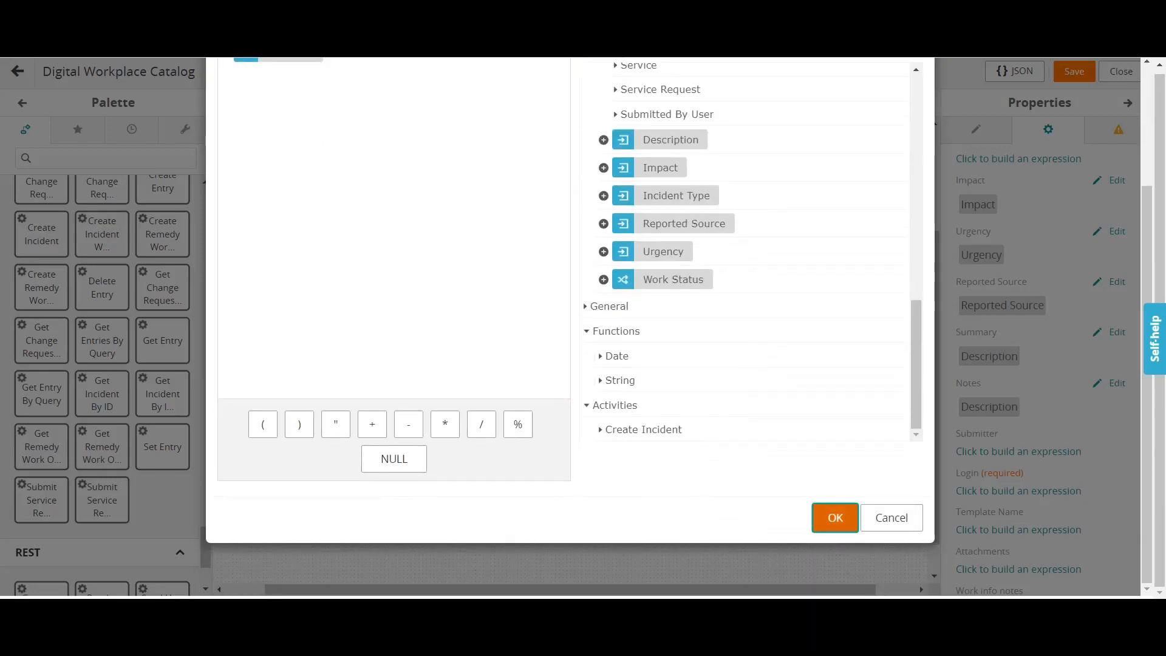
pyautogui.press('Return')
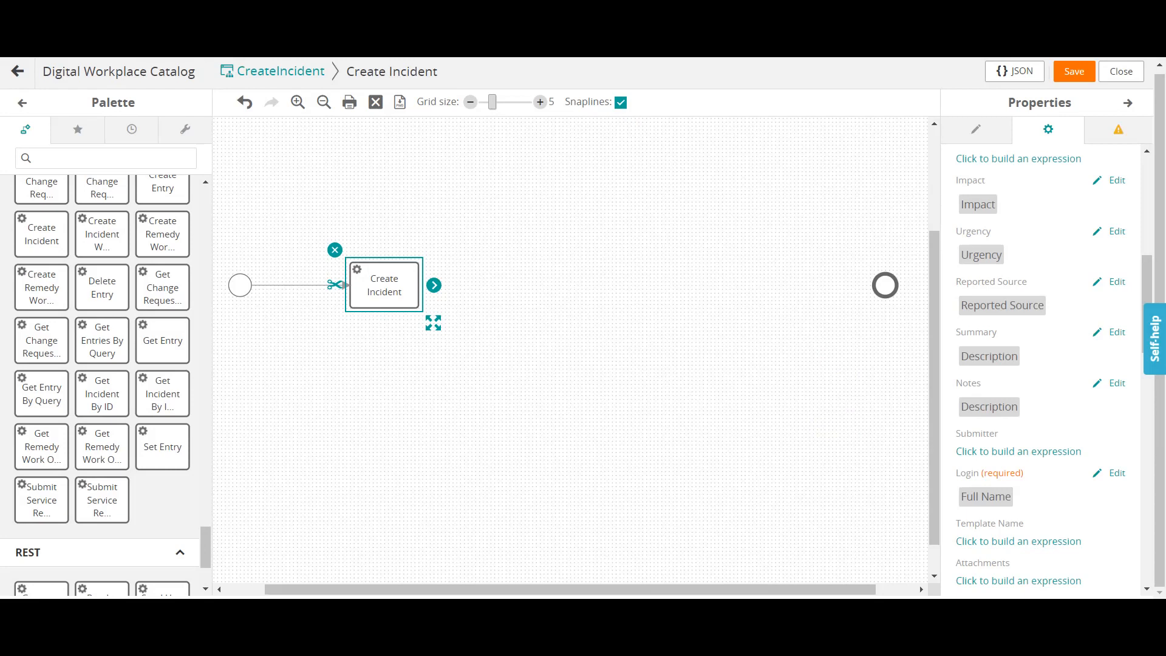
# - Map the Correlation ID input of the Create Incident action to the general Process Correlation ID value
pyautogui.scroll(-1, 1032, 420)
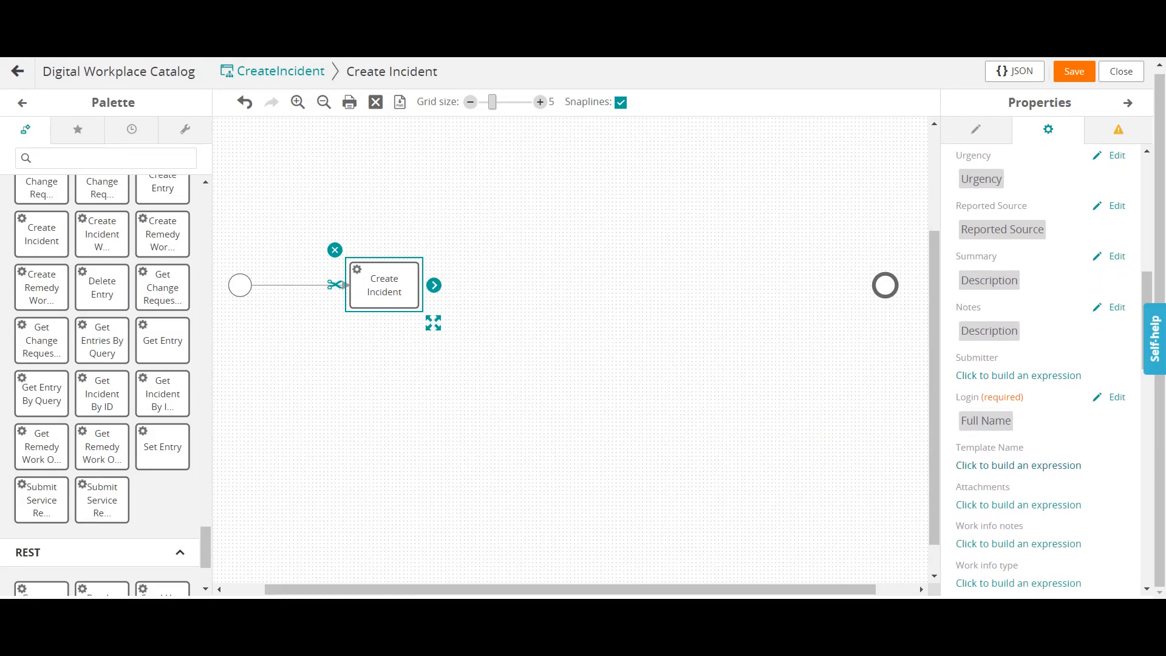
pyautogui.scroll(-1, 1032, 420)
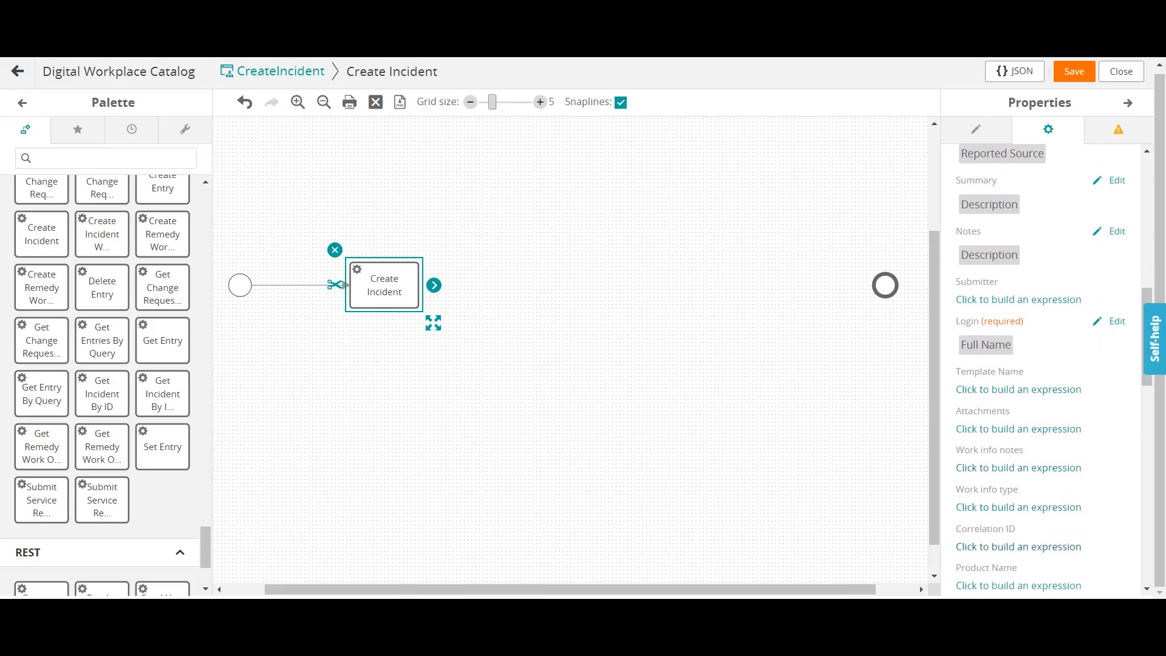
pyautogui.scroll(-3, 1038, 370)
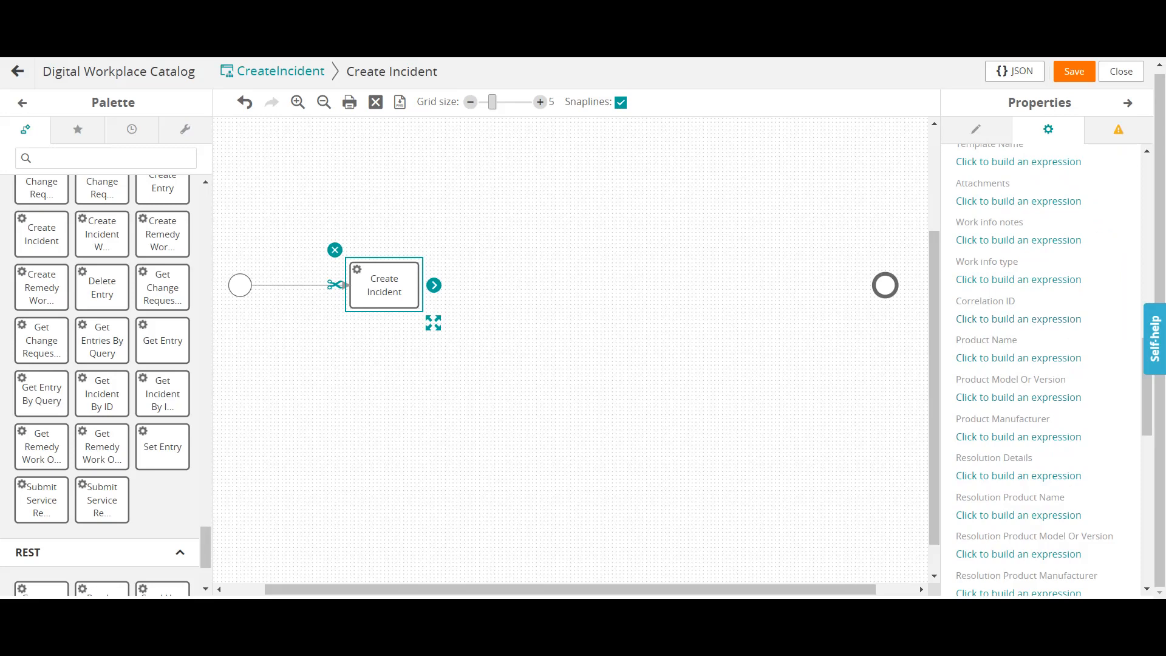
pyautogui.click(1018, 319)
pyautogui.scroll(-2, 789, 403)
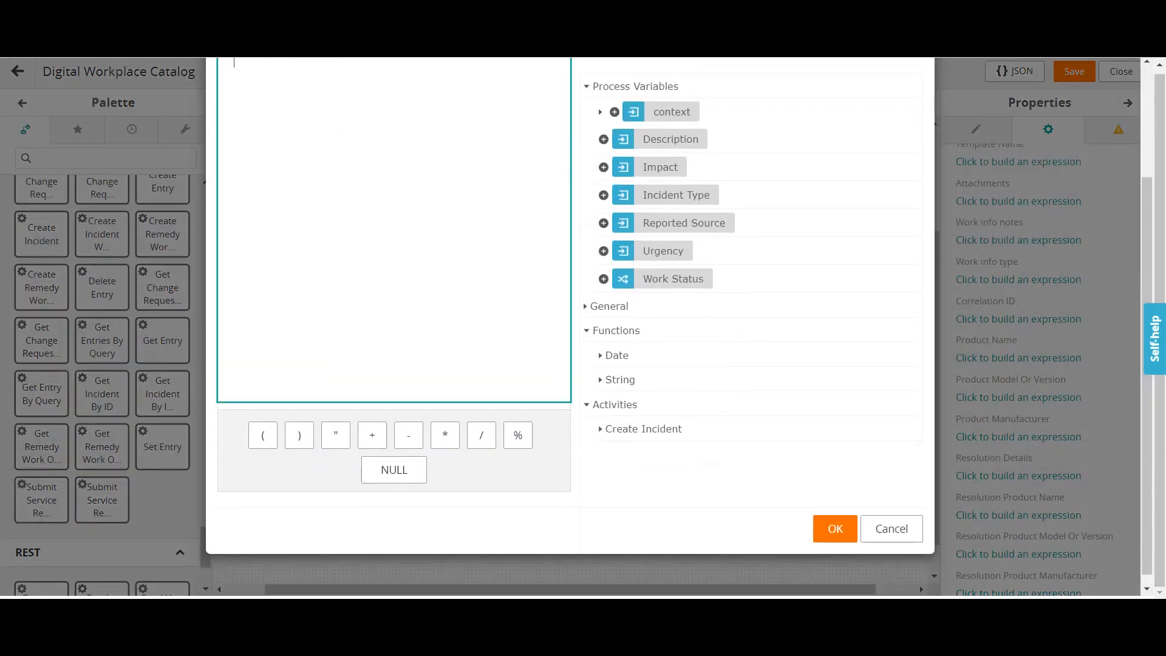
pyautogui.click(586, 306)
pyautogui.scroll(-3, 728, 365)
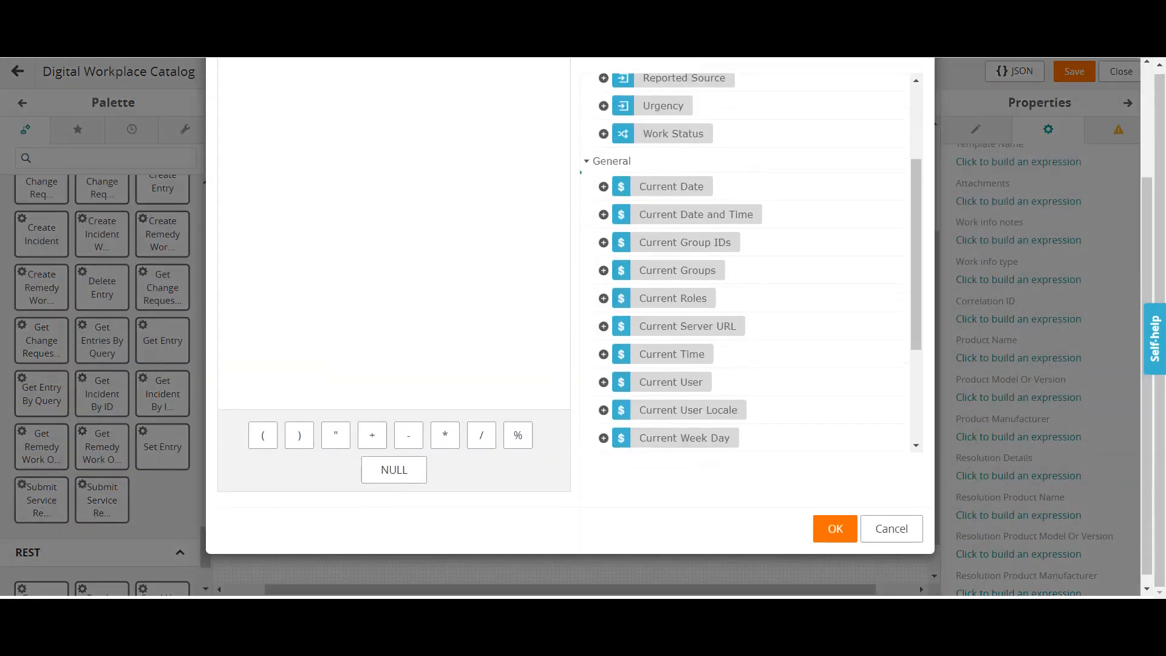
pyautogui.click(693, 411)
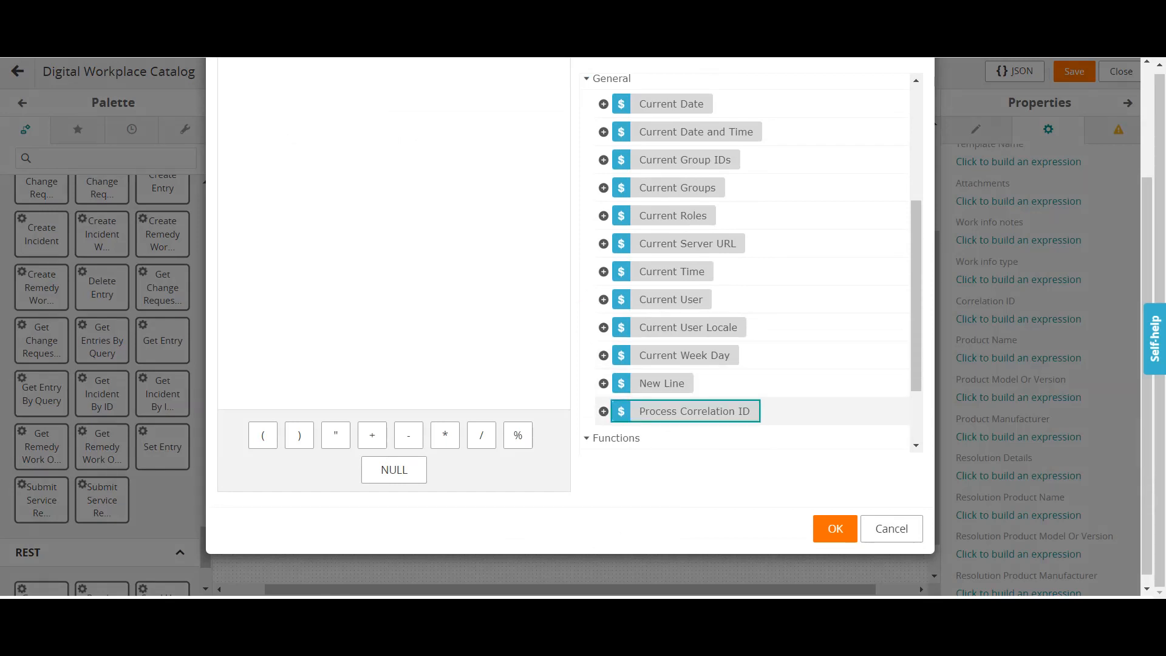
pyautogui.click(602, 411)
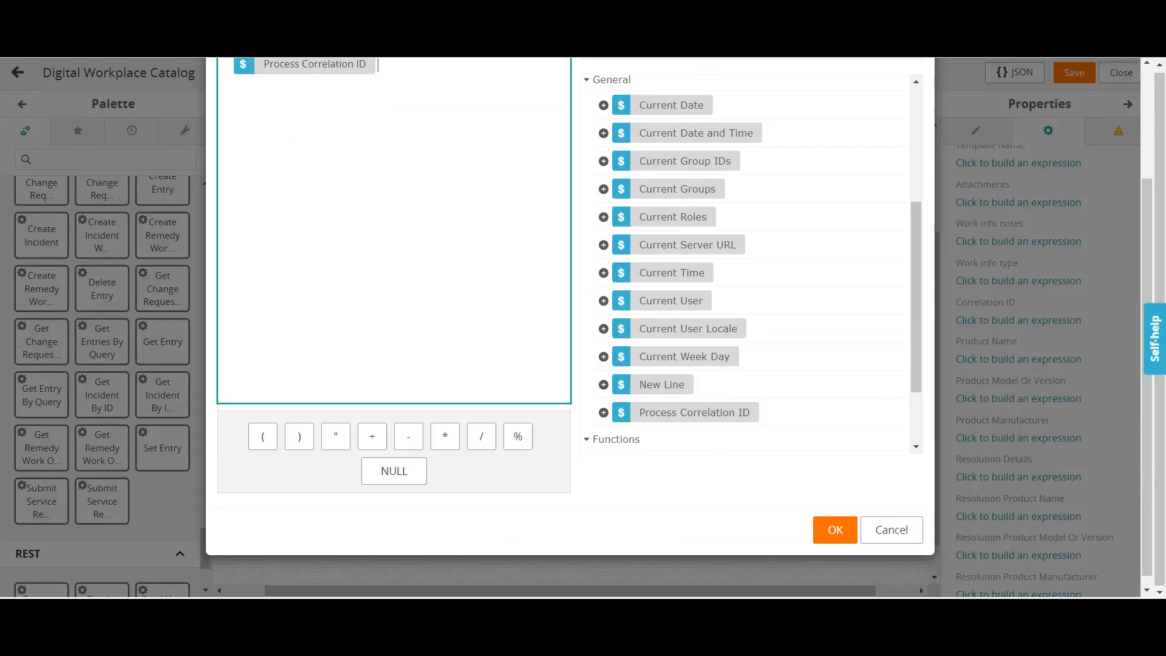
pyautogui.scroll(1, 729, 462)
pyautogui.scroll(-2, 751, 339)
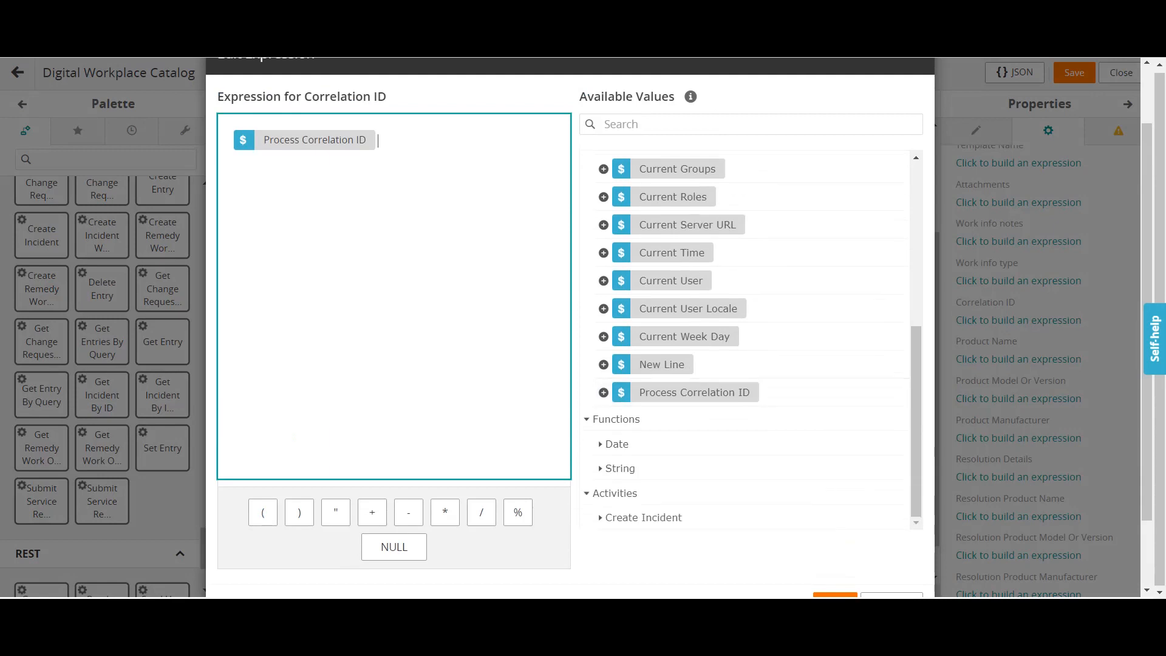
pyautogui.scroll(-2, 834, 424)
pyautogui.click(834, 519)
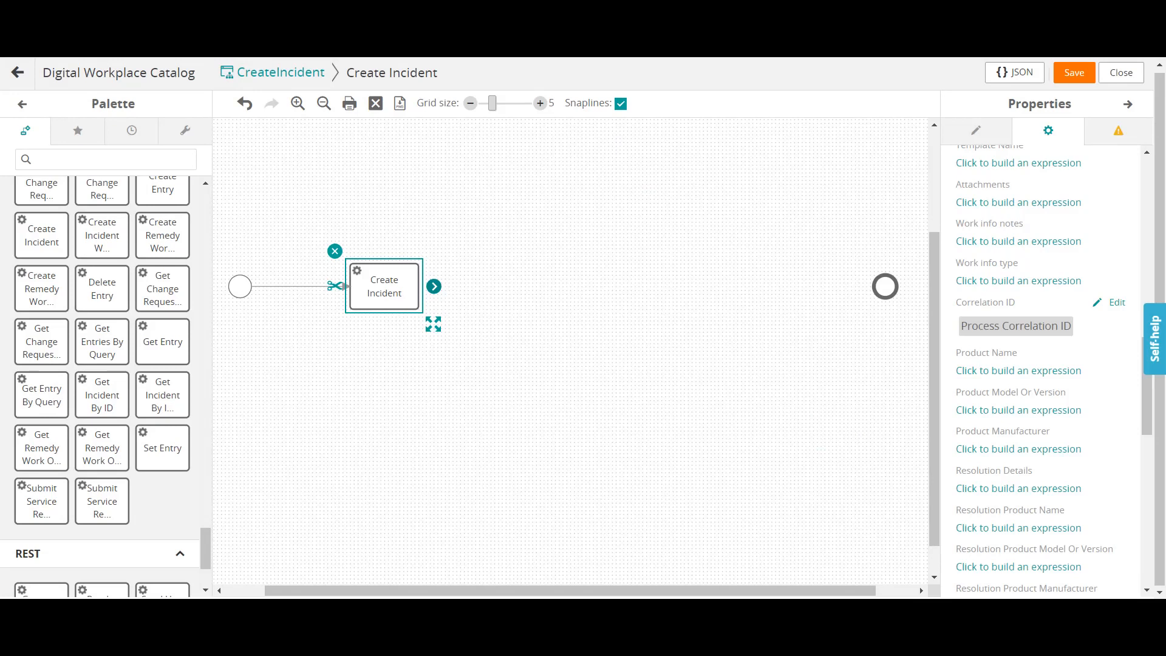
# - Find the Receive Task activity and place it on the canvas between the Create Incident action and the End event
pyautogui.moveTo(433, 286); pyautogui.dragTo(540, 285)
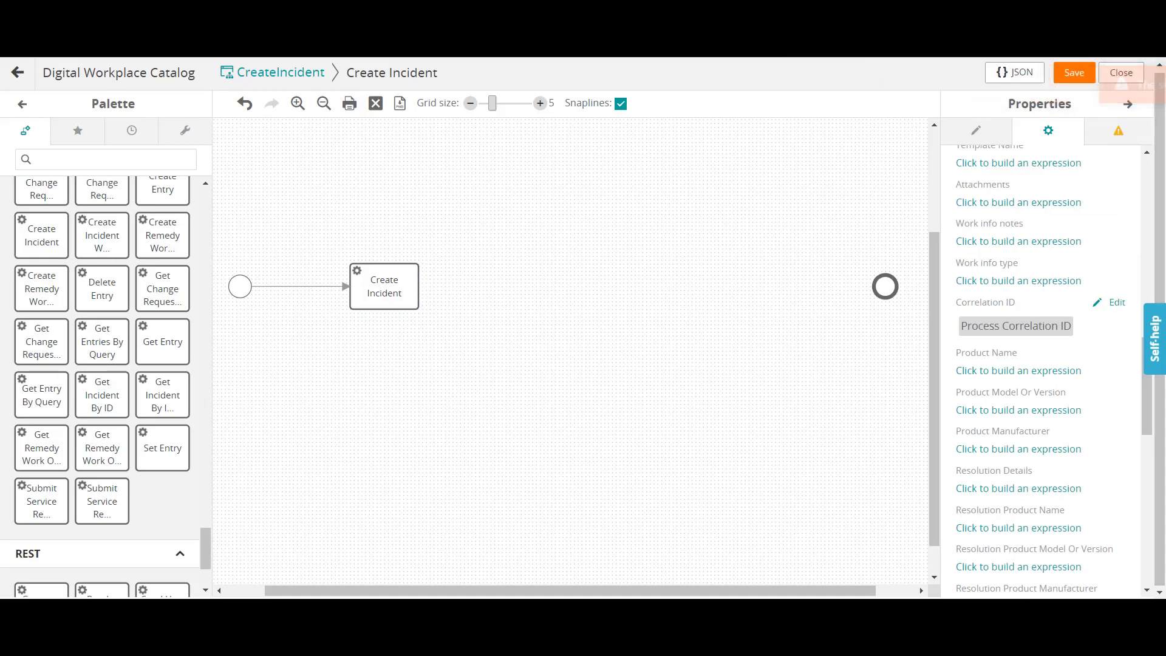
pyautogui.click(540, 340)
pyautogui.moveTo(540, 590); pyautogui.dragTo(501, 590)
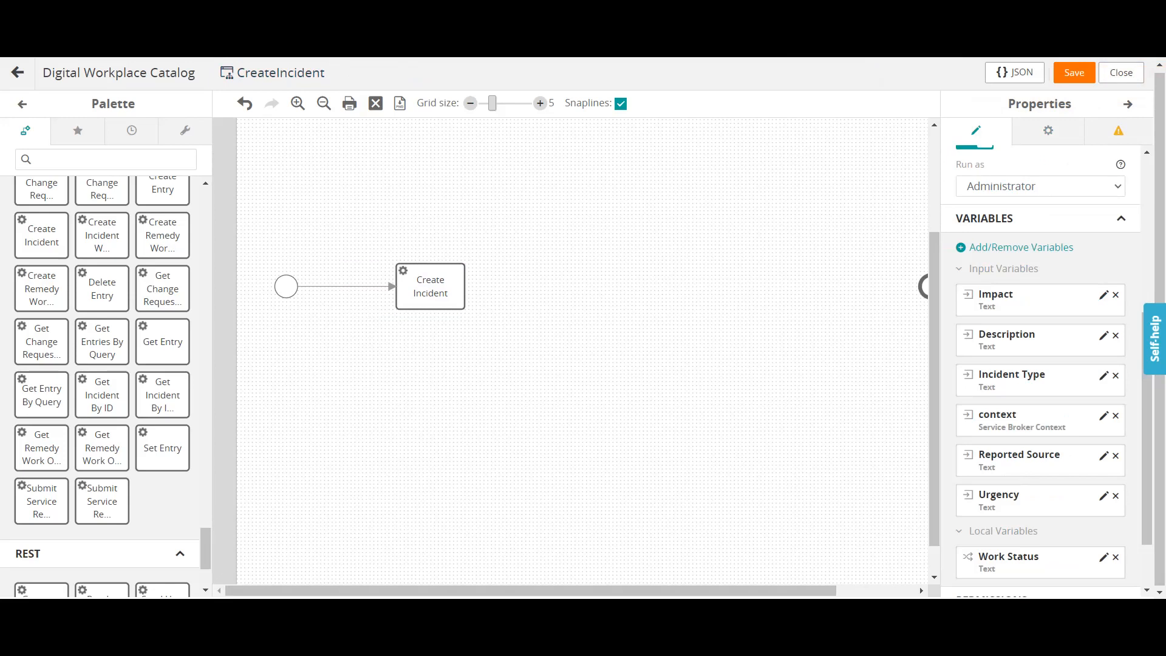
pyautogui.scroll(3, 102, 376)
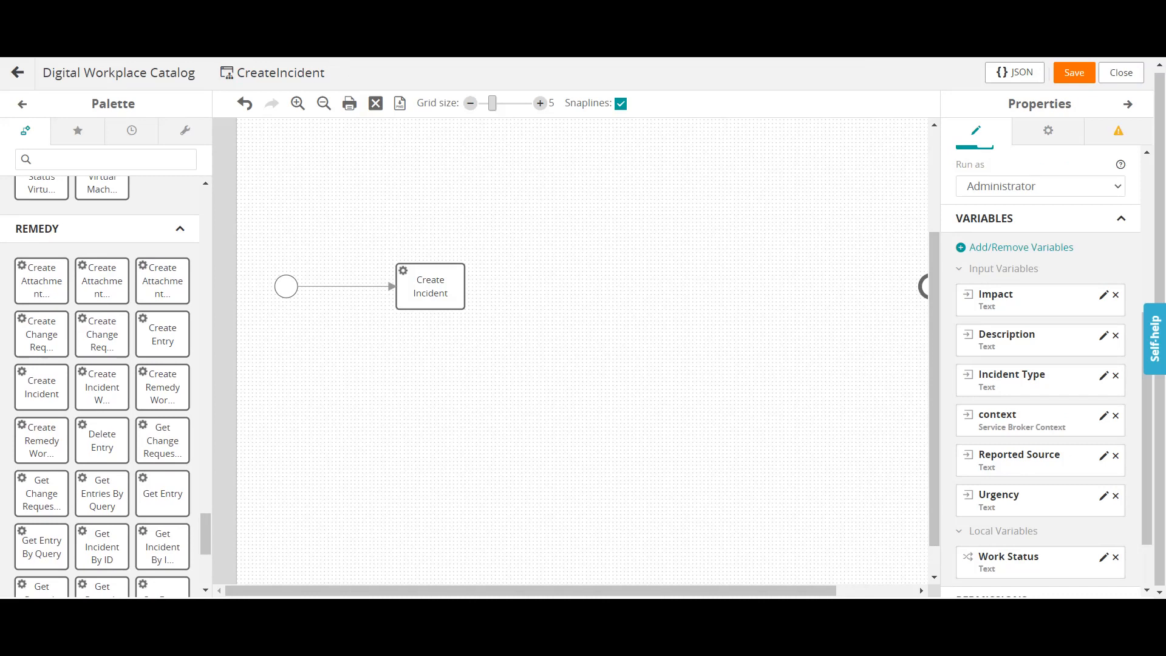
pyautogui.click(100, 159)
pyautogui.write('tas')
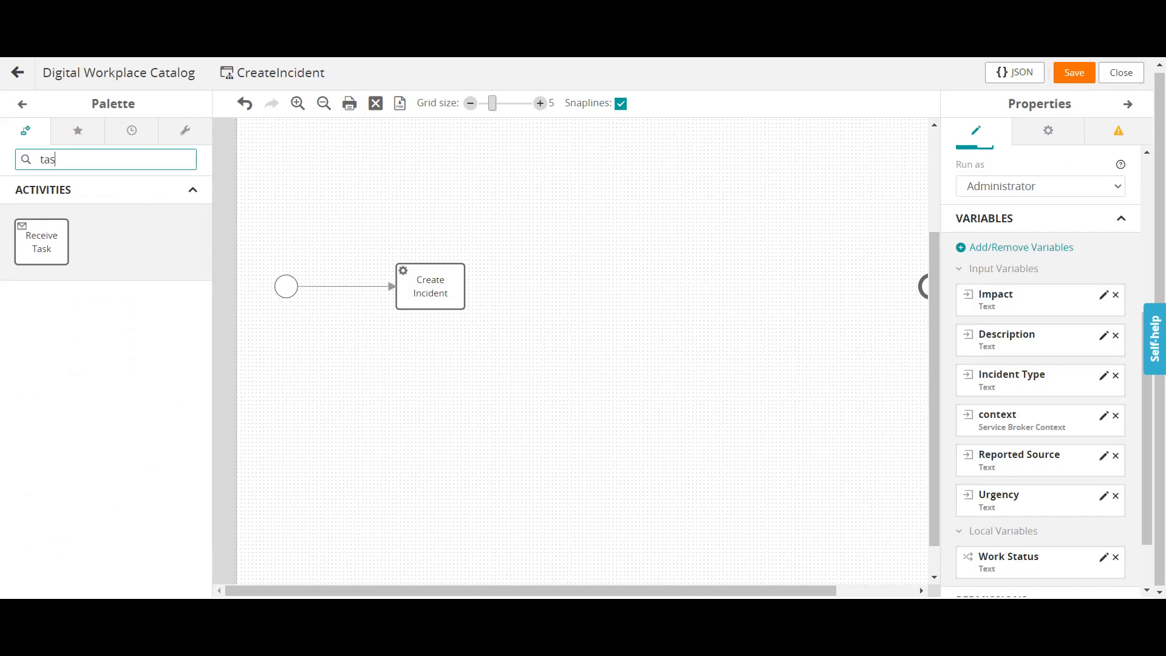
pyautogui.moveTo(41, 241); pyautogui.dragTo(609, 290)
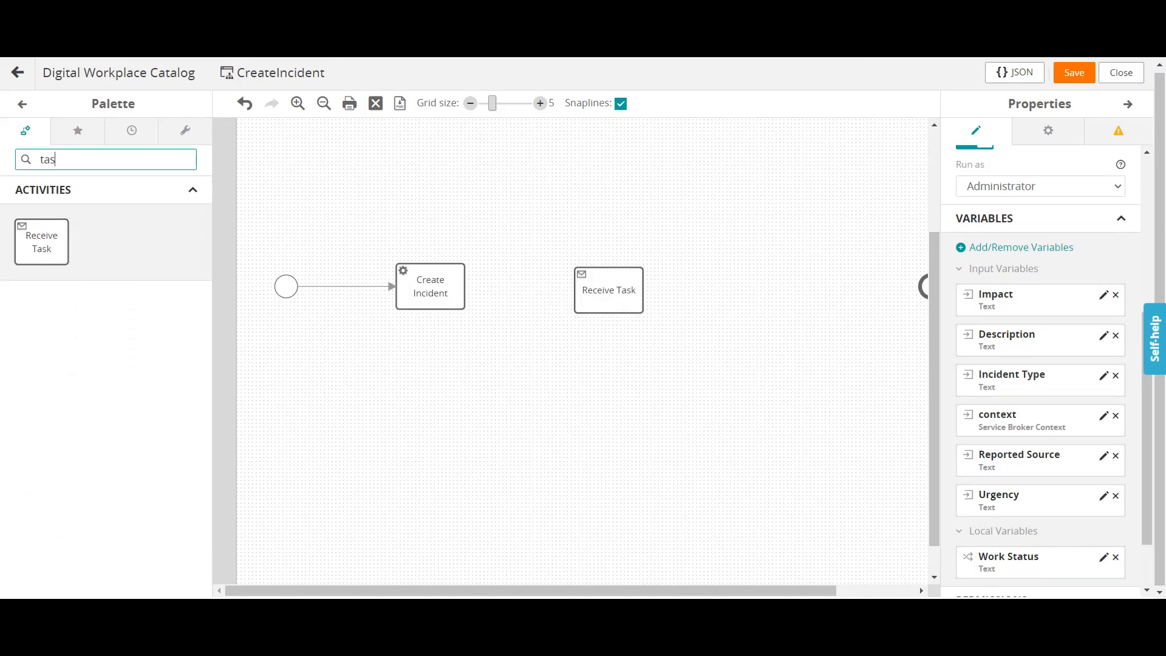
# - Connect the Create Incident action to the Receive Task, and the Receive Task to the End event
pyautogui.click(430, 286)
pyautogui.moveTo(480, 286); pyautogui.dragTo(590, 290)
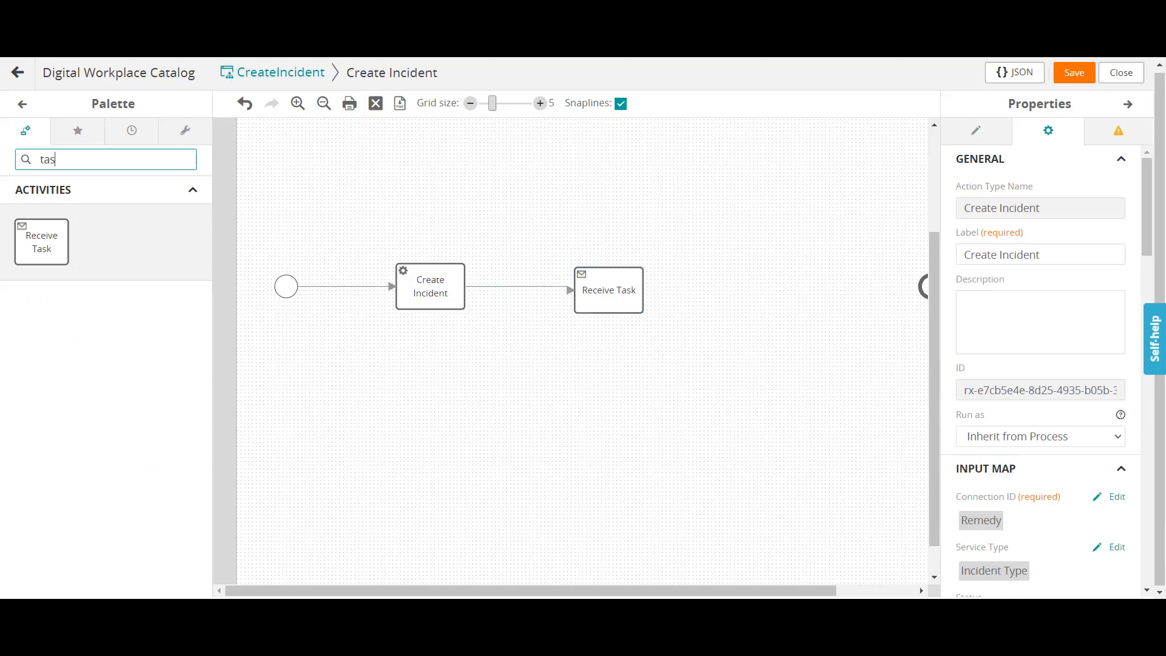
pyautogui.click(609, 290)
pyautogui.moveTo(658, 290); pyautogui.dragTo(918, 290)
pyautogui.click(609, 290)
pyautogui.moveTo(658, 291); pyautogui.dragTo(919, 286)
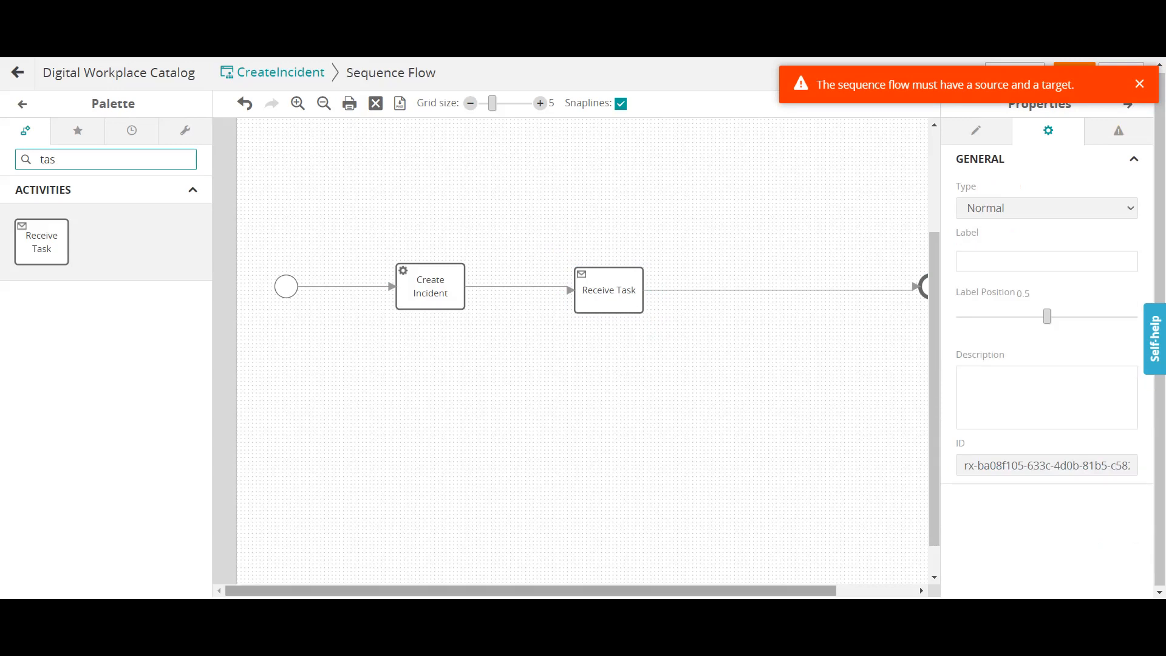
# - Move the End event closer to the Receive Task and save the workflow
pyautogui.click(919, 587)
pyautogui.moveTo(851, 287); pyautogui.dragTo(772, 298)
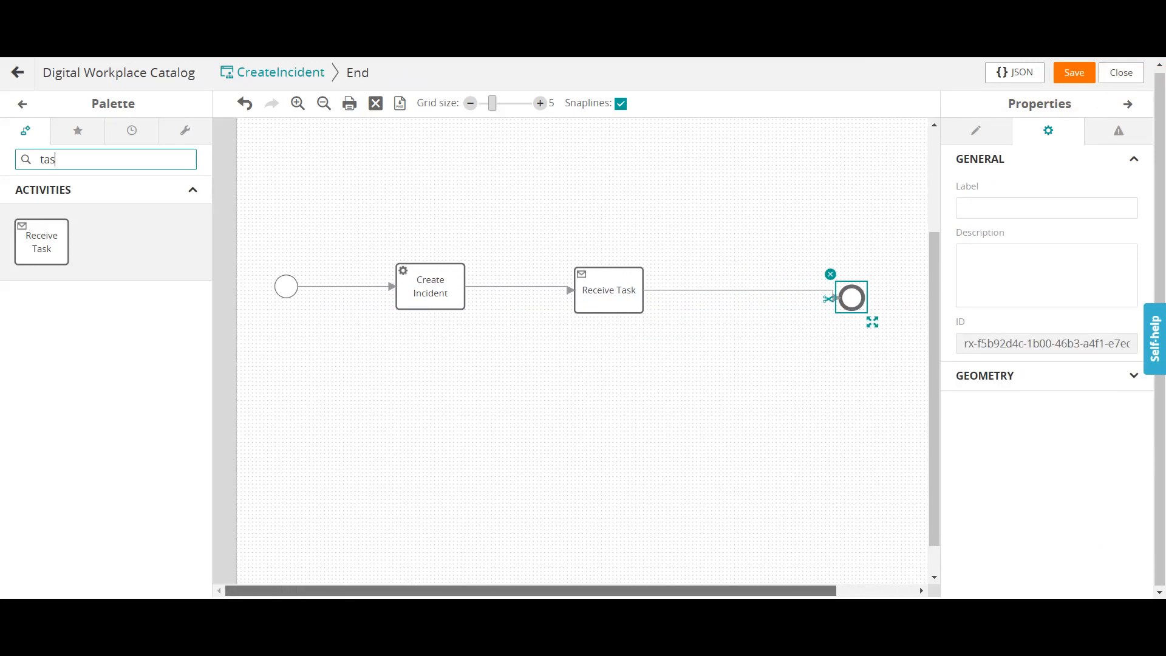
pyautogui.click(430, 287)
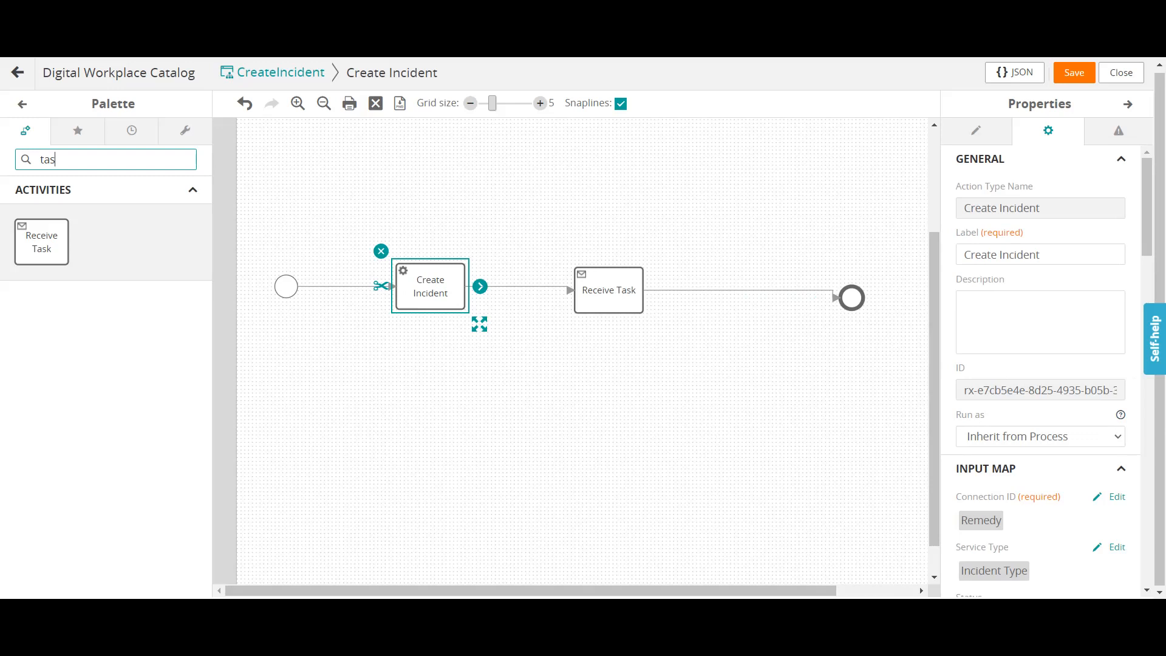
pyautogui.click(608, 290)
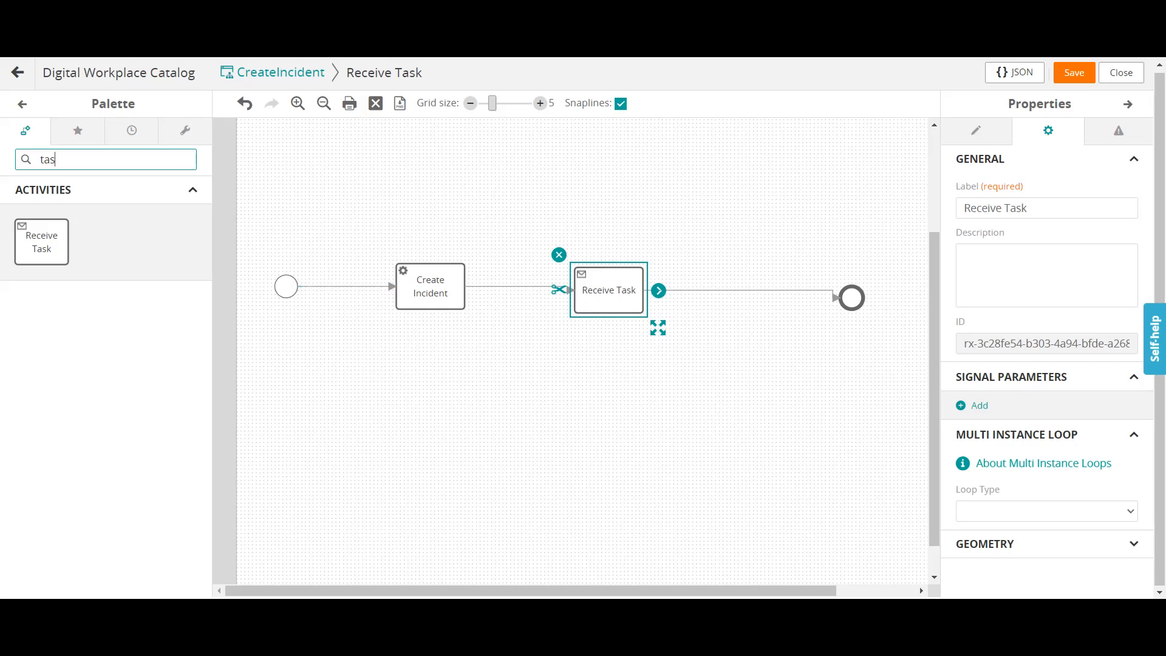
pyautogui.click(1074, 73)
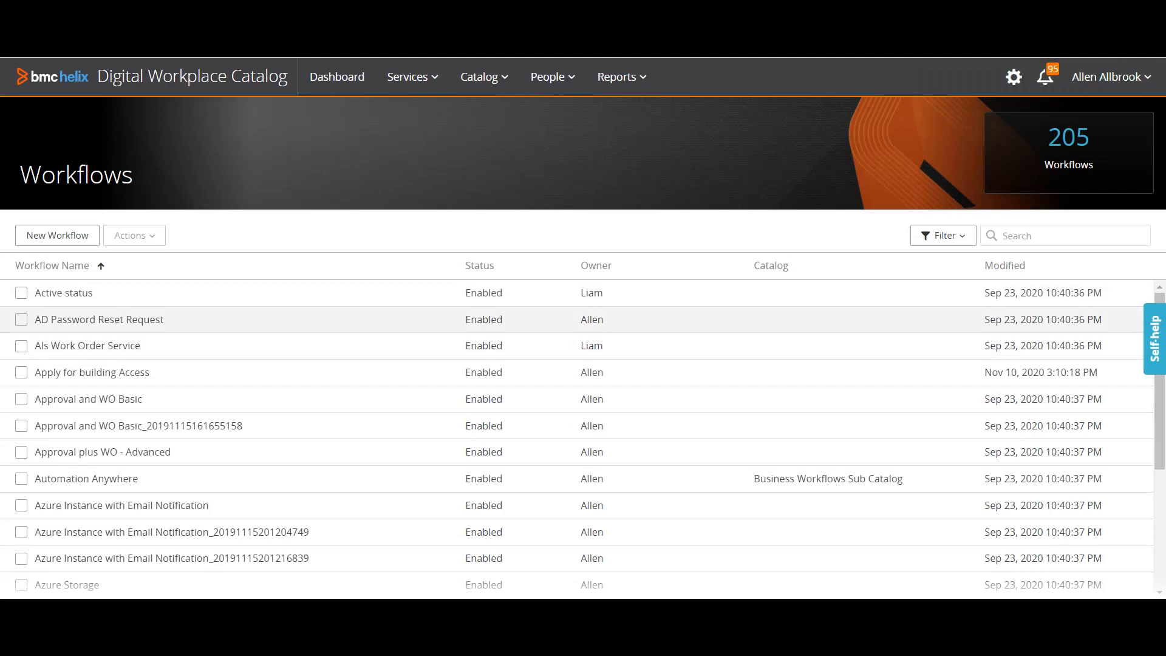
# - Go to the services queue from the dashboard and start creating a new service
pyautogui.scroll(-3, 546, 346)
pyautogui.scroll(3, 546, 346)
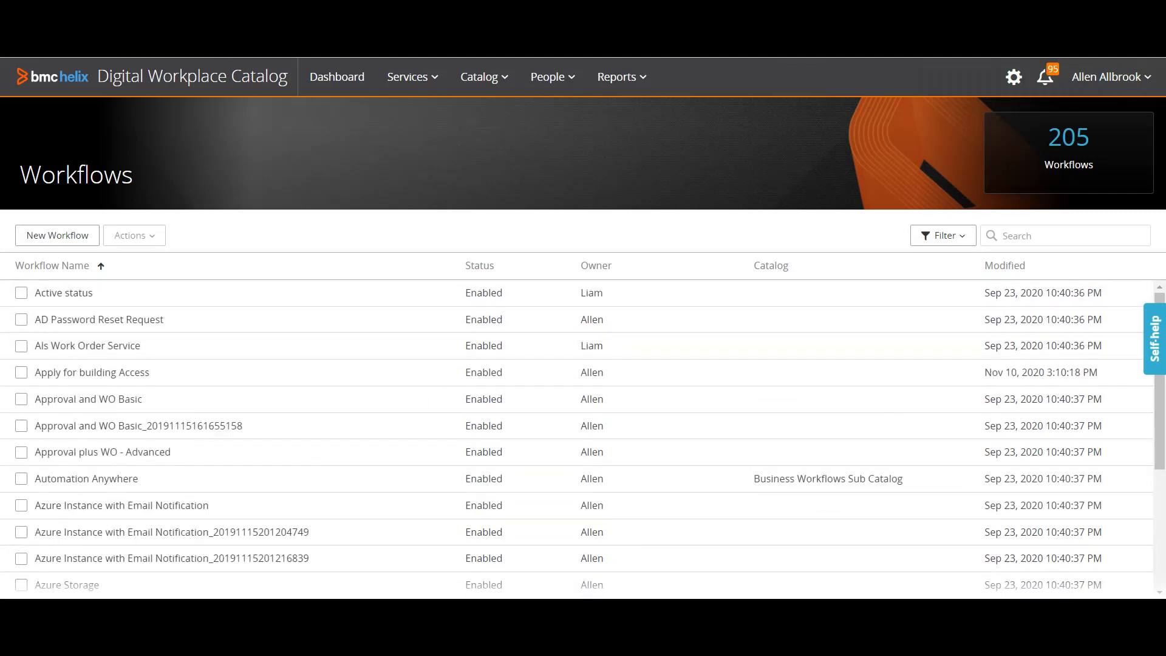
pyautogui.click(337, 77)
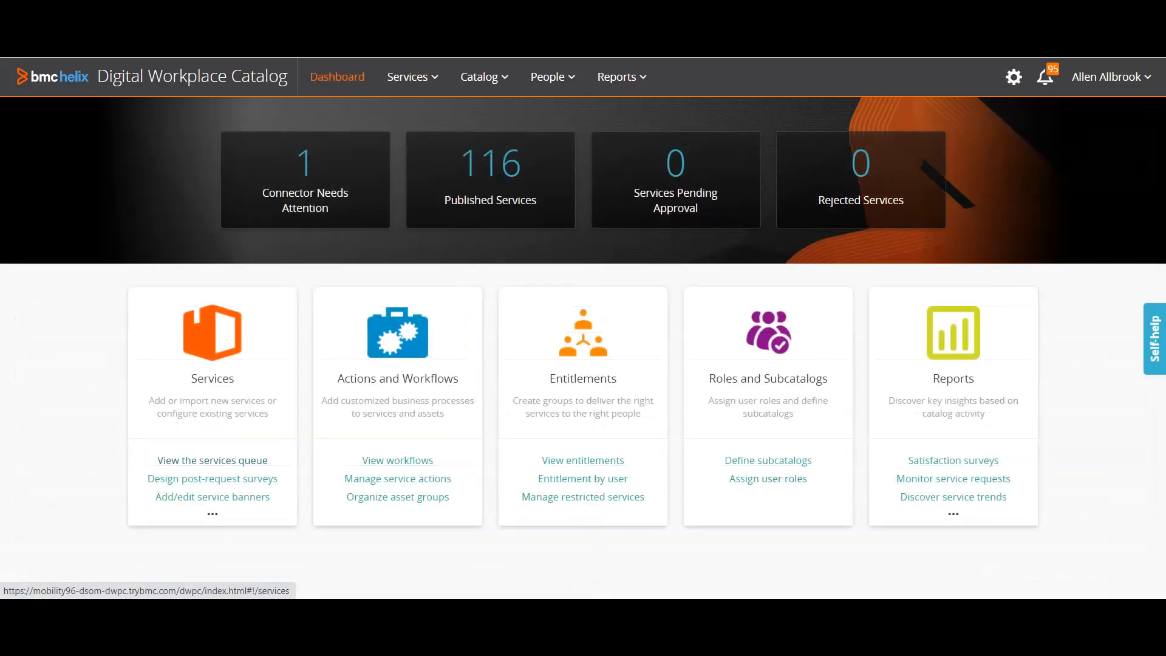
pyautogui.click(212, 460)
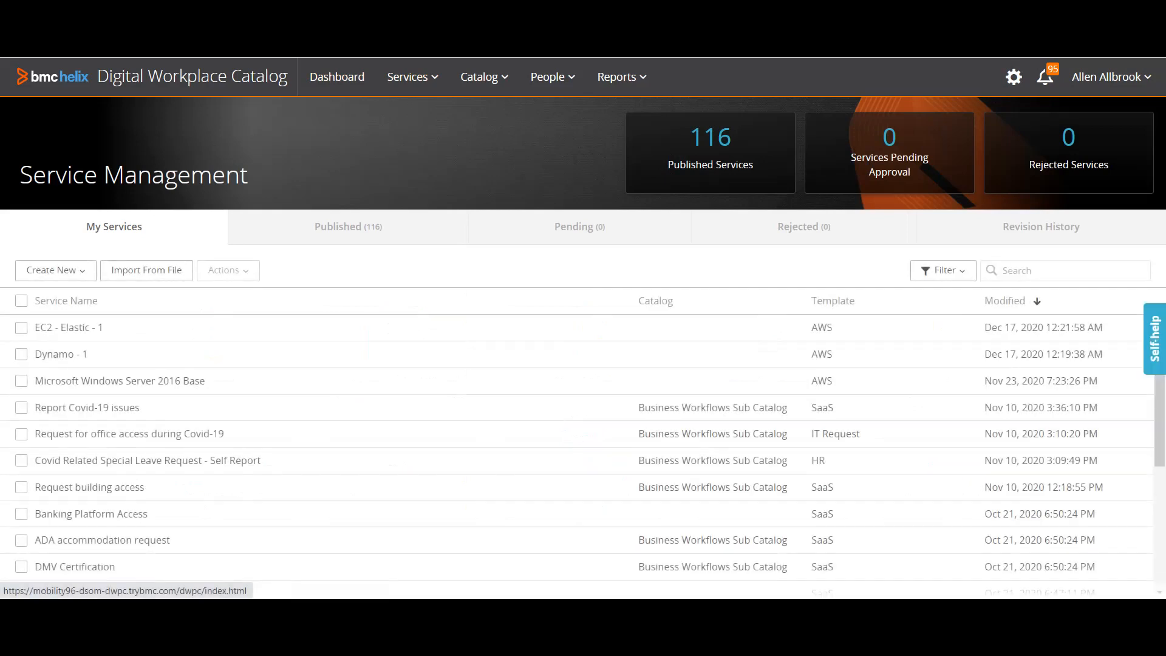
pyautogui.click(55, 269)
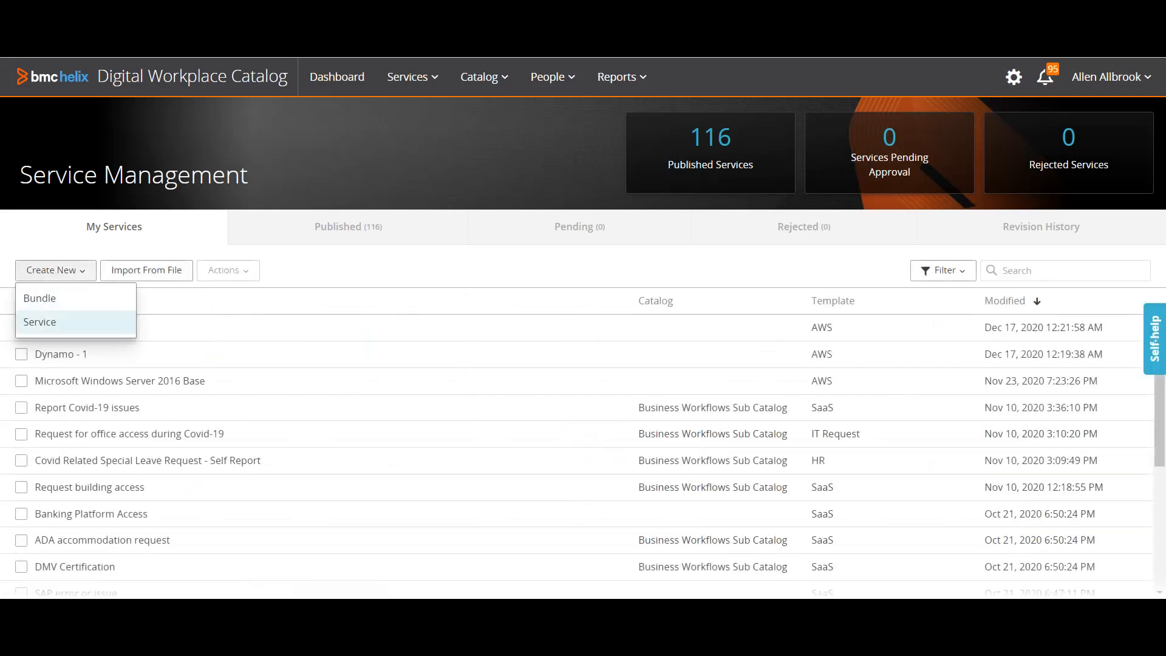
pyautogui.click(40, 322)
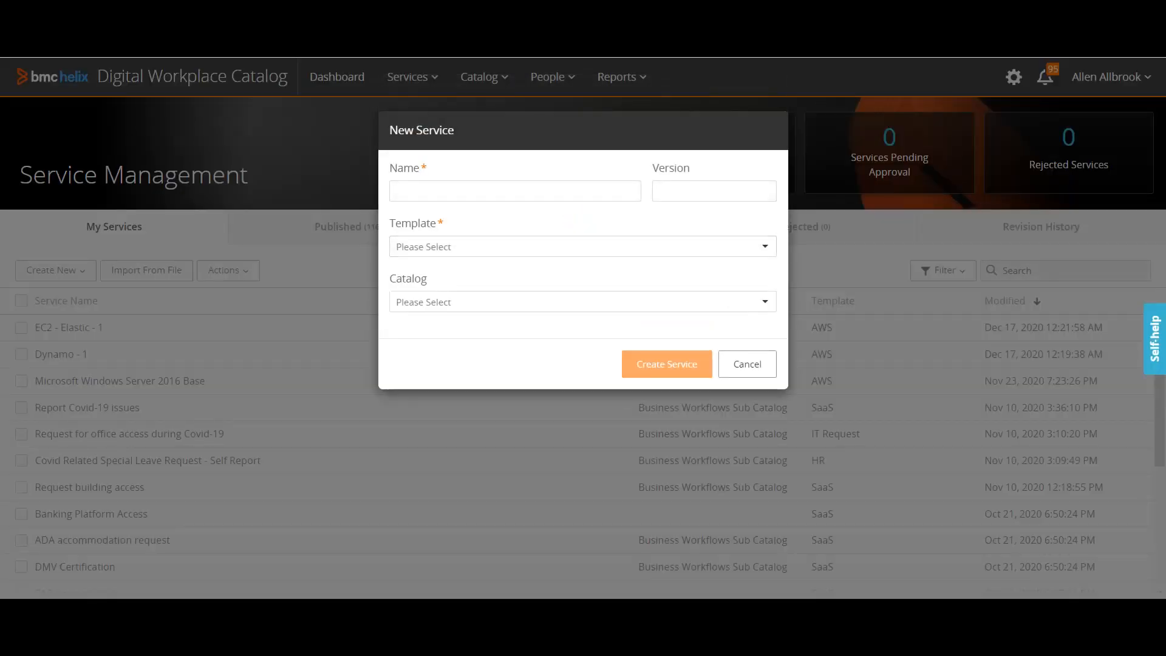
# - Name the new service "raise an incident" and choose the IT Request template
pyautogui.click(515, 191)
pyautogui.write('r')
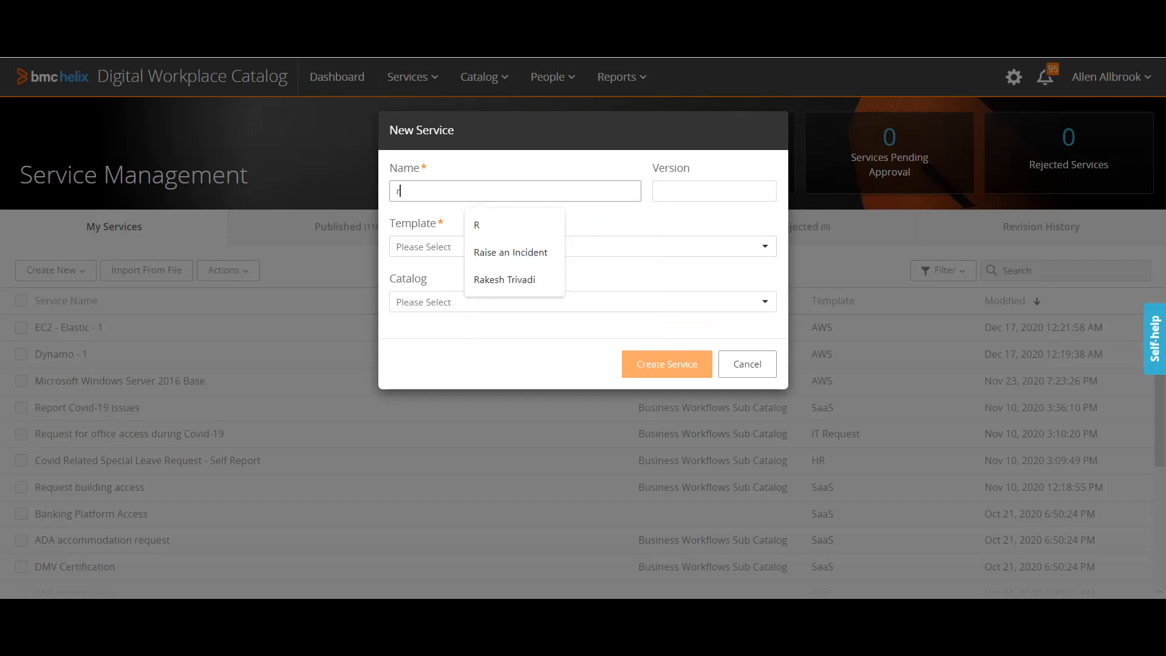
pyautogui.write('aise')
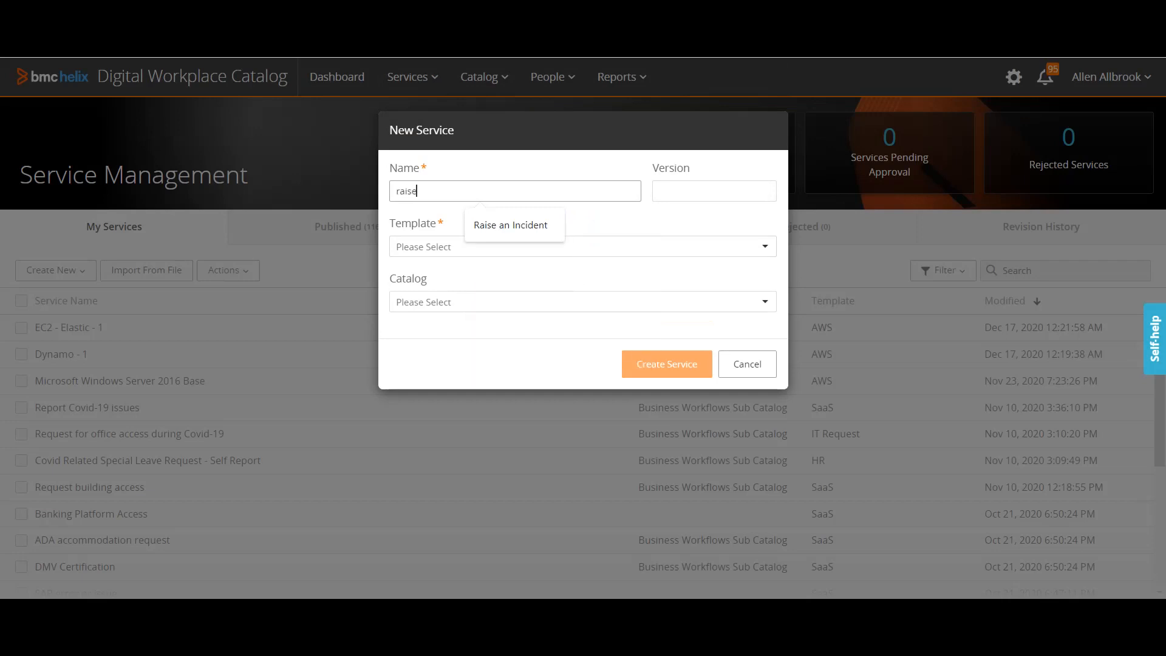
pyautogui.write(' an incident')
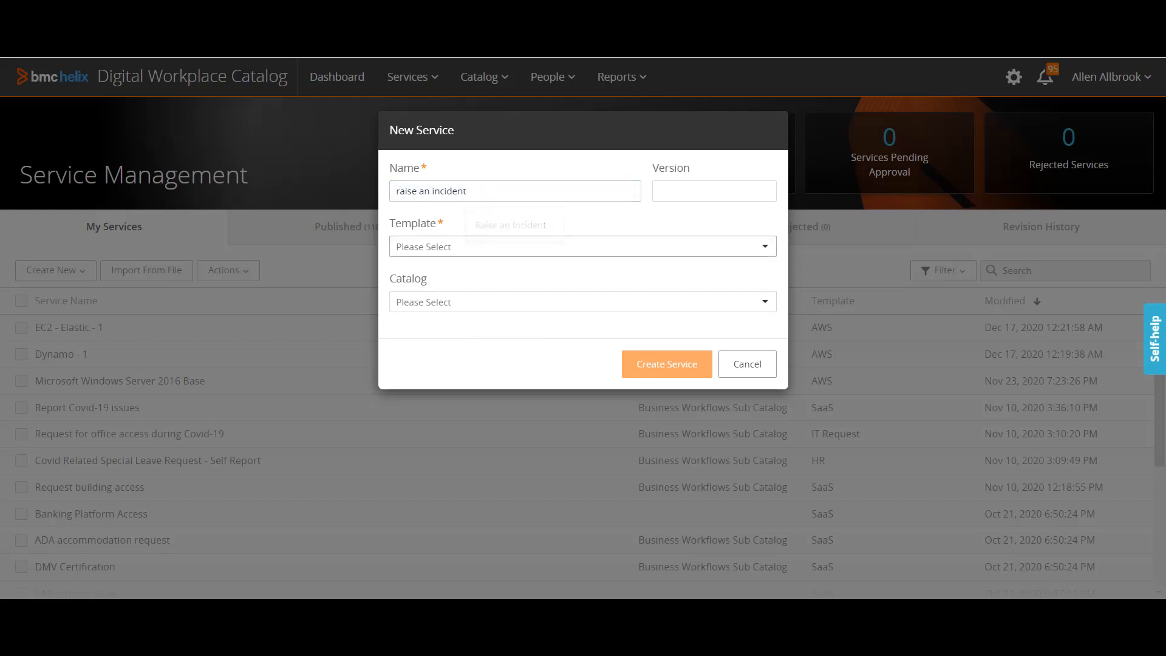
pyautogui.click(583, 245)
pyautogui.click(419, 369)
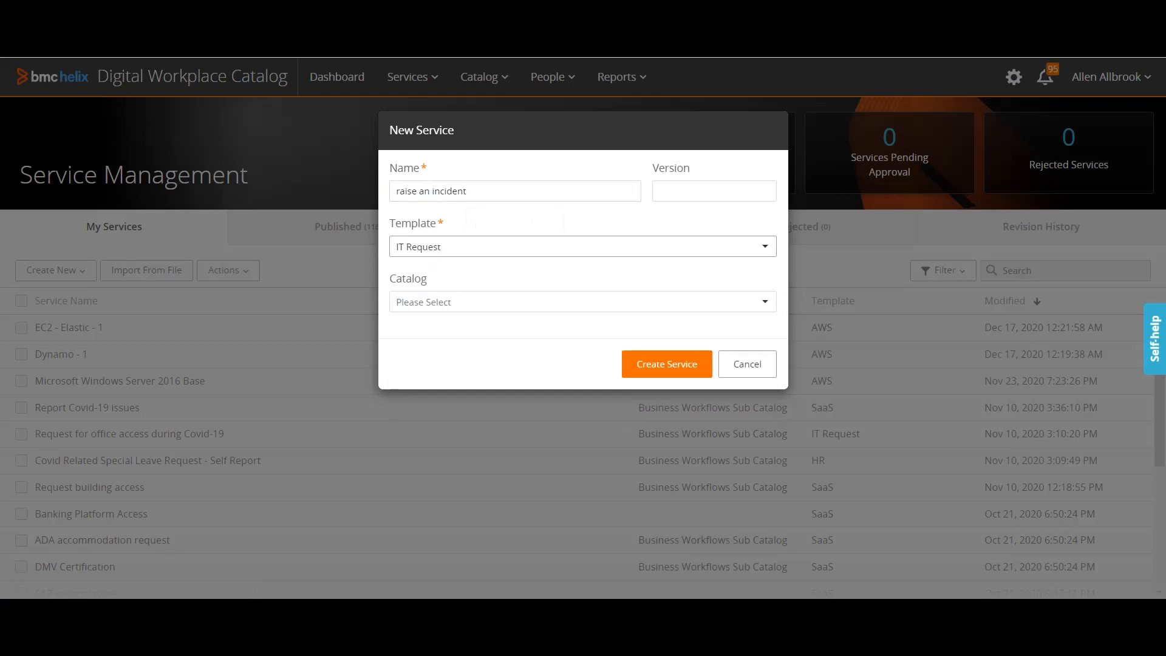
# - Create the service without choosing a catalog and open its catalog profile for editing
pyautogui.click(455, 302)
pyautogui.click(455, 301)
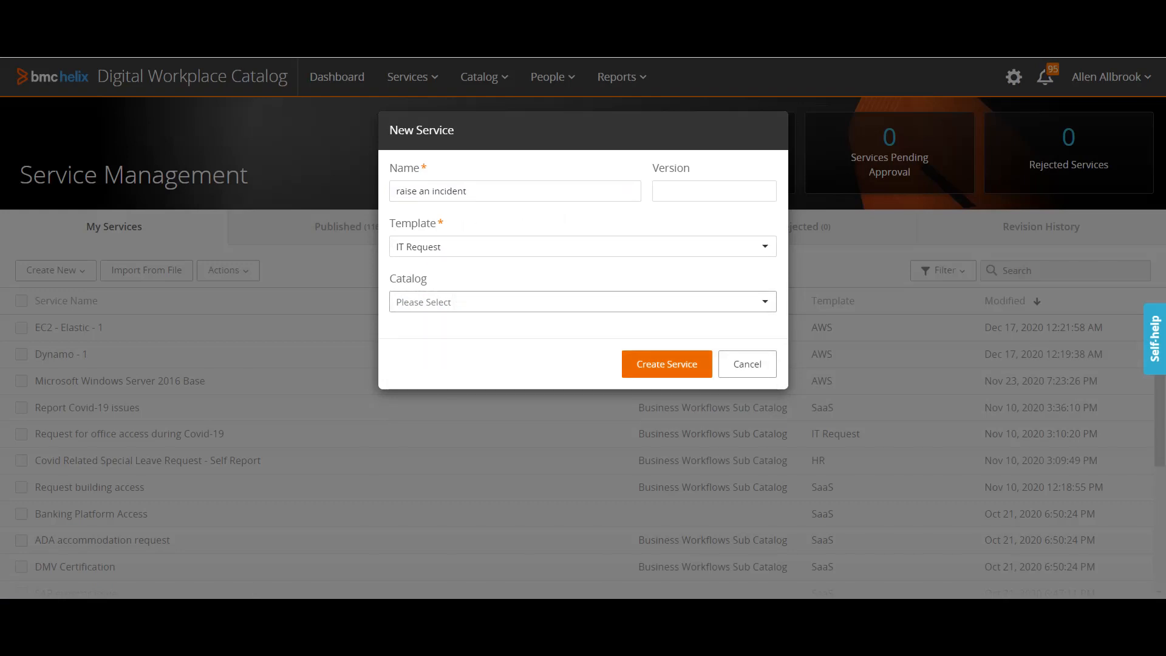
pyautogui.click(666, 364)
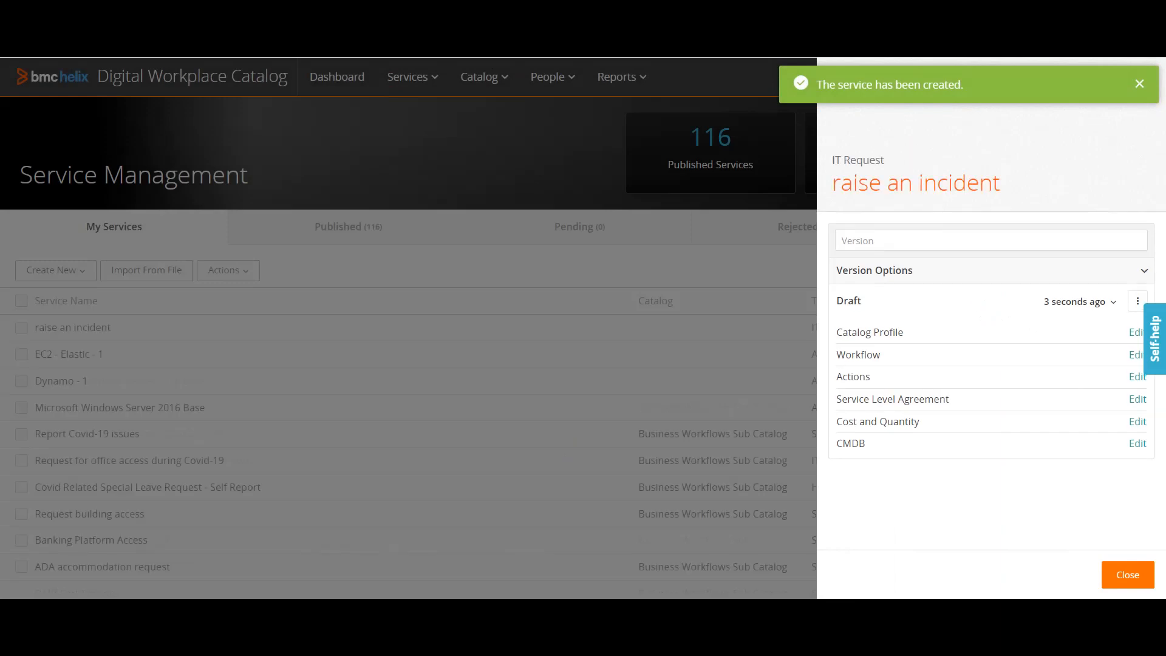
pyautogui.click(1135, 332)
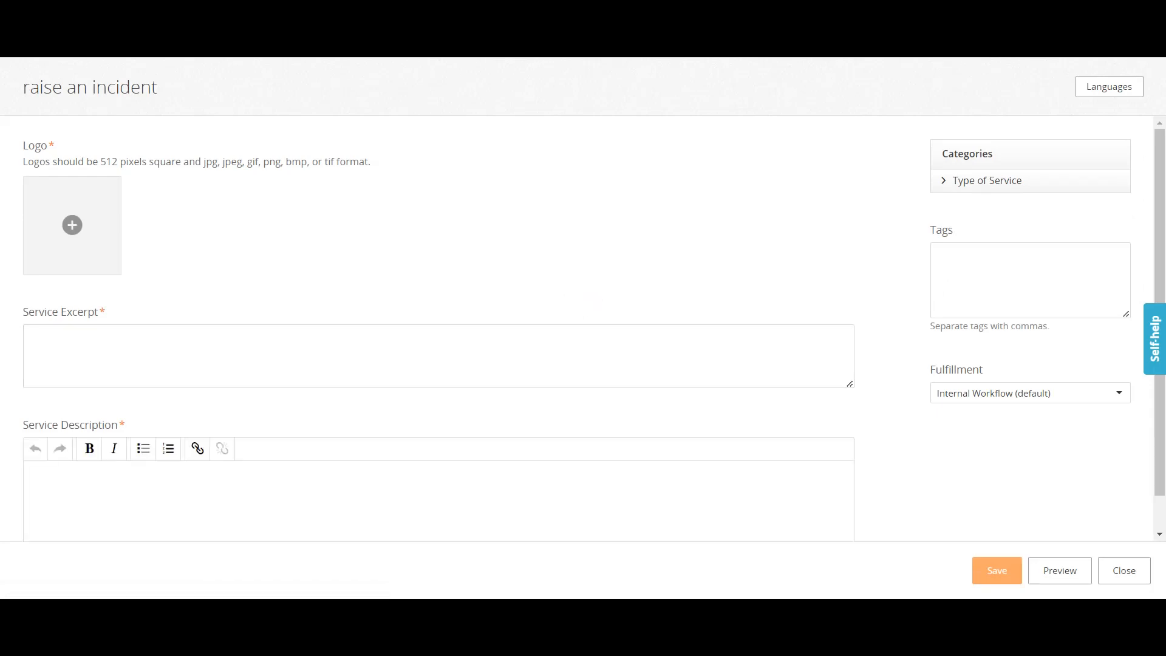
pyautogui.click(73, 225)
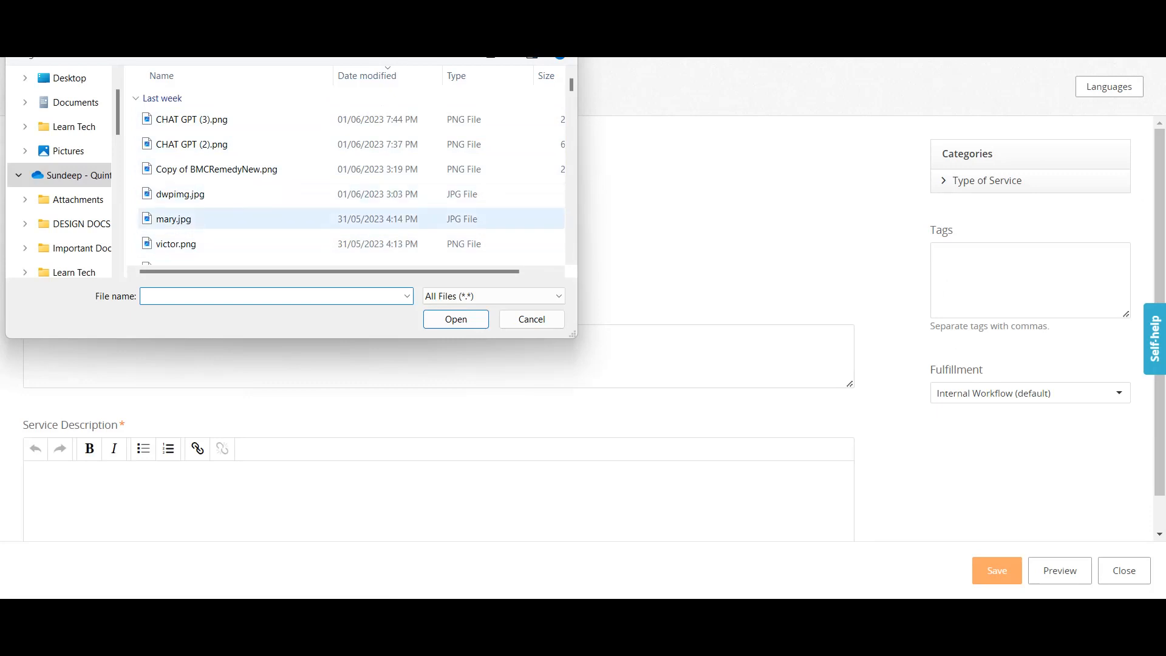
pyautogui.click(174, 219)
pyautogui.click(456, 319)
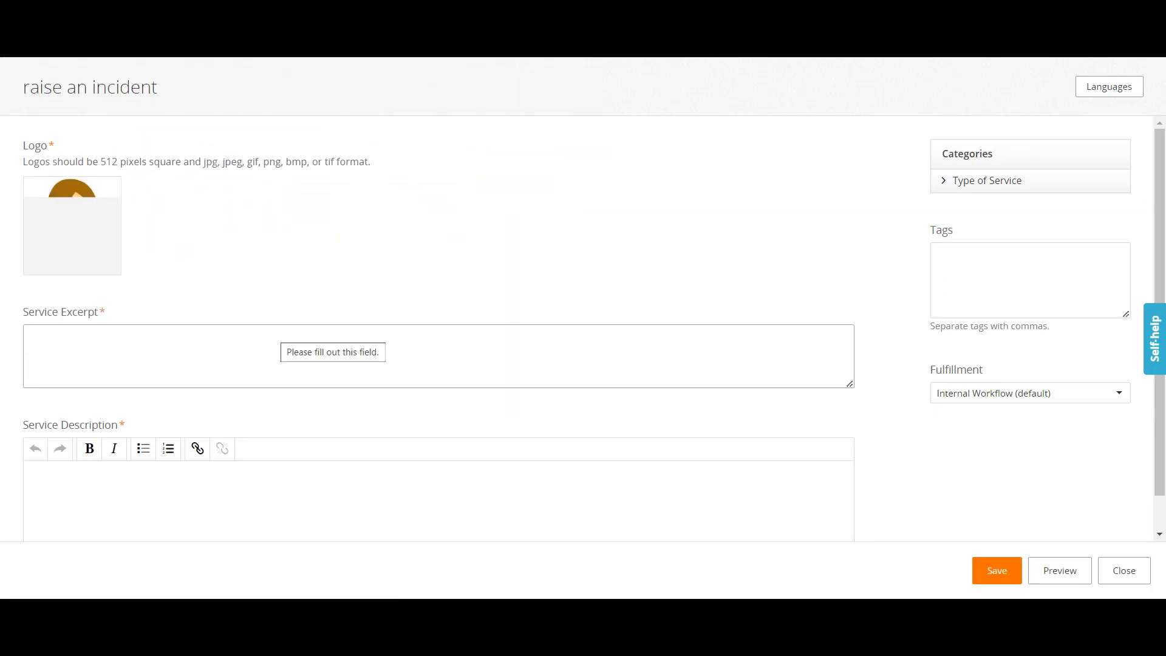
pyautogui.click(281, 333)
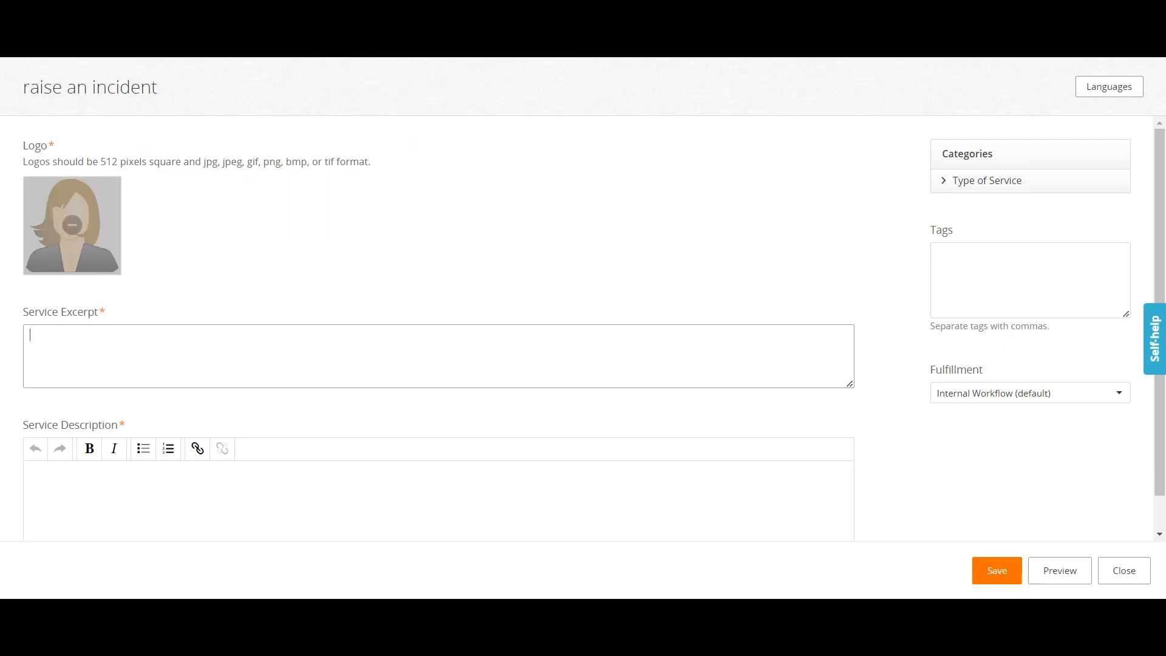
pyautogui.click(72, 225)
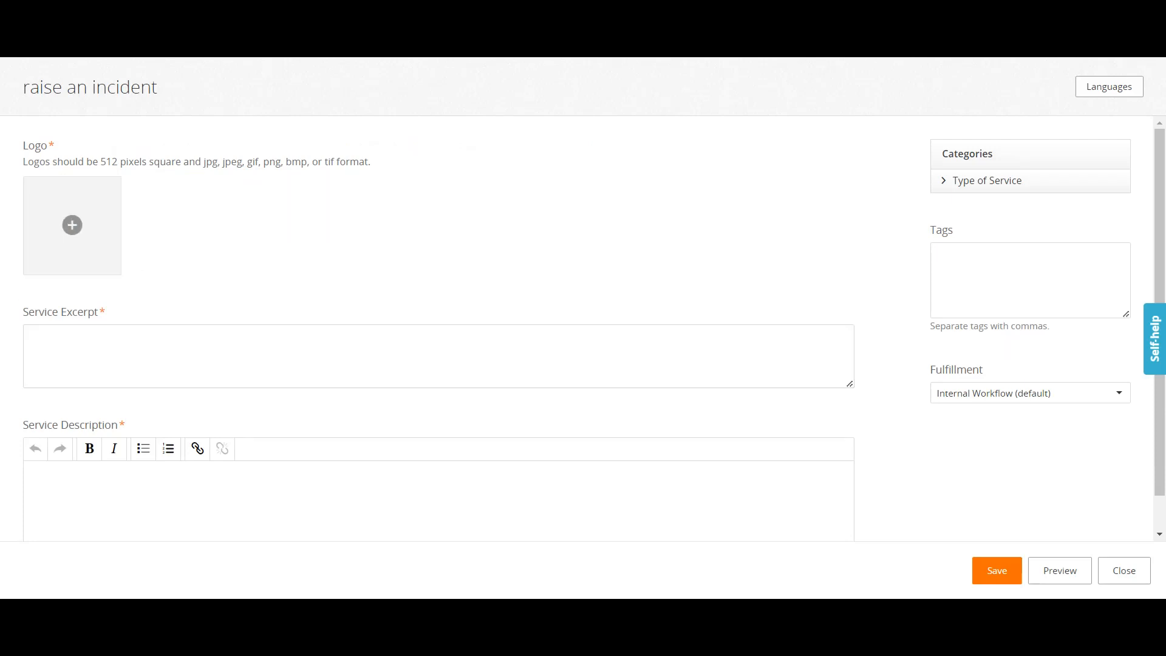
# - Upload helix.png as the service logo
pyautogui.click(72, 225)
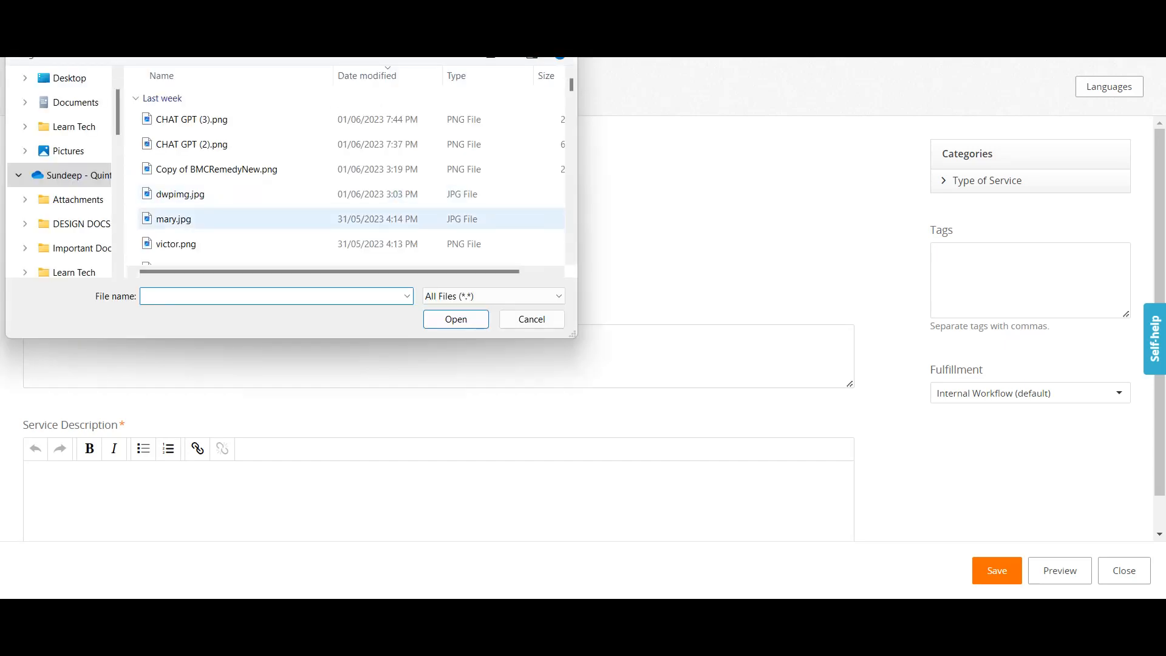
pyautogui.scroll(-1, 291, 226)
pyautogui.scroll(-1, 291, 228)
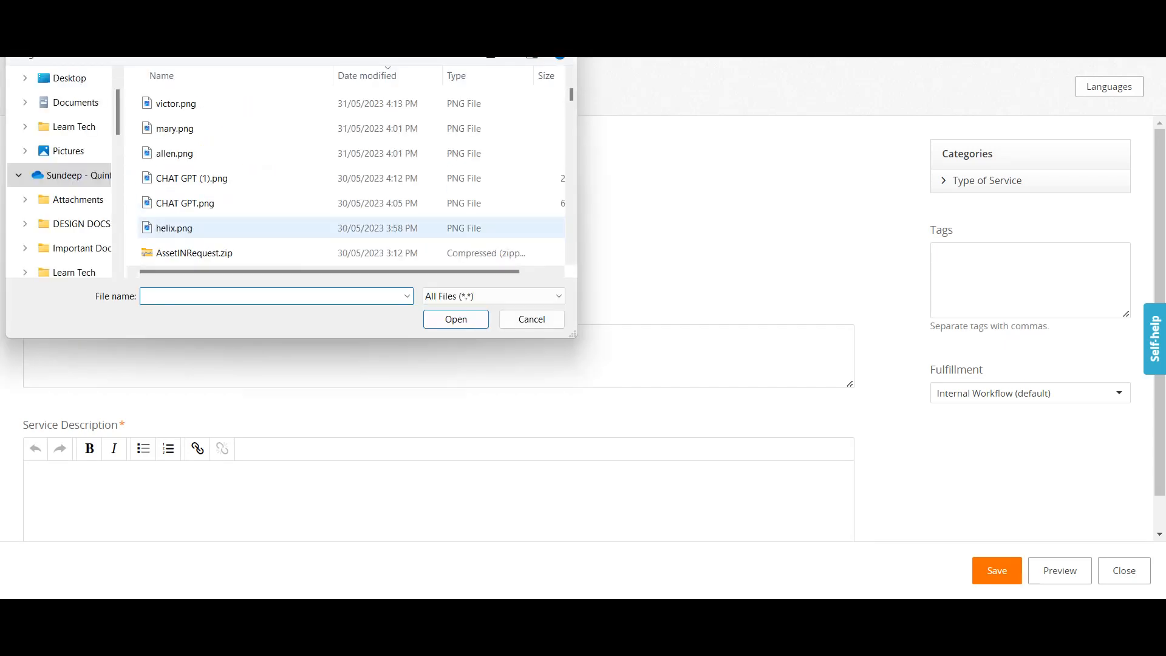
pyautogui.scroll(-1, 292, 228)
pyautogui.click(255, 153)
pyautogui.scroll(3, 291, 183)
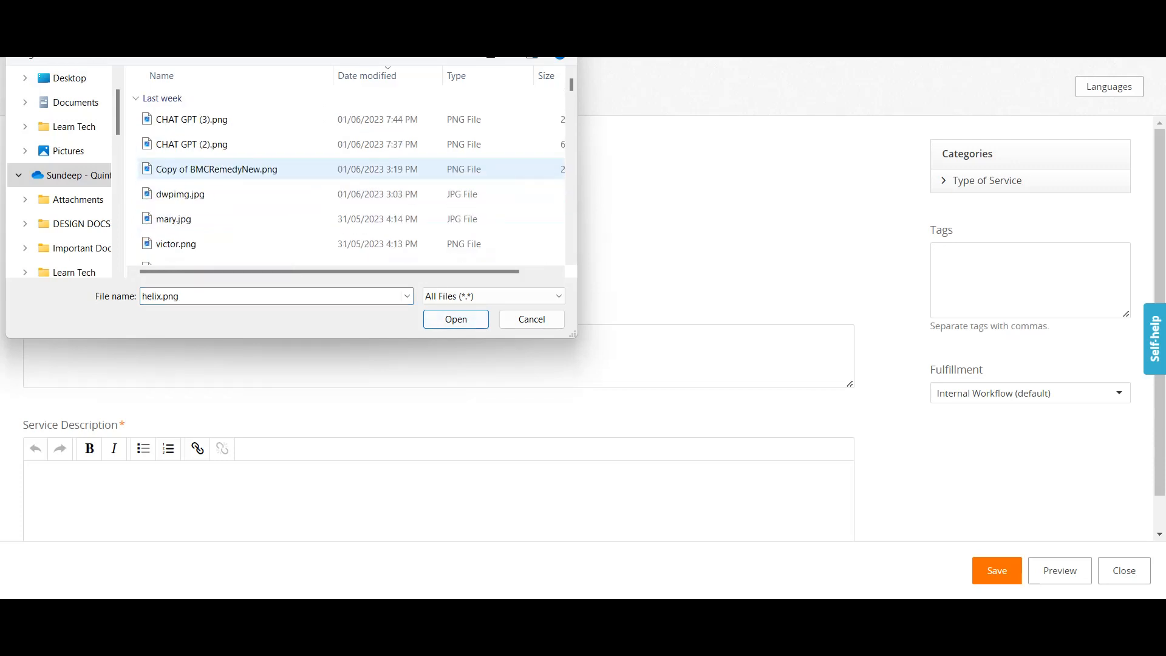
pyautogui.scroll(-2, 291, 200)
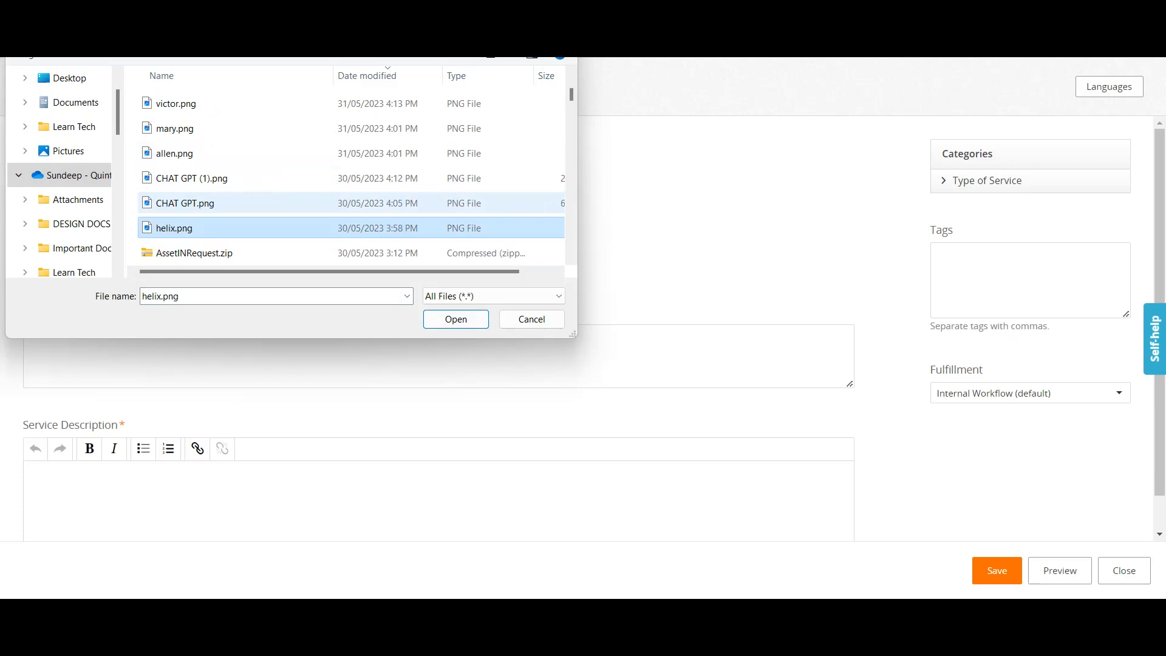
pyautogui.scroll(-1, 255, 203)
pyautogui.click(455, 319)
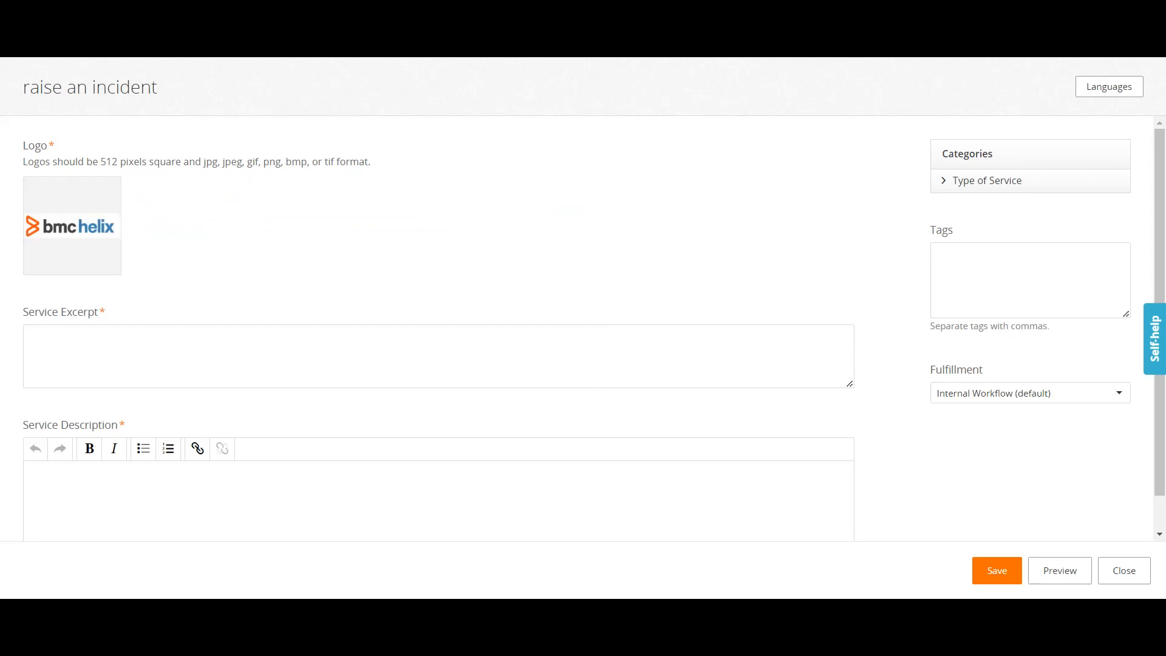
# - Enter "inicent" as both the service excerpt and the service description, and save the catalog profile
pyautogui.click(439, 355)
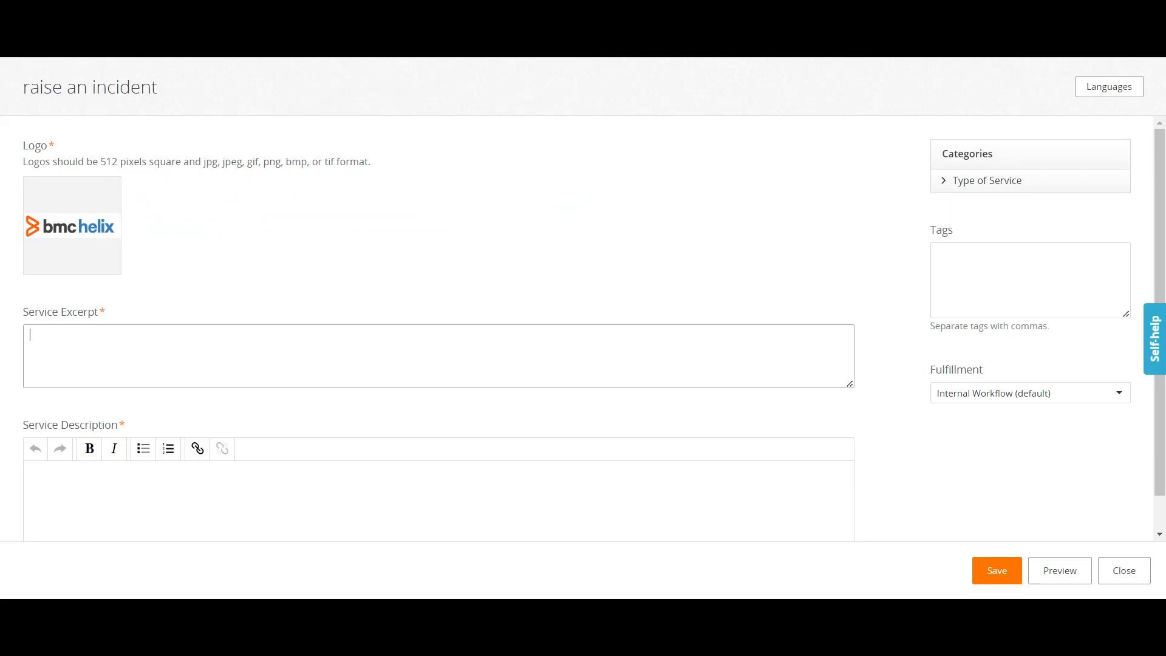
pyautogui.write('inicent')
pyautogui.hotkey('ctrl', 'a')
pyautogui.hotkey('ctrl', 'c')
pyautogui.click(33, 478)
pyautogui.hotkey('ctrl', 'v')
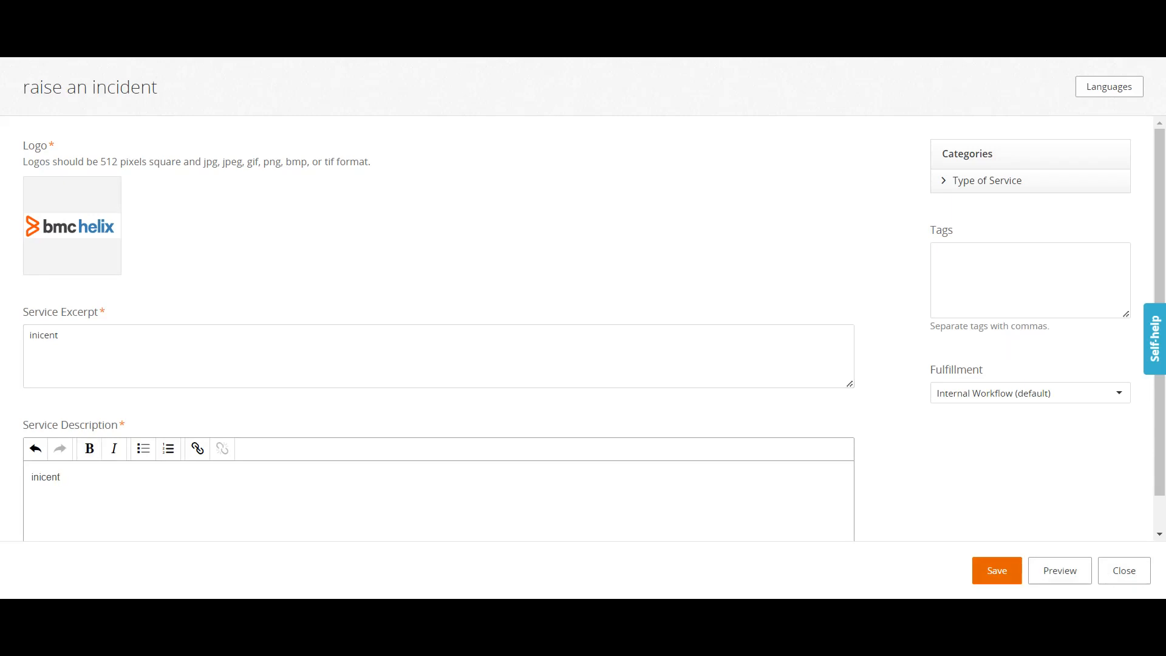
pyautogui.click(996, 570)
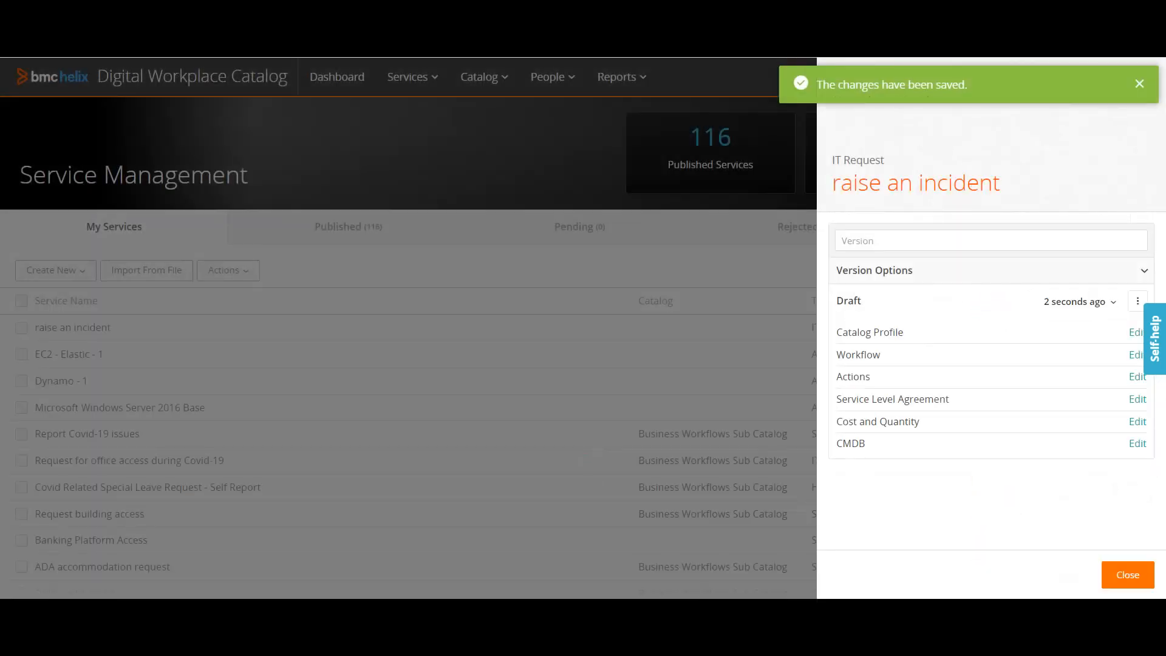
# - Find the CreateIncident workflow in the workflow library and assign it to the raise an incident service
pyautogui.click(1135, 355)
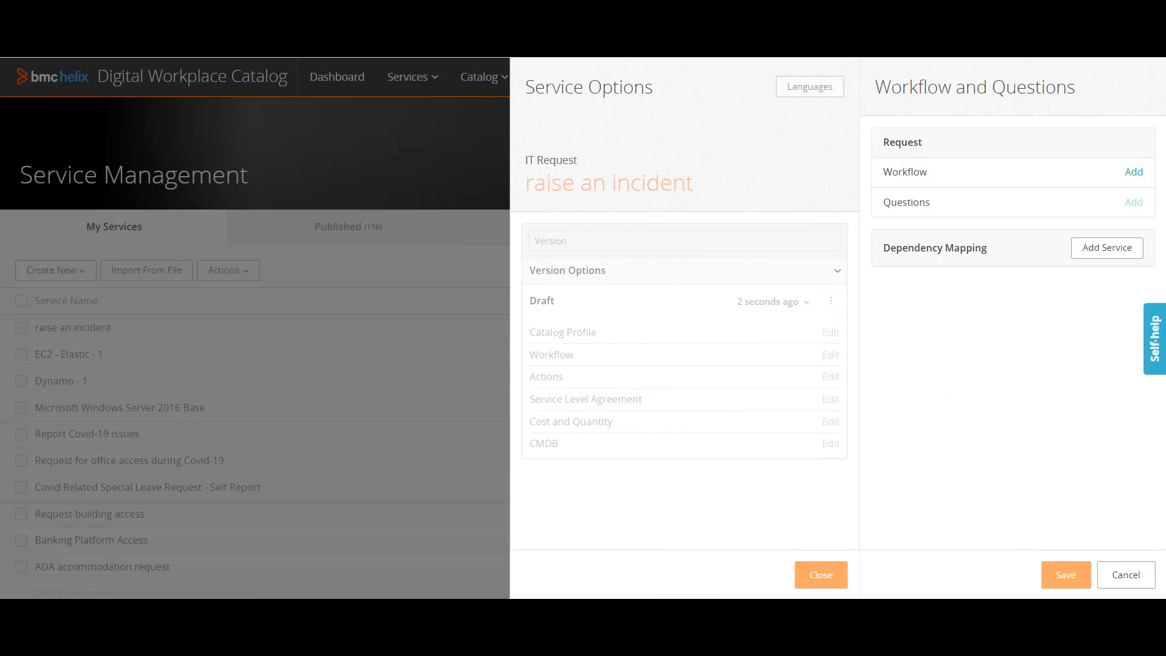
pyautogui.click(1133, 172)
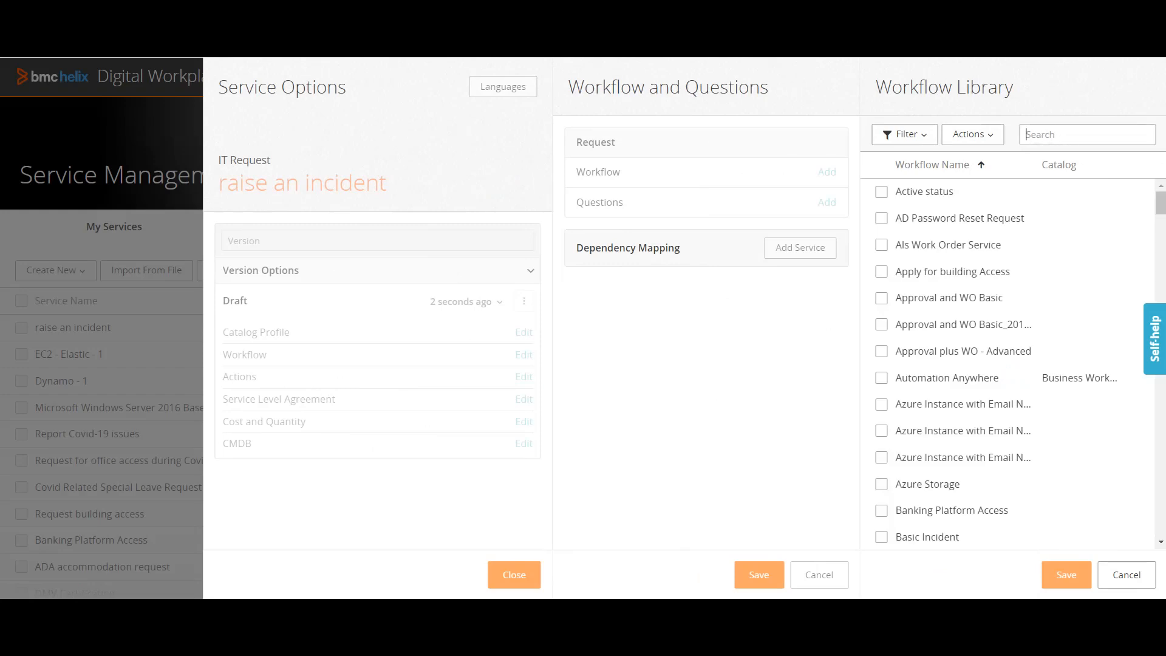
pyautogui.write('i')
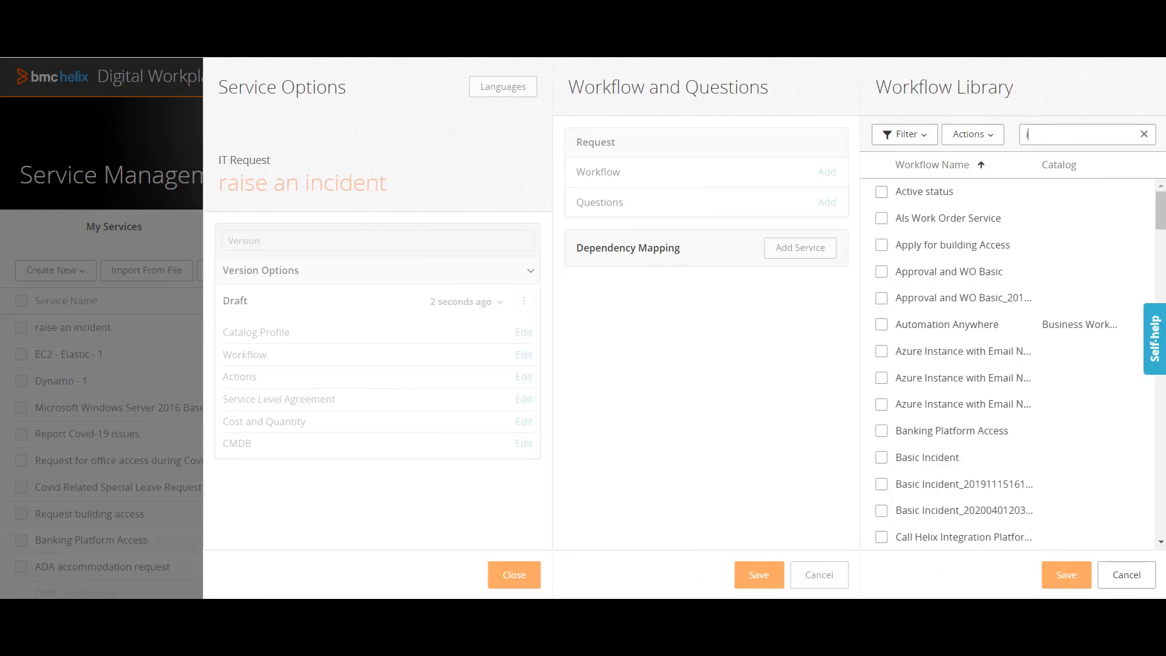
pyautogui.press('BackSpace')
pyautogui.write('c')
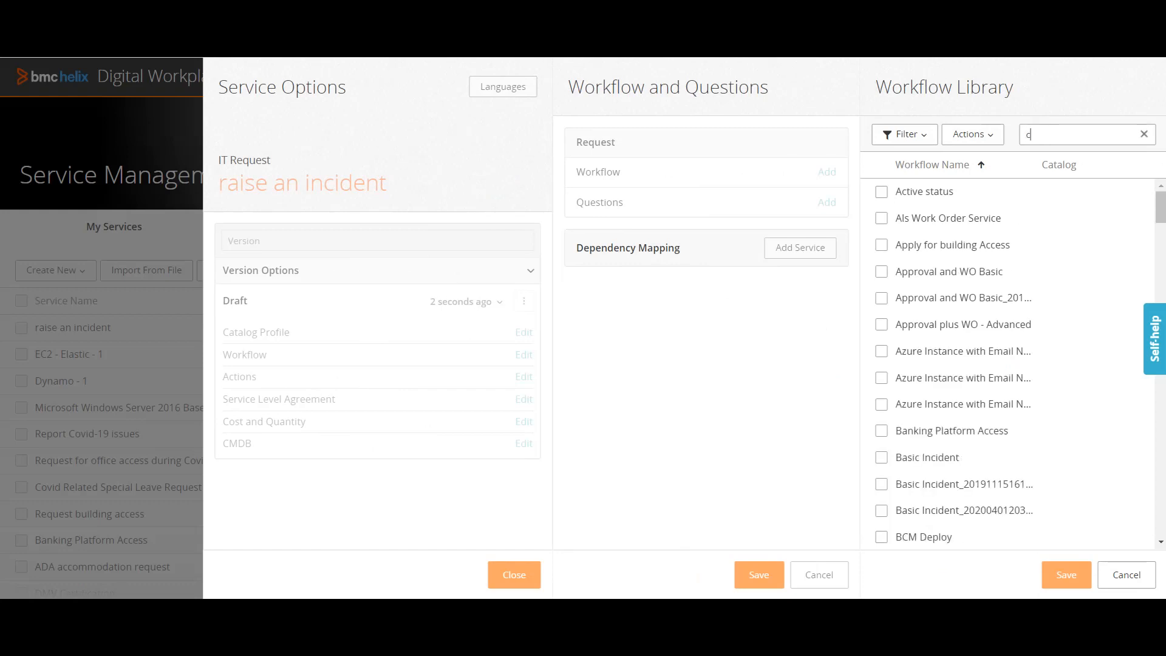
pyautogui.write('rea')
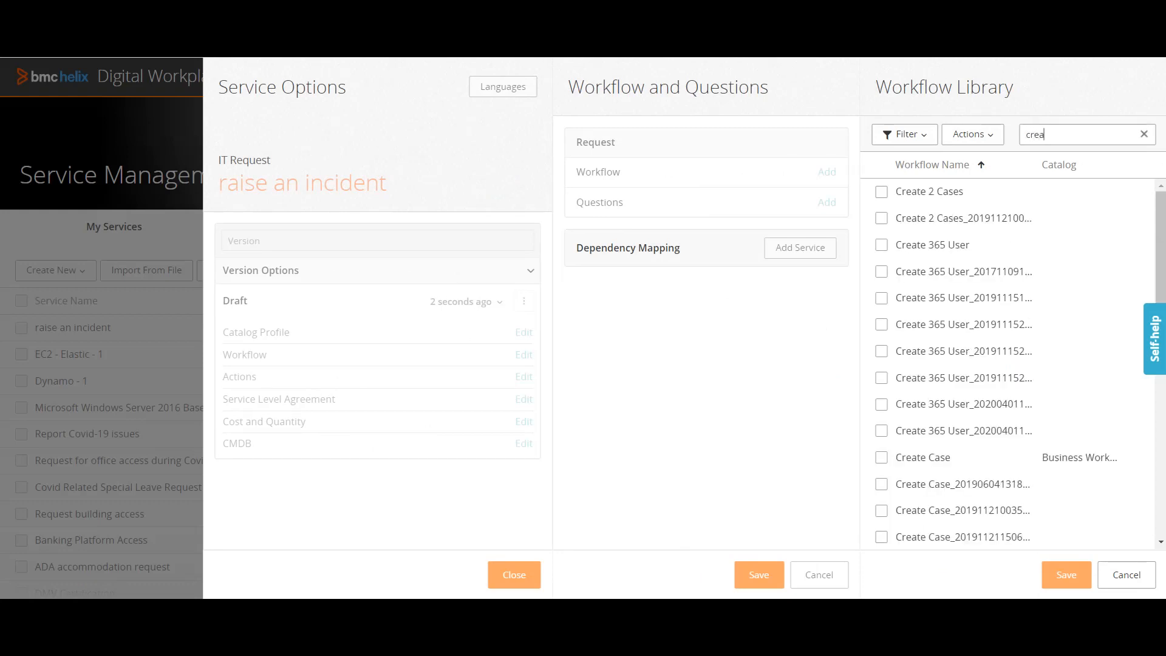
pyautogui.write('tei')
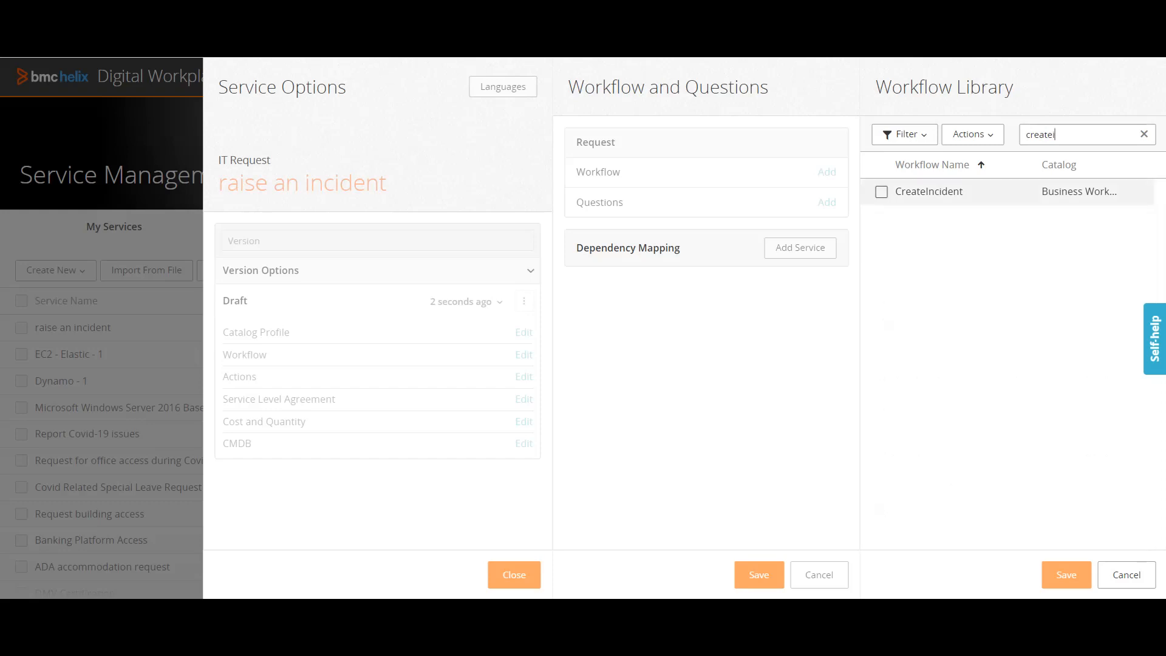
pyautogui.click(881, 192)
pyautogui.click(1066, 574)
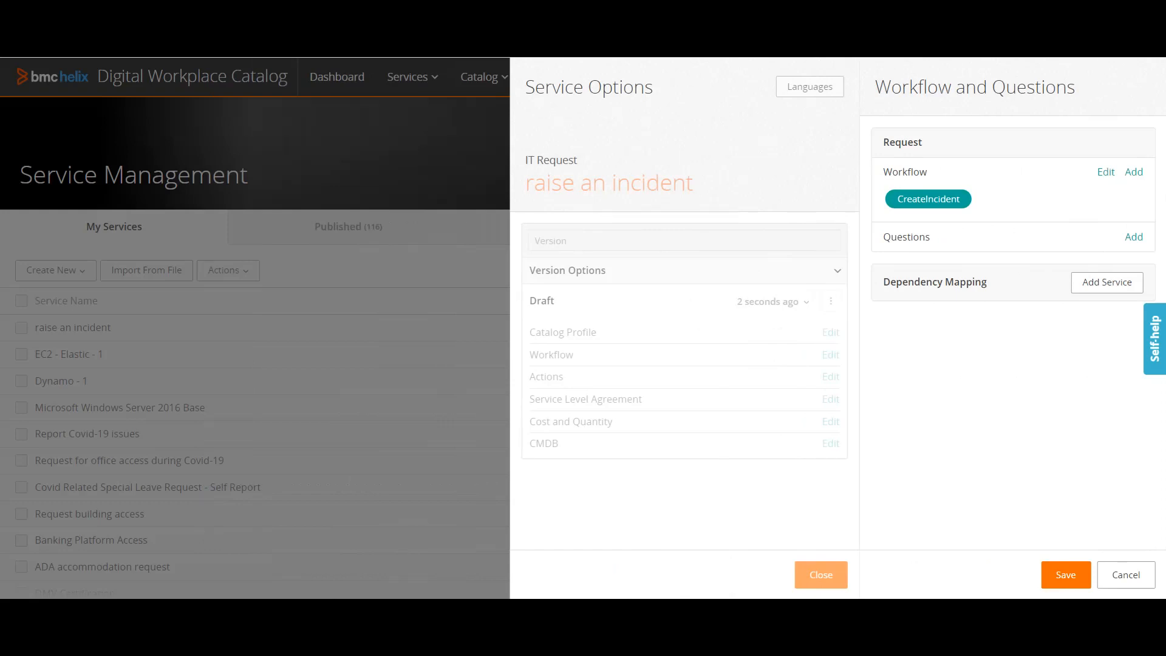
# - Create a single-user request questionnaire for the service and dismiss the custom question tip
pyautogui.click(1132, 236)
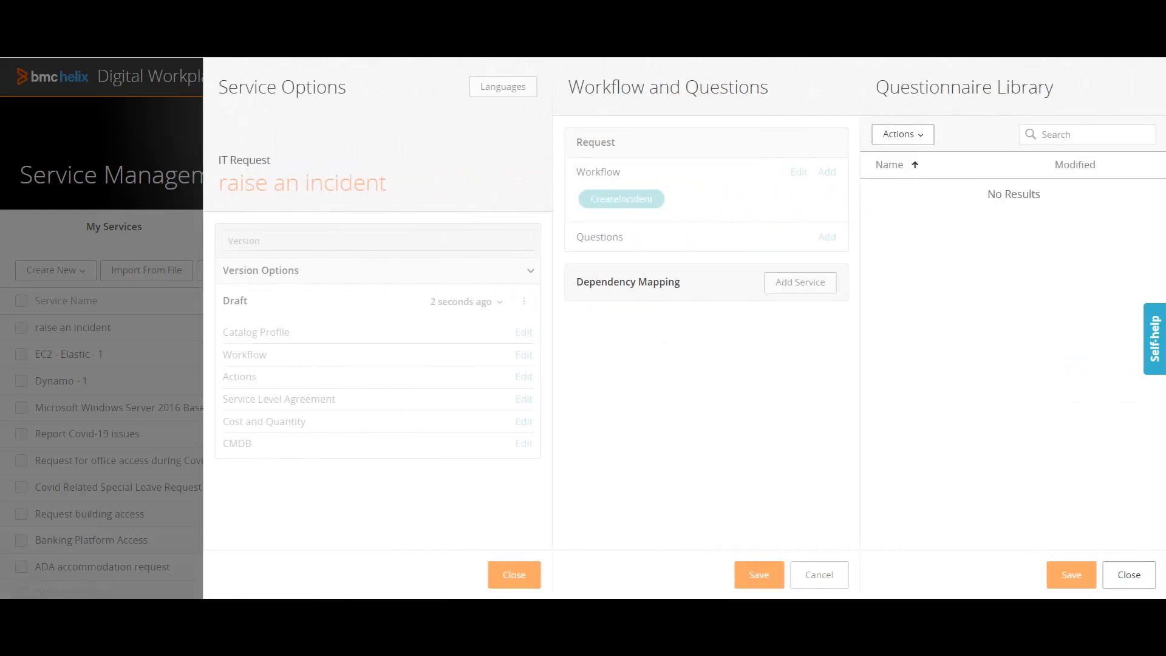
pyautogui.click(902, 134)
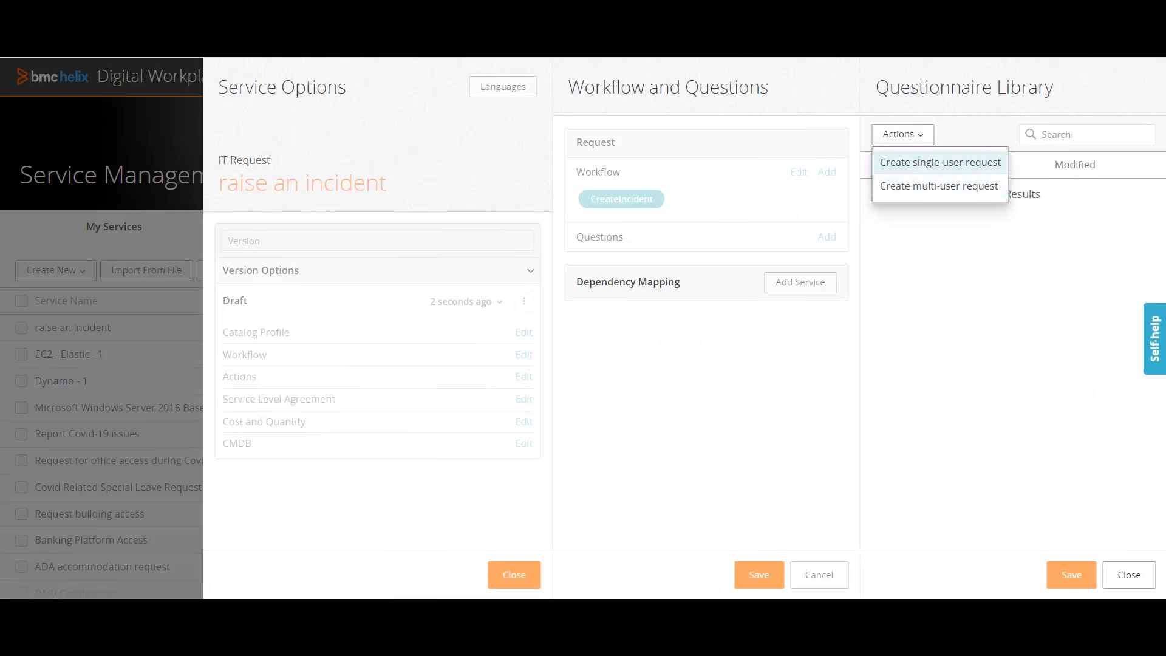
pyautogui.click(940, 163)
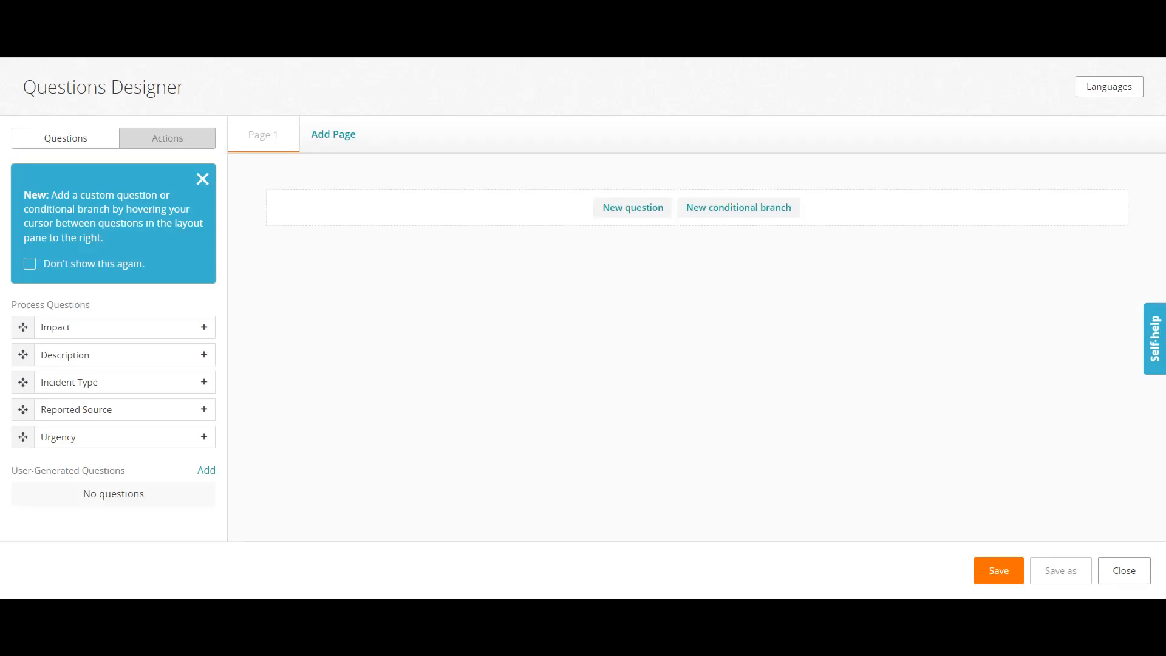
pyautogui.click(202, 179)
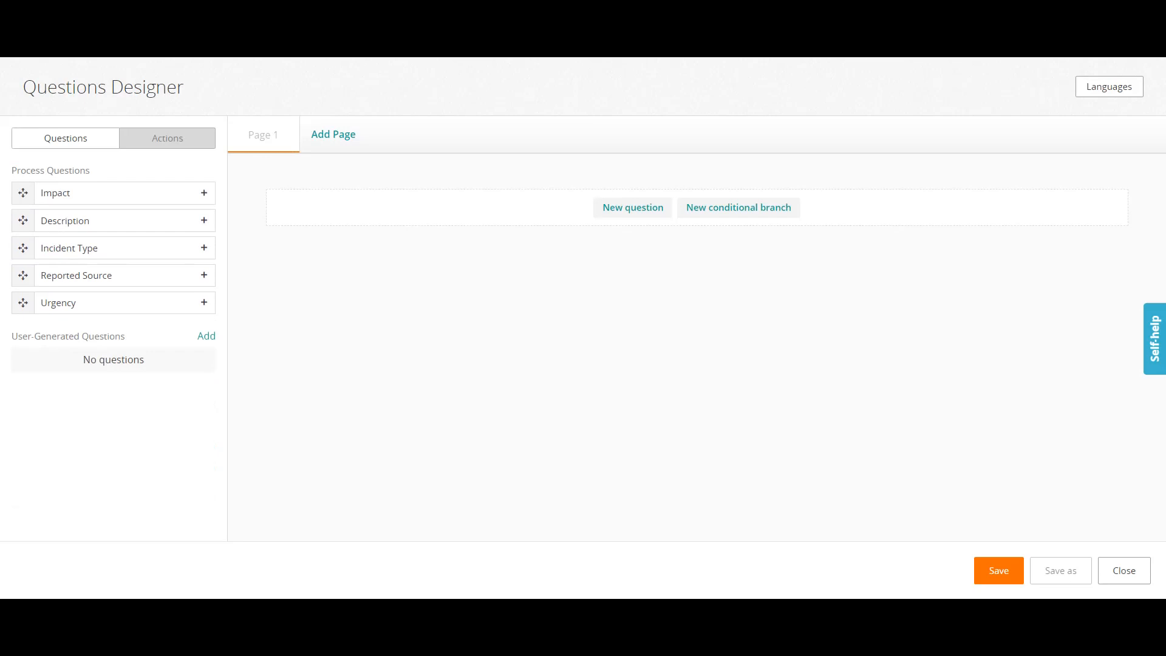
# - Add the Impact process question as a Dropdown (single select) and start adding a static question value
pyautogui.click(204, 193)
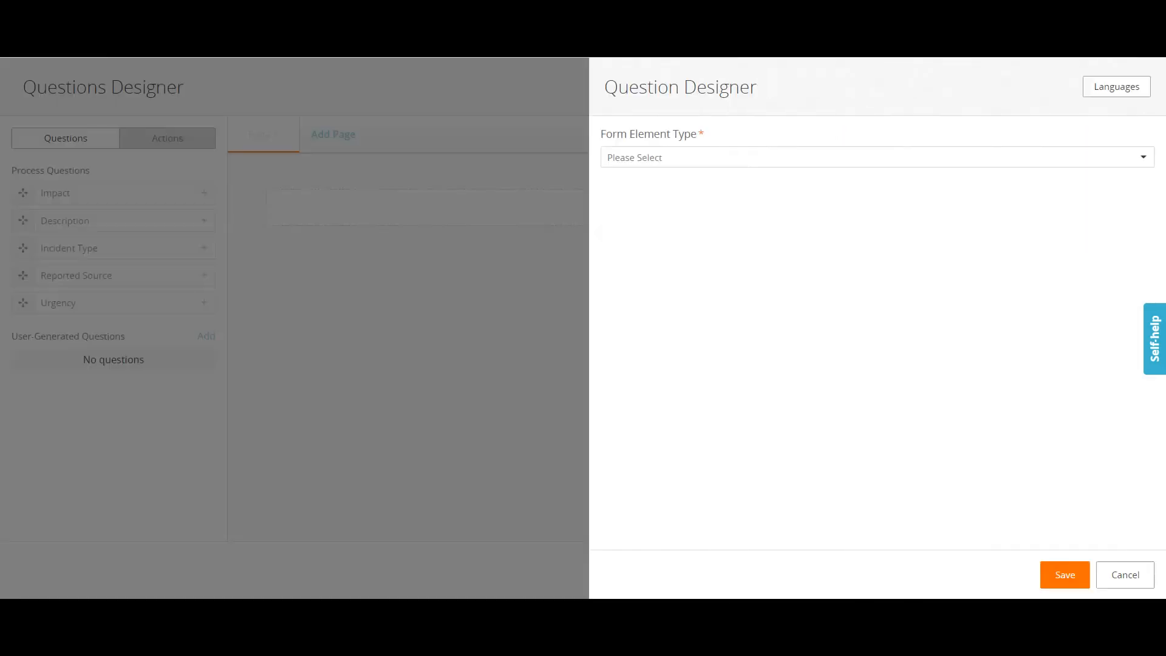
pyautogui.click(876, 158)
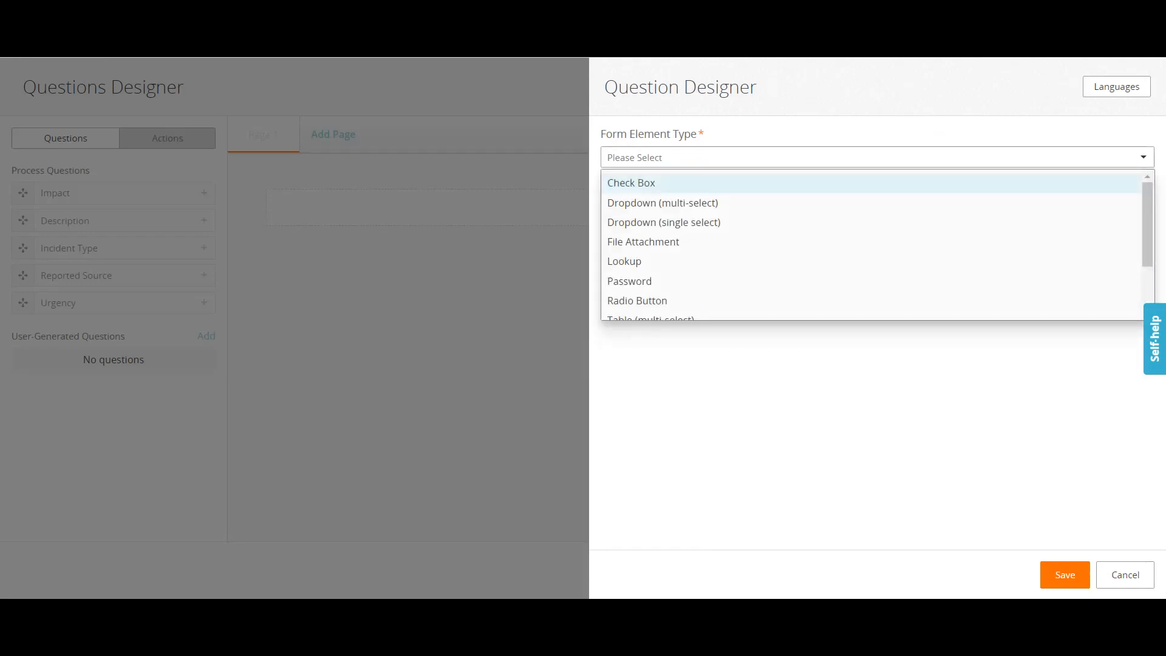
pyautogui.scroll(-2, 871, 225)
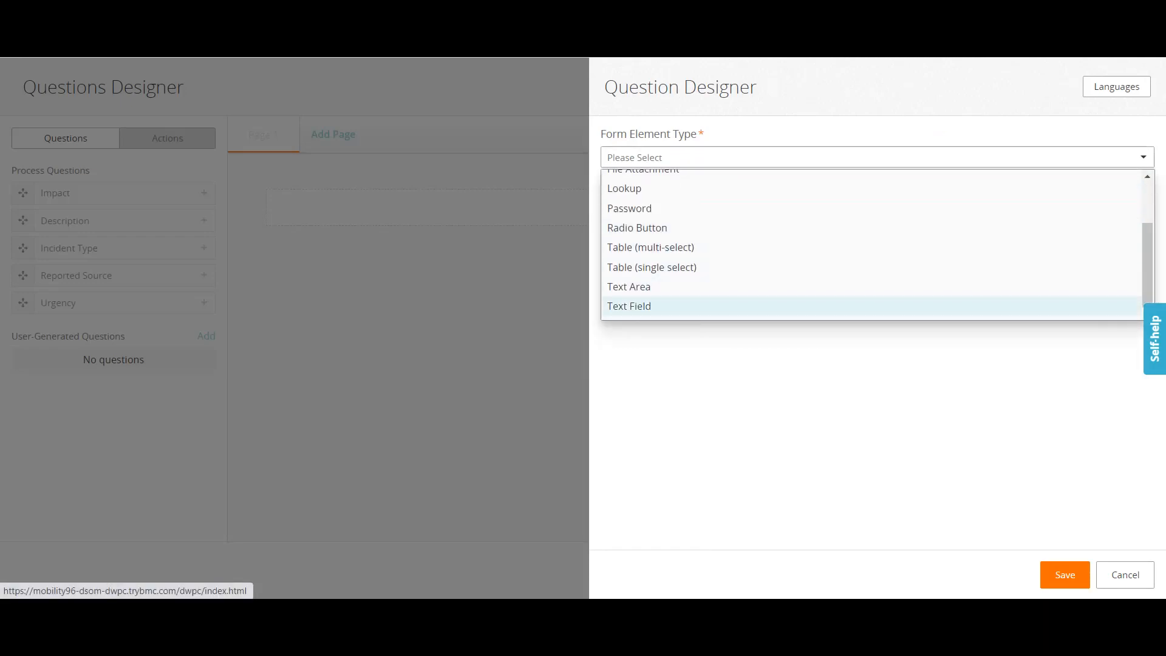
pyautogui.scroll(2, 870, 255)
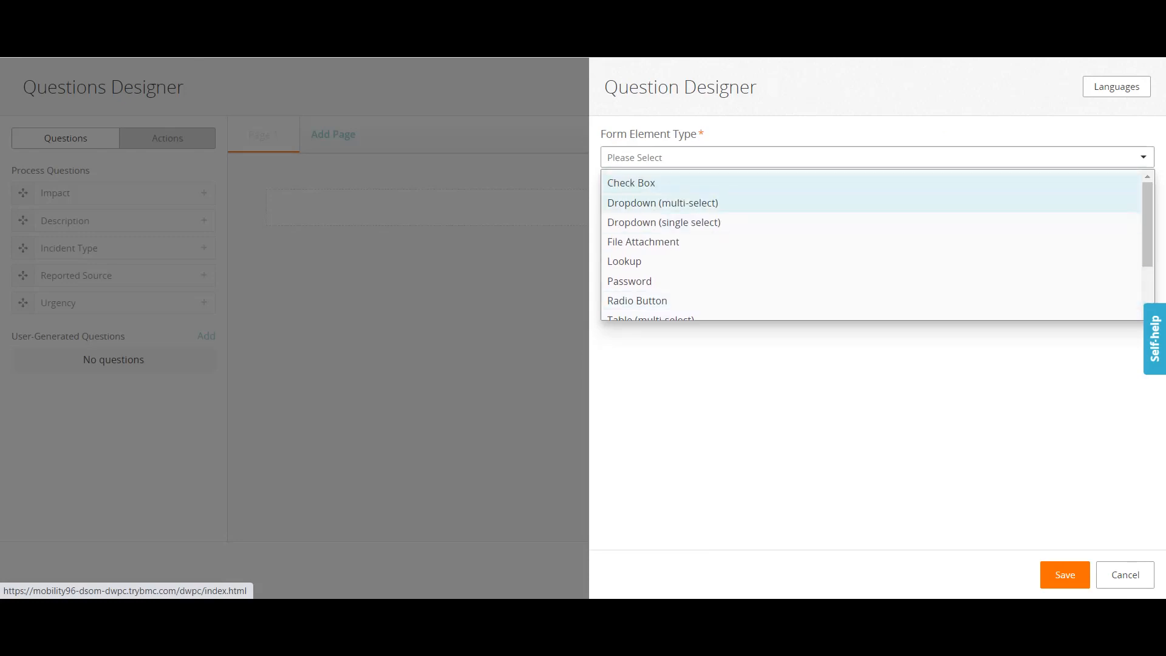
pyautogui.click(664, 223)
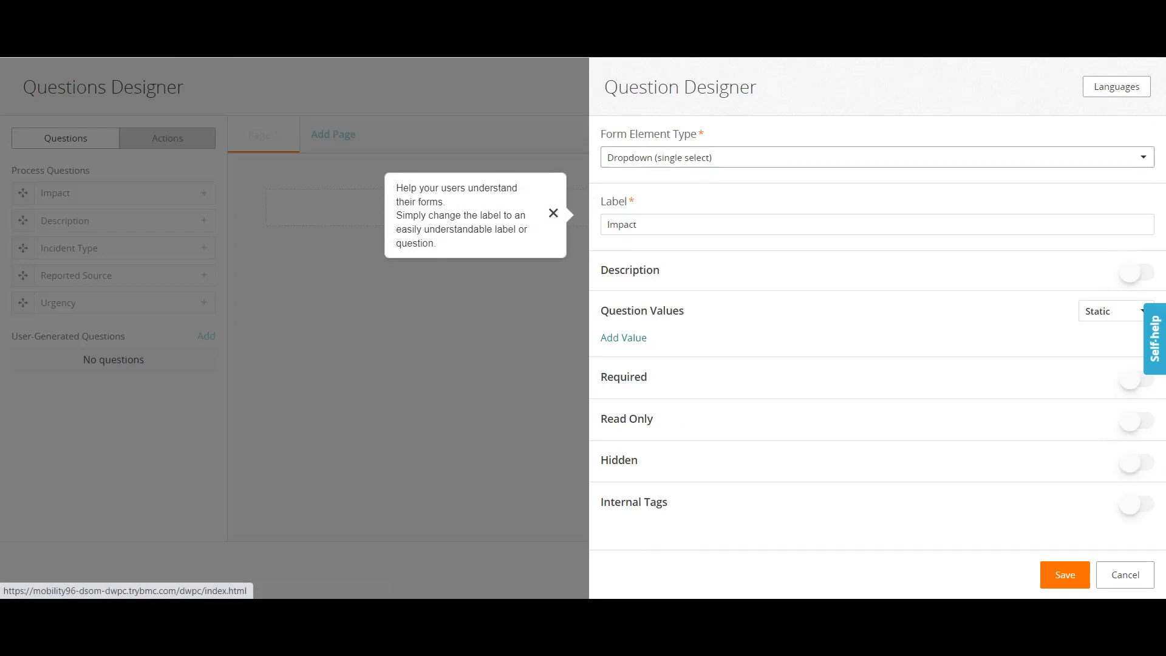
pyautogui.click(623, 338)
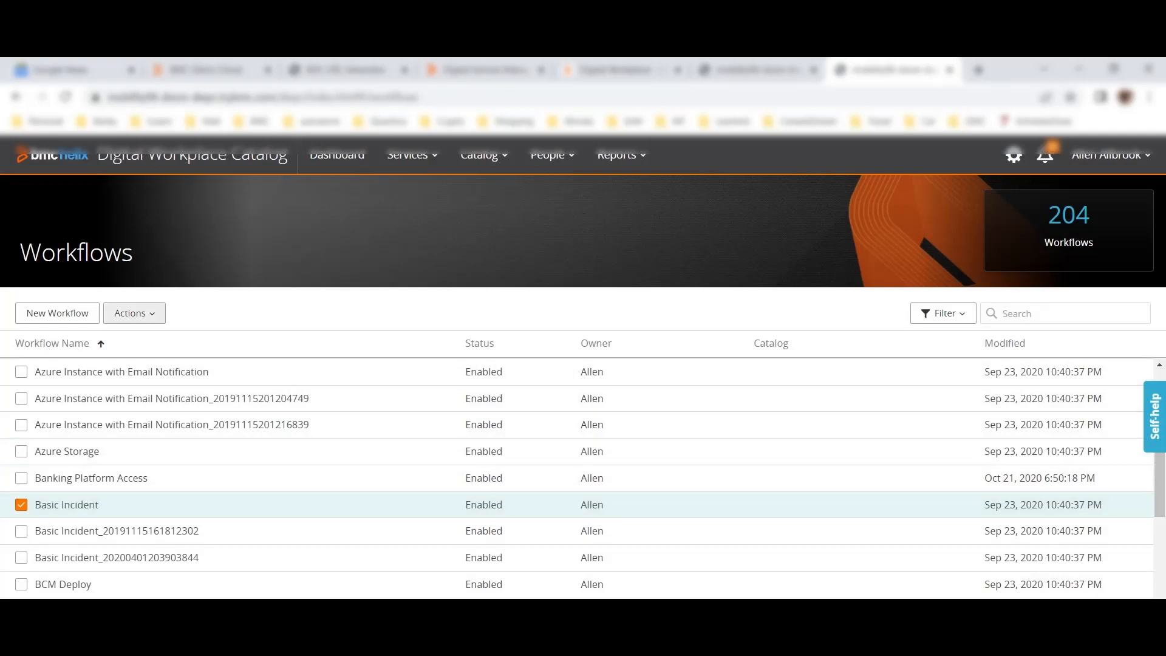
# - Open the selected Basic Incident workflow for reference, and return through the dashboard to the service management list
pyautogui.click(134, 312)
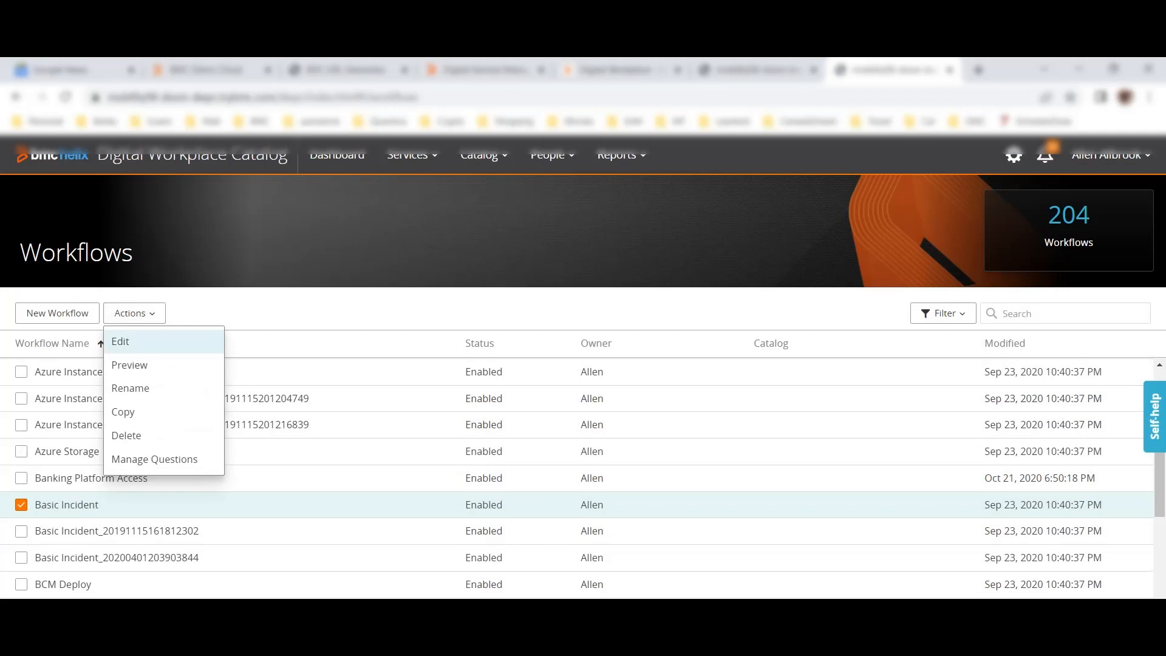
pyautogui.click(120, 342)
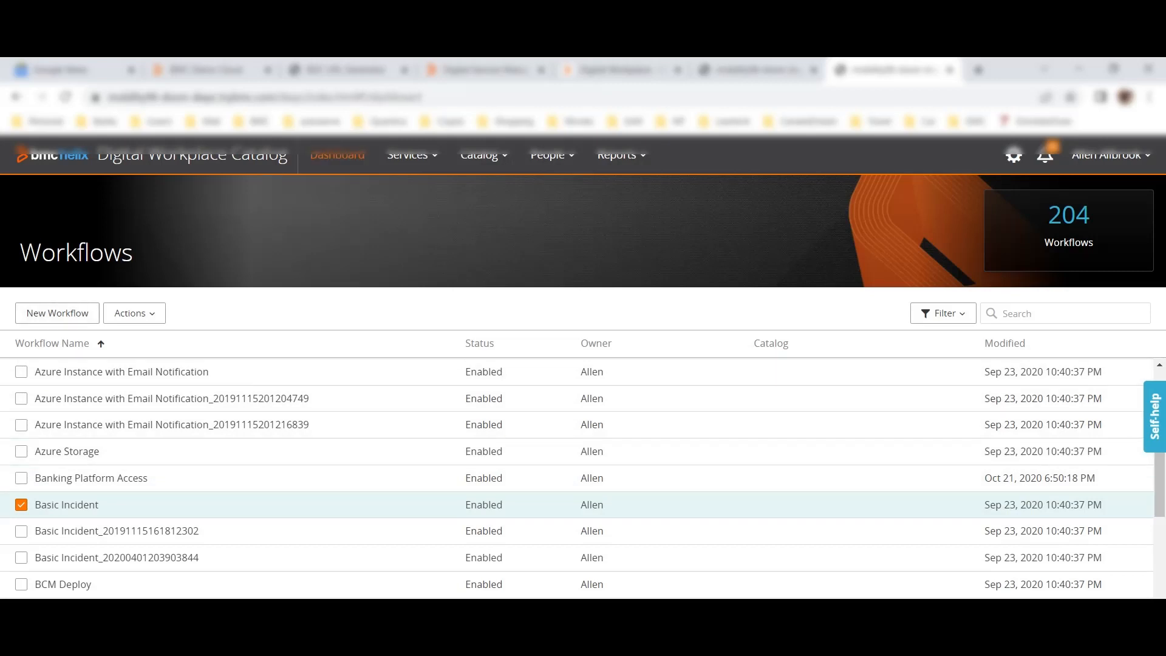
pyautogui.click(337, 155)
pyautogui.click(212, 538)
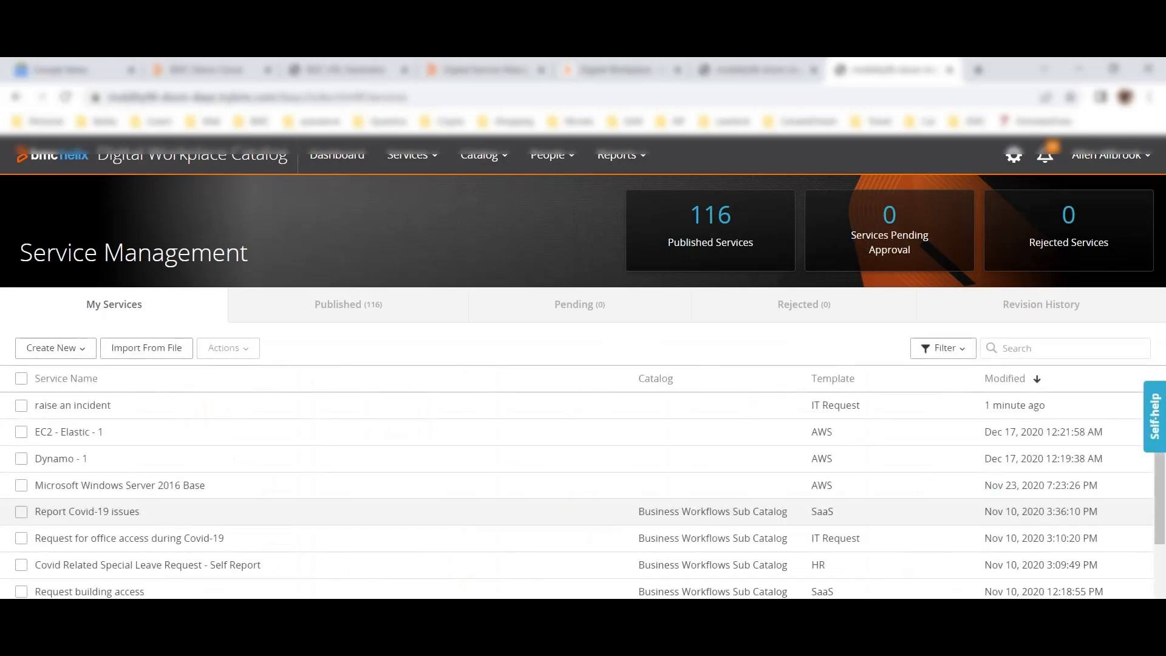
pyautogui.click(987, 348)
pyautogui.write('rais')
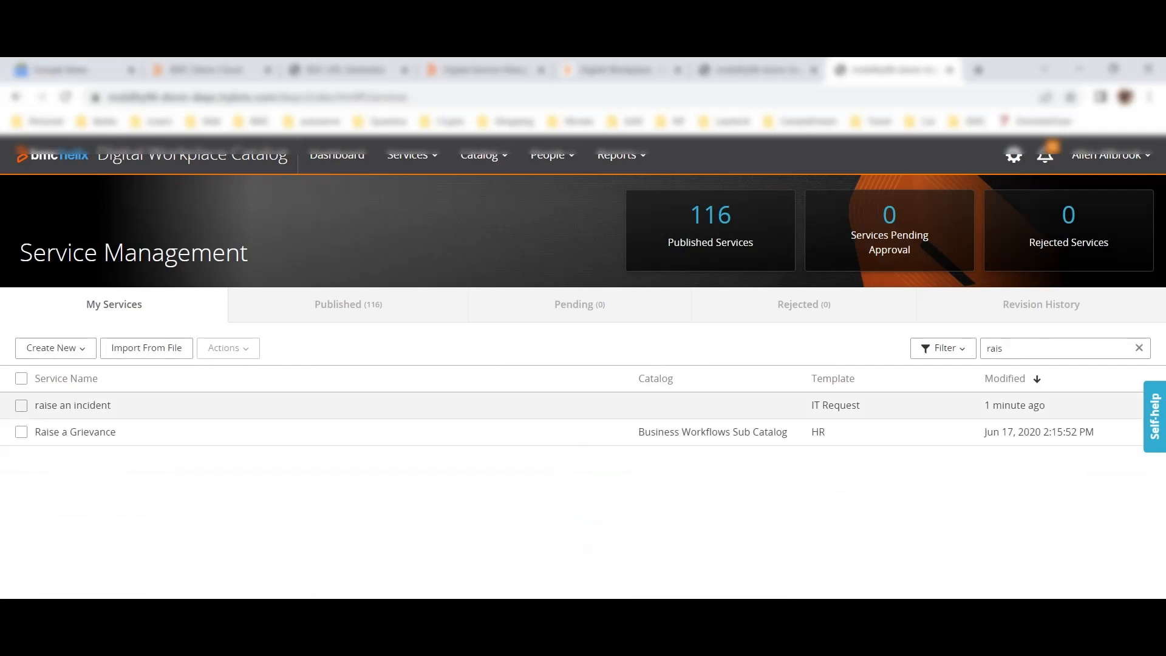
pyautogui.click(21, 432)
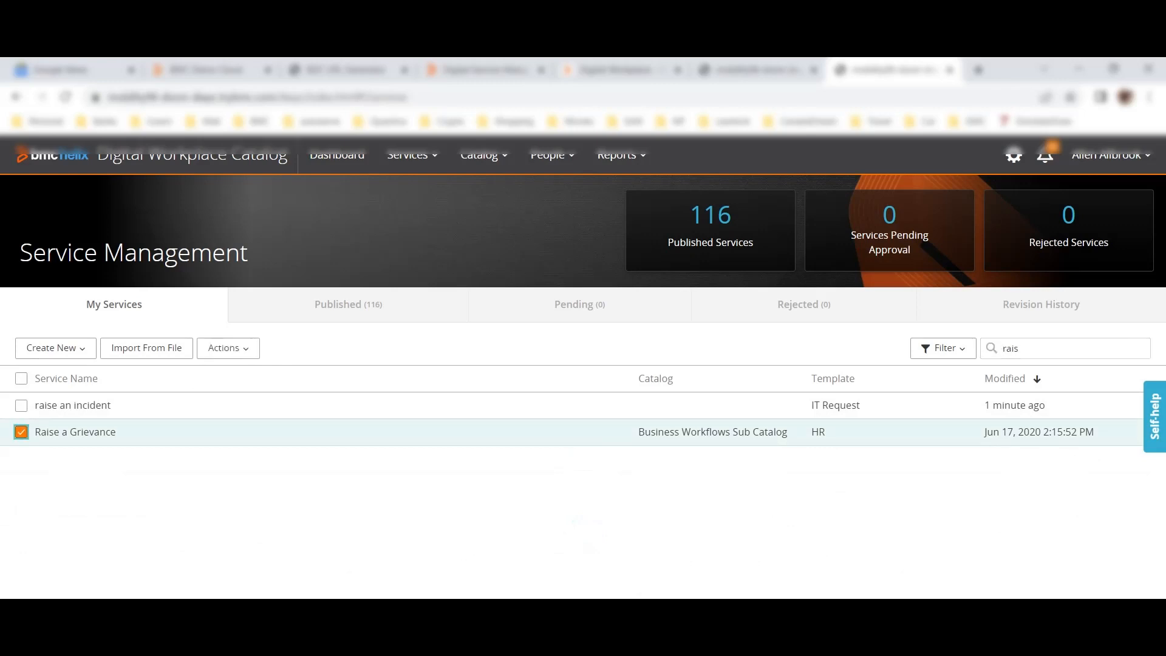
pyautogui.click(22, 432)
# - Search the services for "issue" and open the VPN questionnaire assigned to the Report VPN Issue service for reference
pyautogui.moveTo(1029, 348); pyautogui.dragTo(958, 349)
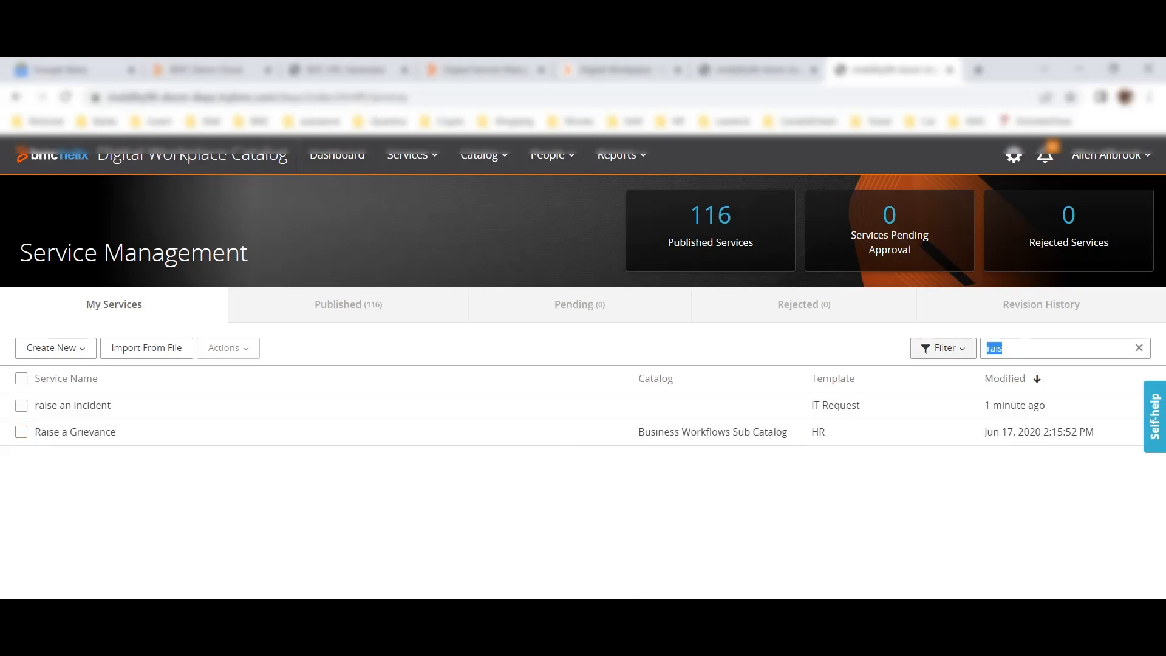
pyautogui.write('issu')
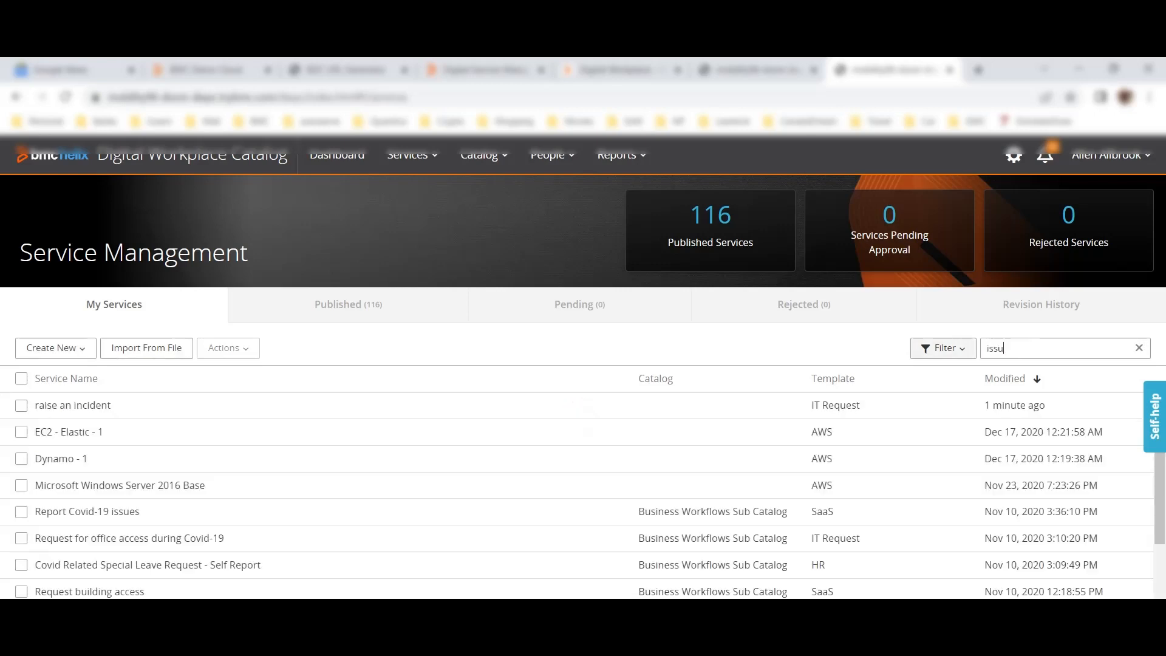
pyautogui.write('e')
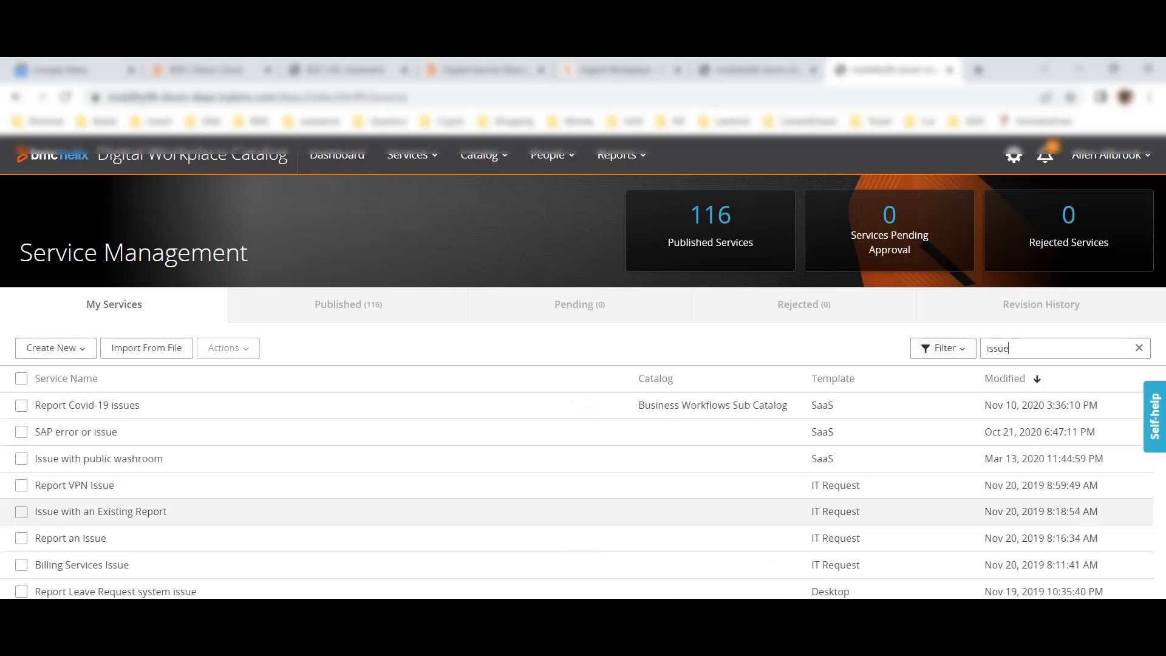
pyautogui.click(21, 485)
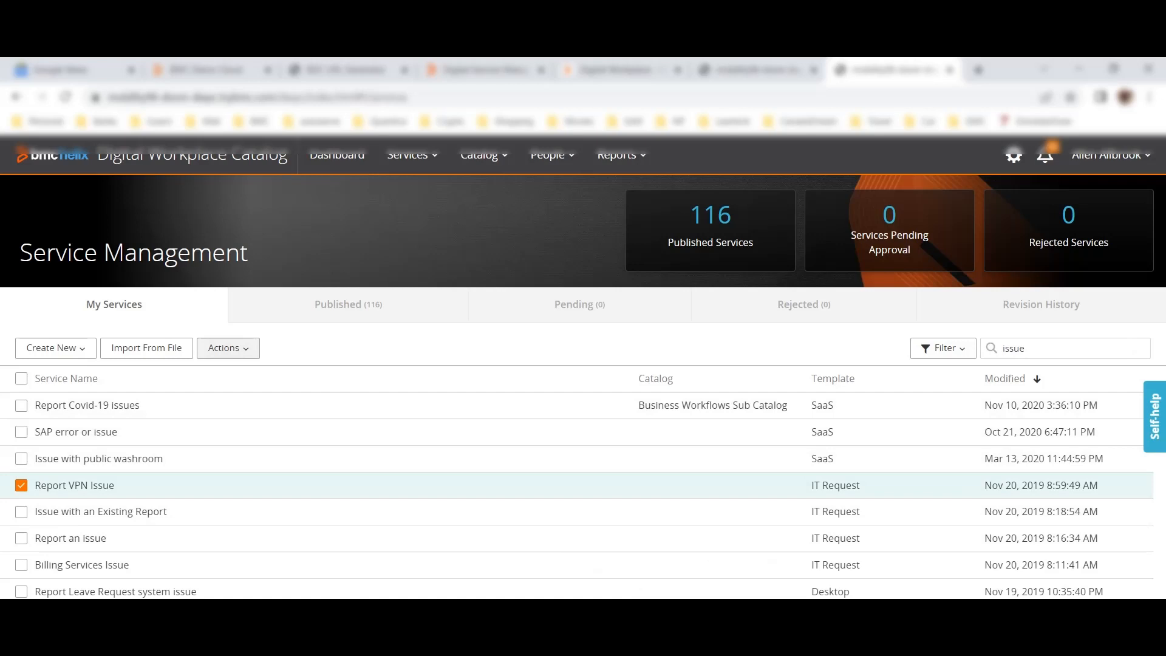
pyautogui.click(227, 348)
pyautogui.click(221, 376)
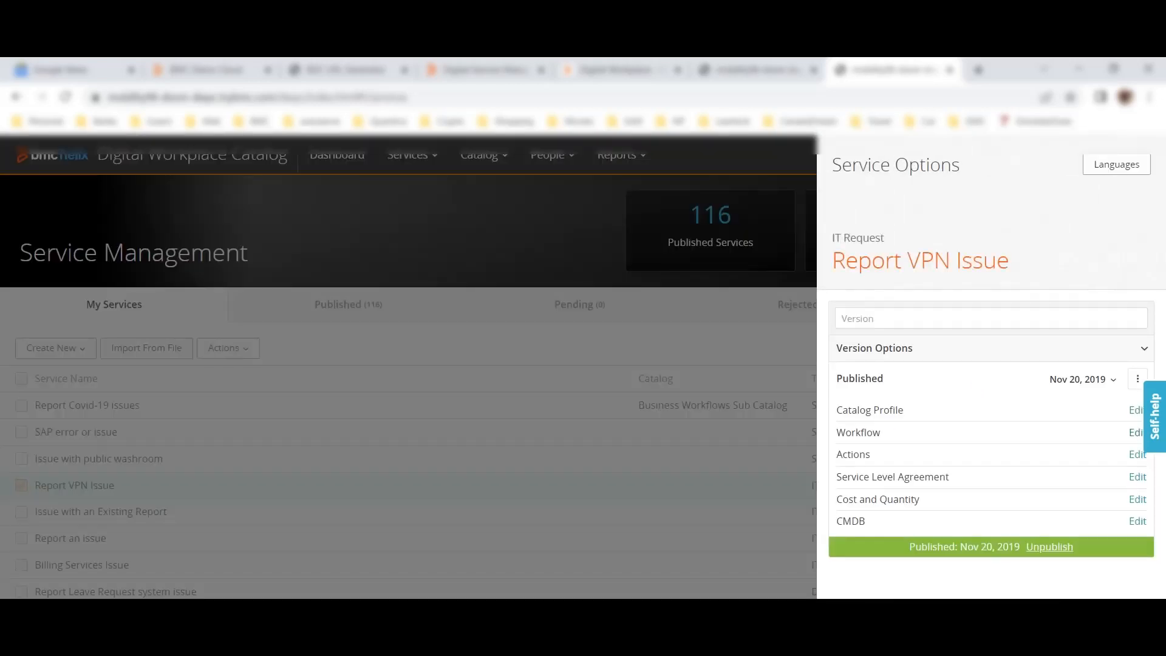
pyautogui.click(1135, 433)
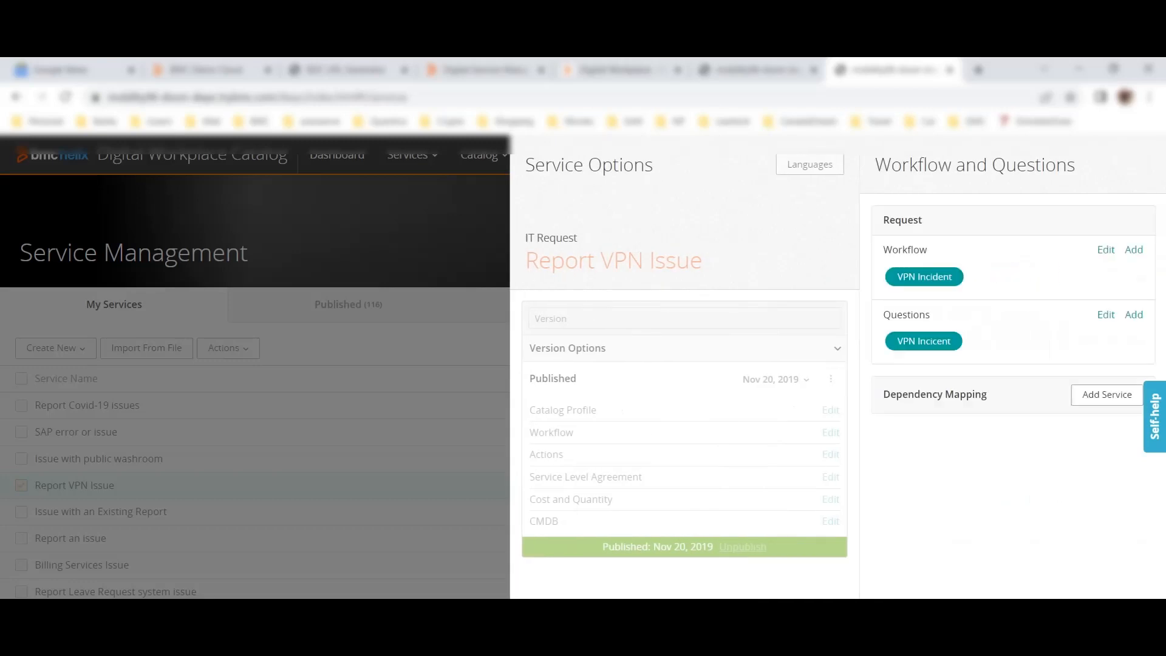
pyautogui.click(923, 341)
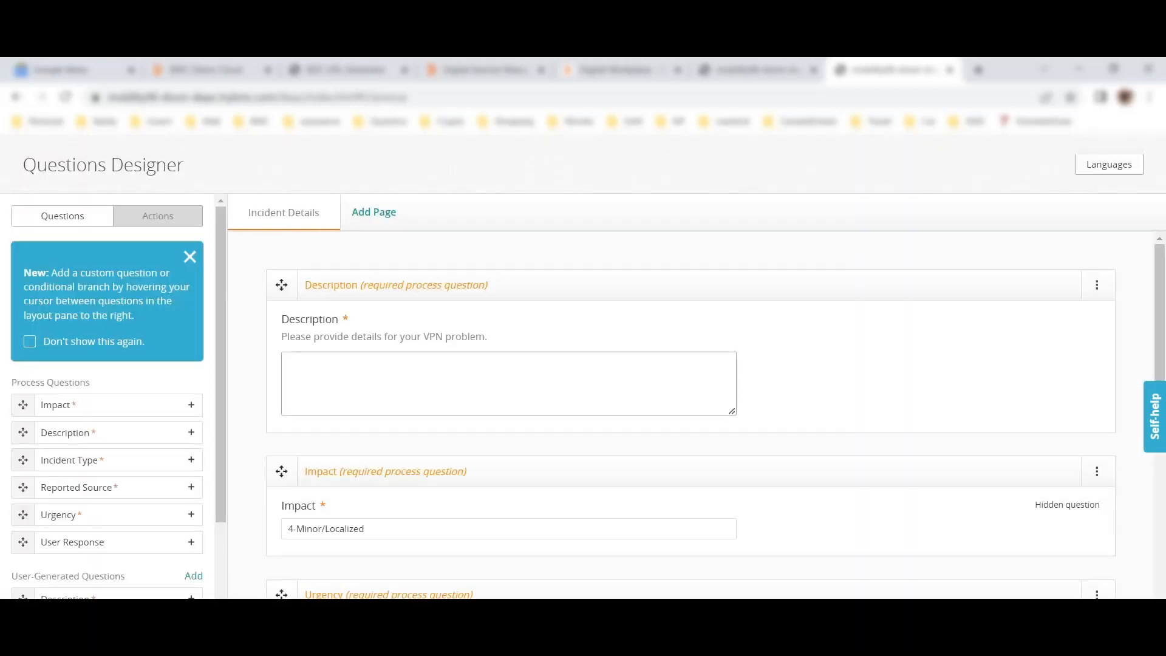
# - Copy 4-Minor/Localized from the reference Impact question into the new Impact question's display and stored values, and save the question
pyautogui.scroll(-1, 509, 383)
pyautogui.tripleClick(328, 453)
pyautogui.hotkey('ctrl', 'c')
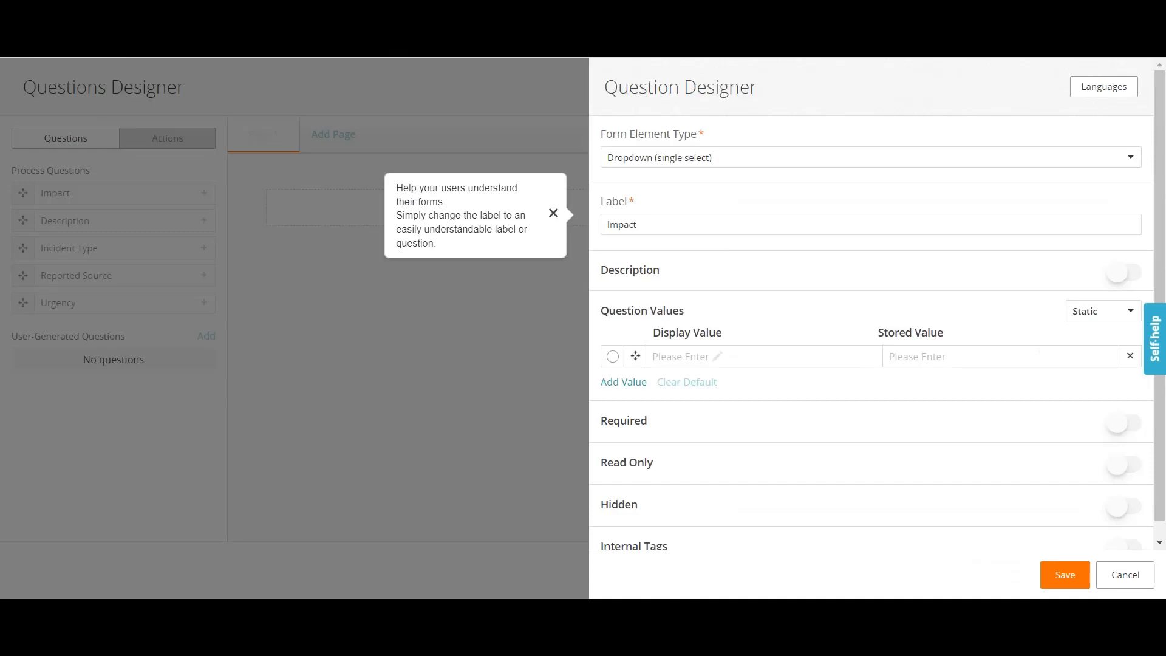
pyautogui.click(684, 357)
pyautogui.hotkey('ctrl', 'v')
pyautogui.click(918, 357)
pyautogui.hotkey('ctrl', 'v')
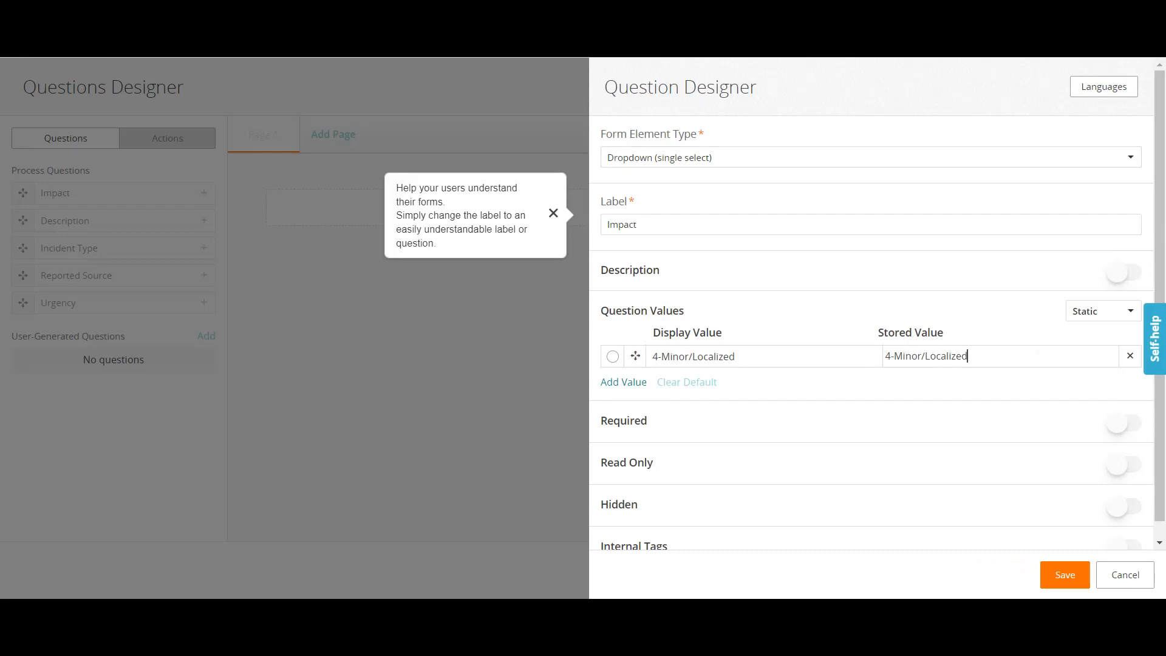
pyautogui.click(1065, 575)
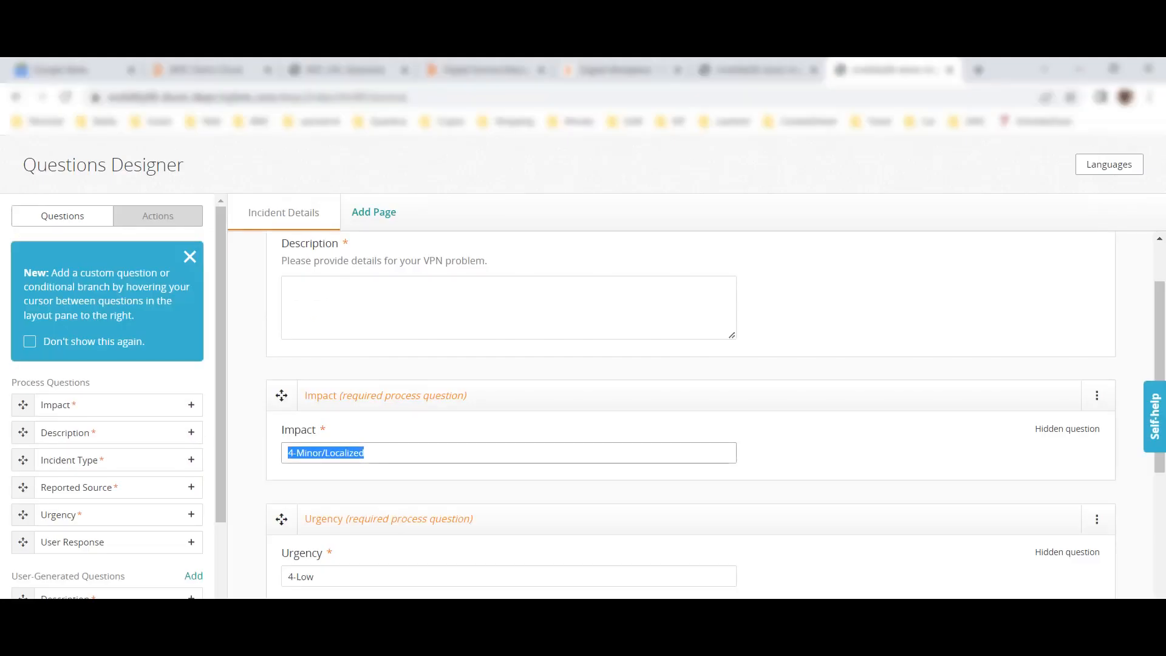
# - Copy the reference Urgency value and add the Urgency process question as a Dropdown (single select)
pyautogui.tripleClick(301, 576)
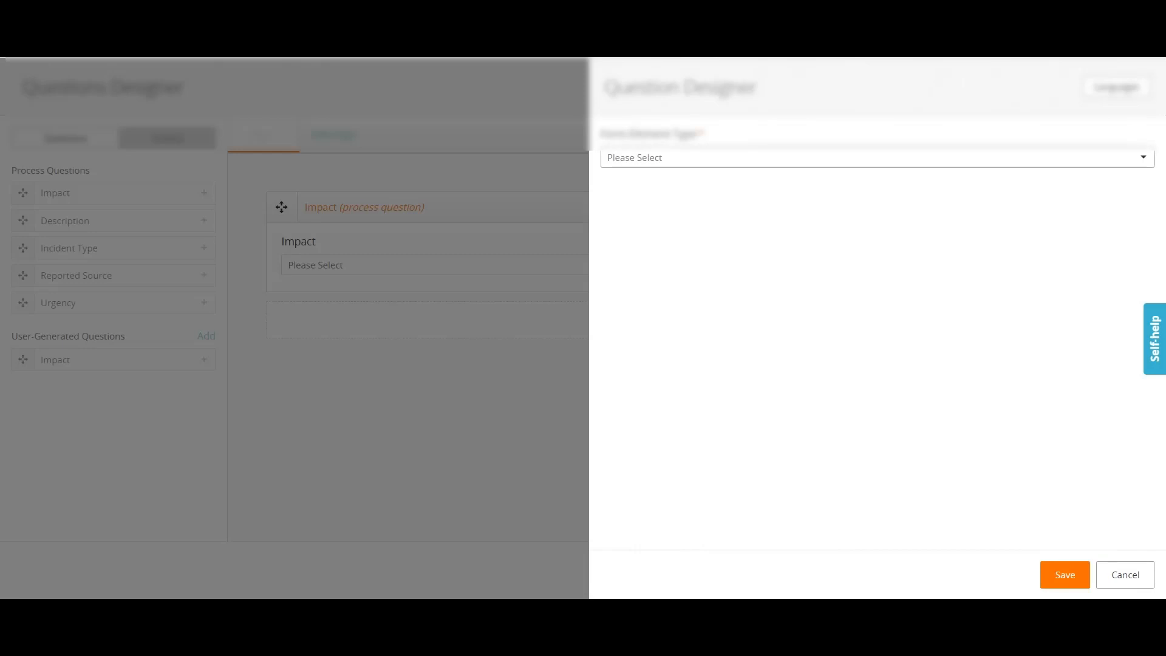
pyautogui.click(877, 158)
pyautogui.scroll(-2, 878, 281)
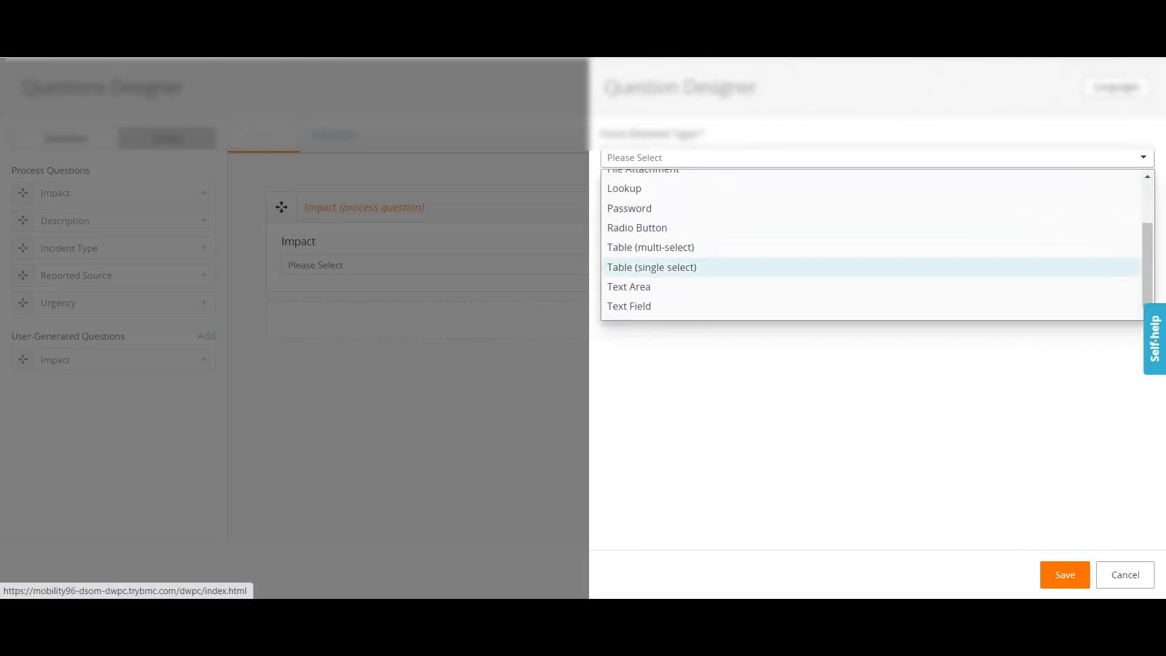
pyautogui.scroll(3, 871, 243)
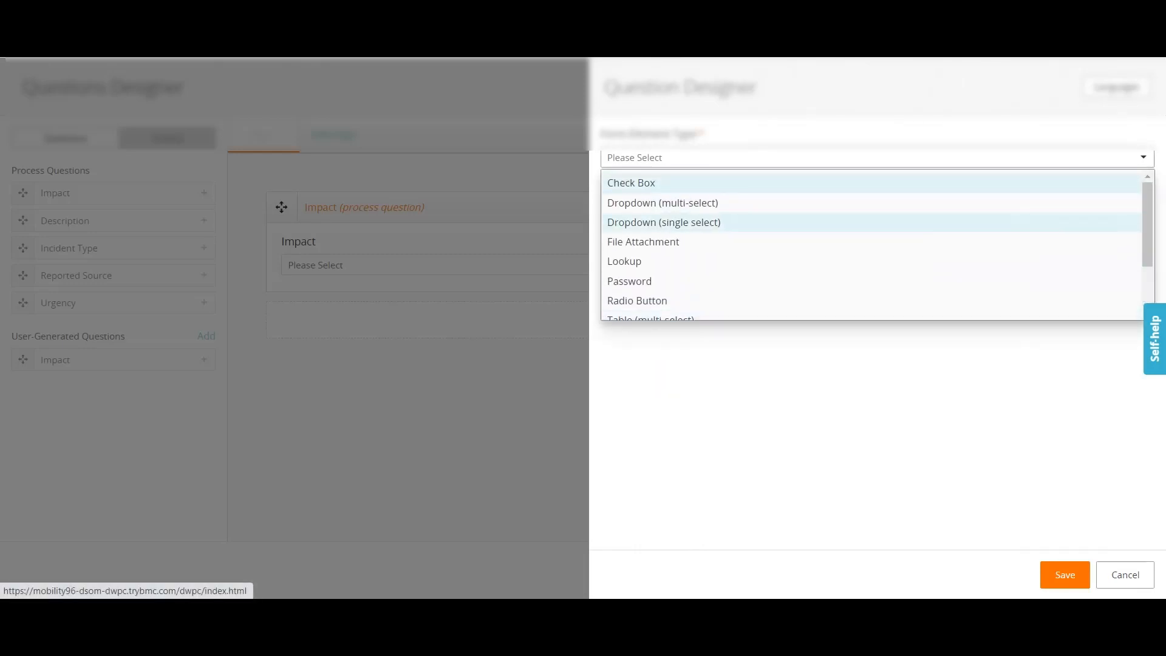
pyautogui.click(664, 222)
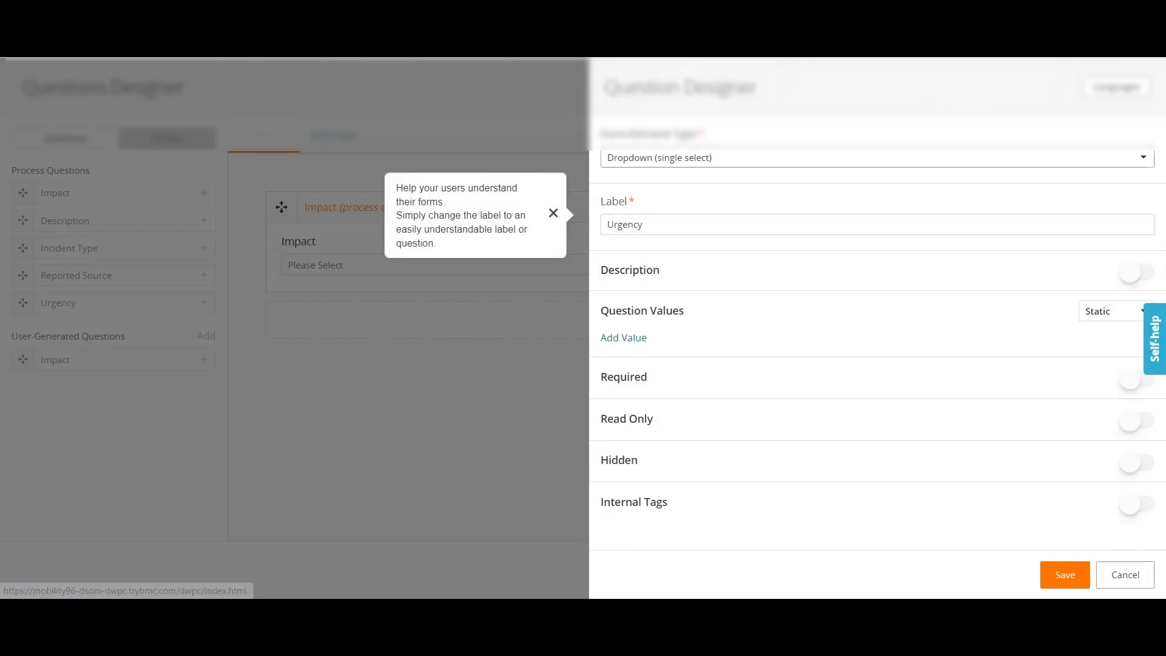
# - Add a static question value with 4-Low as both display and stored value, and save the Urgency question
pyautogui.click(623, 338)
pyautogui.write('4-Low')
pyautogui.click(953, 356)
pyautogui.write('4-Low')
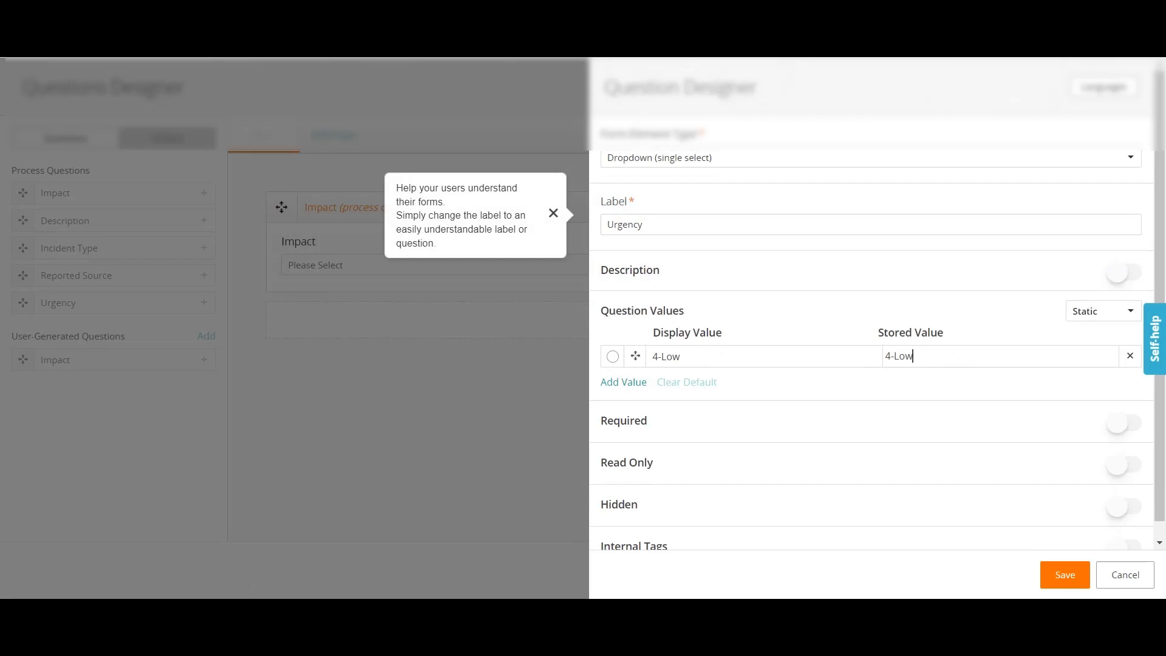
pyautogui.click(1120, 465)
pyautogui.scroll(-1, 871, 350)
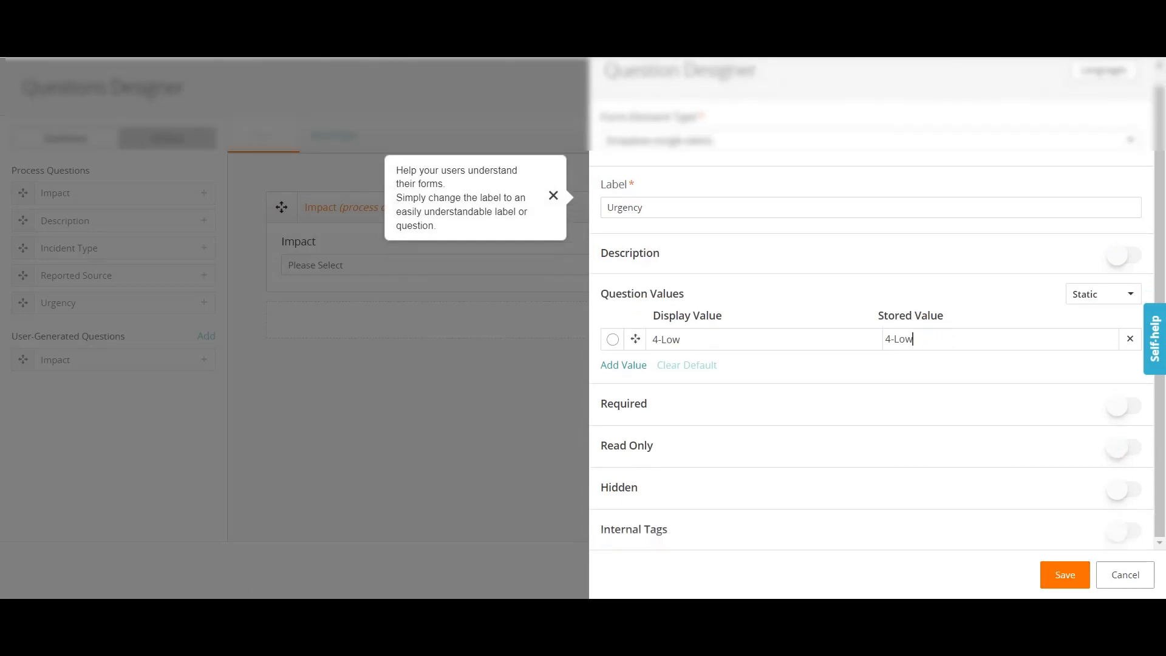
pyautogui.click(1065, 574)
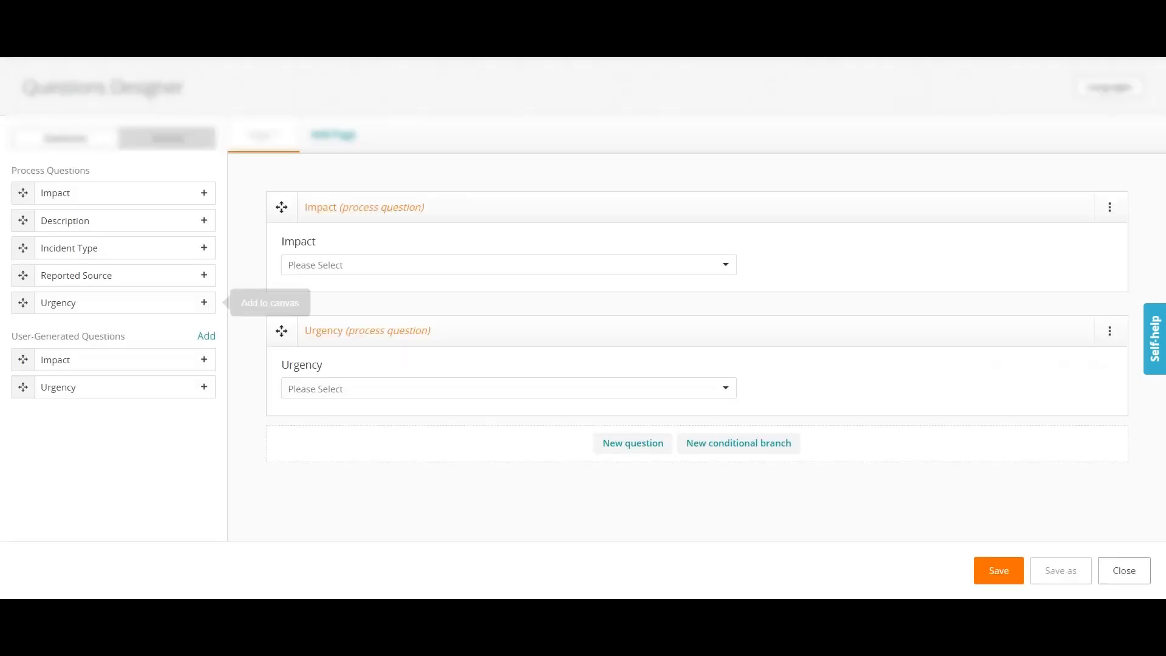
# - Add the Description process question as a Text Area and save it
pyautogui.click(207, 336)
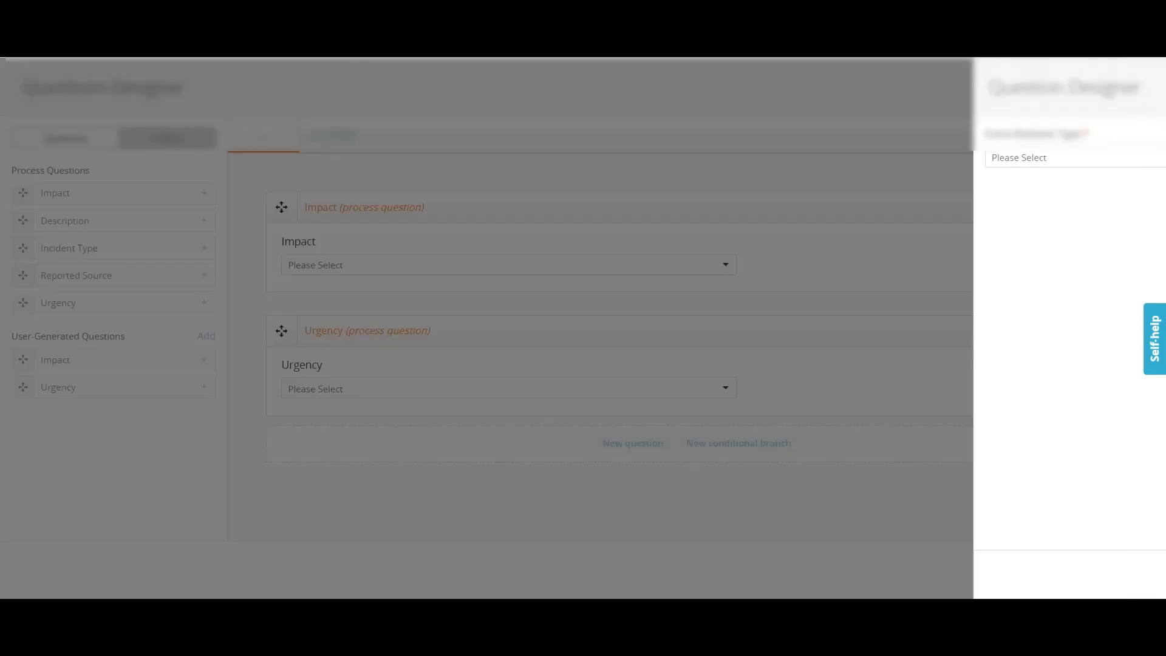
pyautogui.click(877, 158)
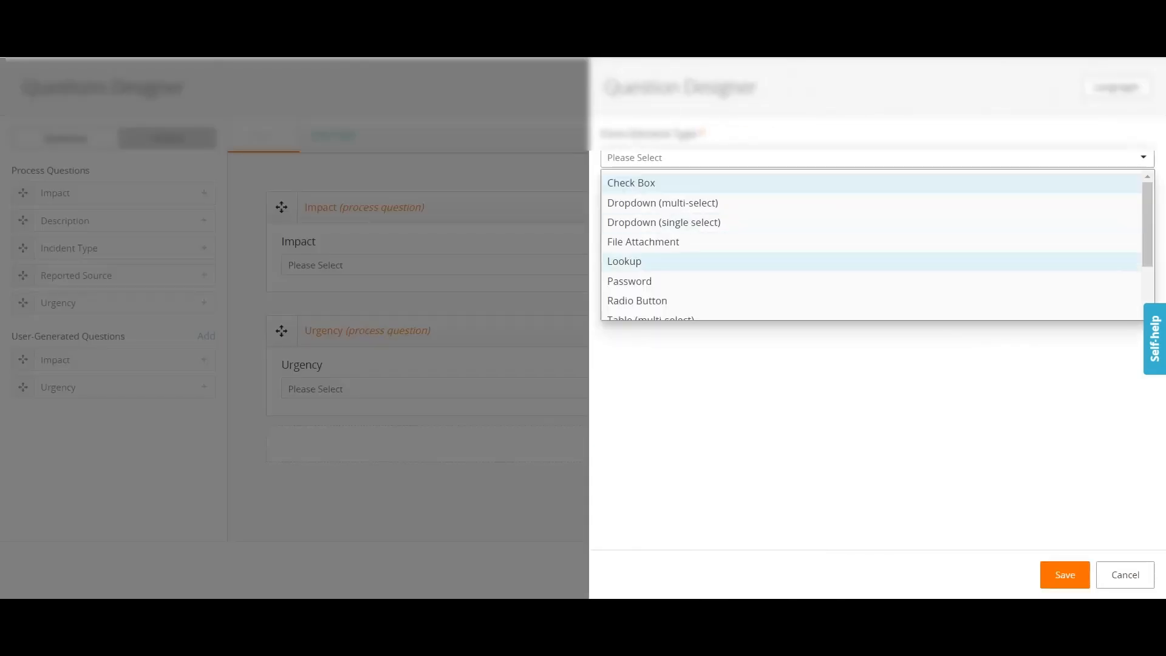
pyautogui.scroll(-2, 877, 267)
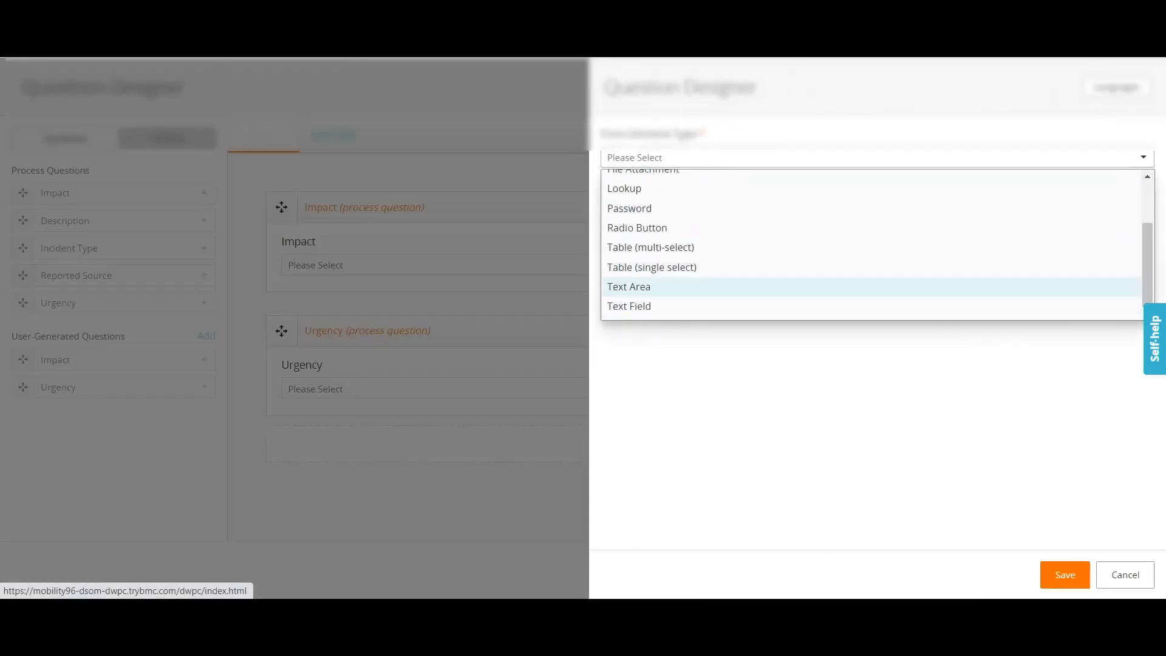
pyautogui.click(628, 287)
pyautogui.click(1064, 574)
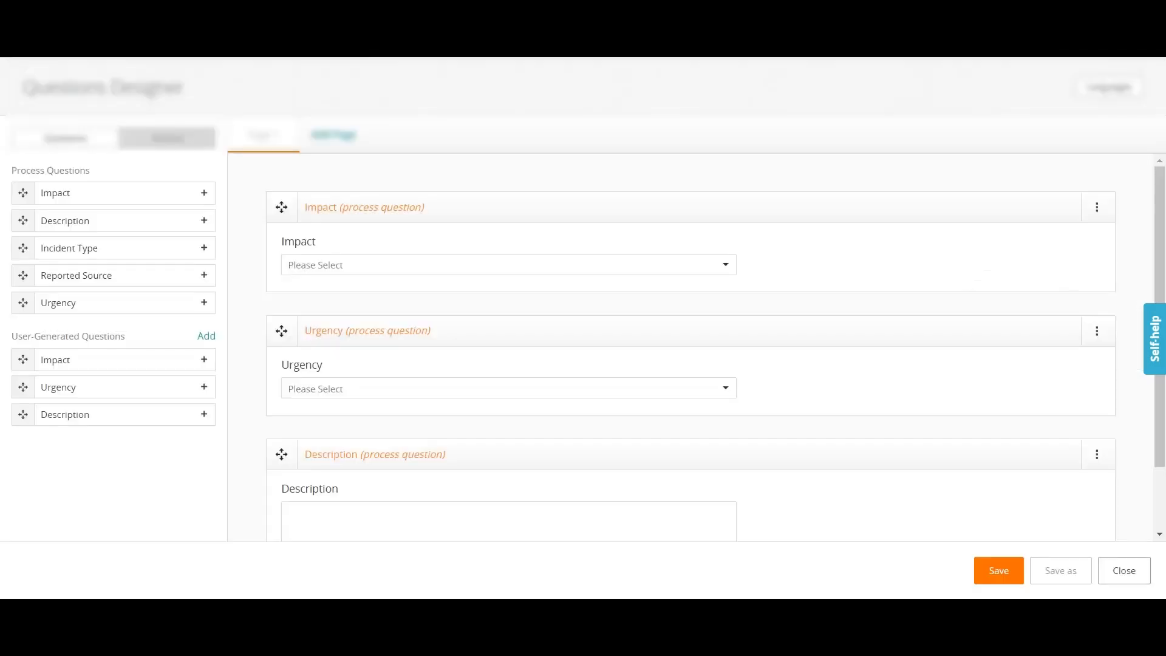
# - Add the Incident Type process question as a Dropdown (single select) with an empty static value row
pyautogui.click(206, 336)
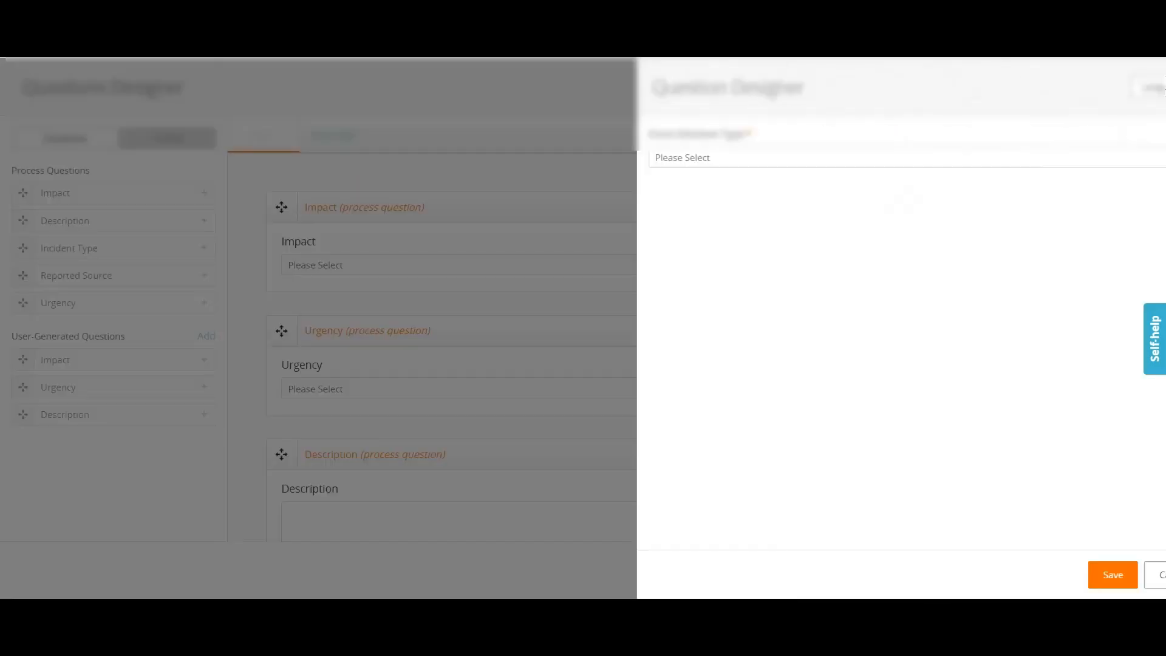
pyautogui.click(877, 157)
pyautogui.scroll(-2, 872, 222)
pyautogui.scroll(2, 872, 222)
pyautogui.click(872, 222)
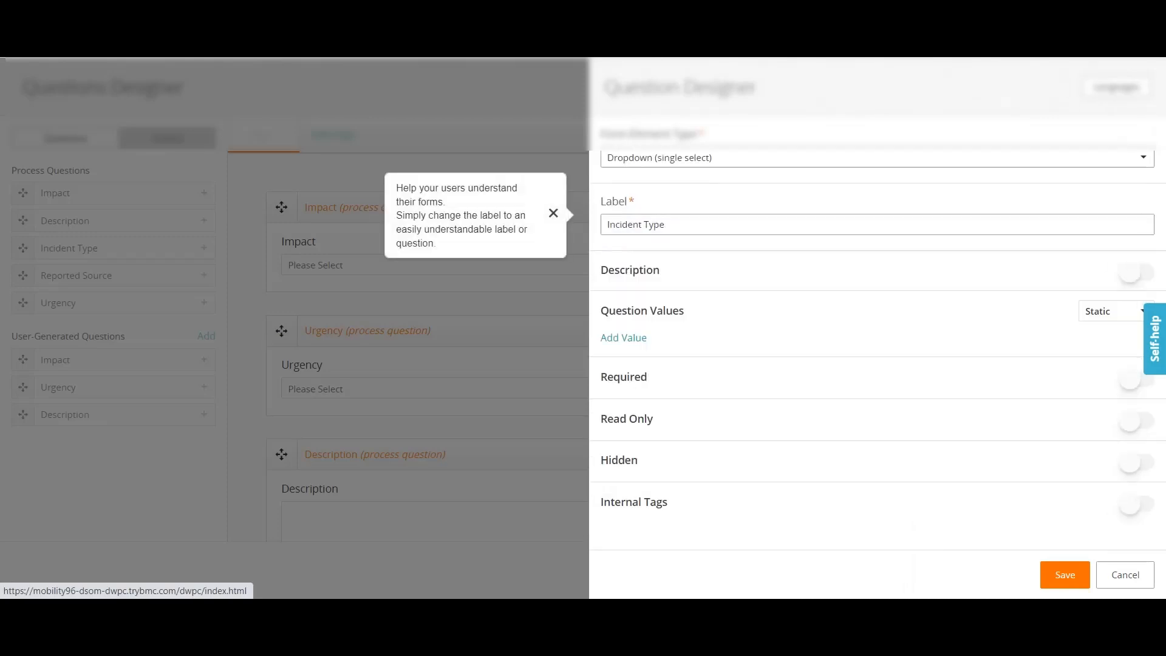
pyautogui.click(623, 338)
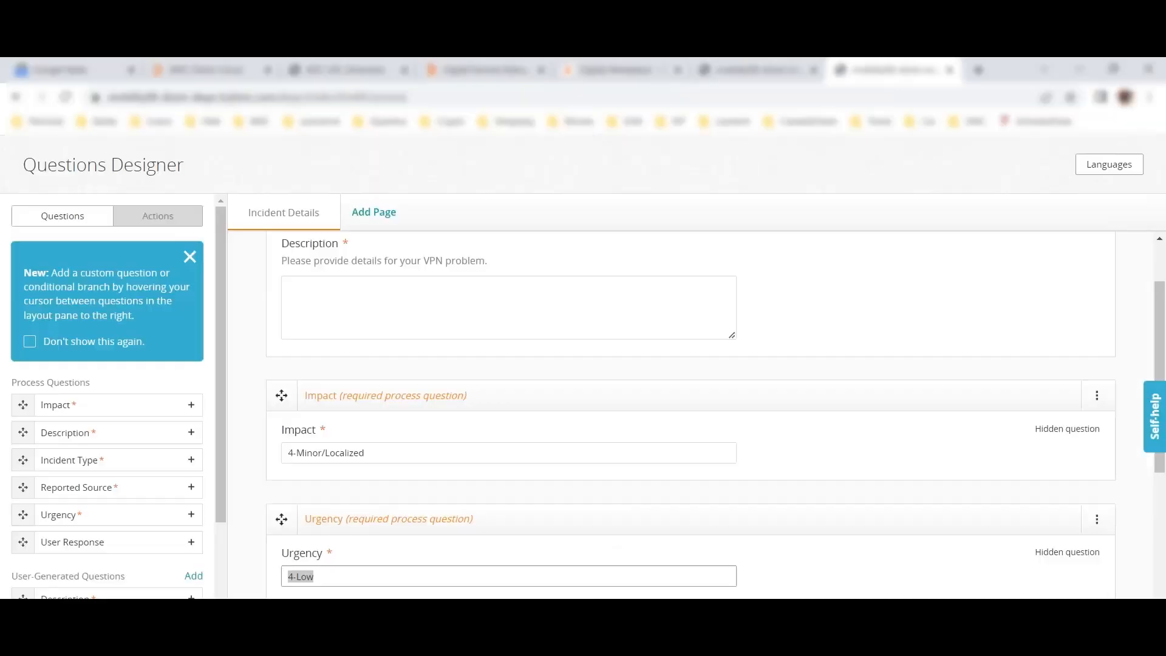
# - Copy User Service Request from the reference Incident Type question into the new question's display and stored values, and save it
pyautogui.tripleClick(301, 576)
pyautogui.scroll(-4, 395, 450)
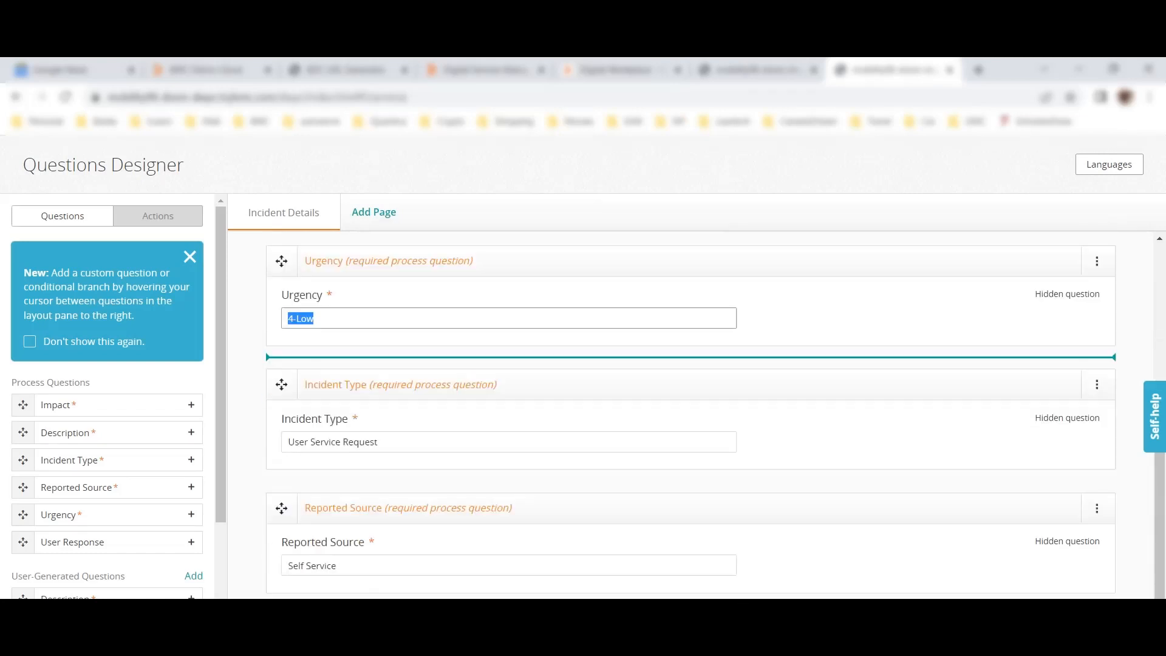
pyautogui.moveTo(388, 430); pyautogui.dragTo(285, 429)
pyautogui.hotkey('ctrl', 'c')
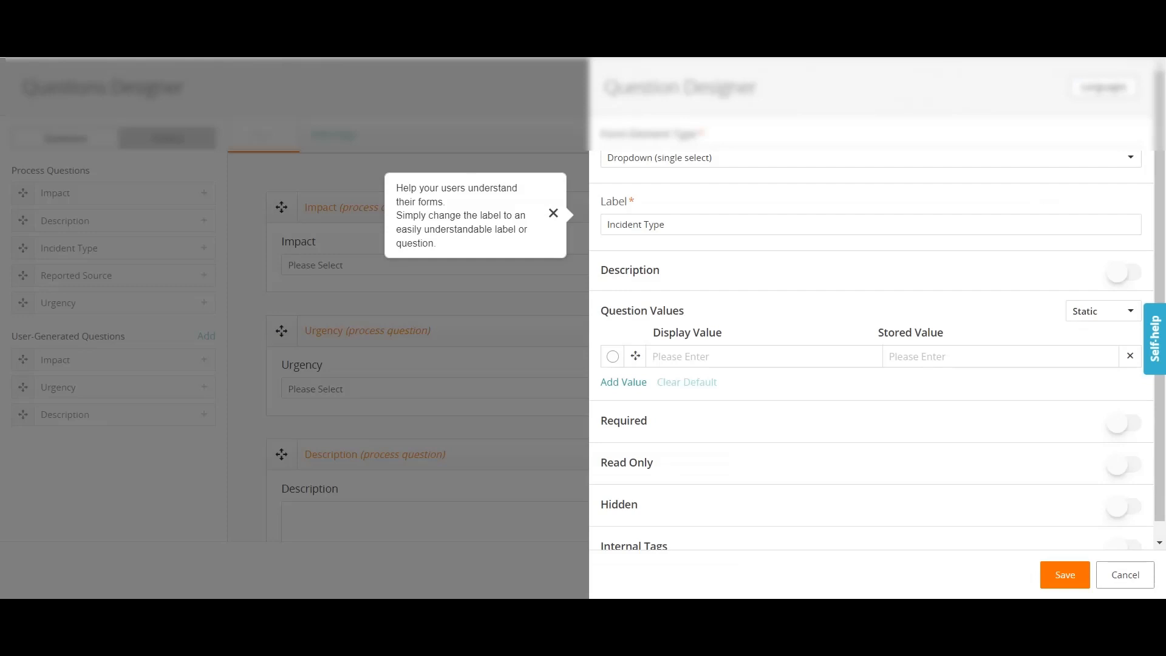
pyautogui.click(718, 357)
pyautogui.hotkey('ctrl', 'v')
pyautogui.click(951, 355)
pyautogui.hotkey('ctrl', 'v')
pyautogui.click(1064, 574)
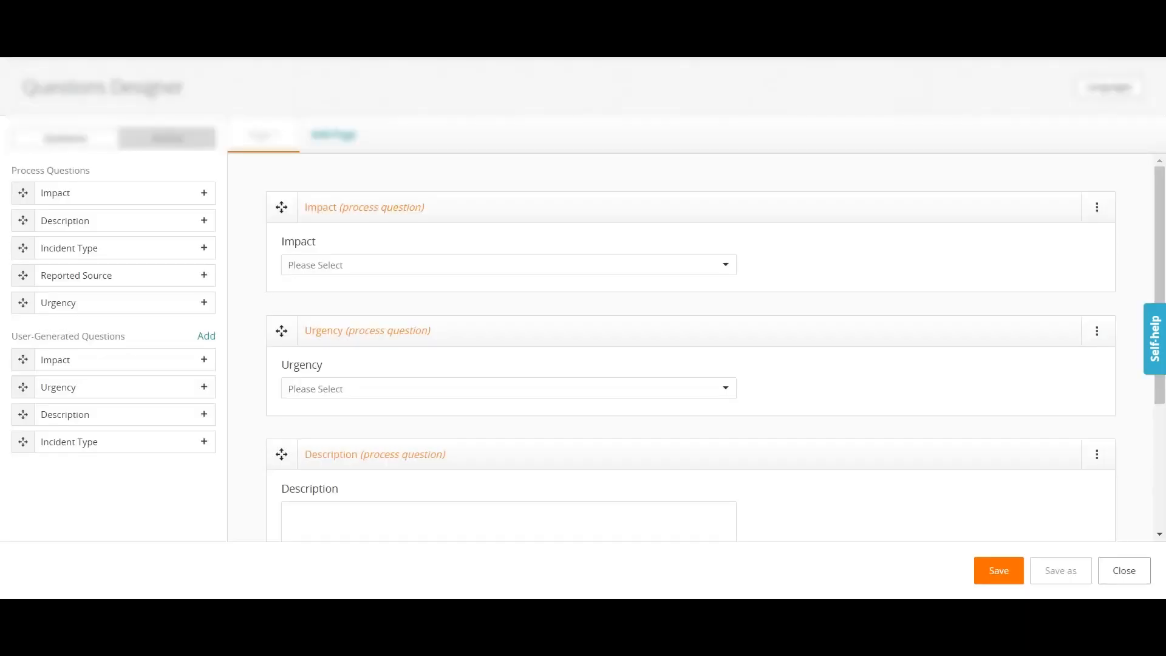
# - Move the Description question above the Impact question so it comes first on the page
pyautogui.scroll(-1, 690, 351)
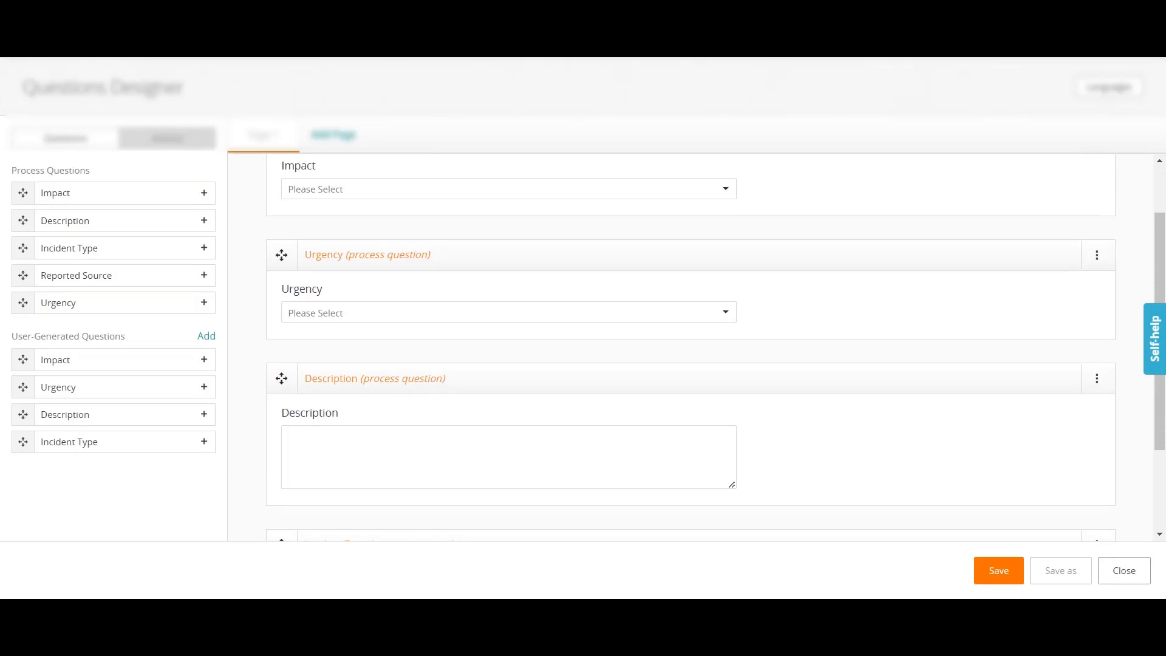
pyautogui.scroll(1, 690, 350)
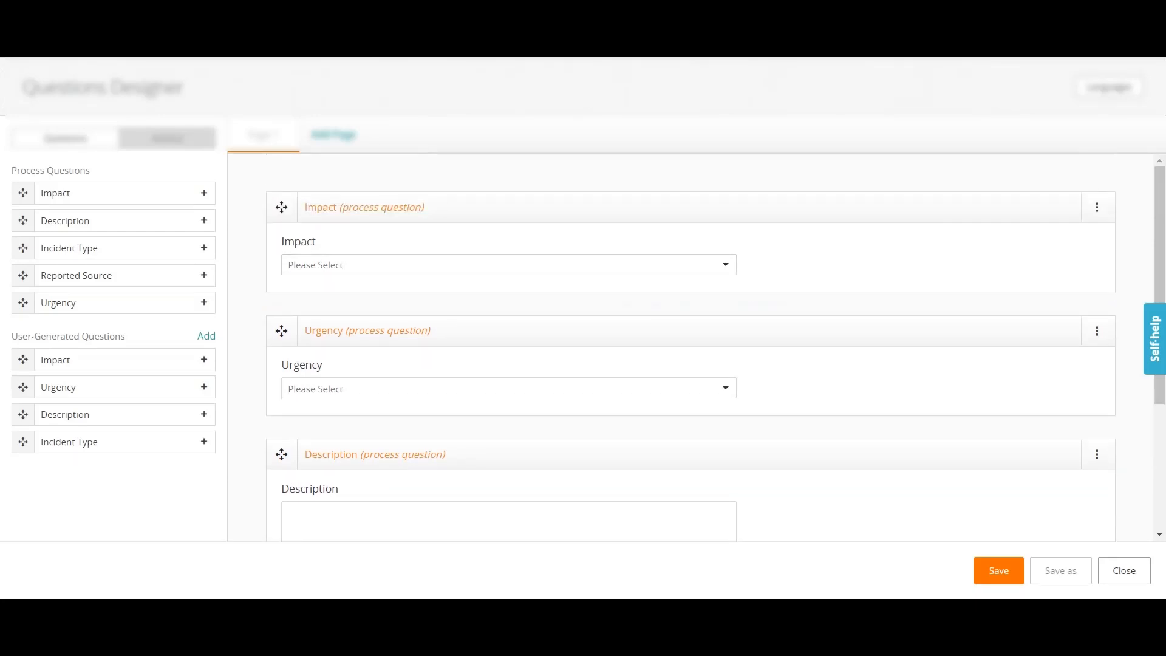
pyautogui.scroll(-1, 691, 351)
pyautogui.moveTo(281, 378); pyautogui.dragTo(279, 243)
pyautogui.scroll(1, 279, 242)
pyautogui.moveTo(281, 330); pyautogui.dragTo(281, 207)
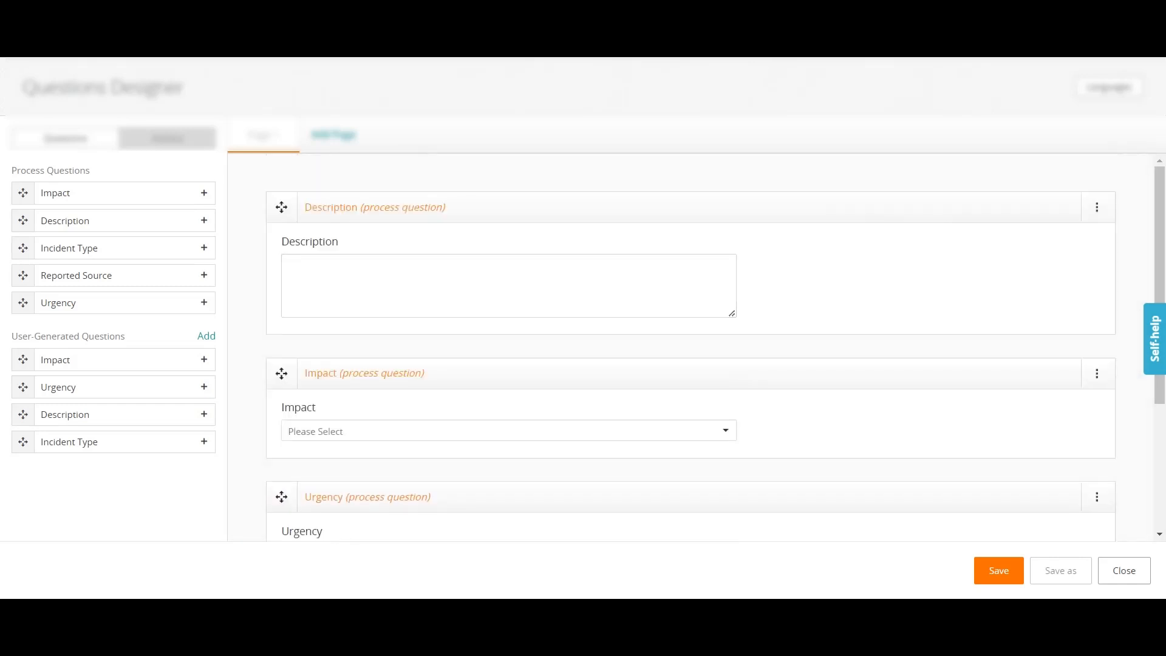
# - Add the Reported Source process question to the page as a Dropdown (single select)
pyautogui.scroll(-3, 690, 351)
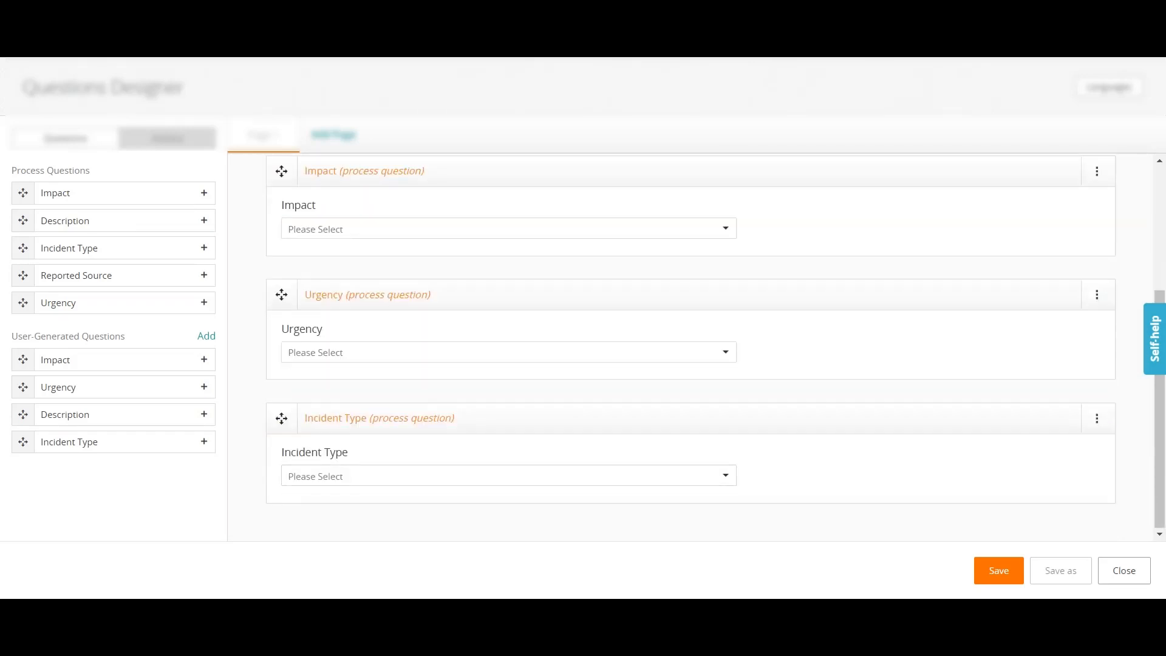
pyautogui.click(207, 336)
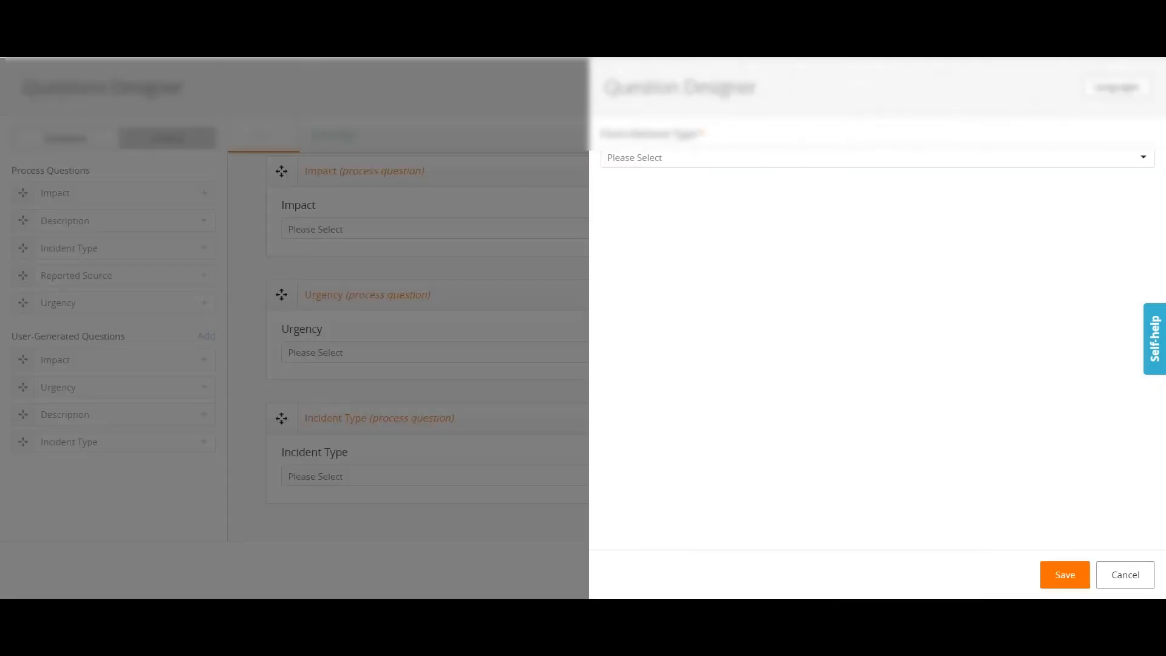
pyautogui.click(877, 158)
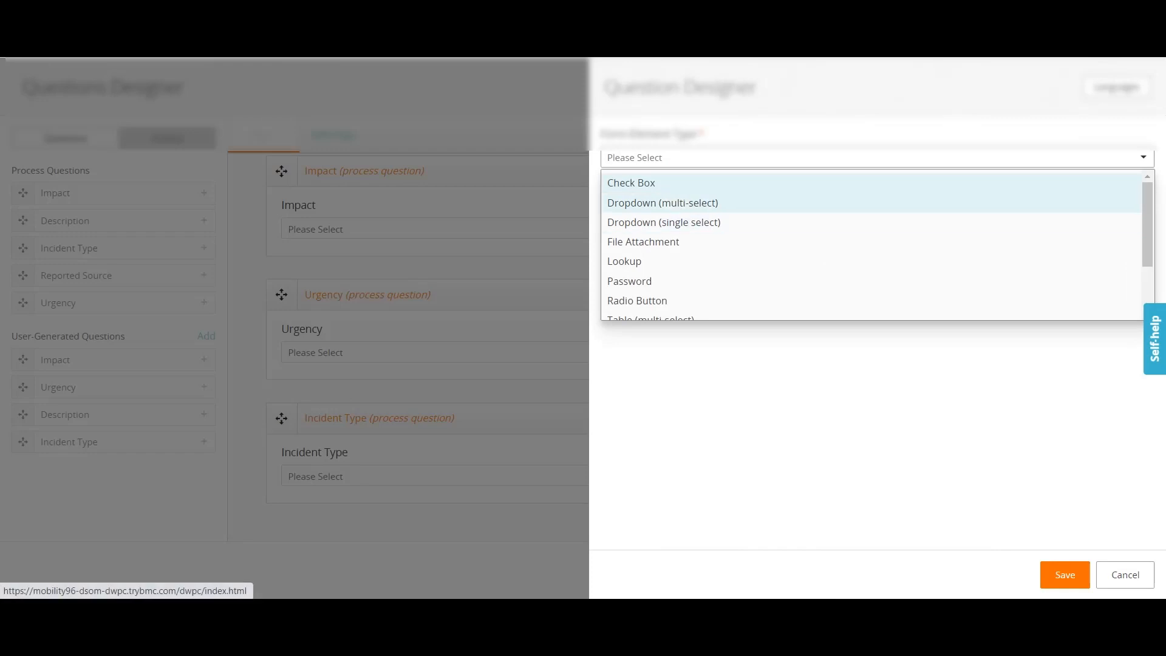
pyautogui.click(664, 222)
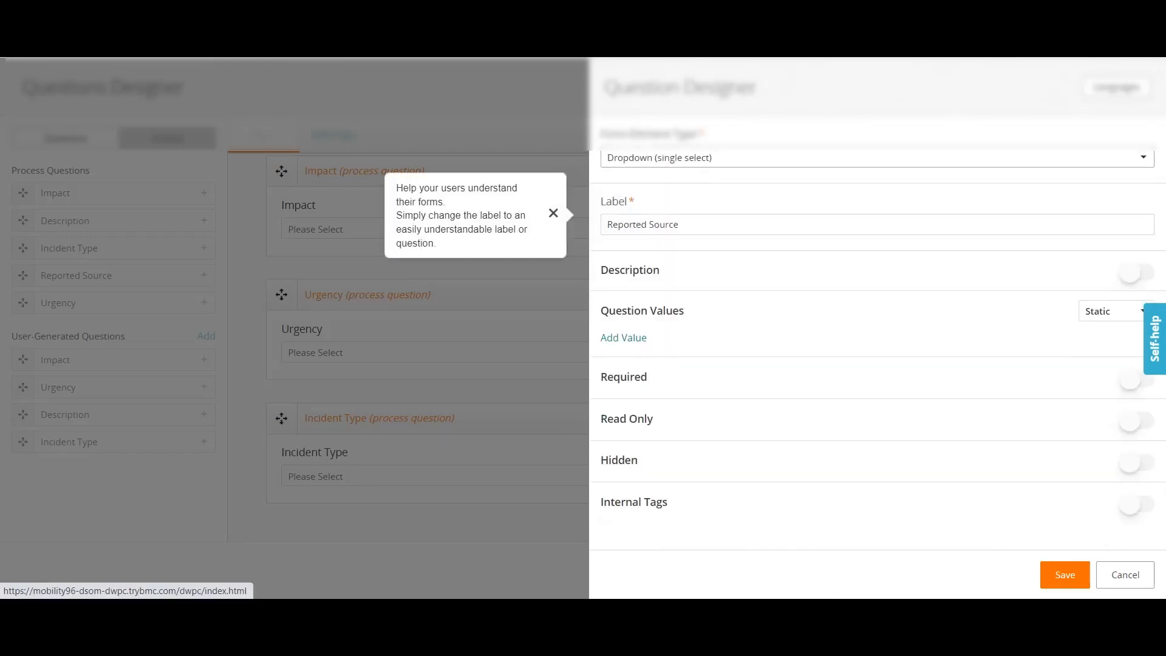
# - Give the Reported Source question a static value with Web as both display and stored value, and save the question
pyautogui.click(624, 337)
pyautogui.click(680, 357)
pyautogui.write('Web')
pyautogui.click(953, 356)
pyautogui.write('Web')
pyautogui.click(1065, 575)
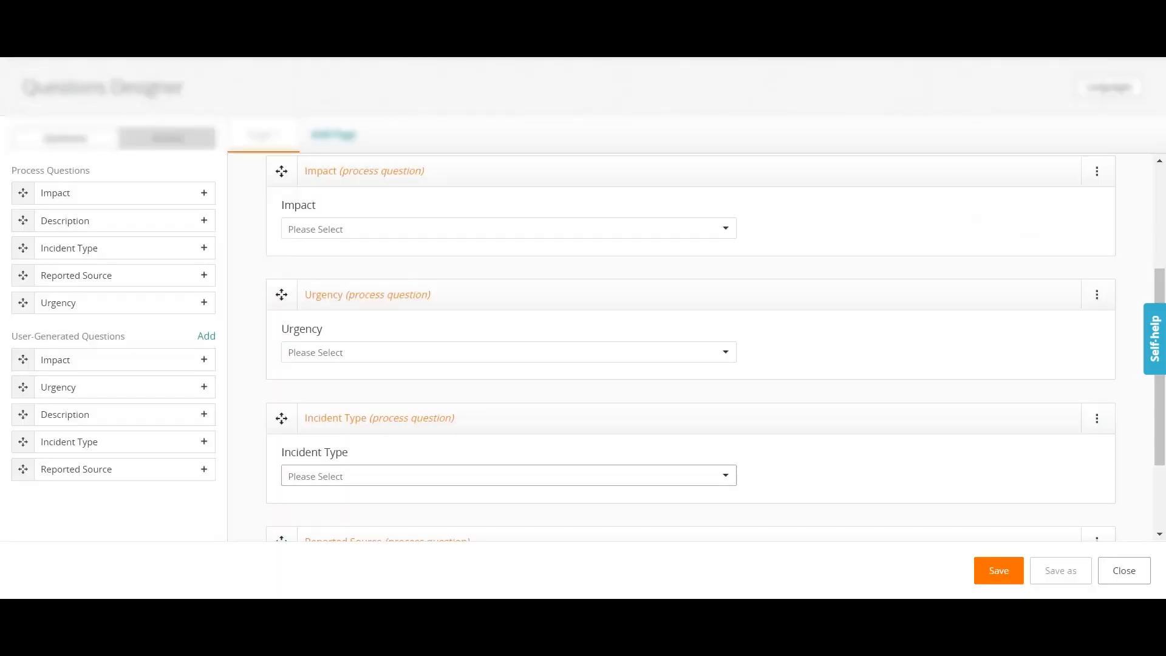
# - Save the questionnaire under the name incq and close the Questions Designer
pyautogui.scroll(-1, 690, 348)
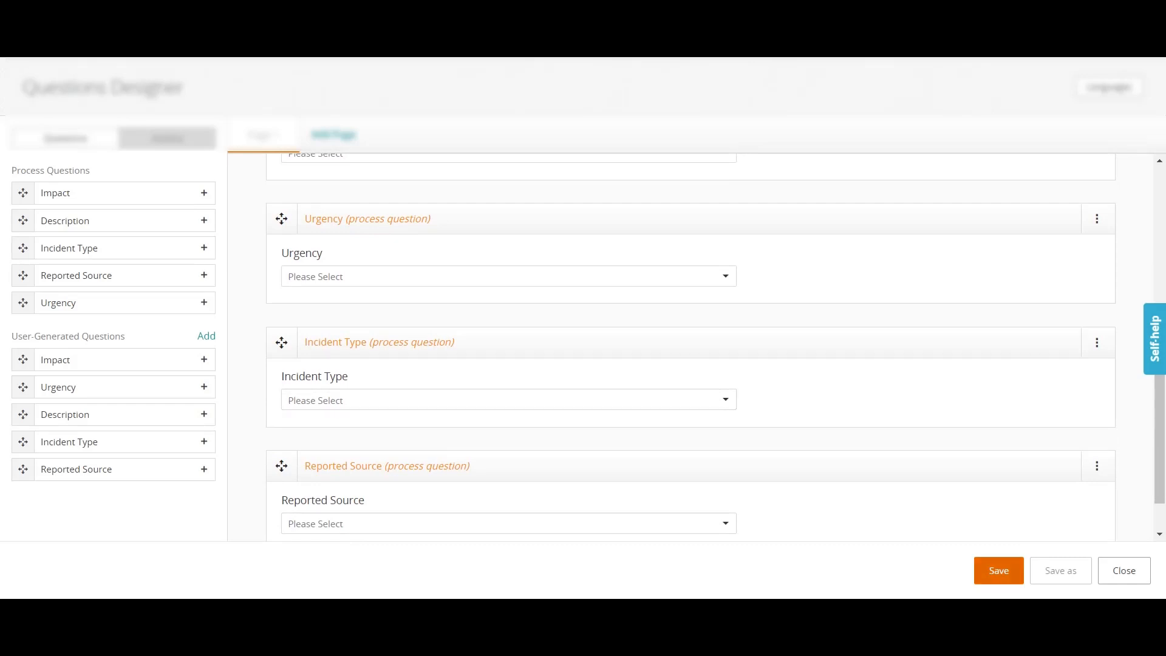
pyautogui.click(998, 571)
pyautogui.click(583, 191)
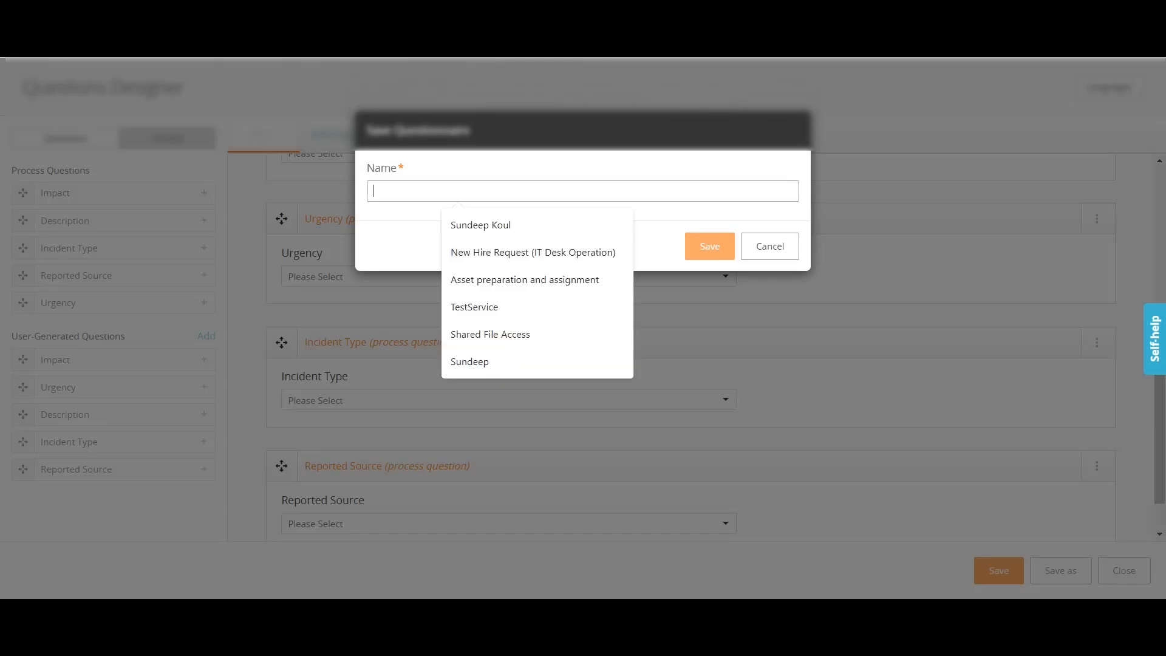
pyautogui.write('i')
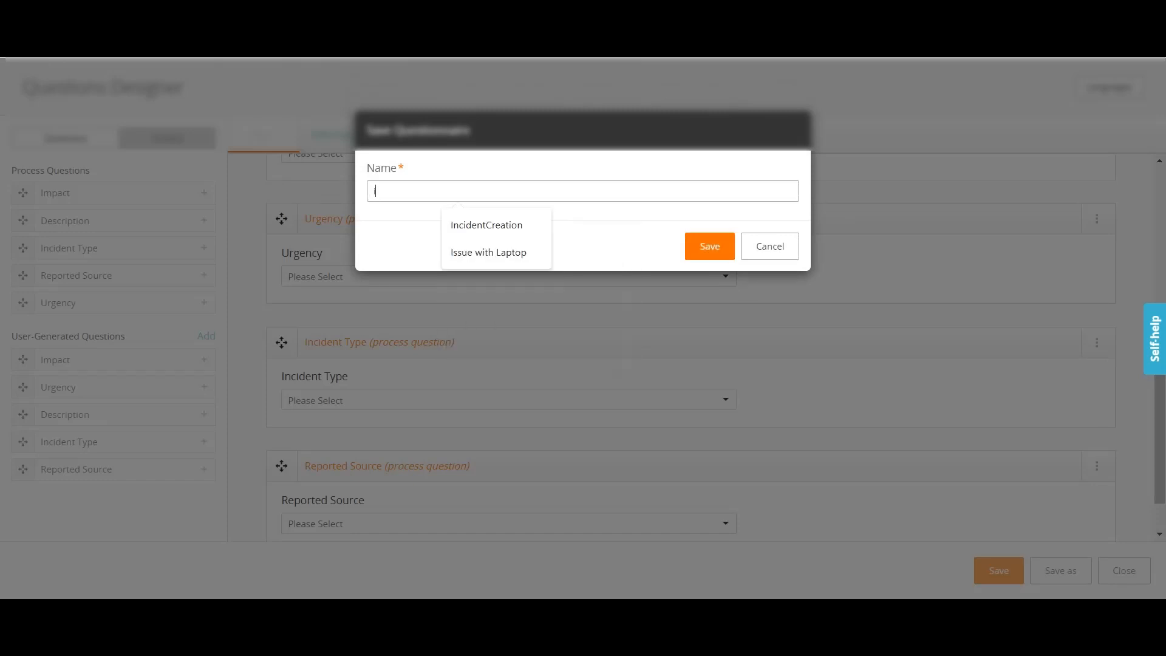
pyautogui.write('ncq')
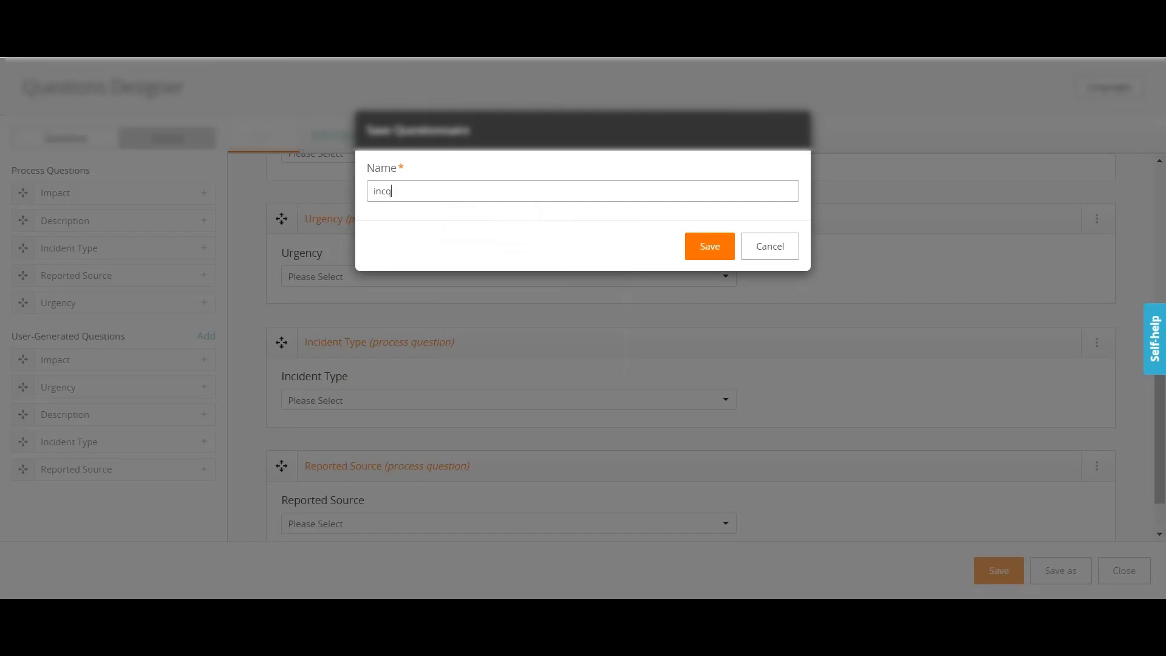
pyautogui.click(710, 247)
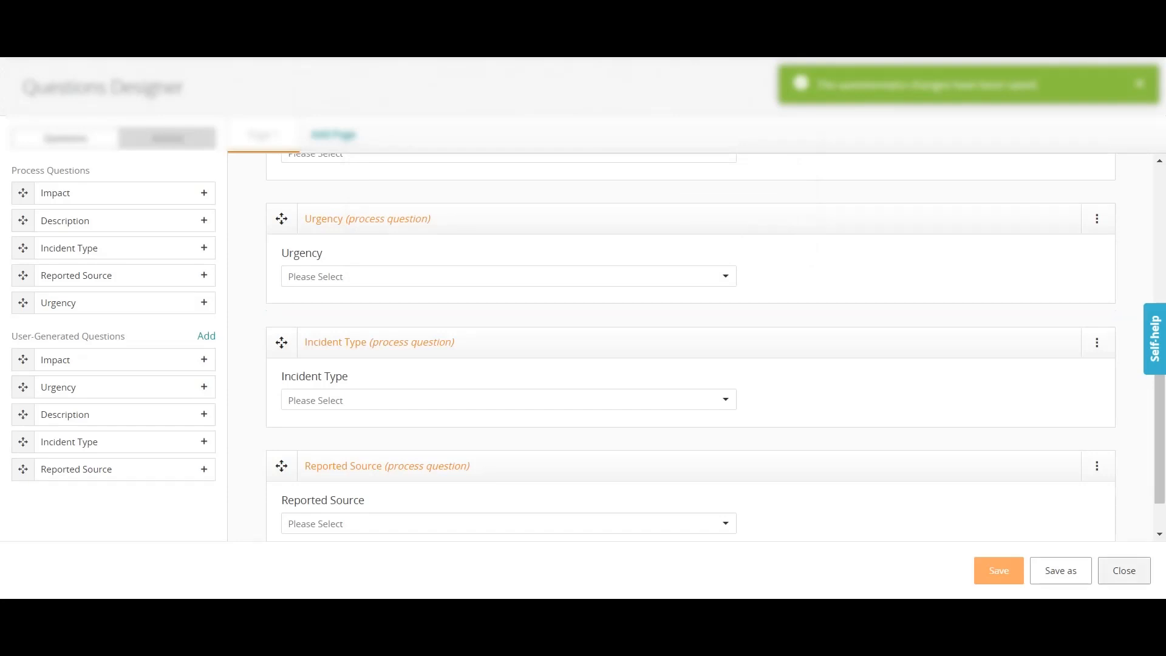
pyautogui.click(1123, 571)
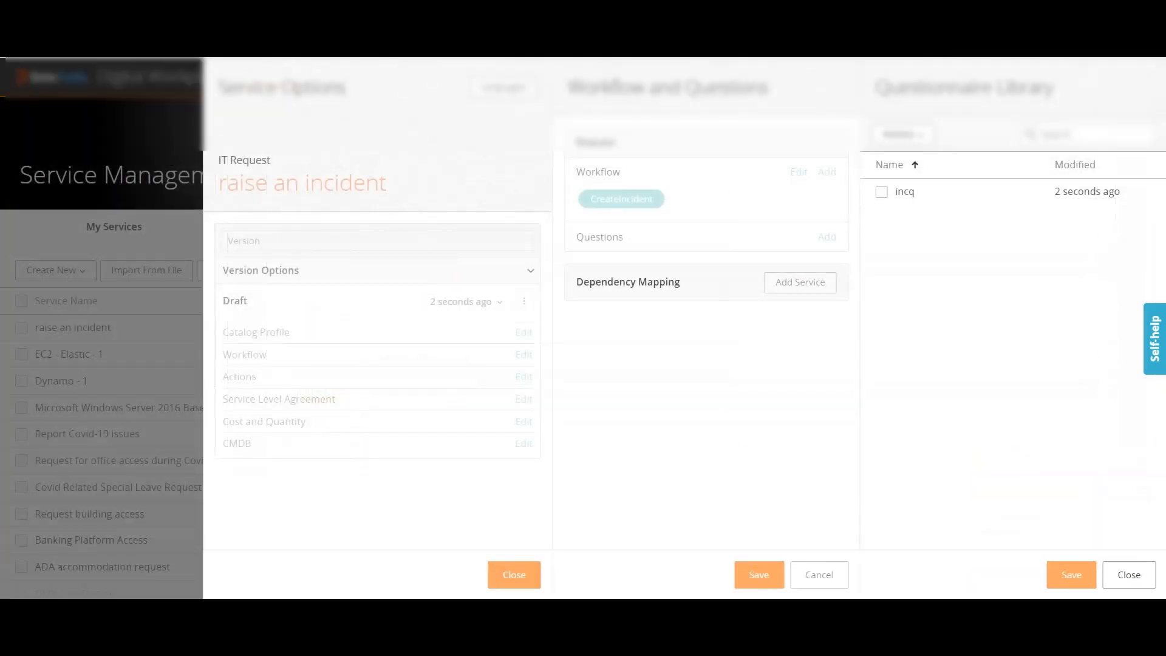
# - Attach the incq questionnaire to the raise an incident service and save its workflow and questions
pyautogui.click(881, 192)
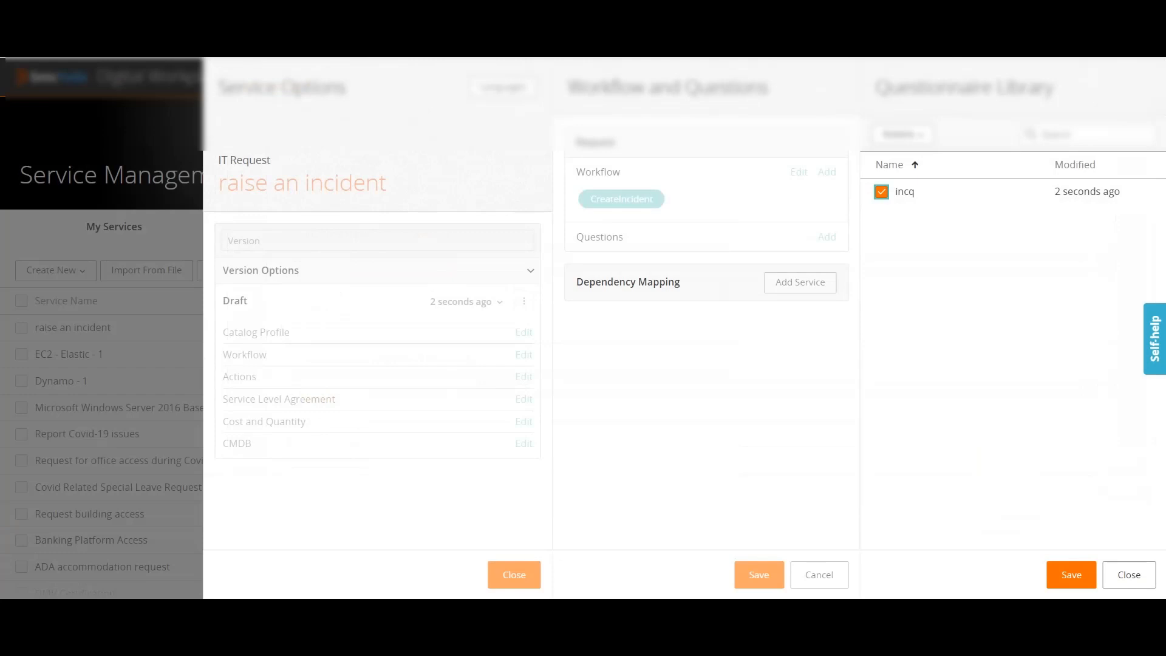
pyautogui.click(1071, 574)
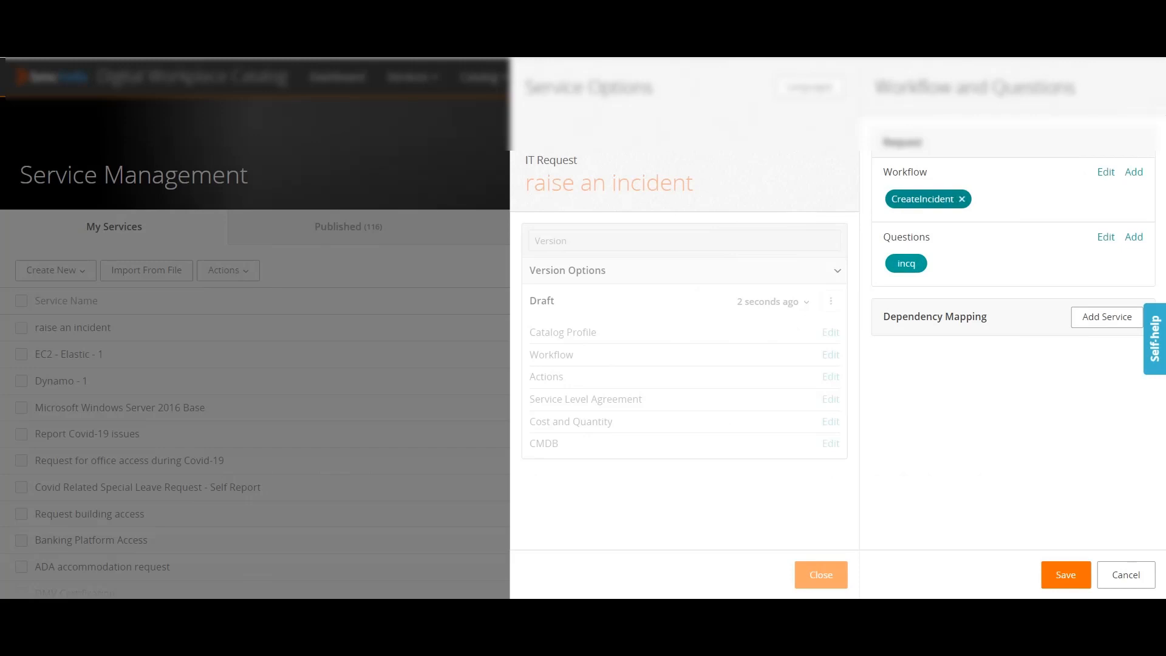
pyautogui.click(1066, 574)
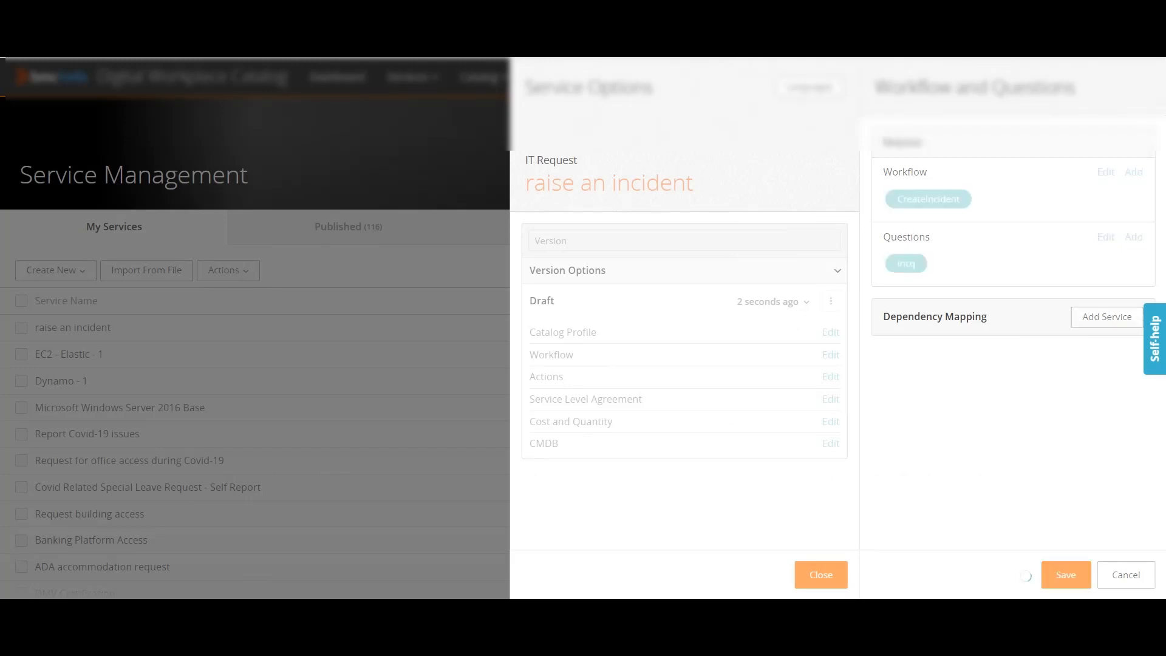
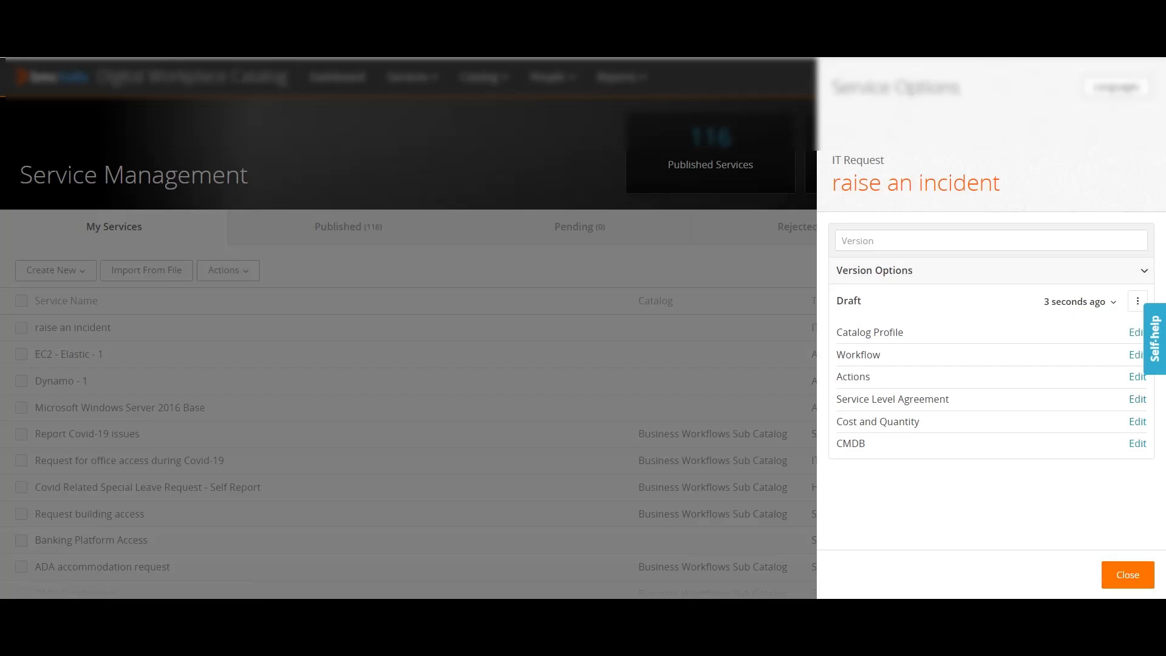
# - Approve and publish the draft version of the raise an incident service, and close its service options
pyautogui.click(1137, 301)
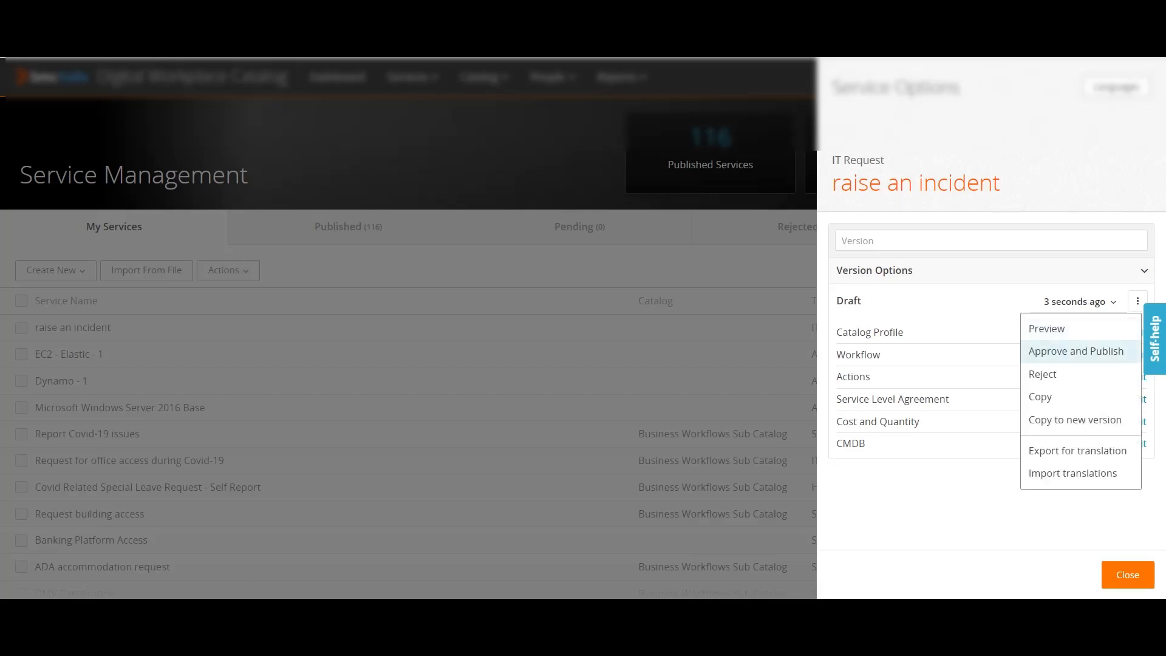
pyautogui.click(1076, 351)
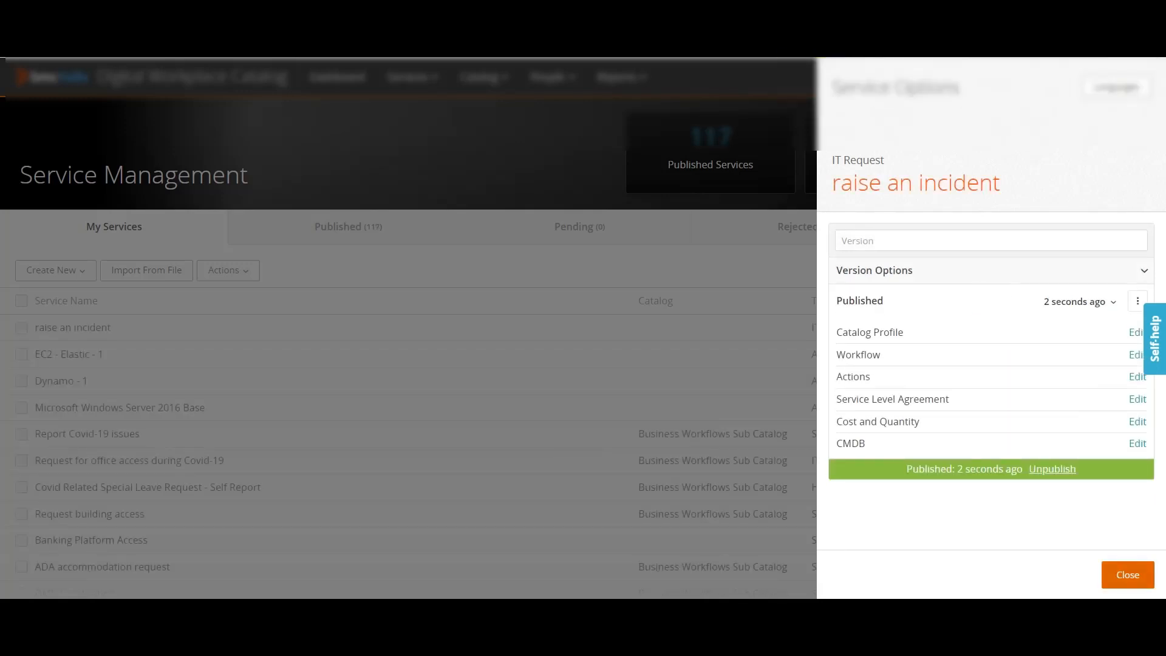
pyautogui.click(1128, 574)
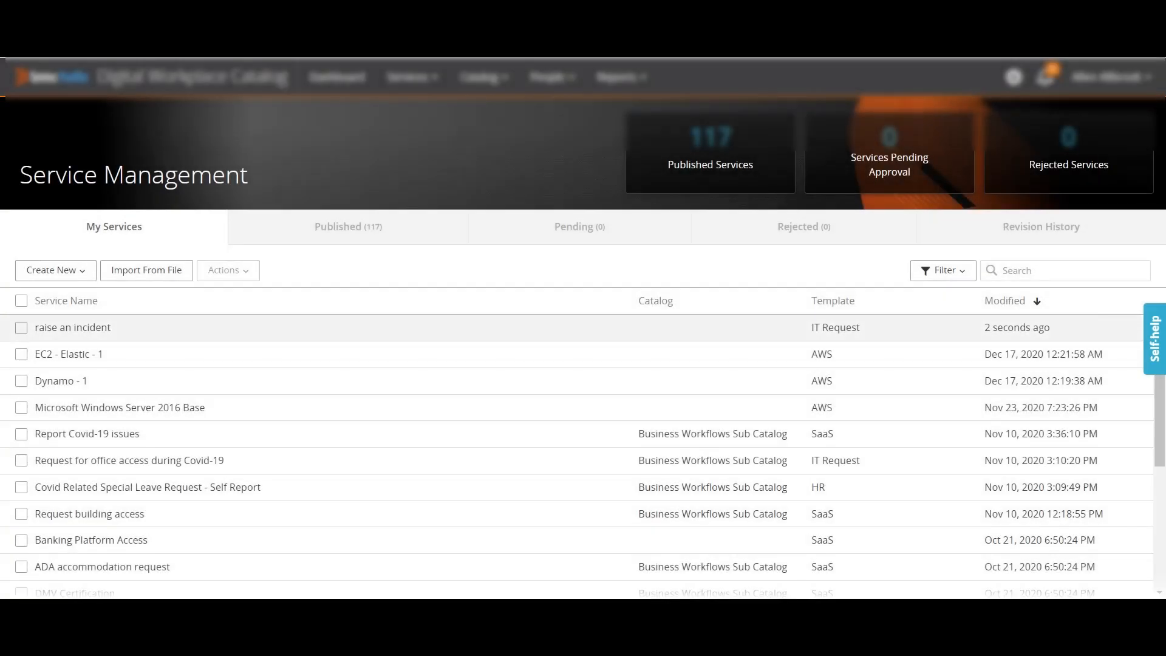
pyautogui.click(22, 328)
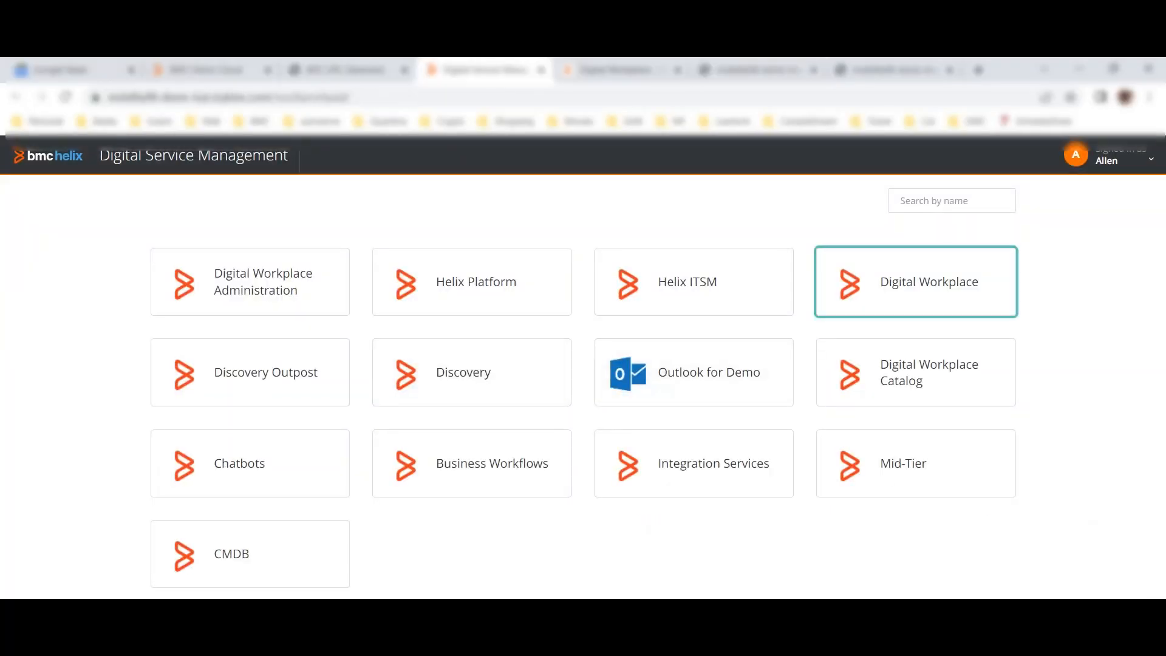
# - Switch to Digital Workplace Administration and open the catalog section "Something has failed or there is an error" for editing
pyautogui.click(250, 282)
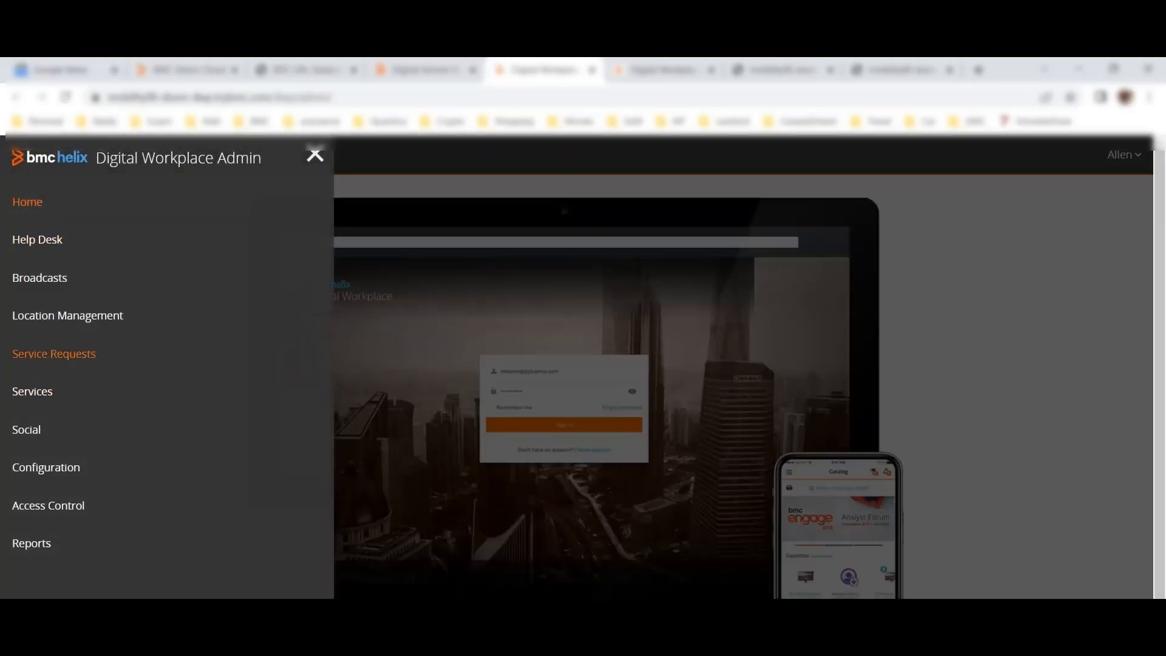
pyautogui.click(54, 354)
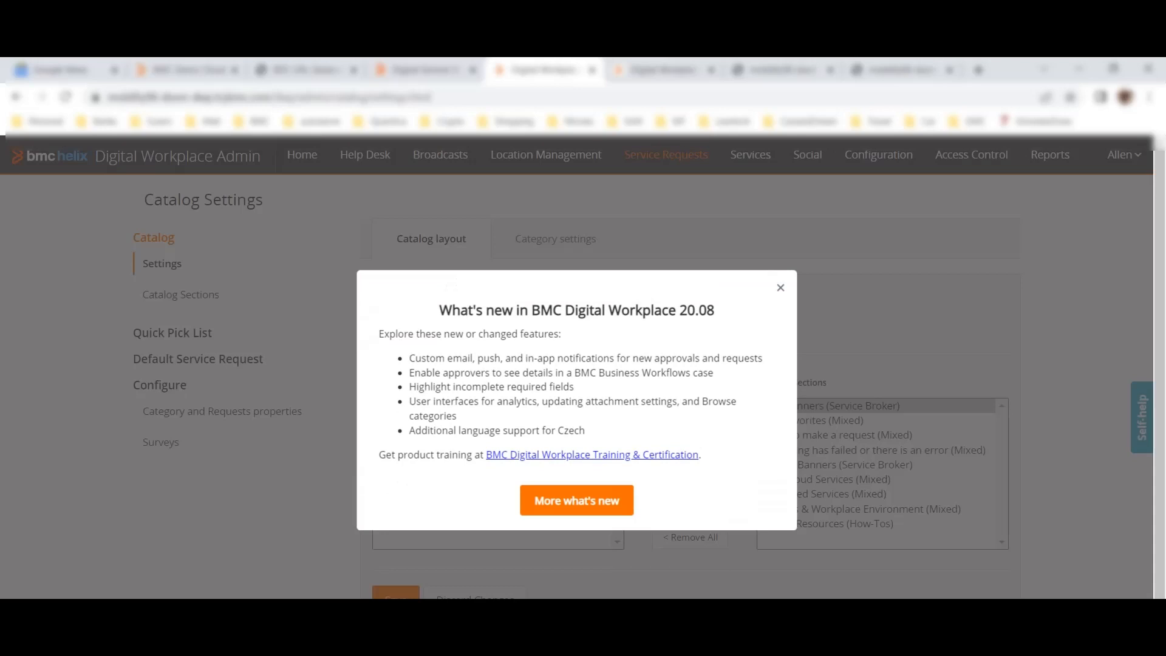
pyautogui.click(780, 287)
pyautogui.click(184, 295)
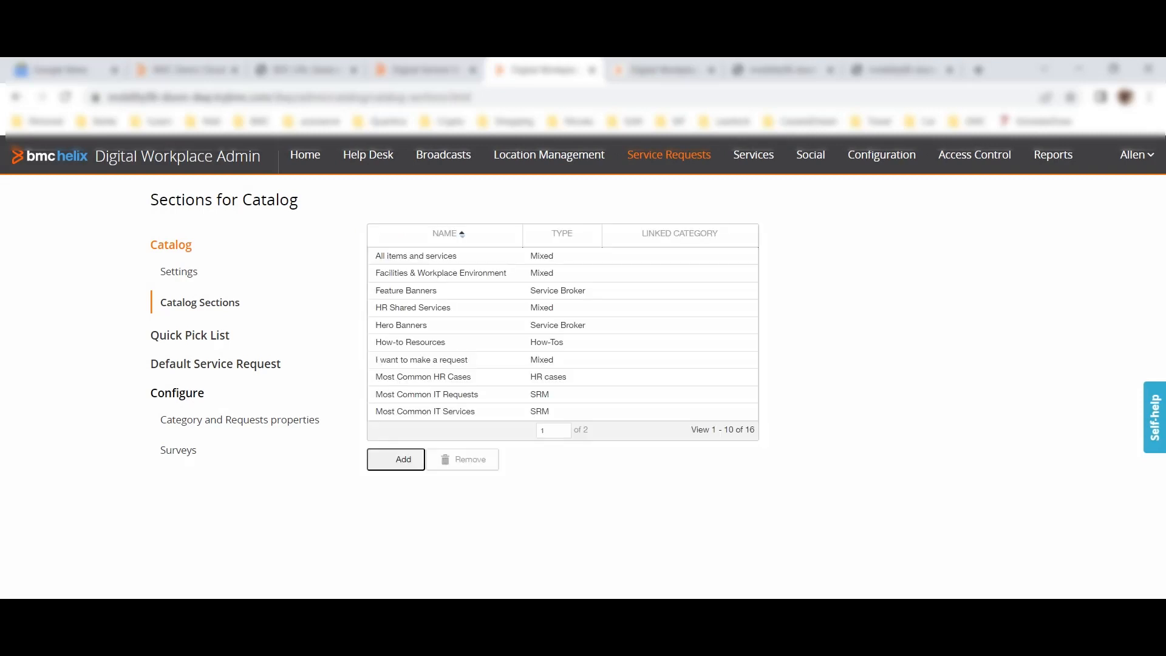
pyautogui.click(600, 430)
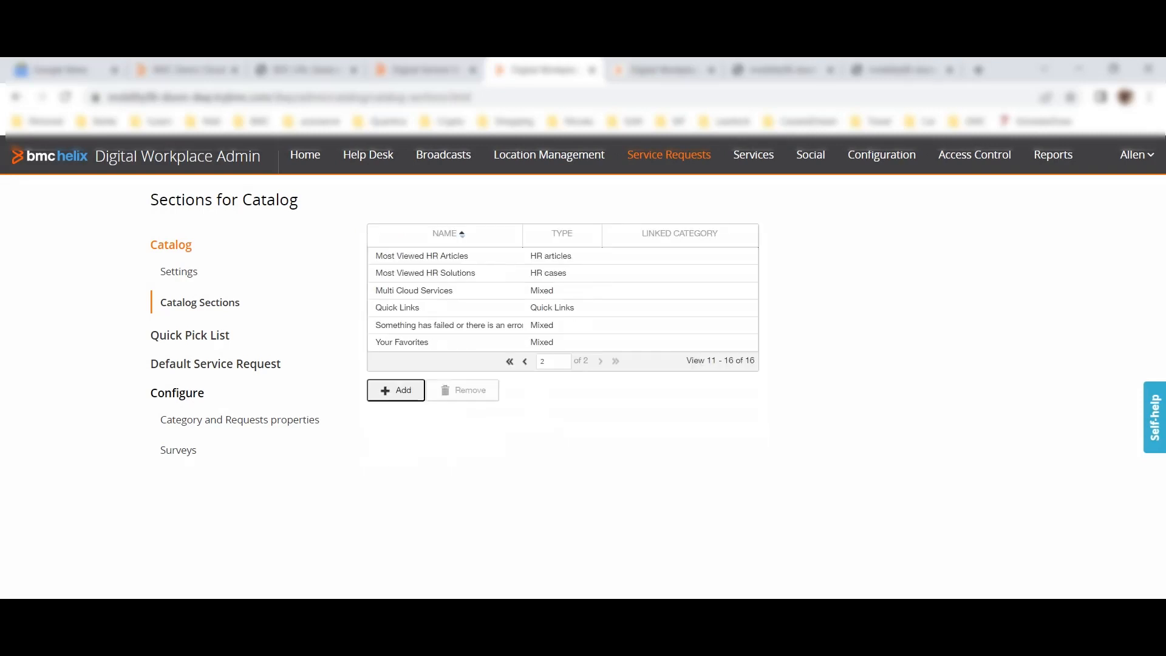
pyautogui.click(448, 325)
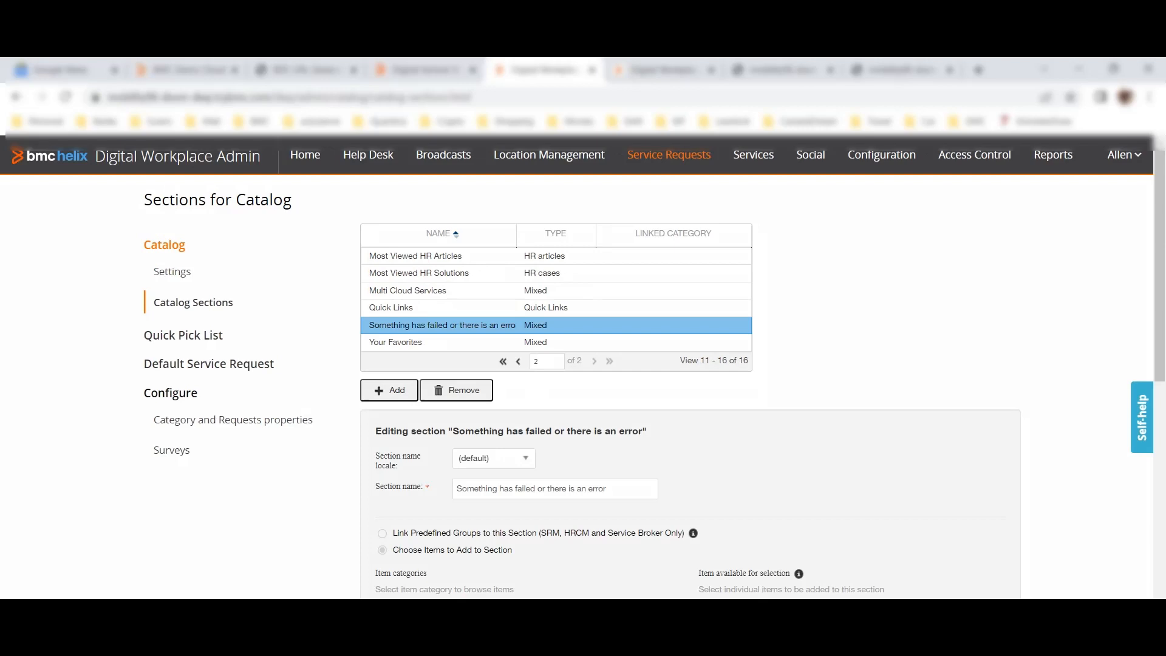
# - Add the raise an incident item from Service Broker Items to the section and save the section
pyautogui.scroll(-2, 455, 567)
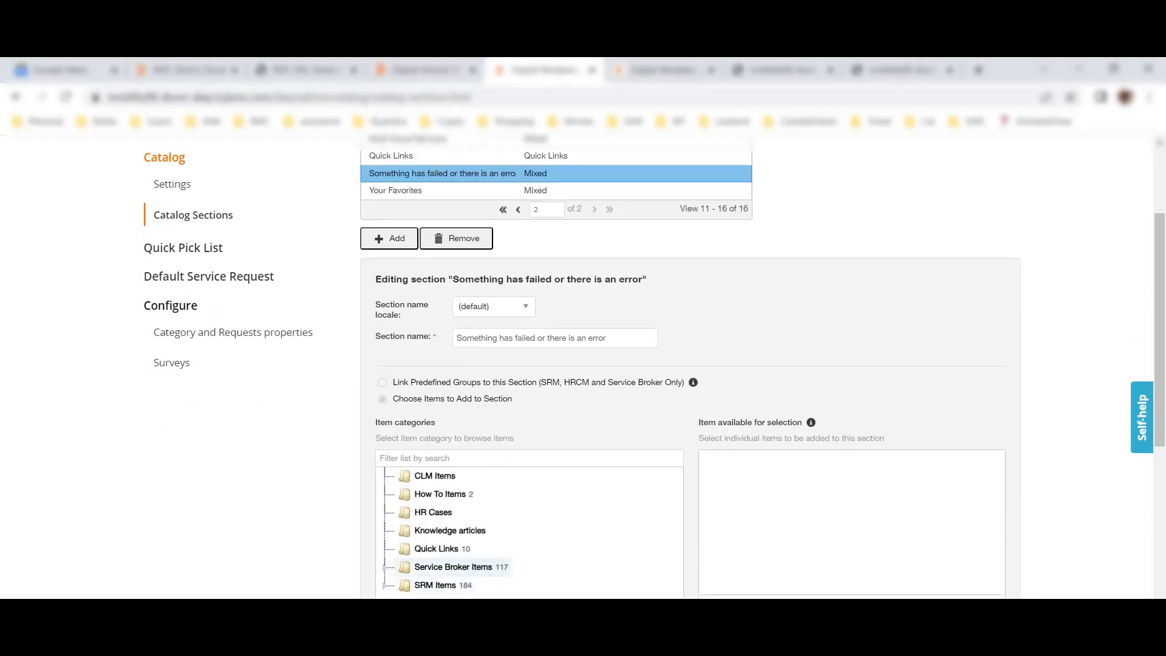
pyautogui.click(453, 567)
pyautogui.scroll(-15, 850, 522)
pyautogui.scroll(-12, 850, 522)
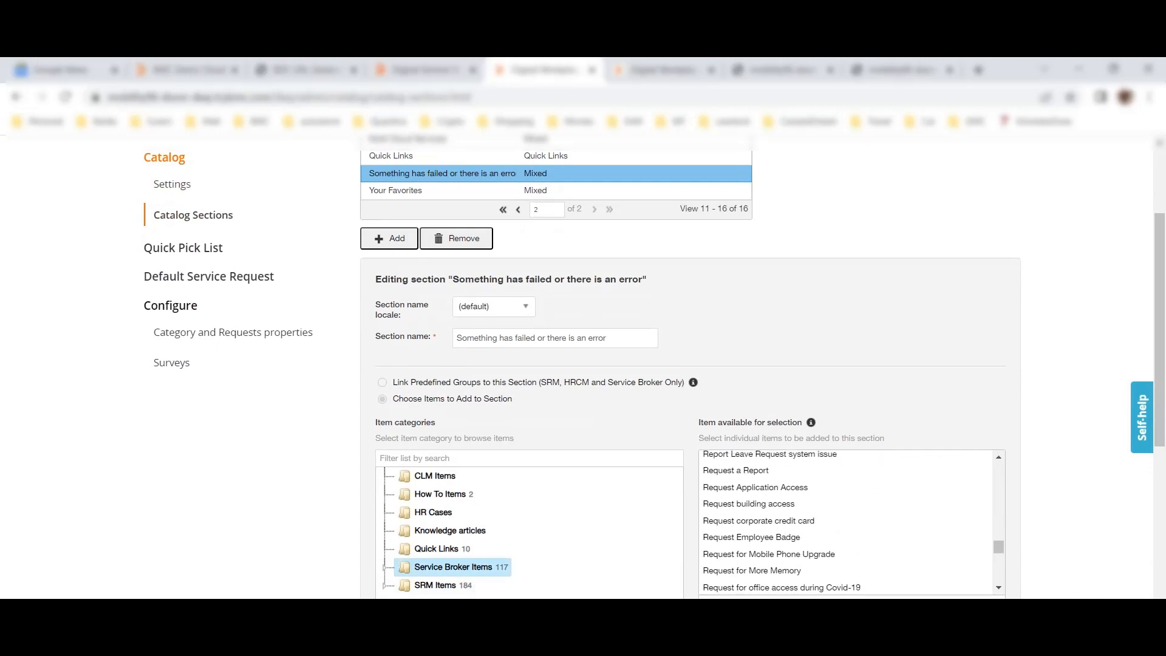
pyautogui.scroll(3, 850, 522)
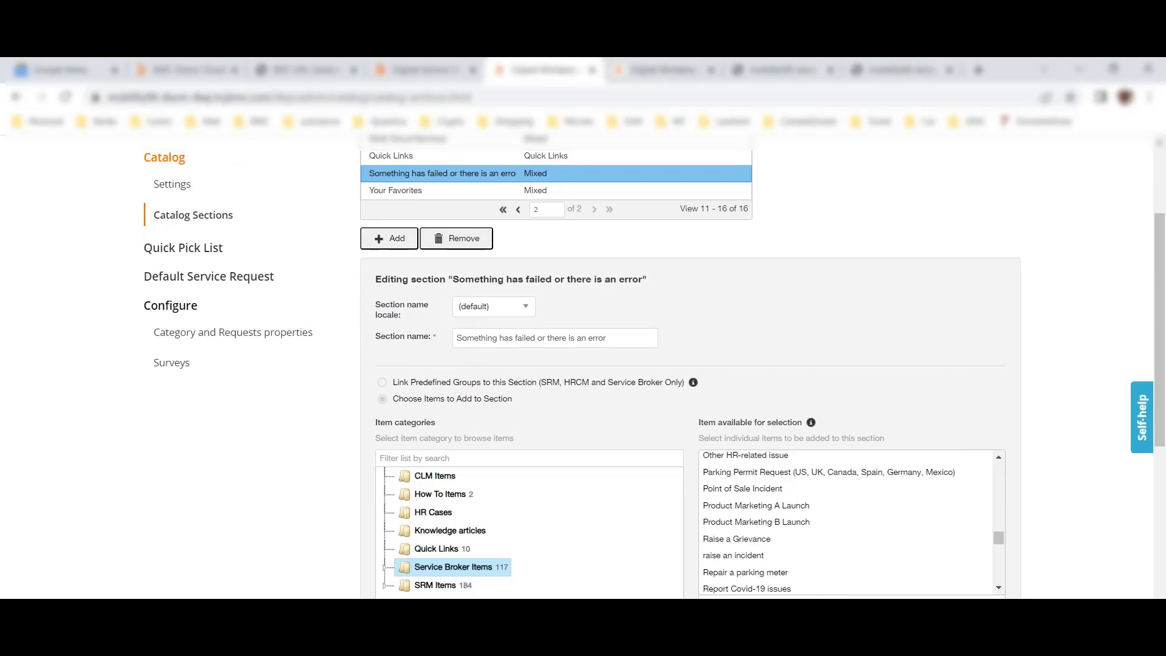
pyautogui.click(733, 556)
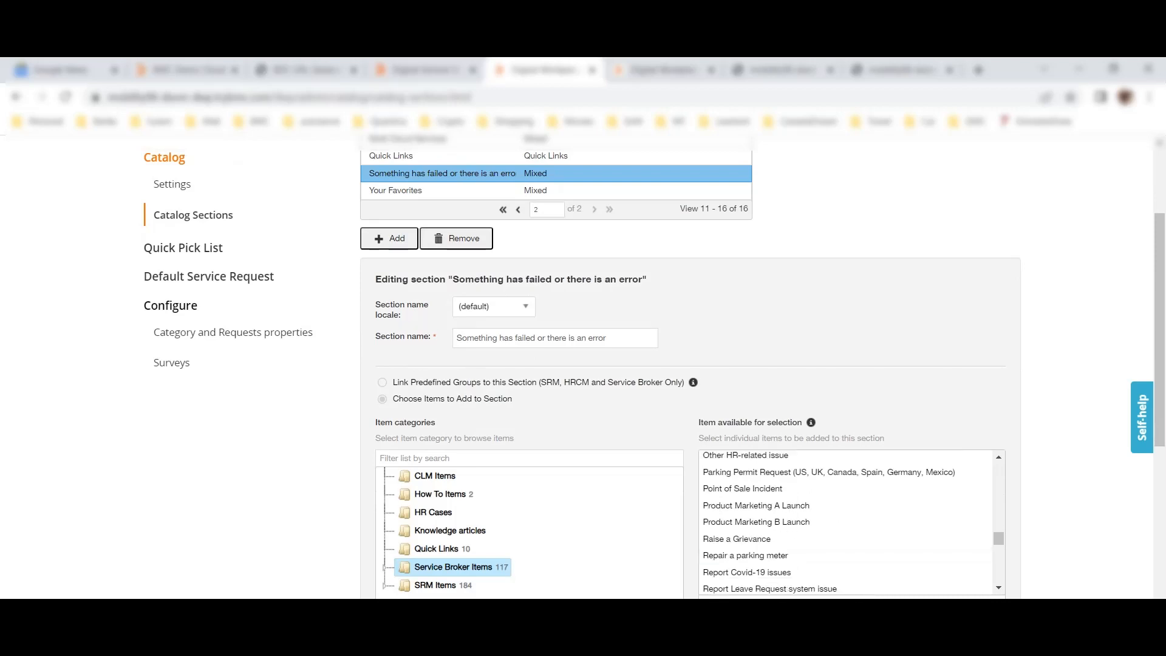
pyautogui.scroll(-5, 690, 364)
pyautogui.scroll(-2, 690, 364)
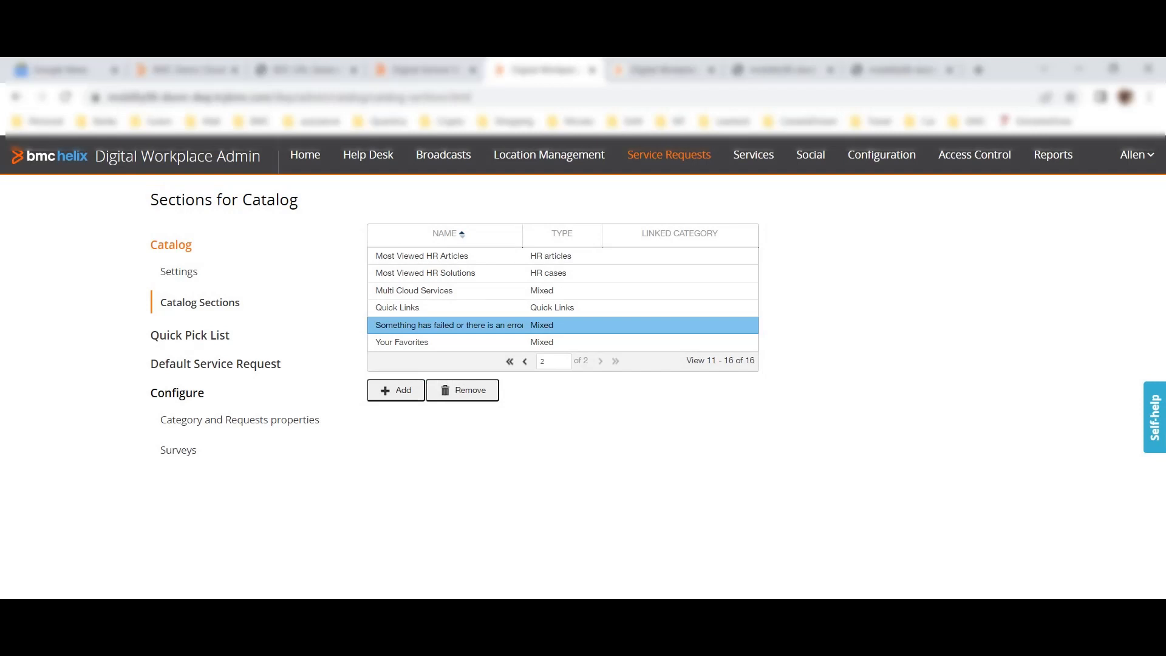
# - Switch to Digital Workplace, refresh the catalog, and start a request for raise an incident from "Something has failed or there is an error"
pyautogui.click(661, 69)
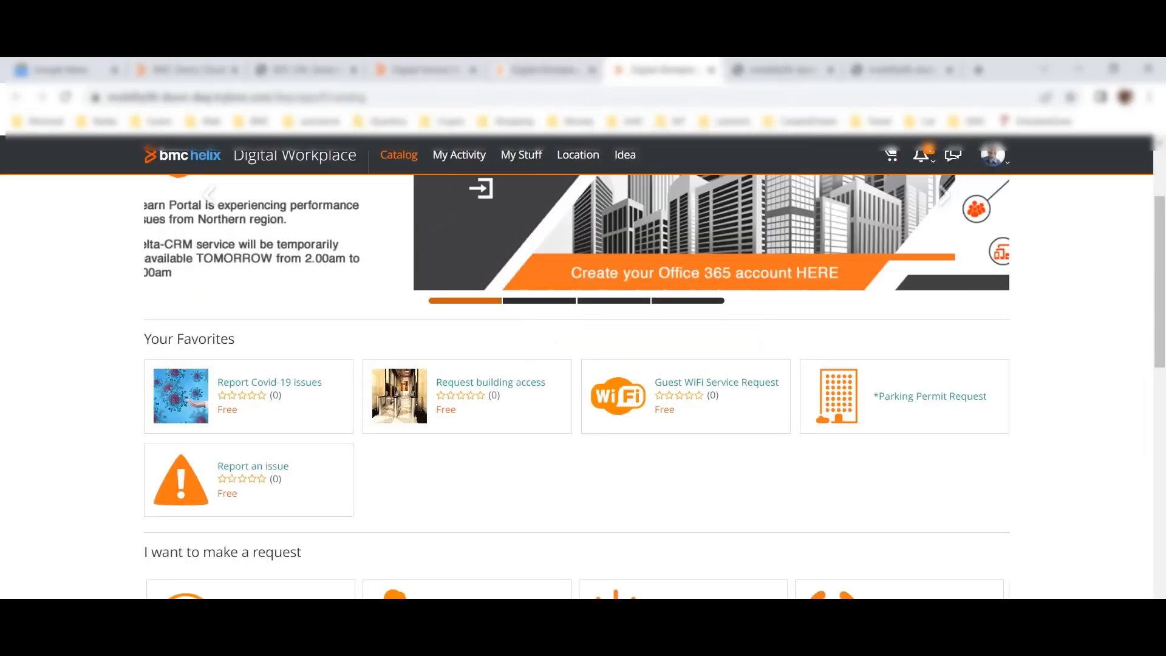
pyautogui.click(66, 97)
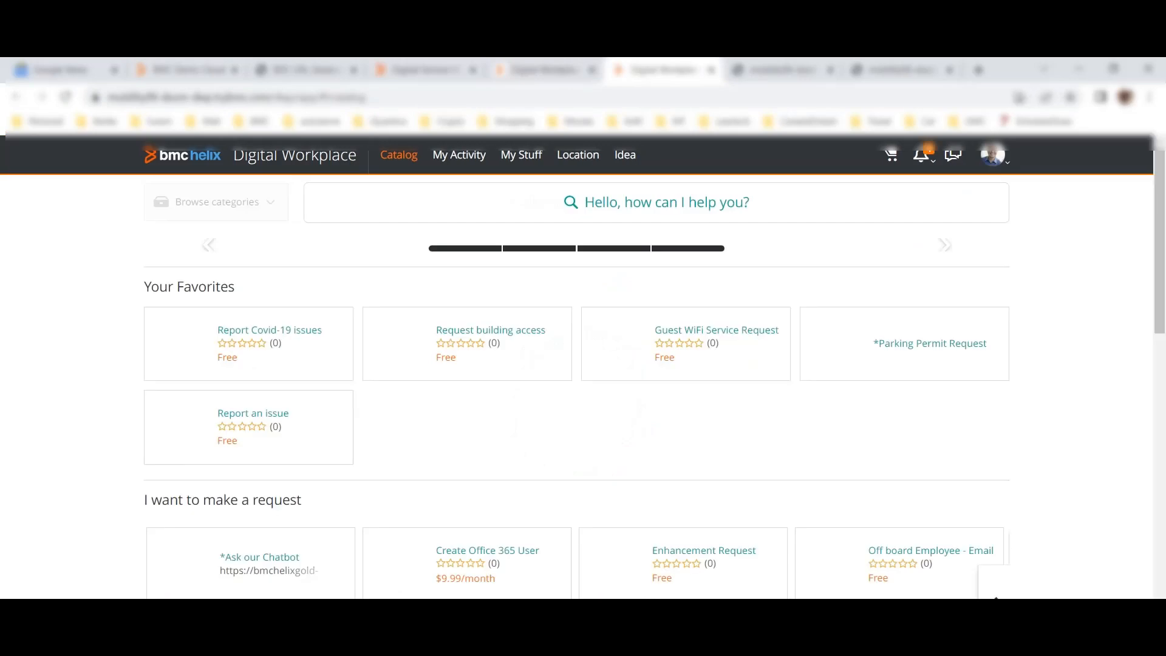
pyautogui.scroll(-1, 576, 389)
pyautogui.scroll(-7, 577, 389)
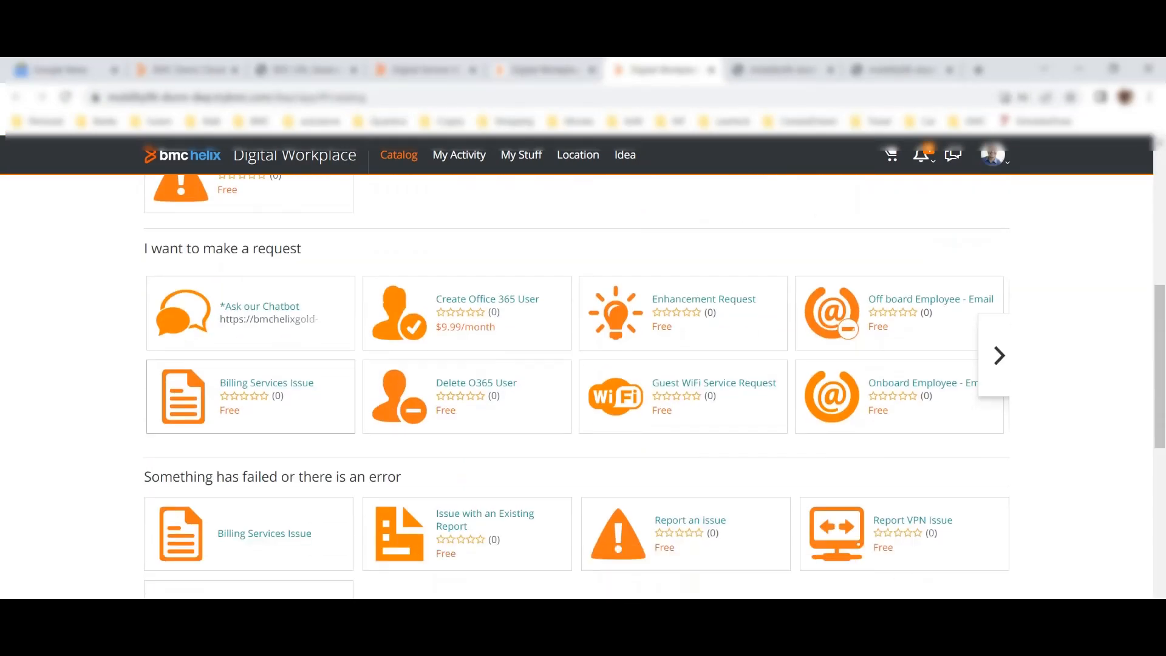
pyautogui.scroll(-4, 576, 389)
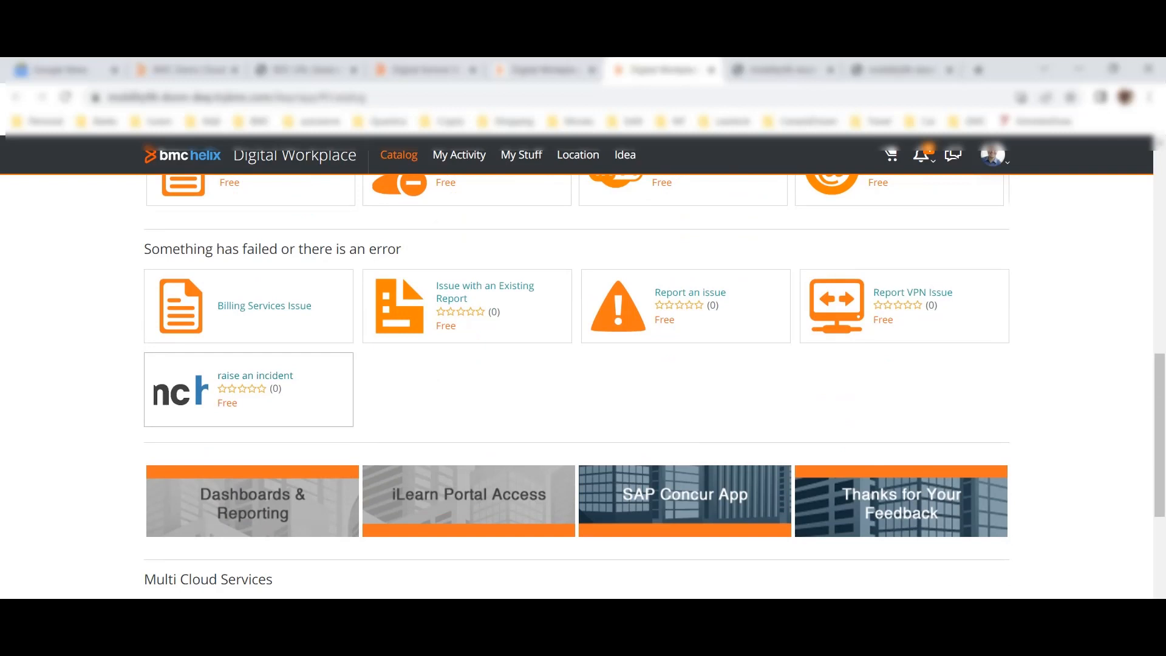
pyautogui.click(255, 376)
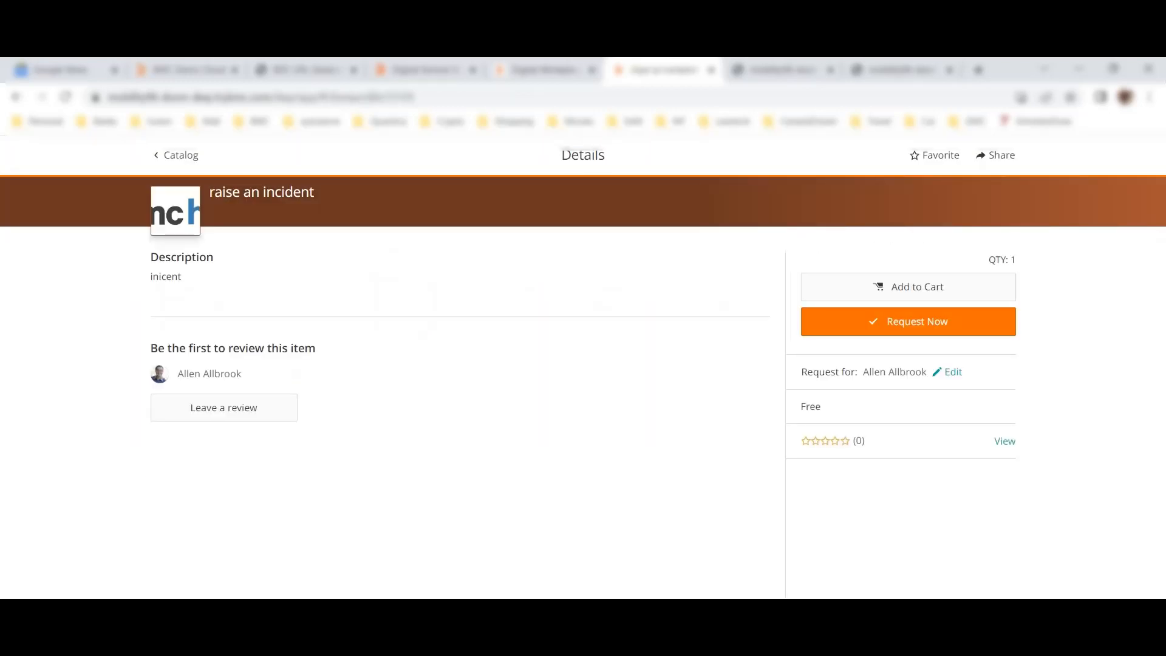
pyautogui.click(917, 321)
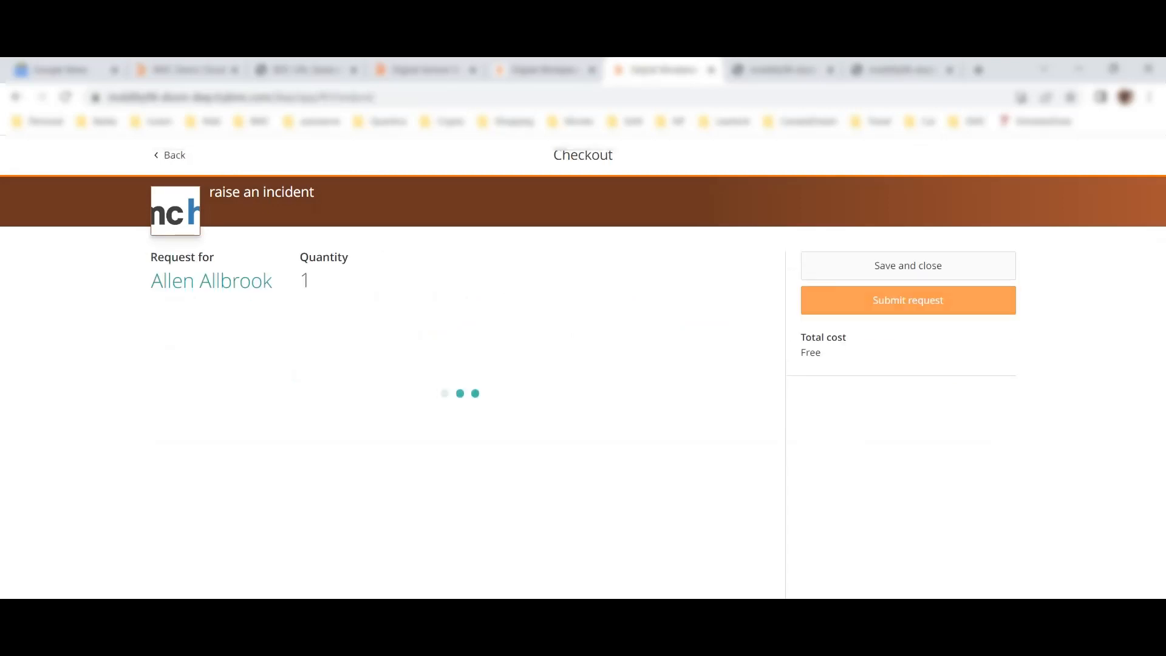
# - Fill in the request with the description "issue with my network", impact 4-Minor/Localized and urgency 4-Low
pyautogui.click(166, 360)
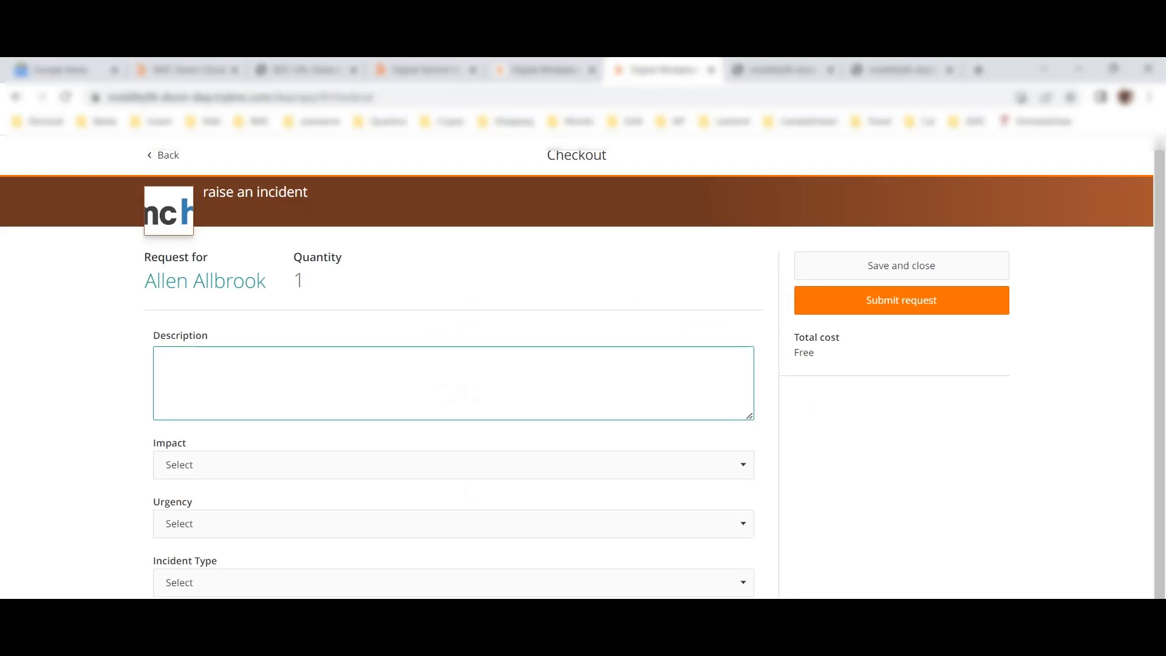
pyautogui.write('issue with my network')
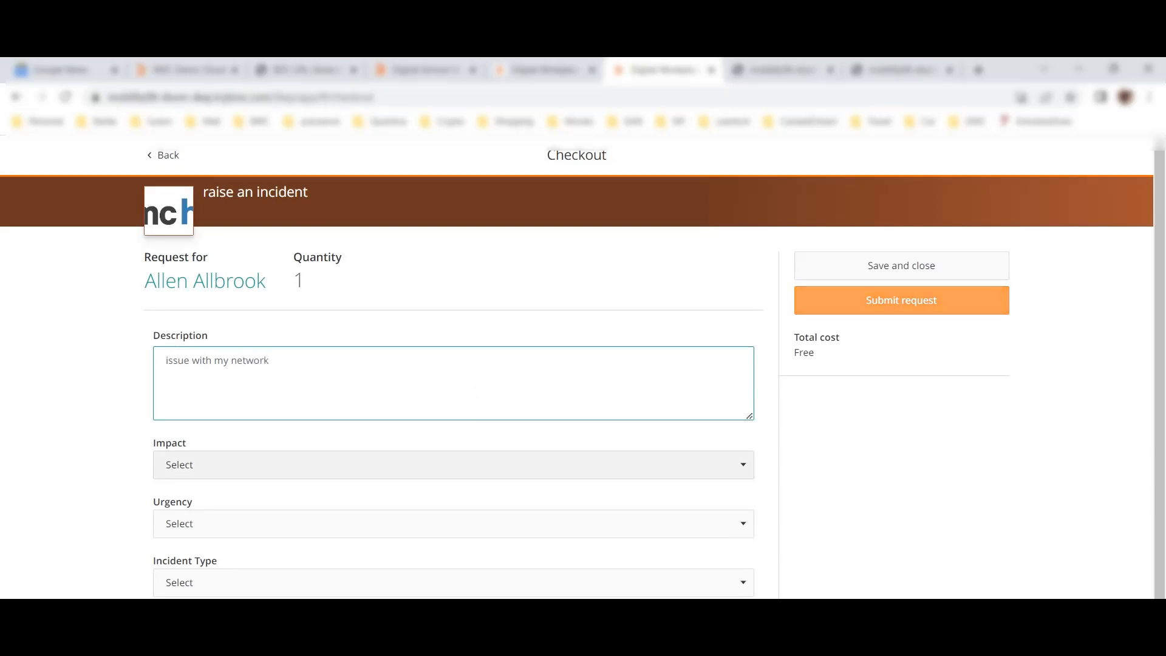
pyautogui.click(454, 464)
pyautogui.click(453, 517)
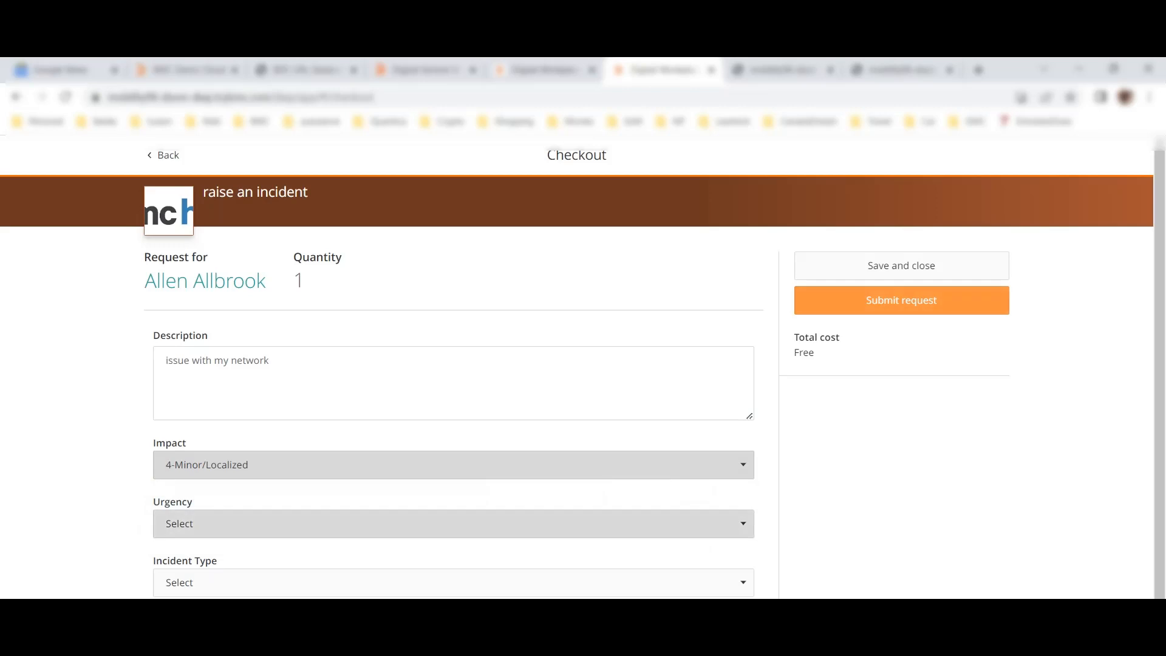
pyautogui.click(454, 524)
pyautogui.click(454, 575)
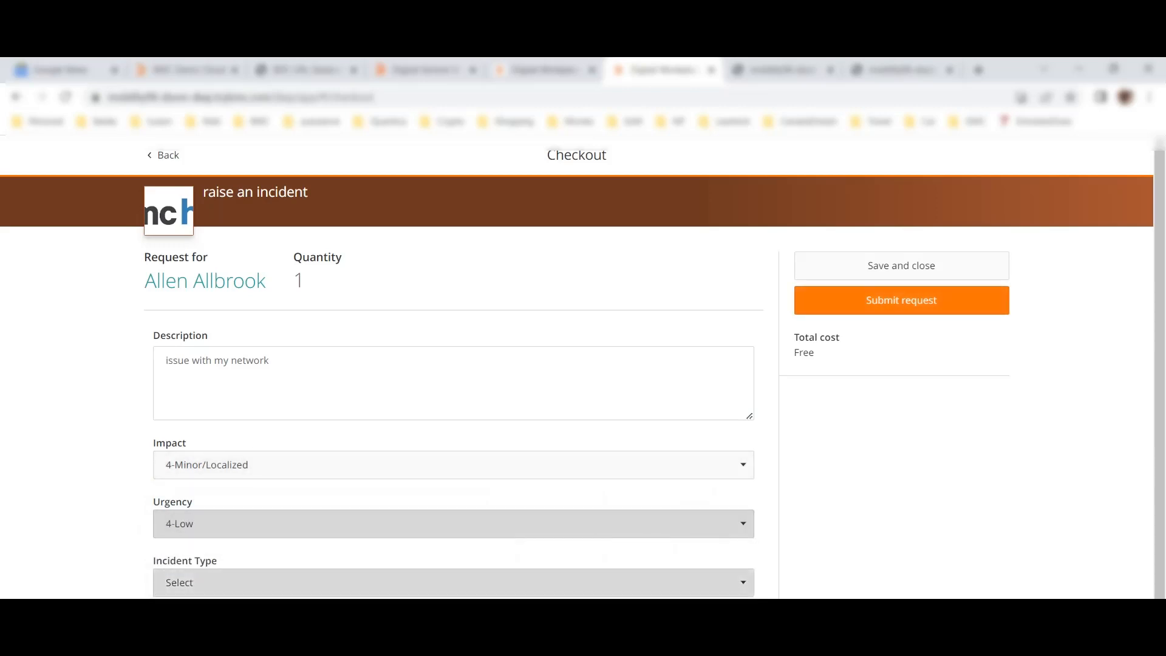
# - Set the incident type to User Service Request, fill in the reported source, and submit the request
pyautogui.click(454, 633)
pyautogui.scroll(-1, 453, 582)
pyautogui.click(453, 604)
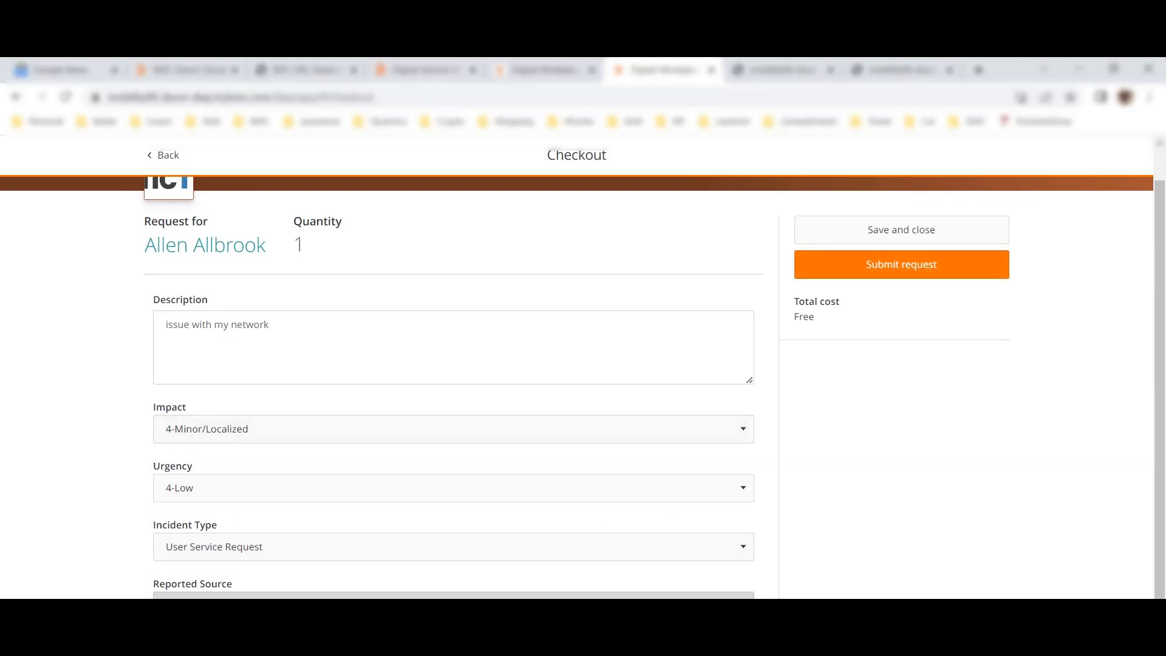
pyautogui.click(901, 264)
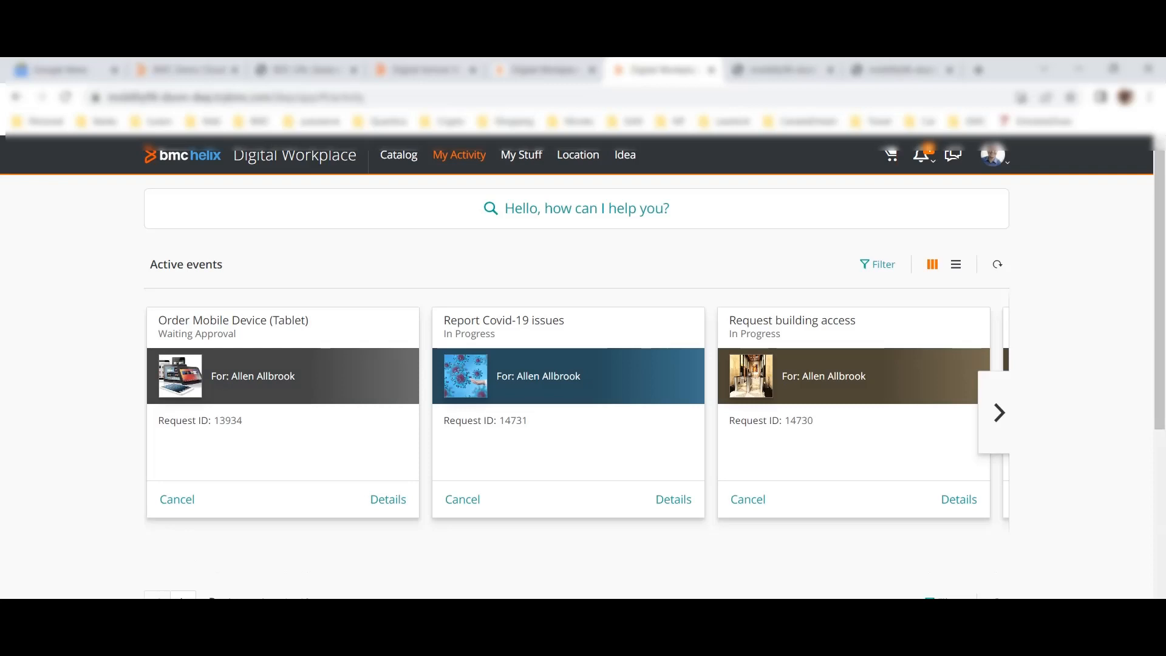
# - Open the raise an incident request from the past events and examine its details and the reason for its fault status
pyautogui.scroll(-3, 577, 386)
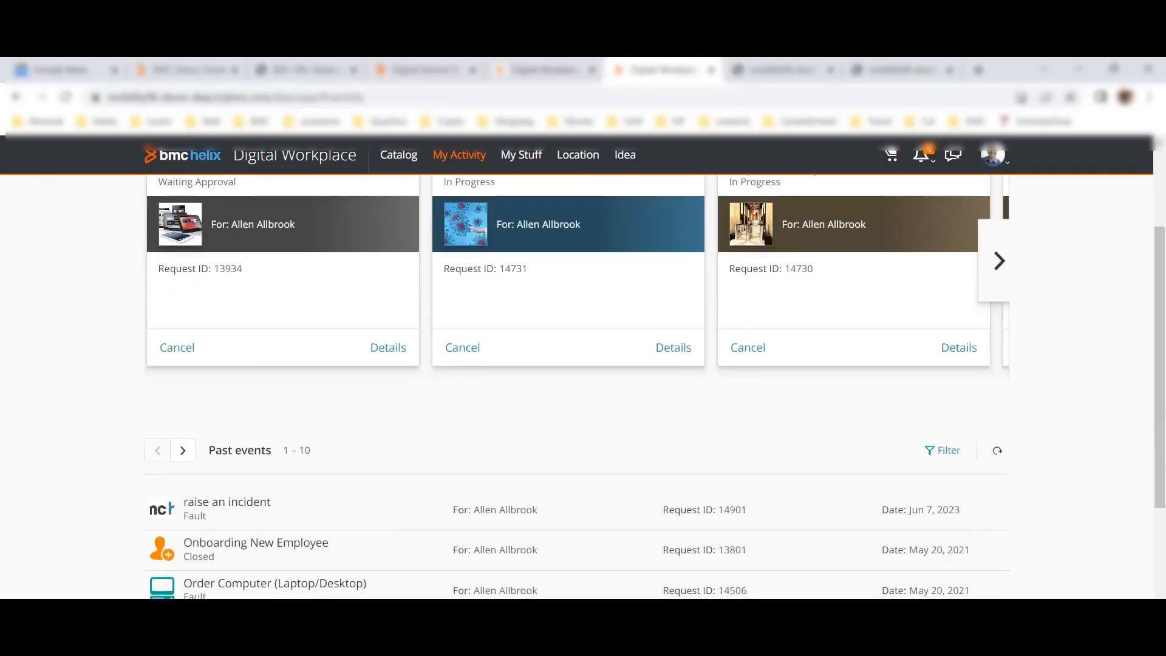
pyautogui.click(226, 502)
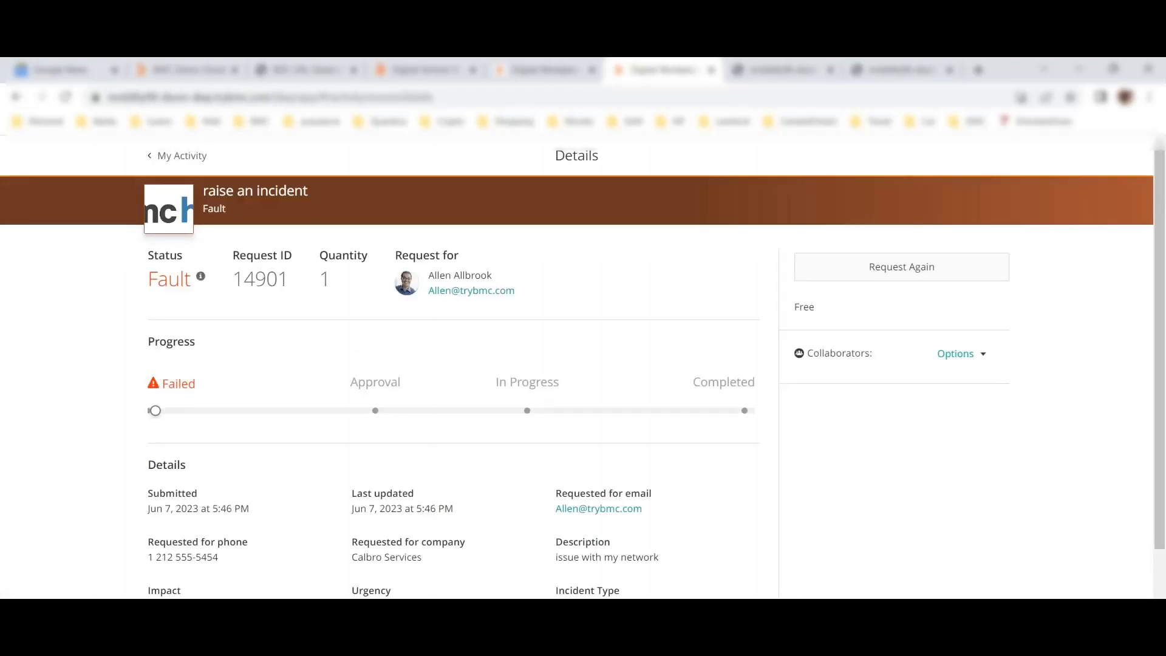
pyautogui.scroll(-3, 583, 364)
pyautogui.scroll(3, 582, 365)
pyautogui.click(201, 276)
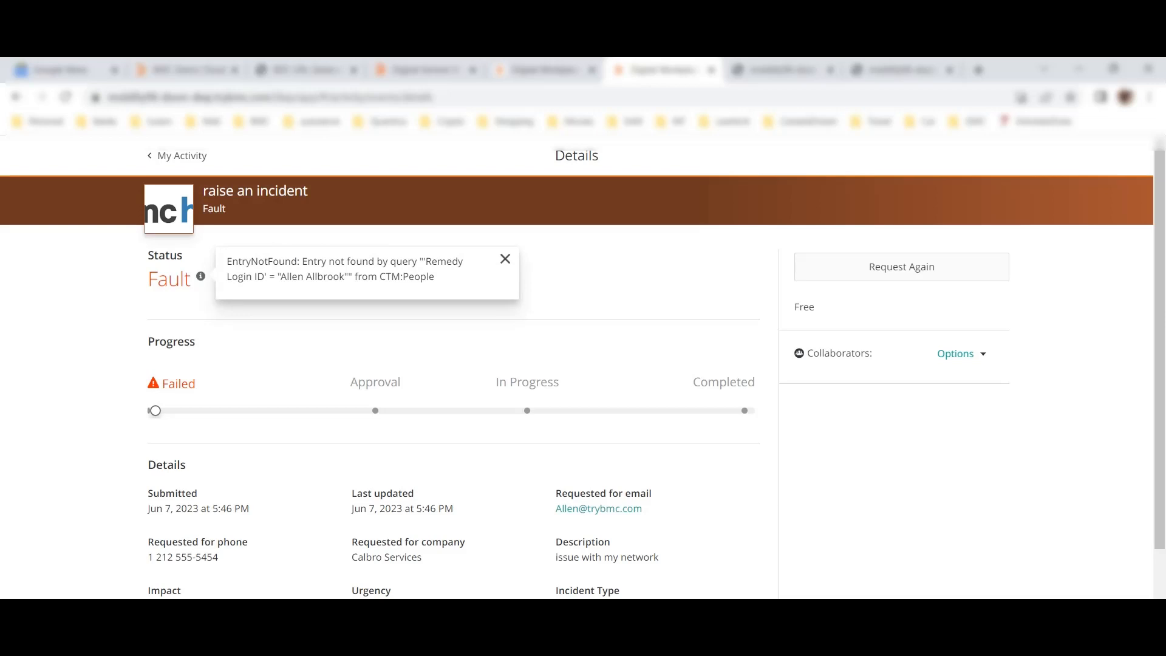
pyautogui.click(505, 259)
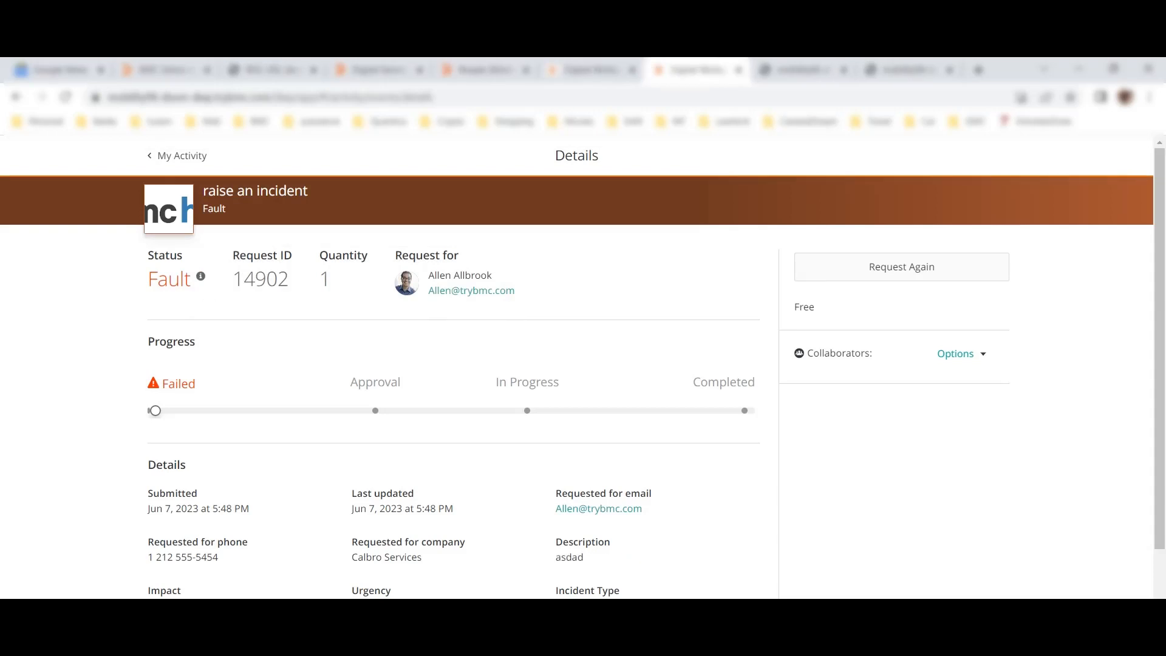
pyautogui.click(201, 276)
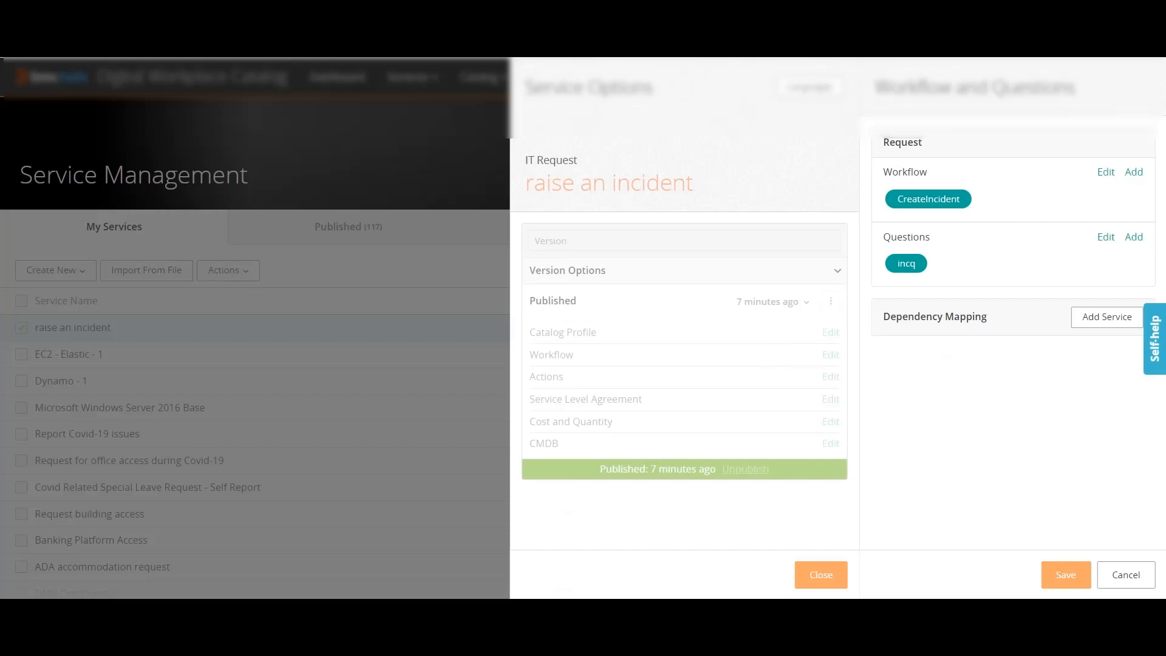
# - Switch to Digital Workplace Catalog, open the CreateIncident workflow for editing, and review the Create Incident activity's input mappings
pyautogui.click(1105, 172)
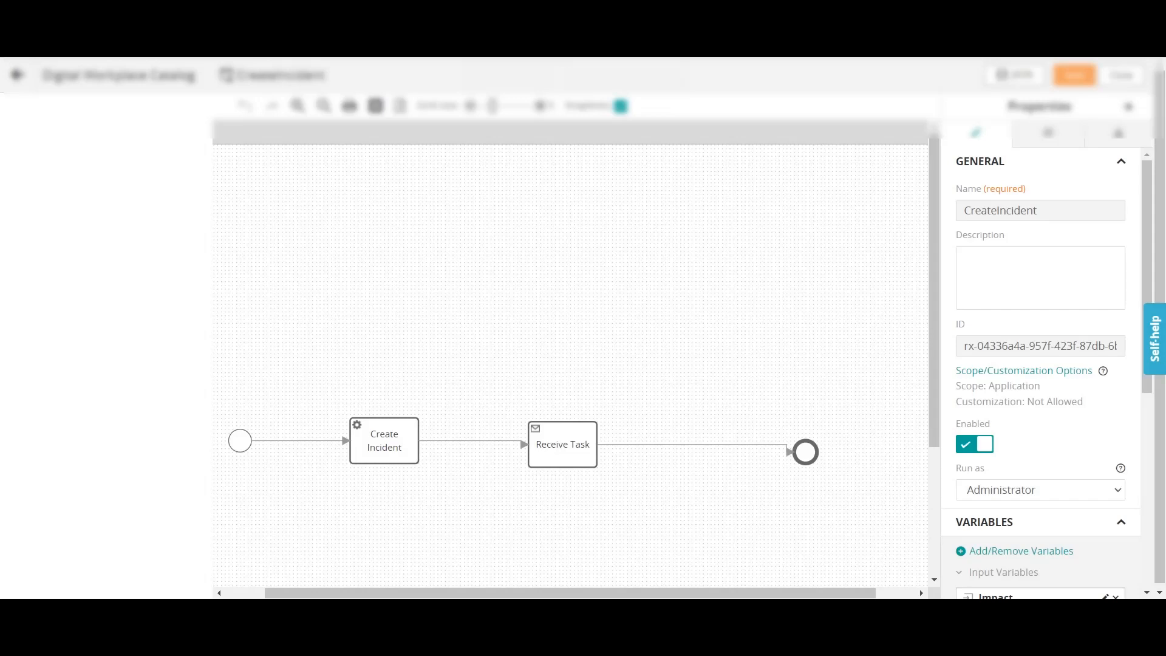
pyautogui.click(383, 441)
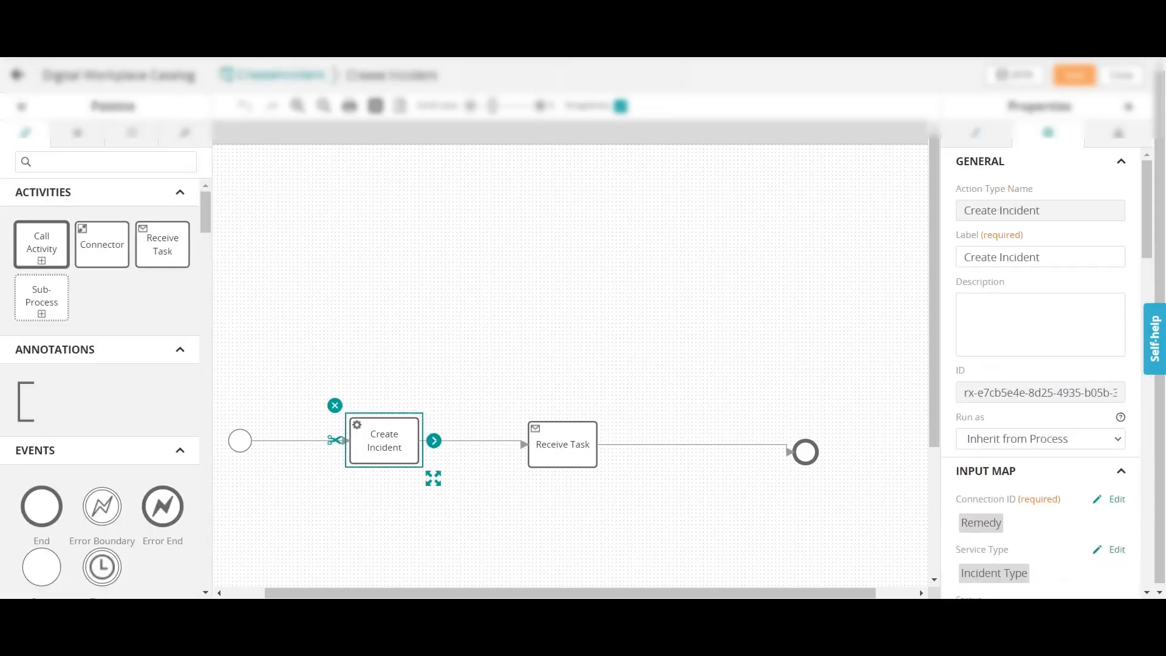
pyautogui.scroll(-3, 1040, 365)
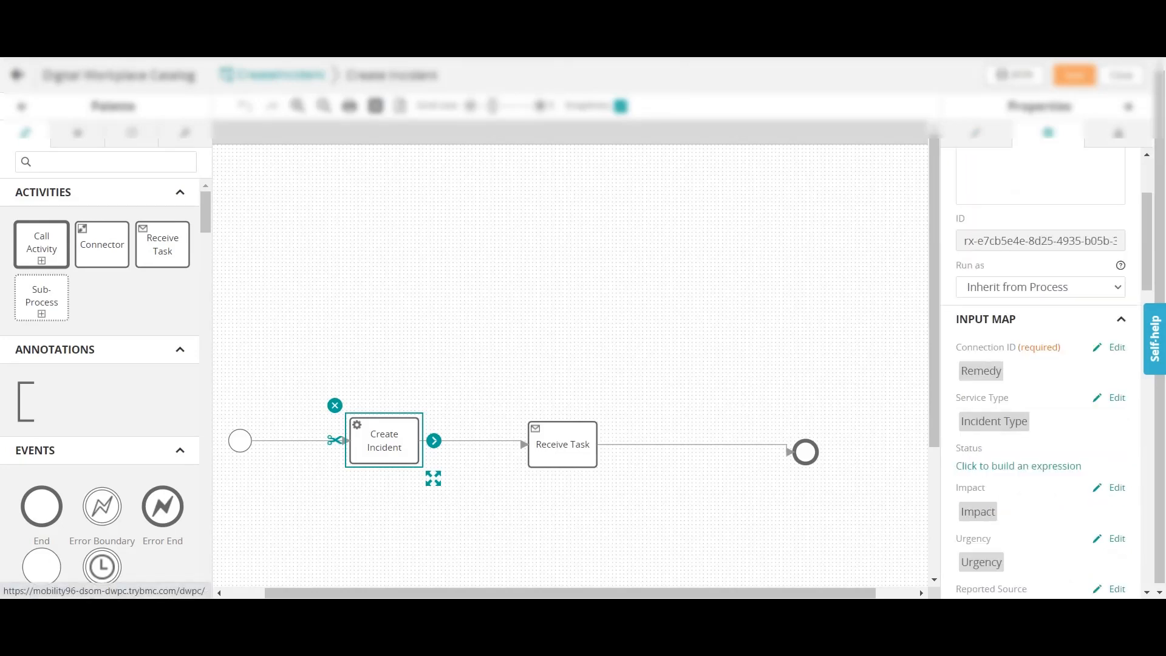
pyautogui.scroll(-5, 1040, 364)
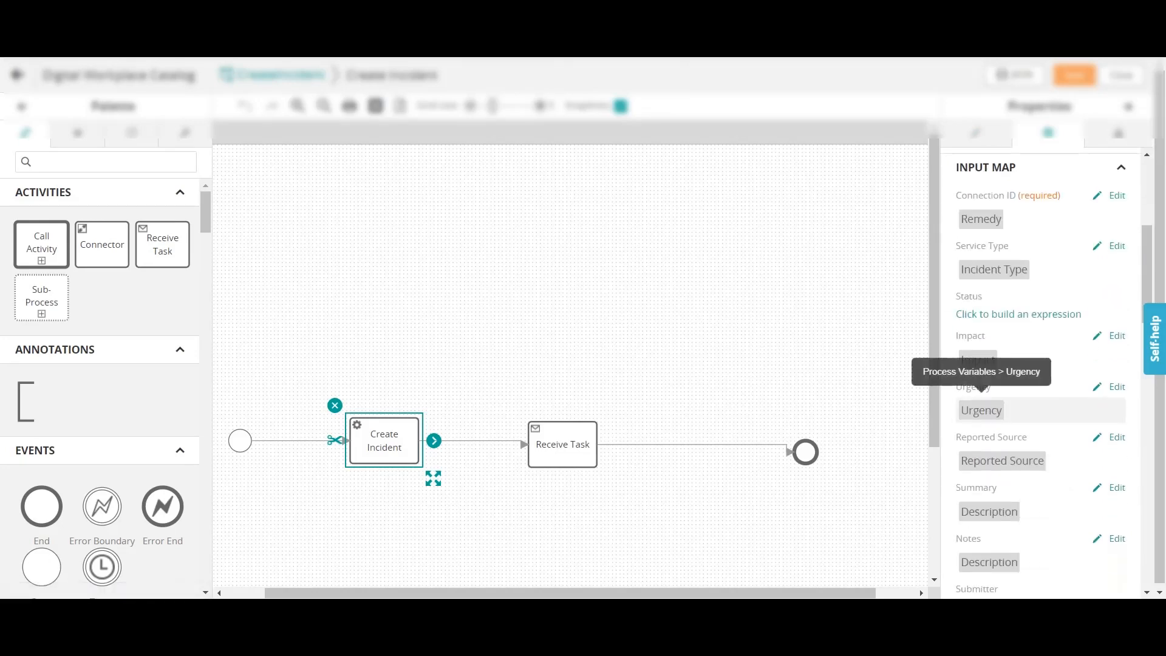
pyautogui.scroll(-2, 1040, 365)
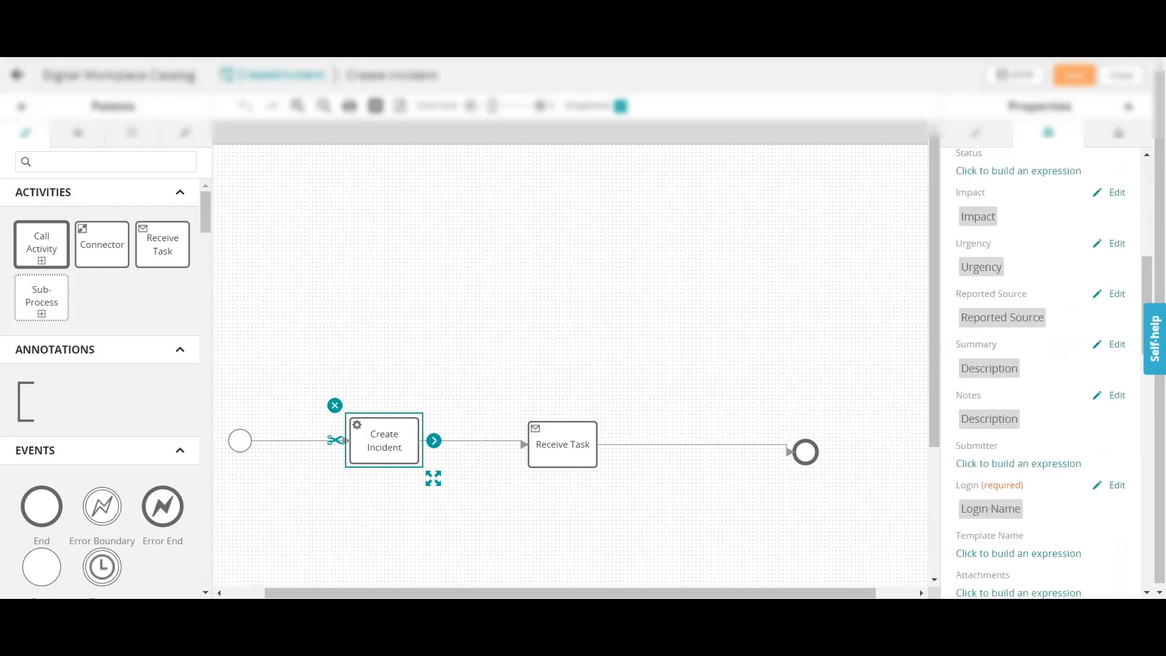
# - Clear the Create Incident activity's Login expression and expand the Requested By User values under the context process variable
pyautogui.click(1117, 477)
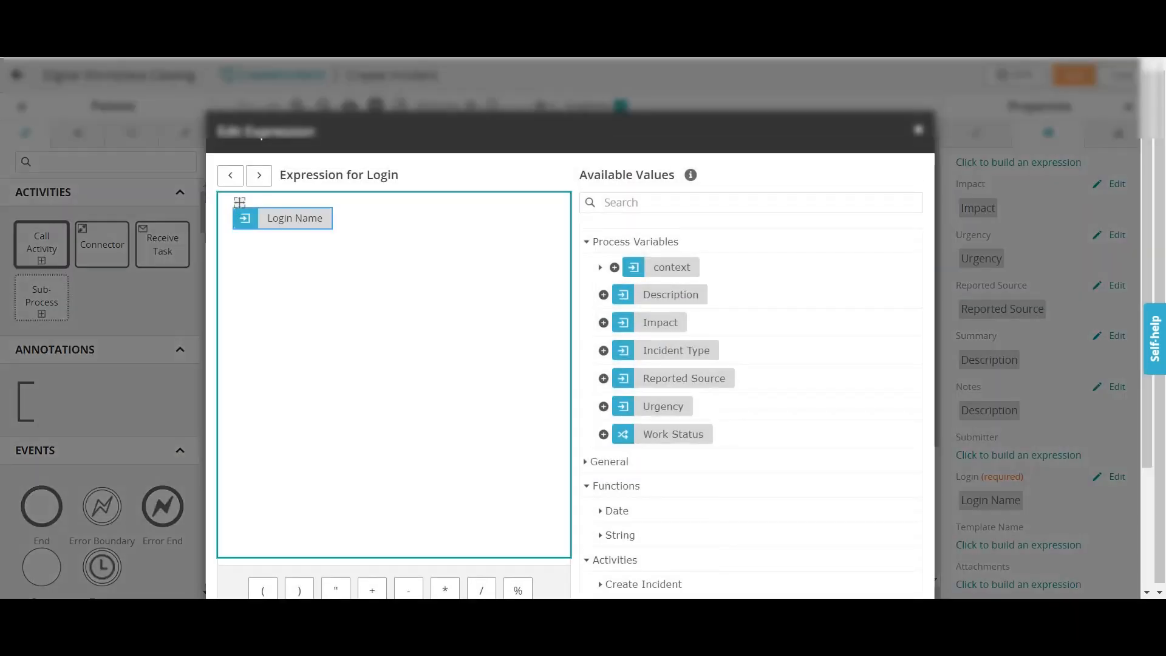
pyautogui.press('BackSpace')
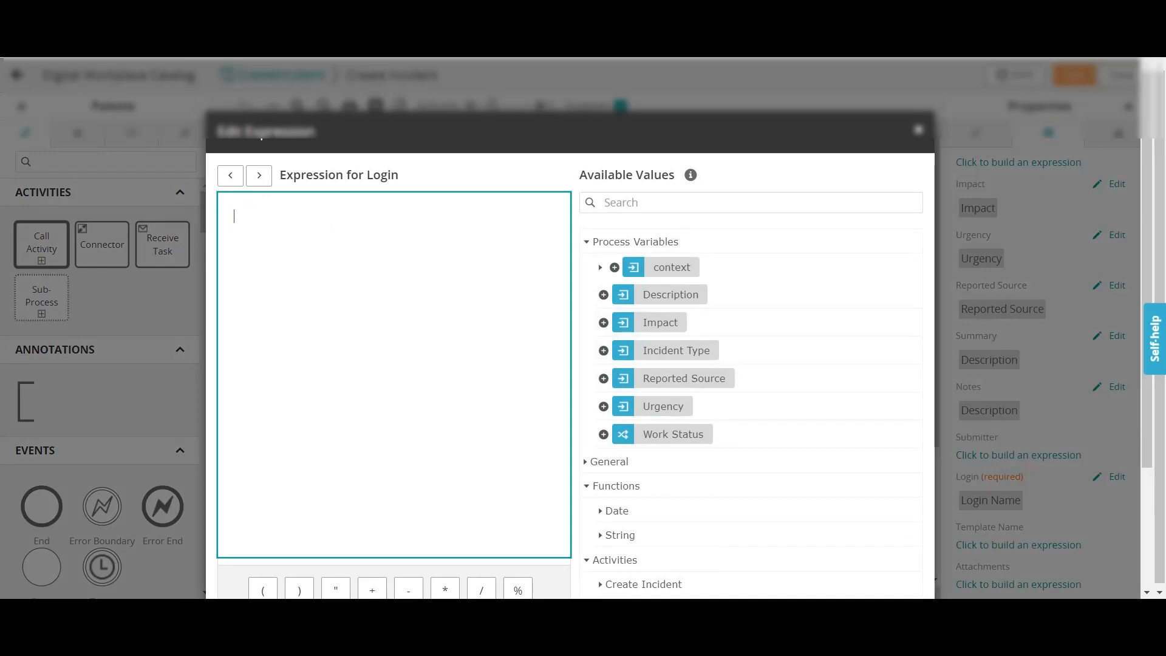
pyautogui.click(600, 267)
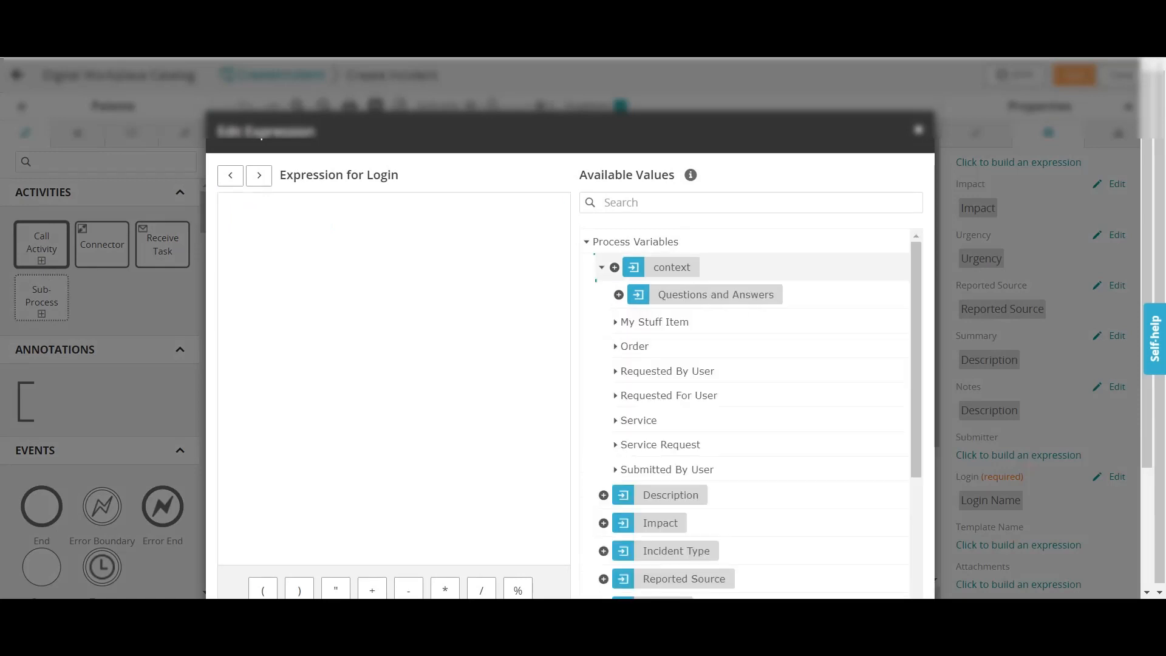
pyautogui.click(616, 371)
pyautogui.scroll(-1, 668, 397)
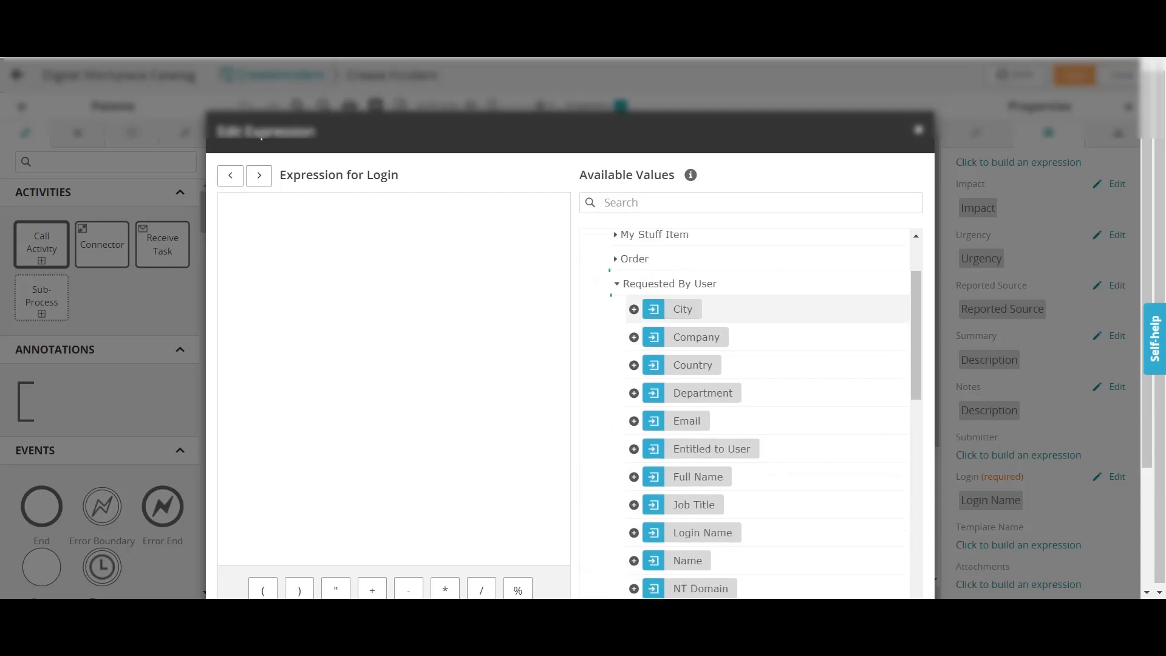
pyautogui.scroll(-1, 698, 388)
pyautogui.click(633, 413)
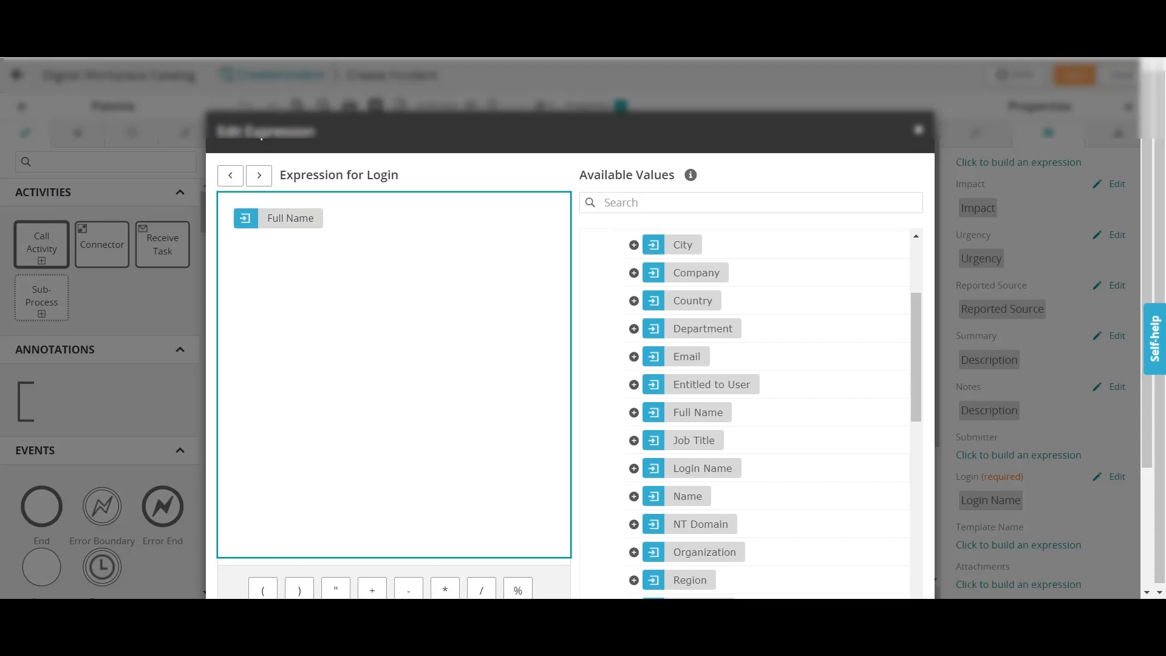
pyautogui.press('BackSpace')
pyautogui.press('BackSpace')
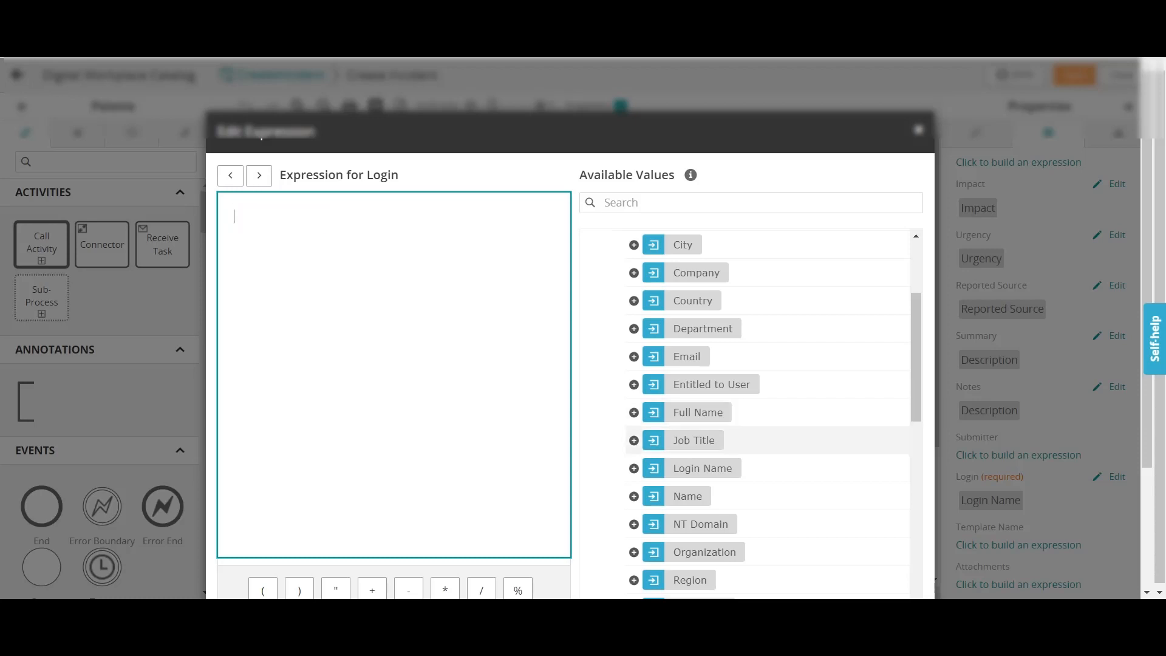
# - Set the Login expression to the Requested By User's Login Name, apply it, and leave the service's workflow and questions settings
pyautogui.click(703, 468)
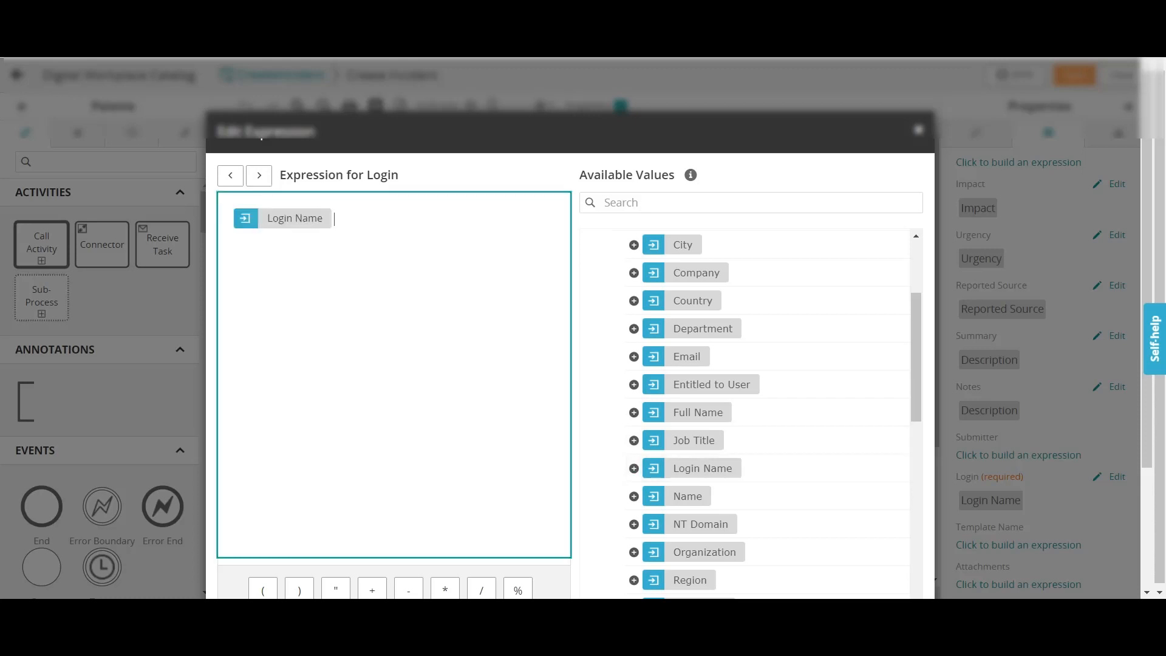
pyautogui.scroll(-5, 702, 468)
pyautogui.scroll(-3, 702, 467)
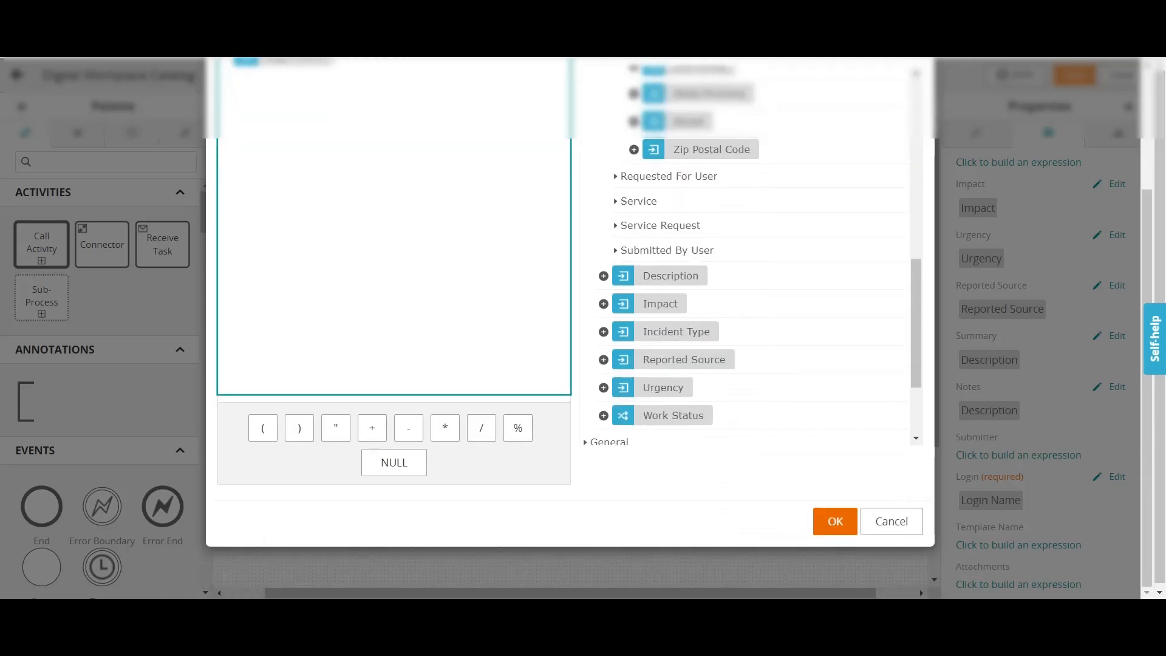
pyautogui.click(832, 520)
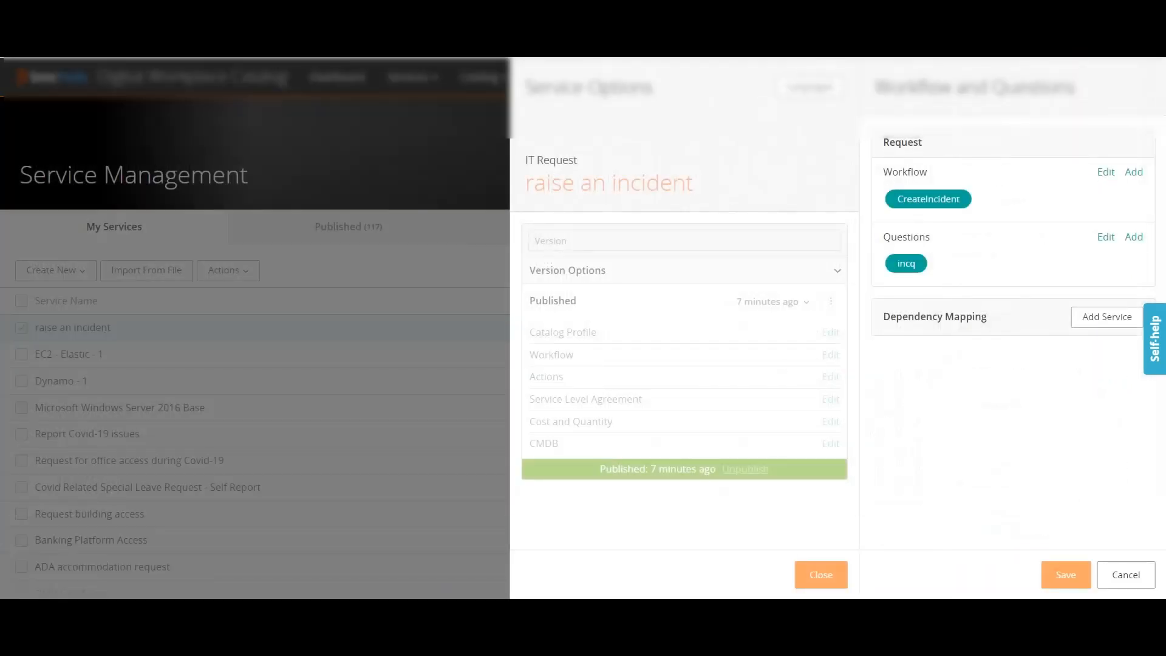
pyautogui.click(1126, 574)
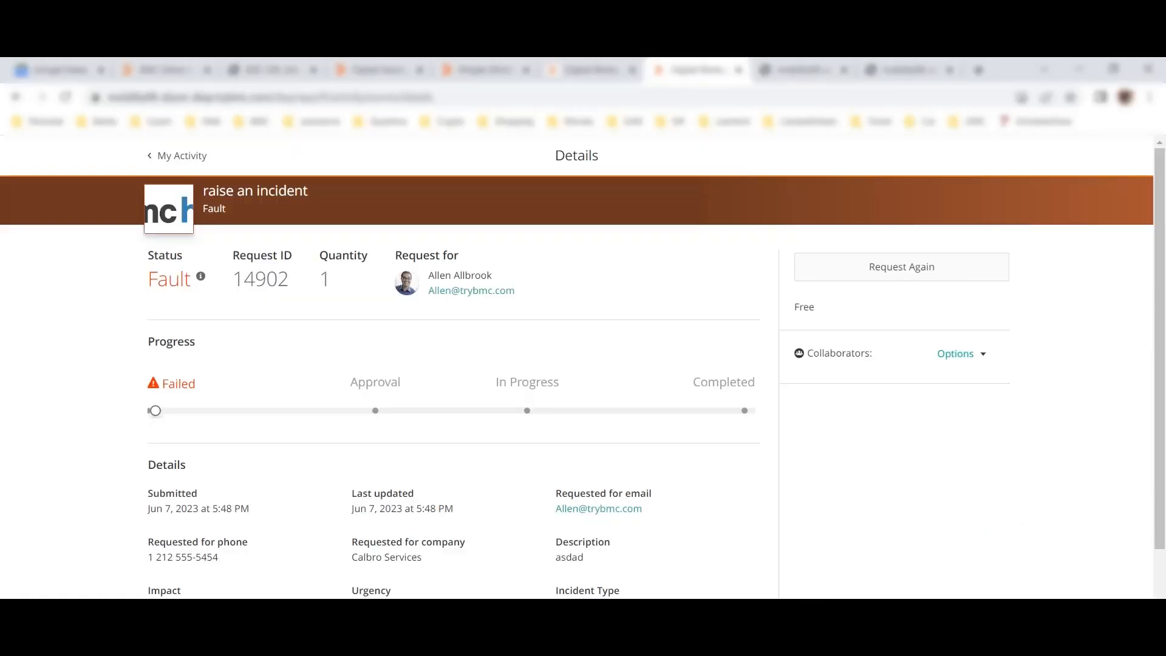
# - Switch to Digital Workplace, request raise an incident again from the faulted request, and submit it with the prepopulated answers
pyautogui.click(901, 266)
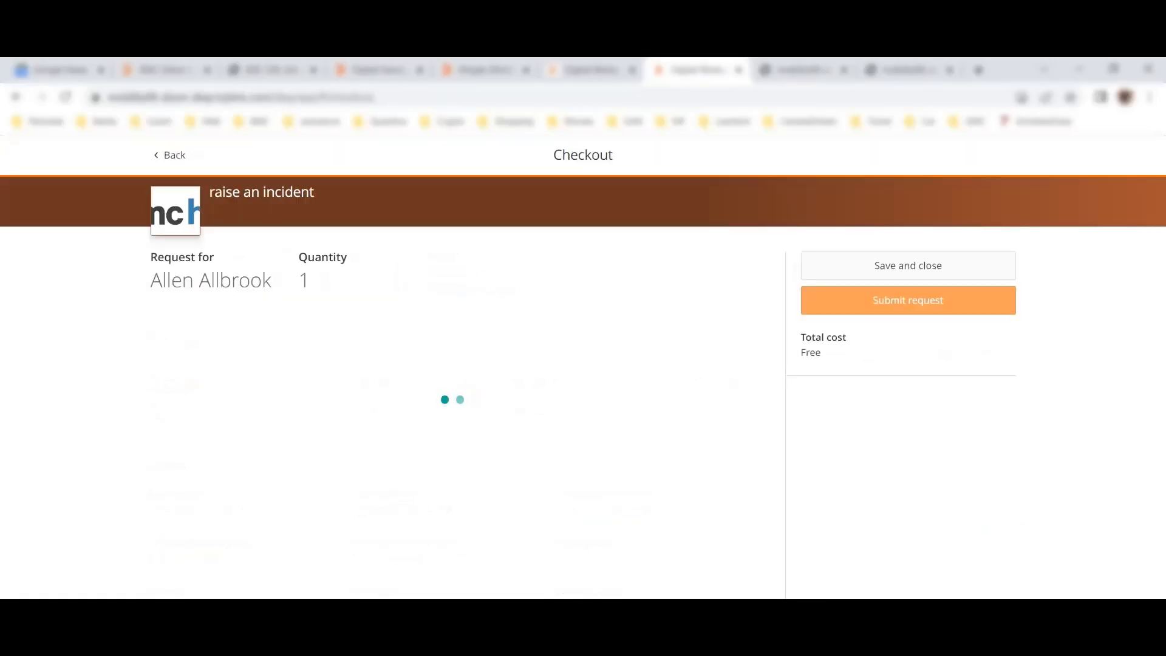
pyautogui.scroll(-2, 577, 388)
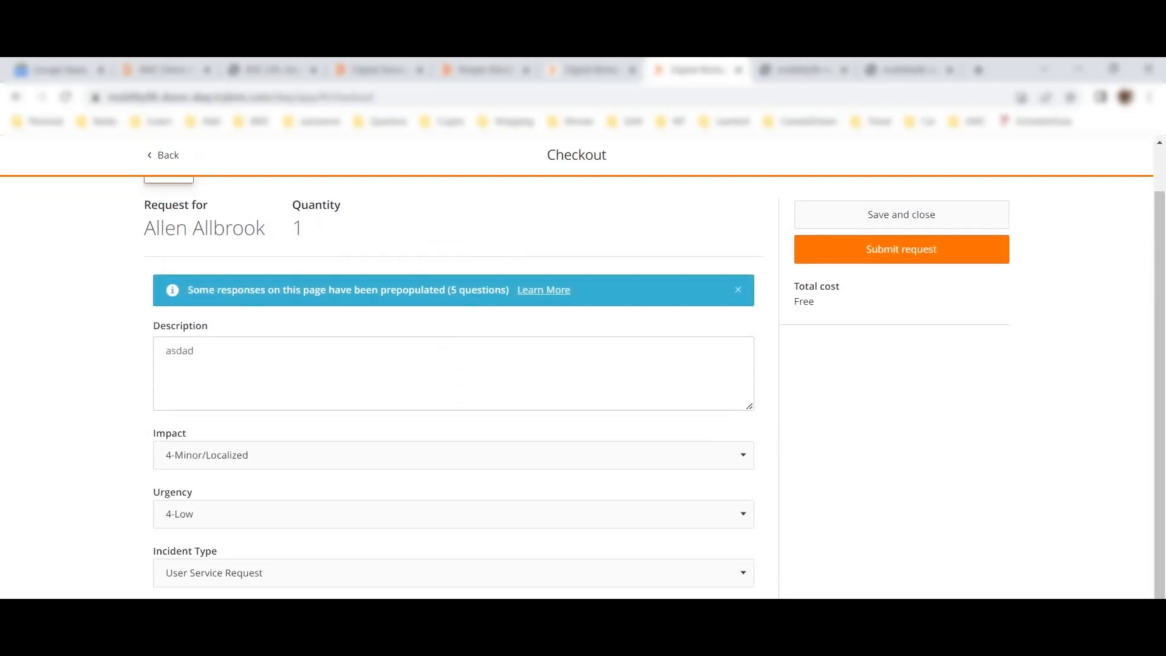
pyautogui.click(901, 249)
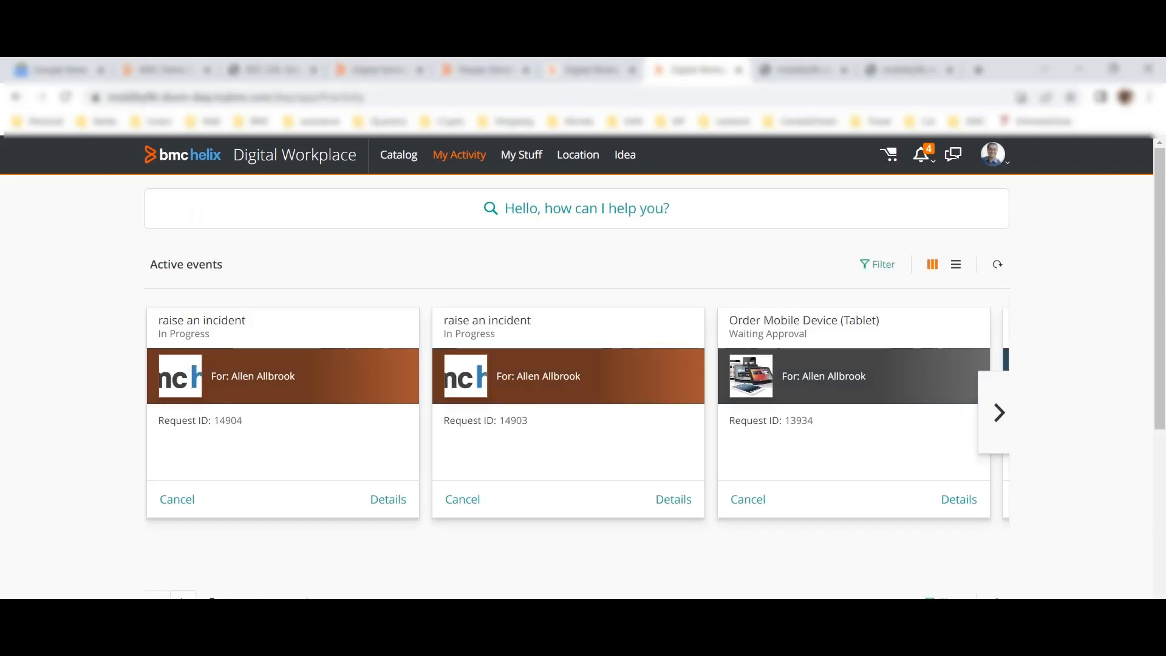
# - Open the details of the newest raise an incident request and examine its progress and submitted answers
pyautogui.click(388, 499)
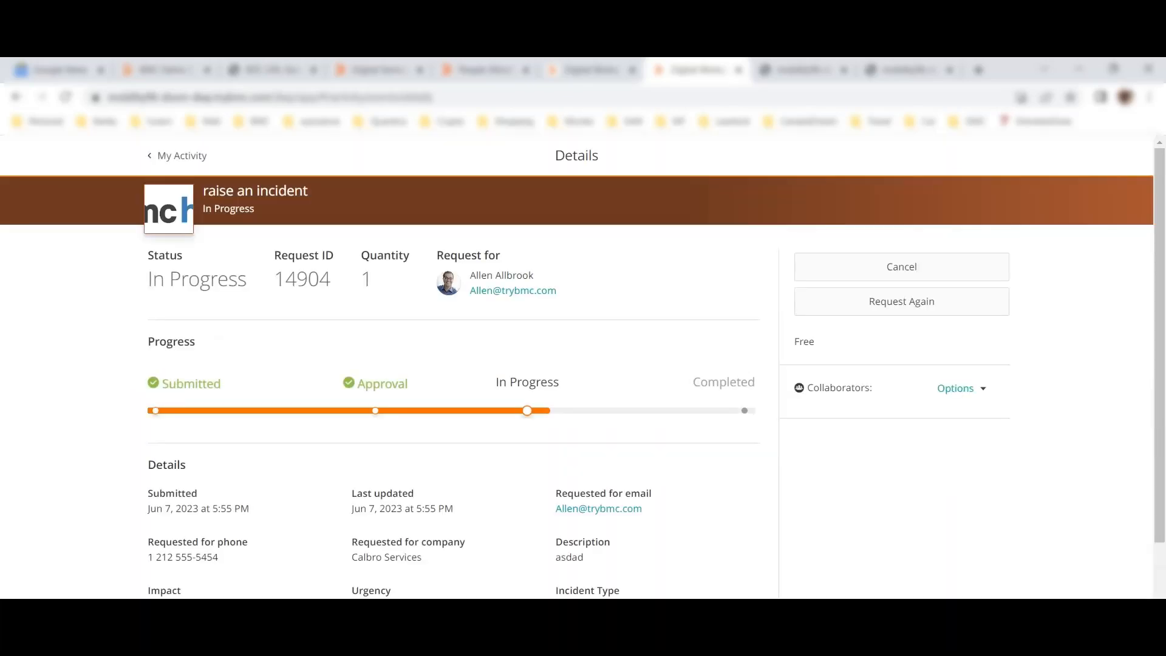
pyautogui.scroll(-1, 577, 388)
pyautogui.scroll(-2, 576, 389)
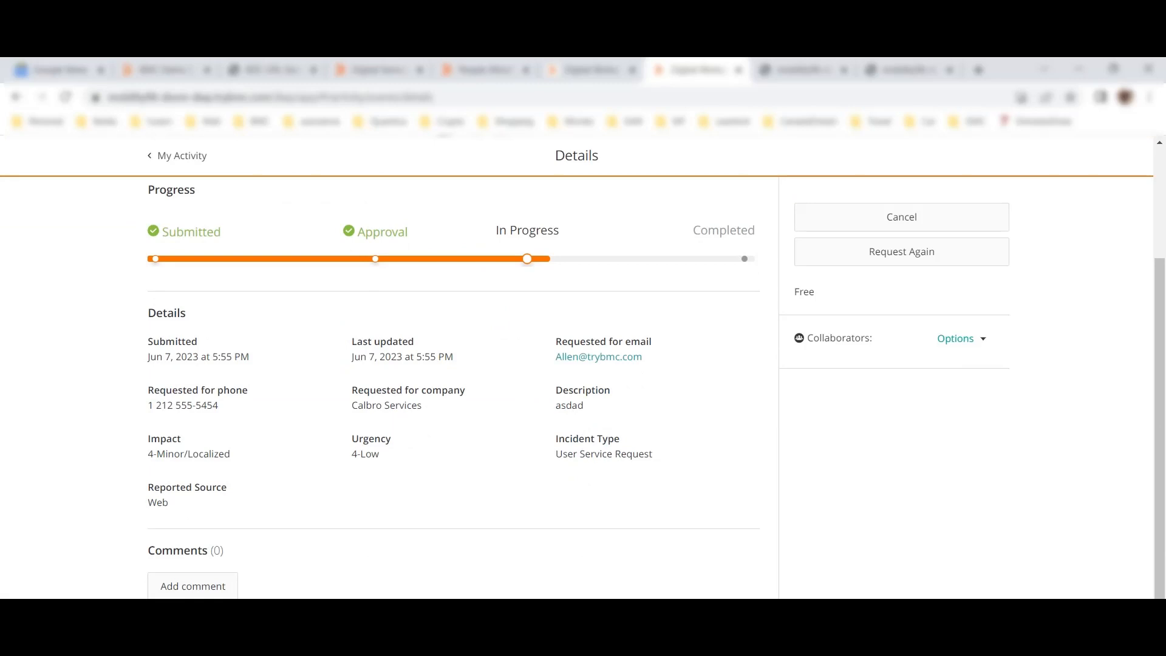
pyautogui.scroll(3, 577, 388)
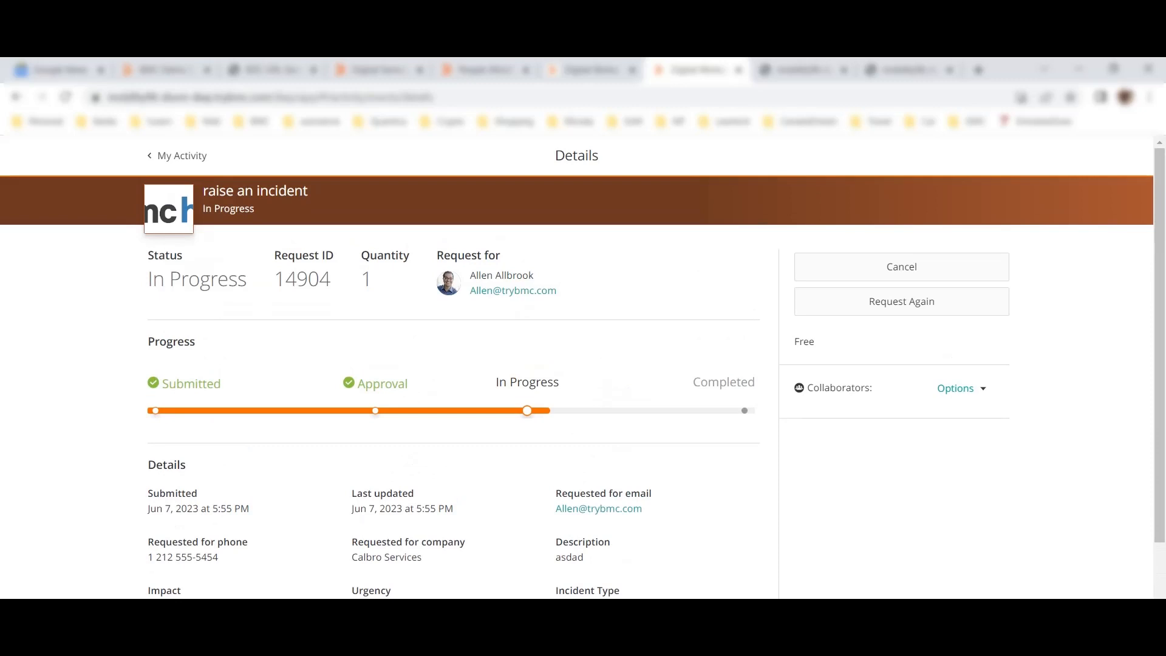
pyautogui.scroll(-2, 577, 373)
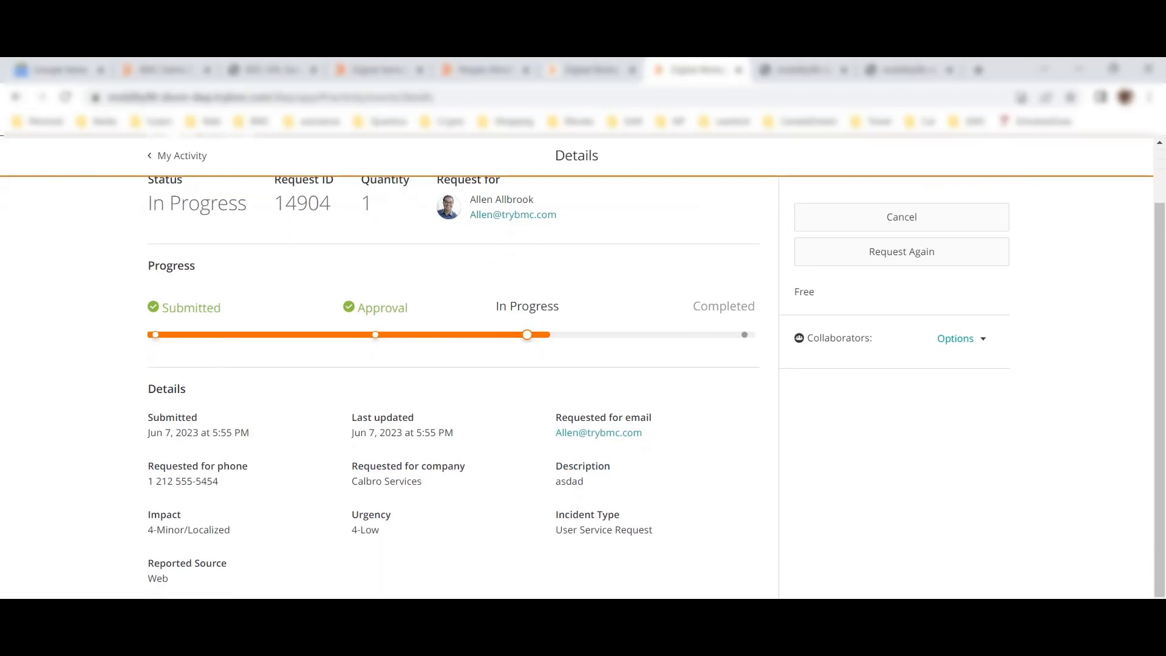
# - Switch to Helix ITSM and open the newly created asdad incident from the ticket console
pyautogui.click(588, 71)
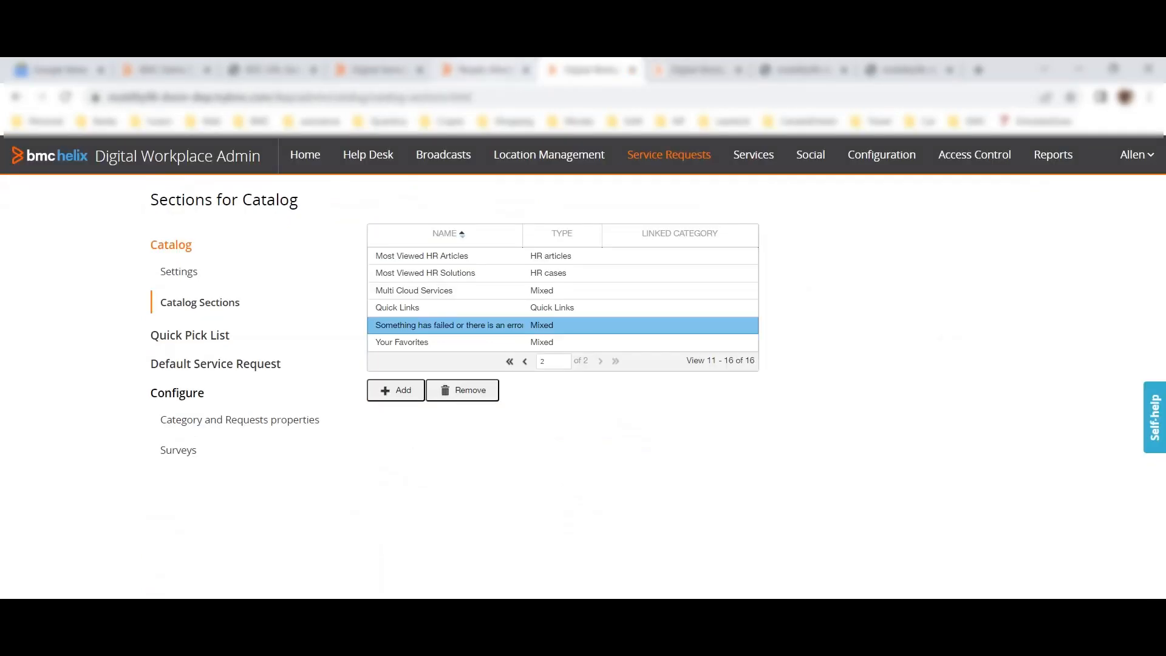
pyautogui.click(377, 70)
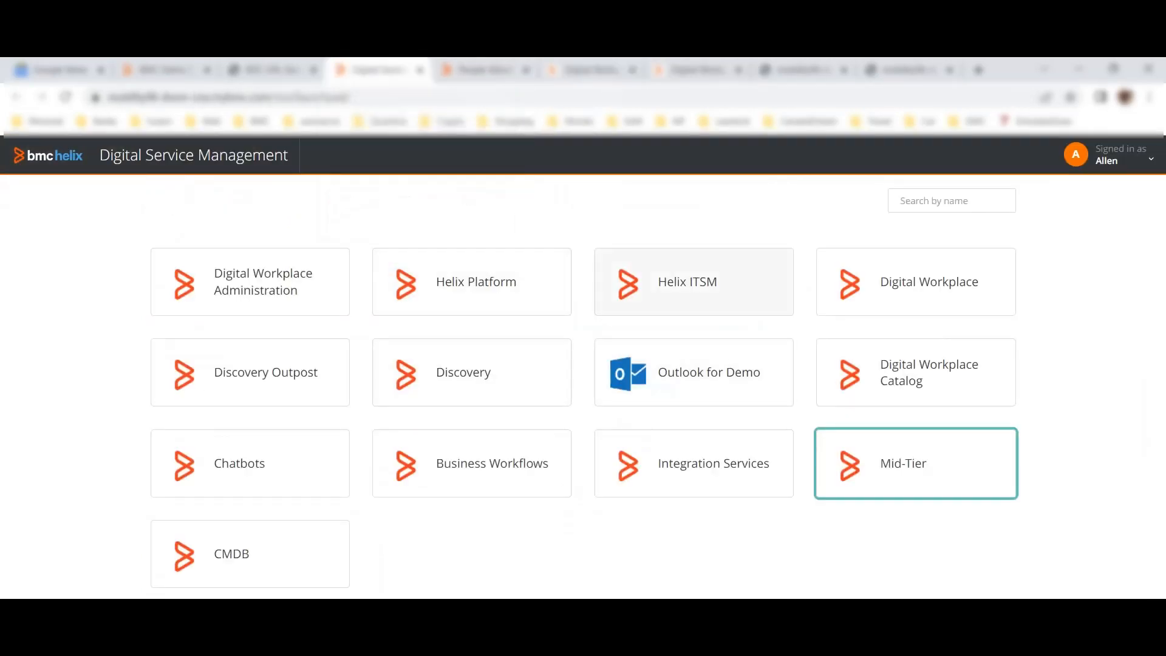
pyautogui.click(692, 282)
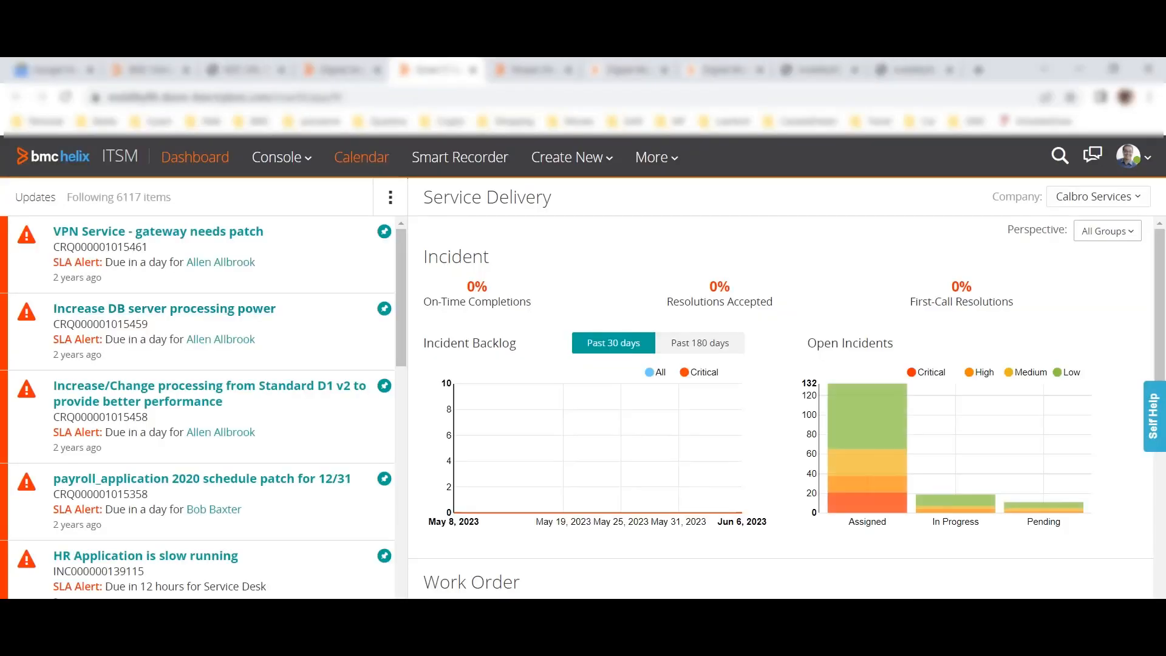
pyautogui.click(281, 158)
pyautogui.click(316, 251)
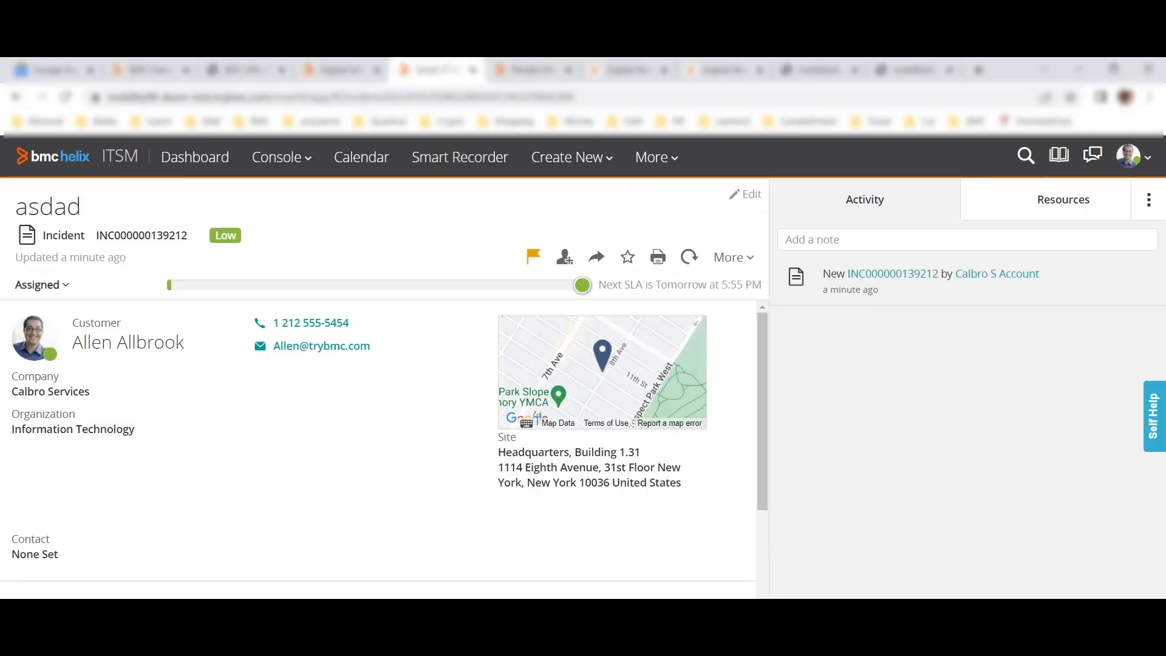
# - Examine the asdad incident's title, incident ID, customer details, incident type, description and support group
pyautogui.scroll(-4, 378, 450)
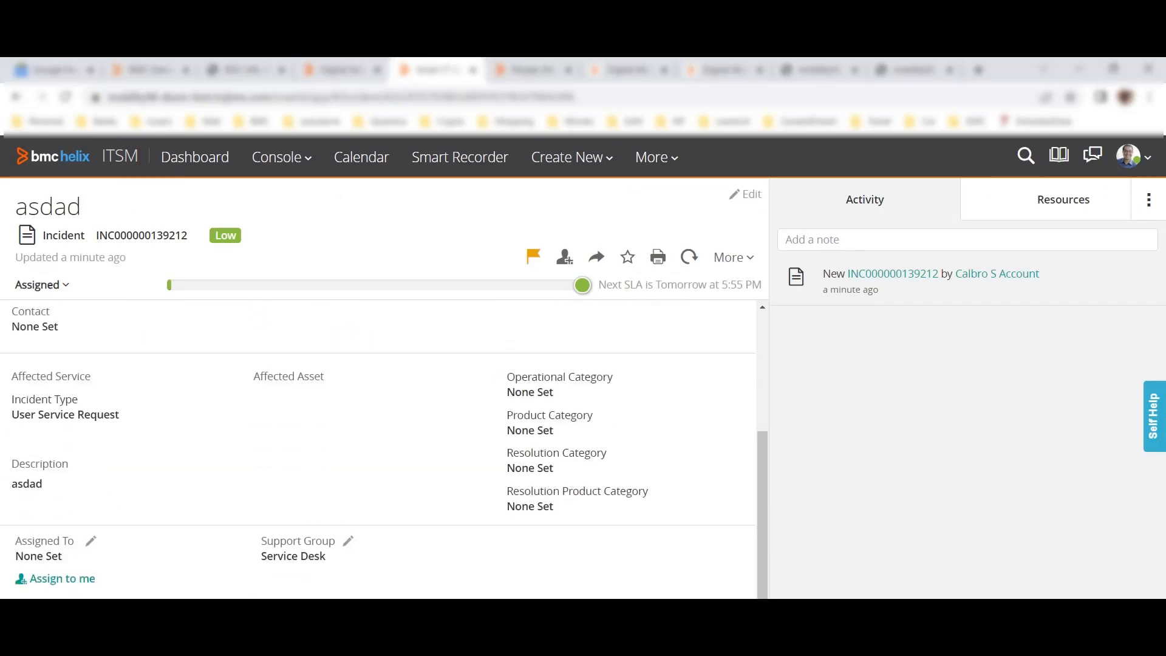
pyautogui.scroll(4, 377, 450)
pyautogui.moveTo(15, 208); pyautogui.dragTo(82, 207)
pyautogui.scroll(-4, 378, 450)
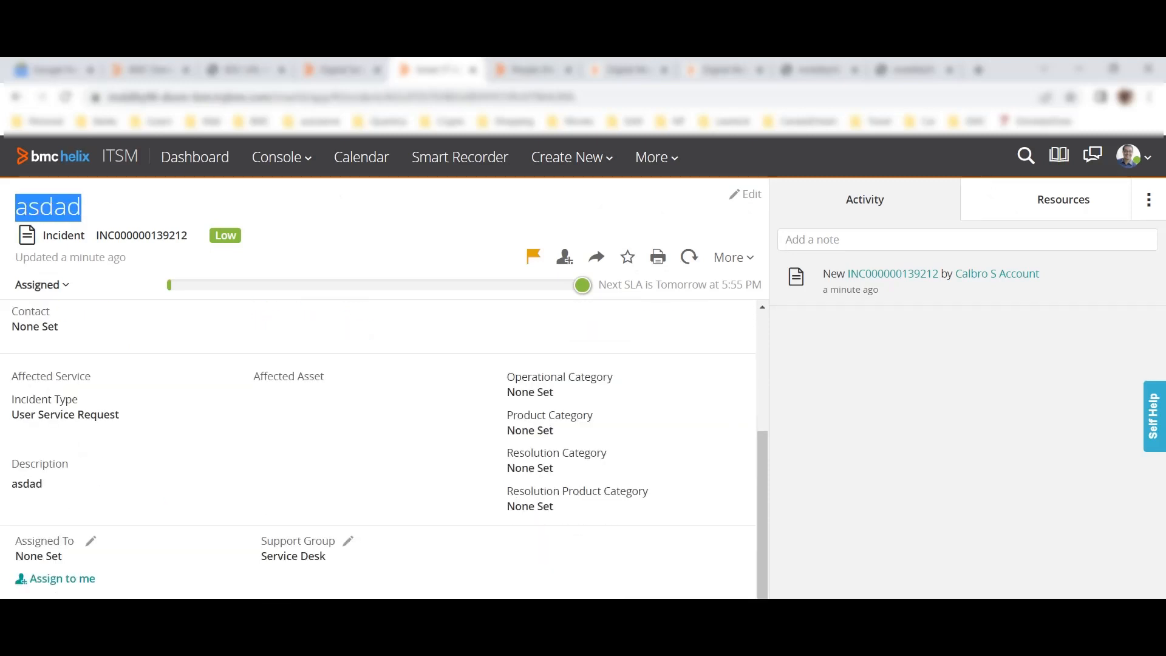
pyautogui.doubleClick(27, 484)
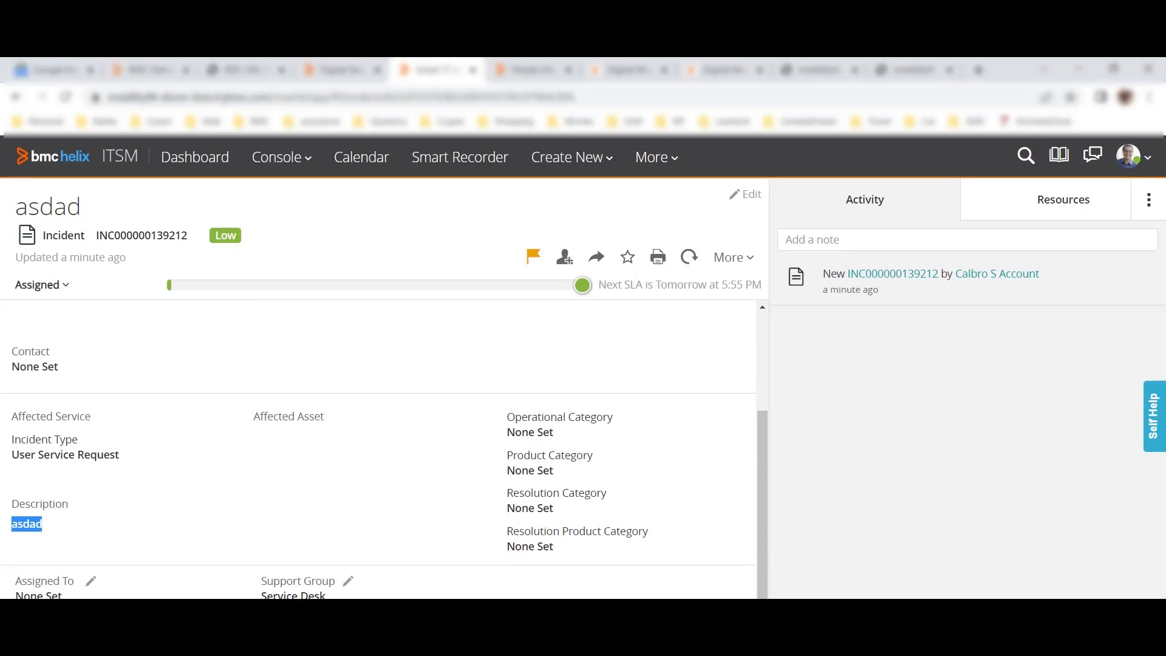
pyautogui.scroll(4, 377, 449)
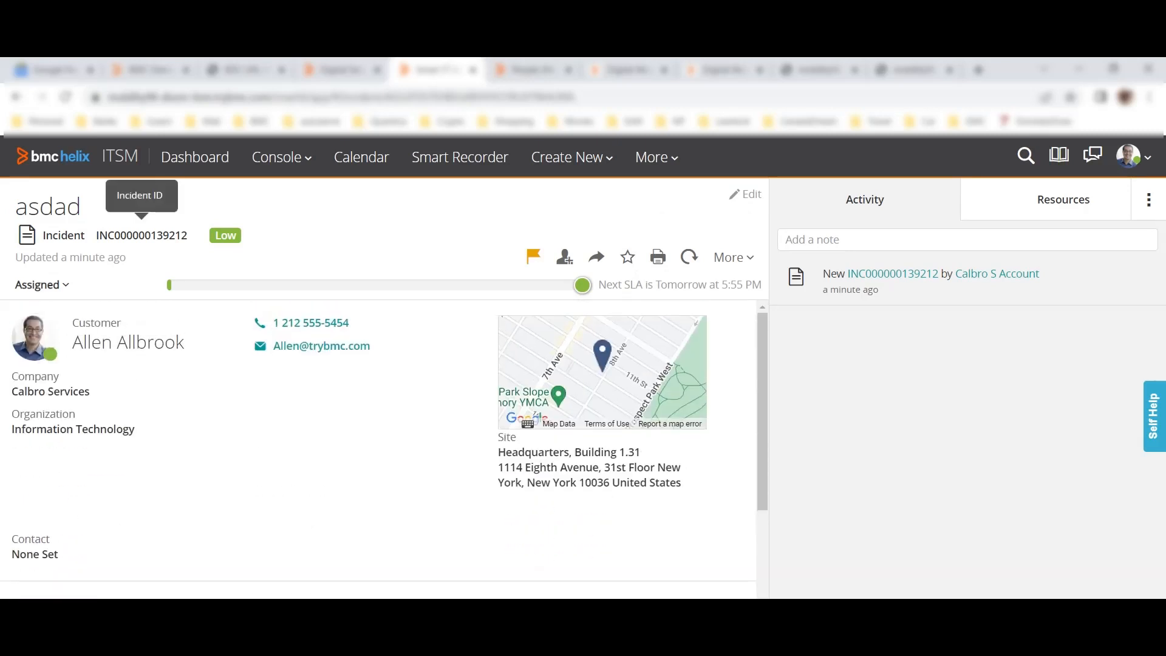
pyautogui.scroll(-4, 378, 449)
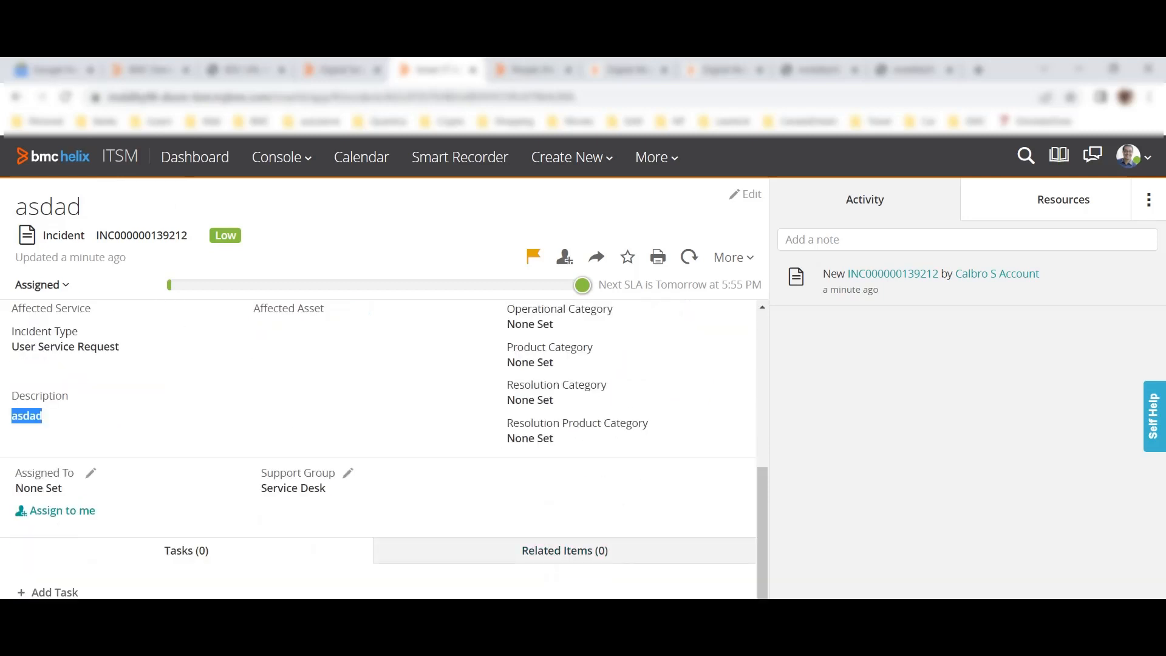
pyautogui.scroll(4, 378, 449)
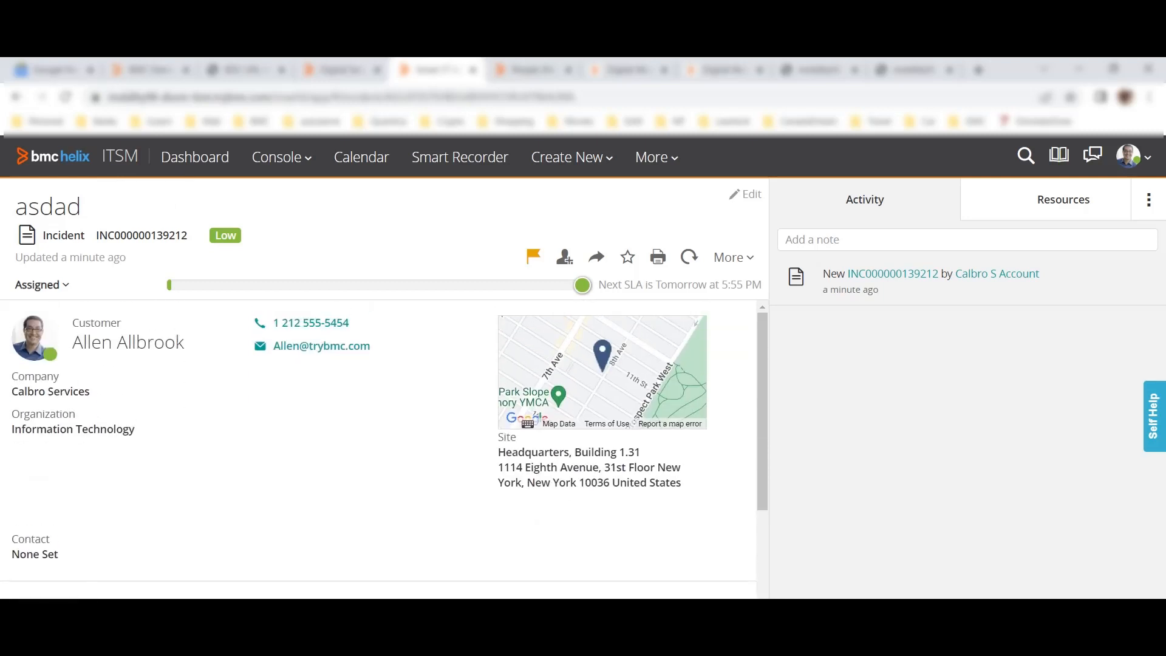
# - Open the asdad incident for editing and review its impact, urgency, status and customer fields
pyautogui.click(745, 195)
pyautogui.scroll(-4, 377, 407)
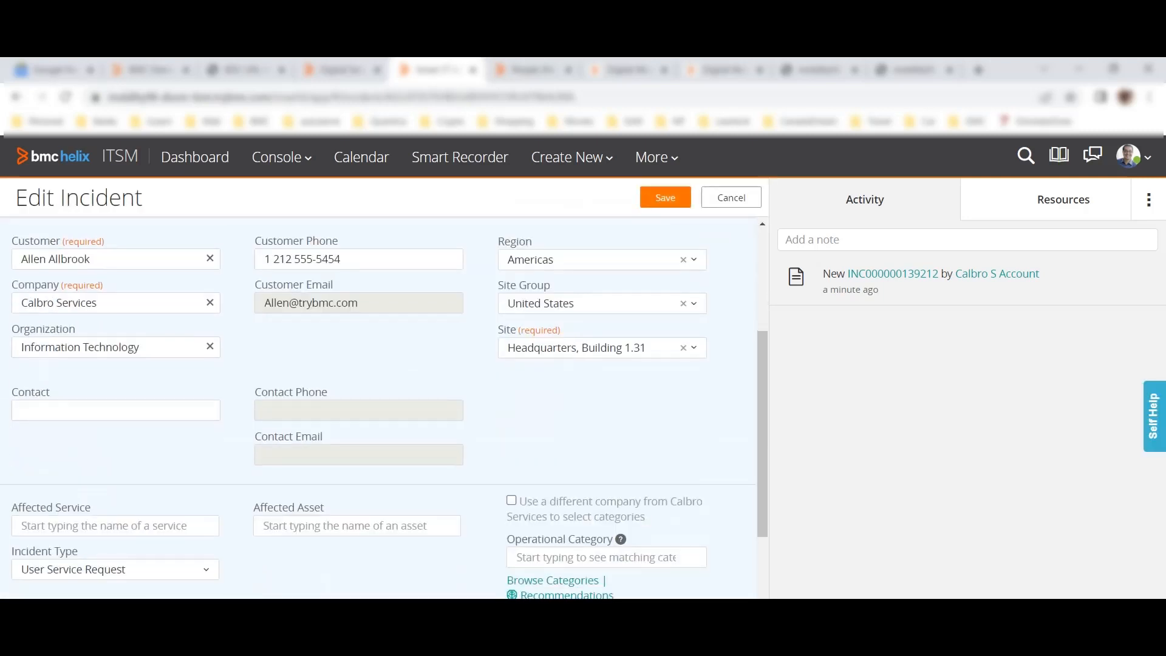
pyautogui.scroll(3, 382, 406)
pyautogui.scroll(2, 383, 407)
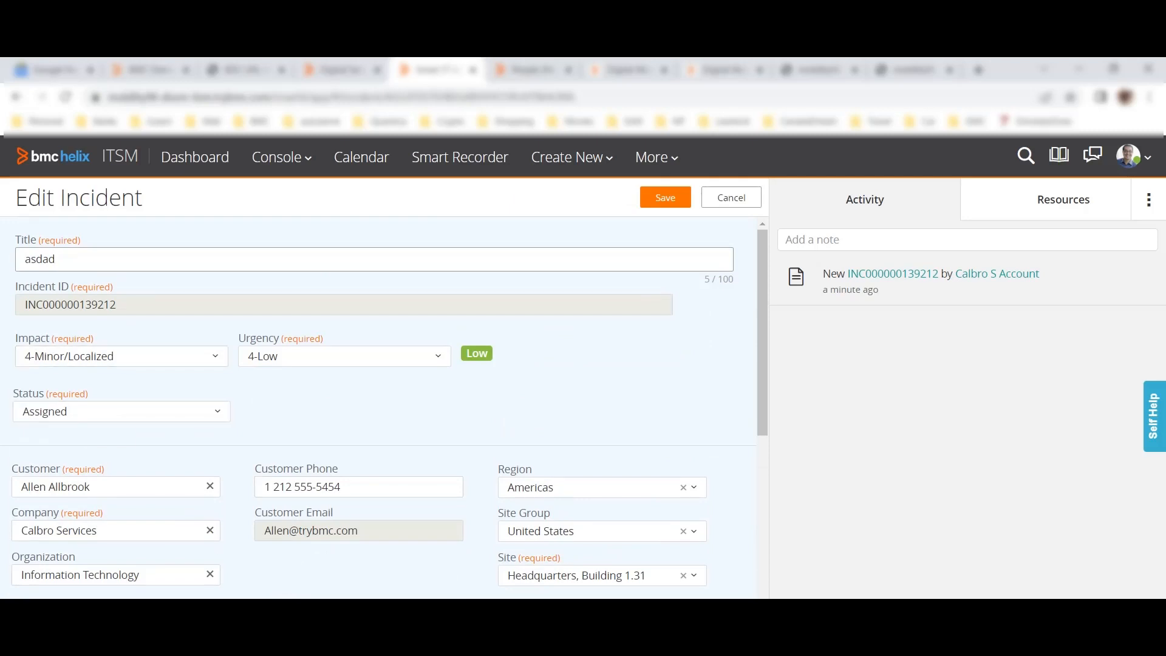
# - Check the raise an incident request's status in Digital Workplace and return to the incident form in Helix ITSM
pyautogui.click(629, 69)
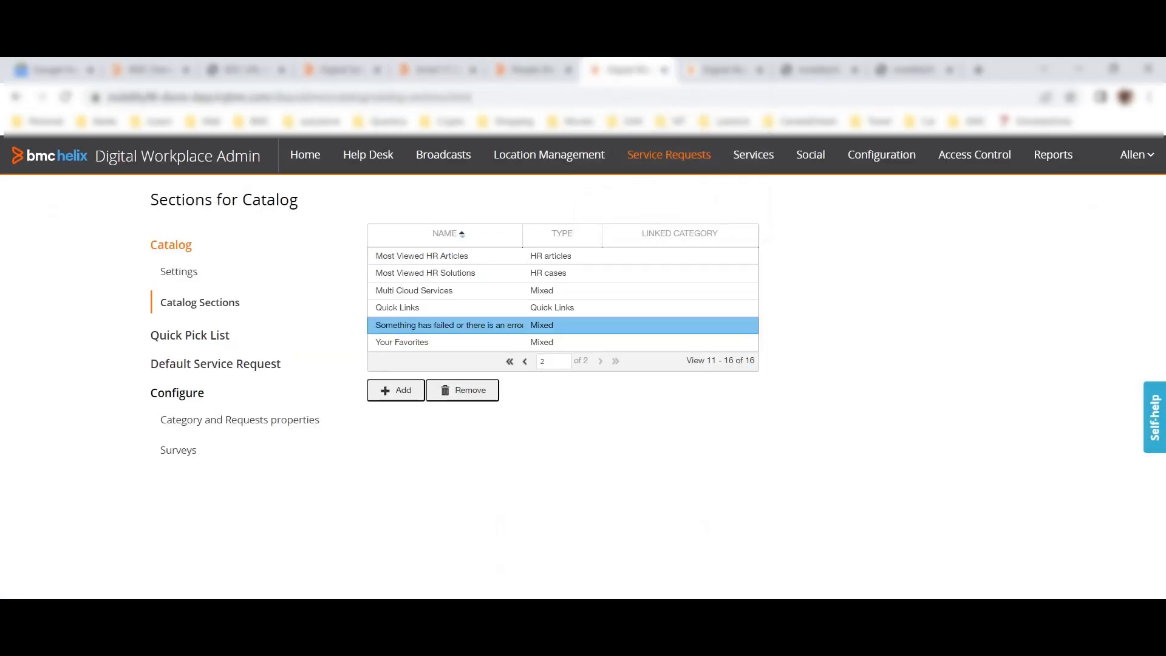
pyautogui.click(722, 70)
pyautogui.scroll(2, 577, 387)
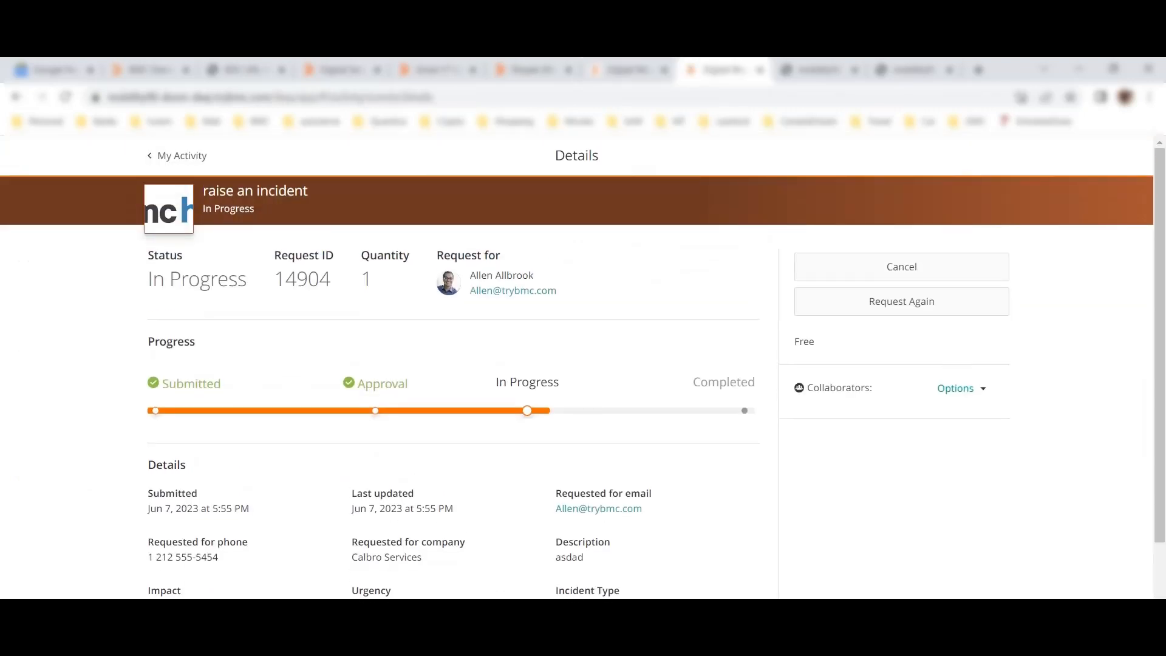
pyautogui.click(438, 70)
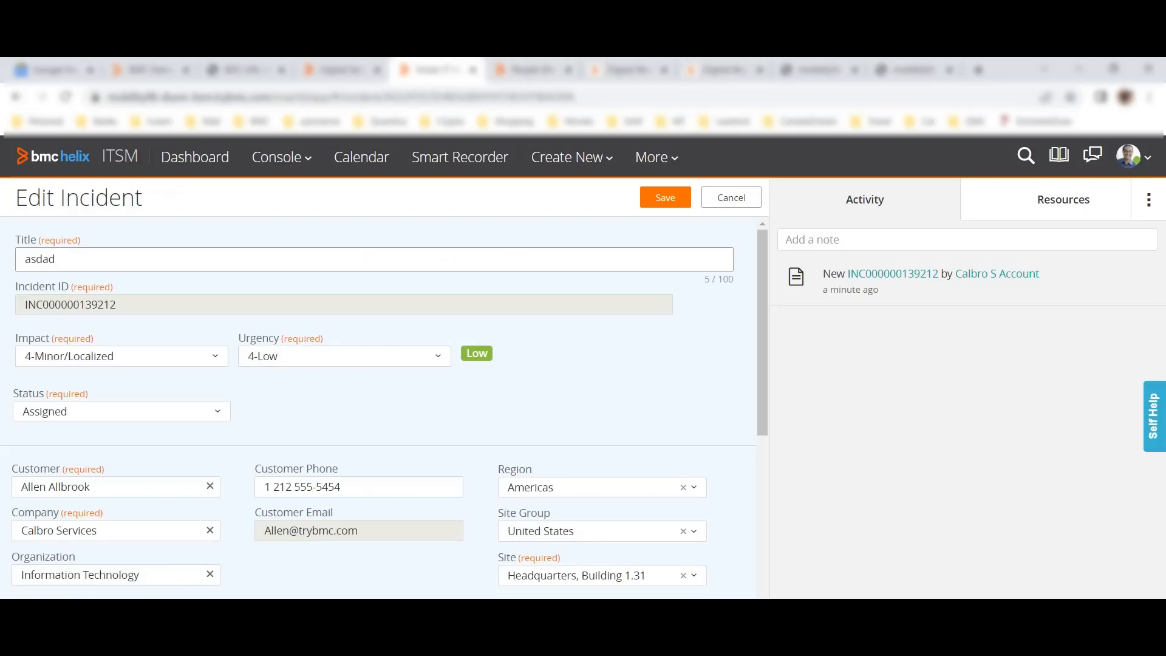
# - Set the incident's status to Pending with status reason Client Action Required, and try to save it
pyautogui.click(121, 411)
pyautogui.click(51, 464)
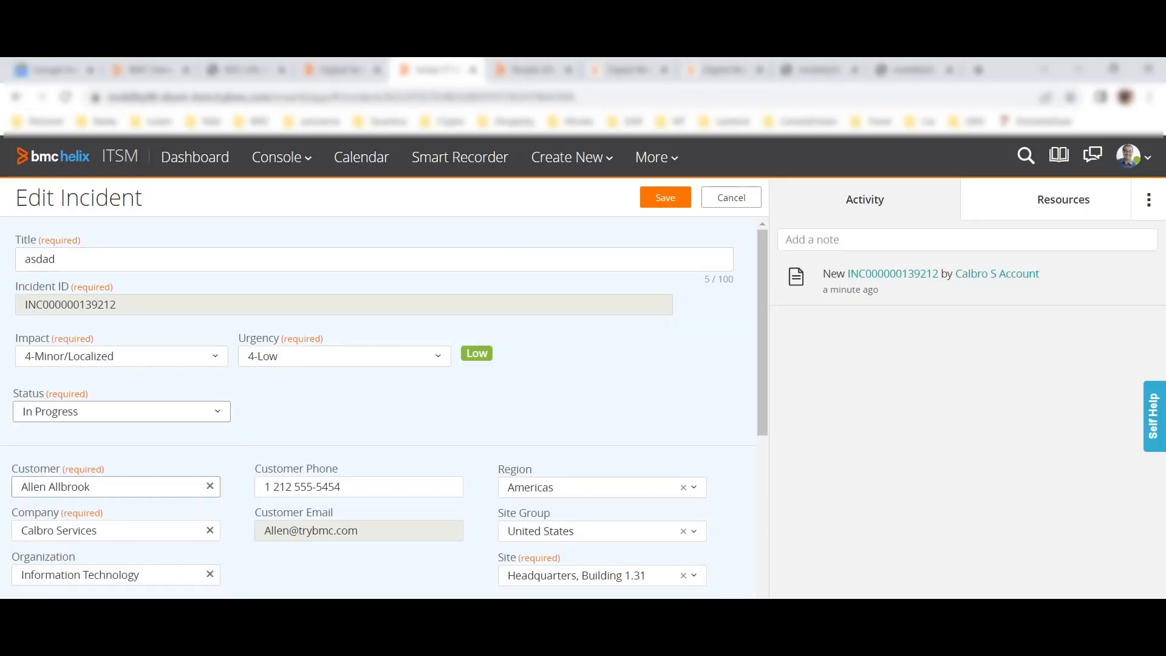
pyautogui.click(121, 411)
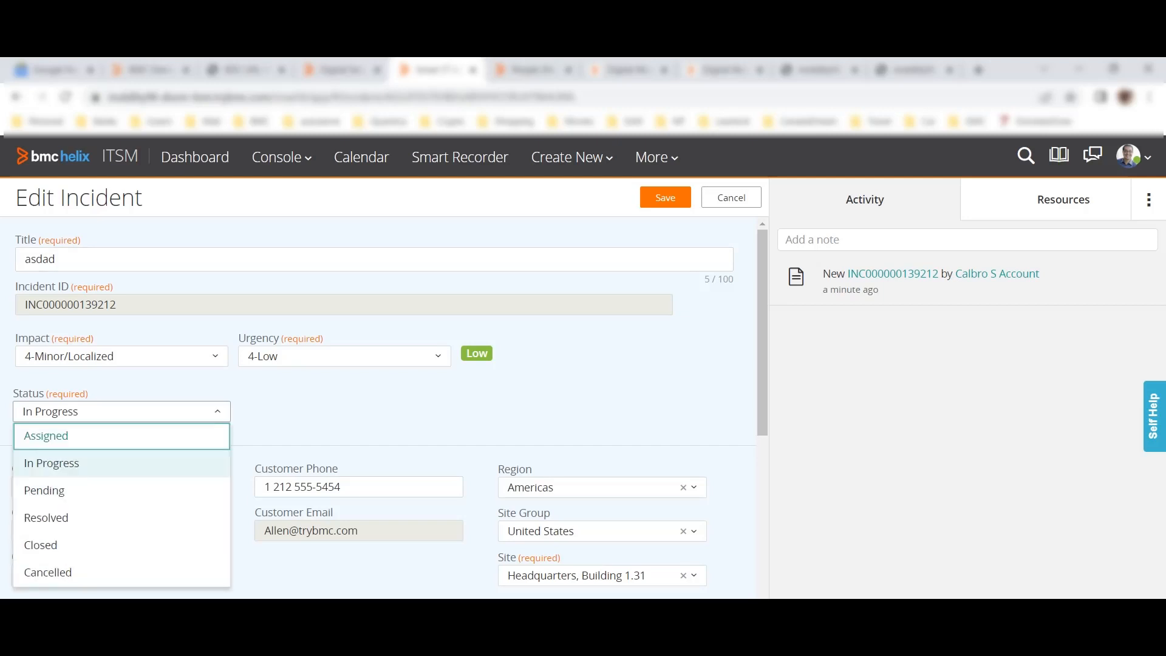
pyautogui.click(36, 486)
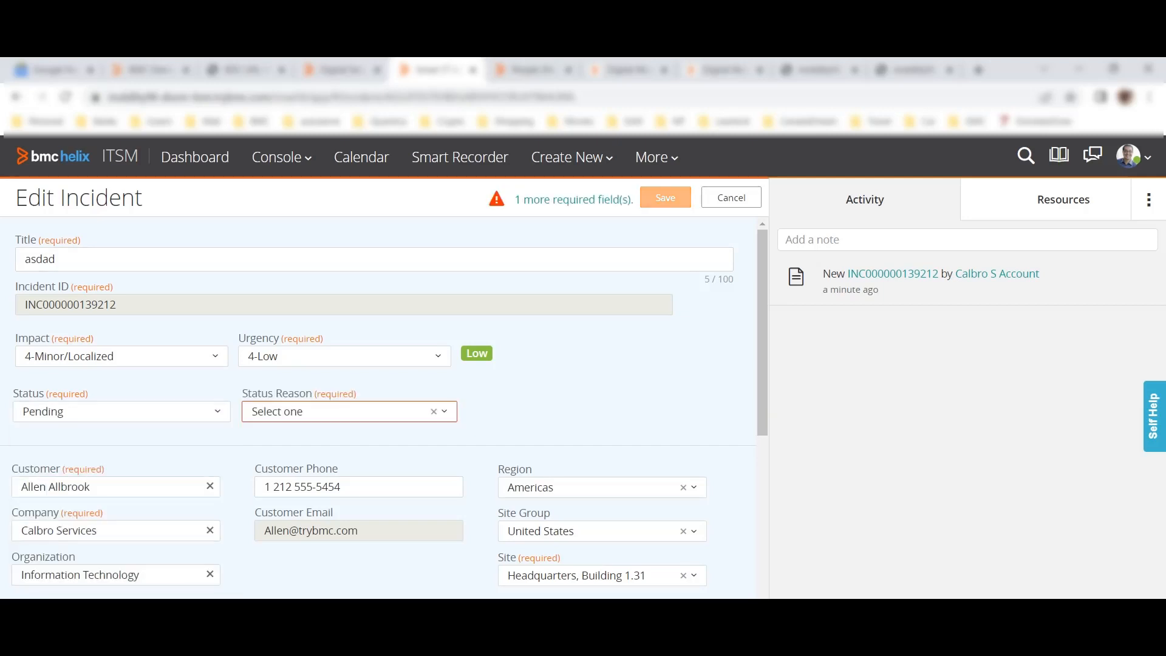
pyautogui.click(349, 411)
pyautogui.click(307, 460)
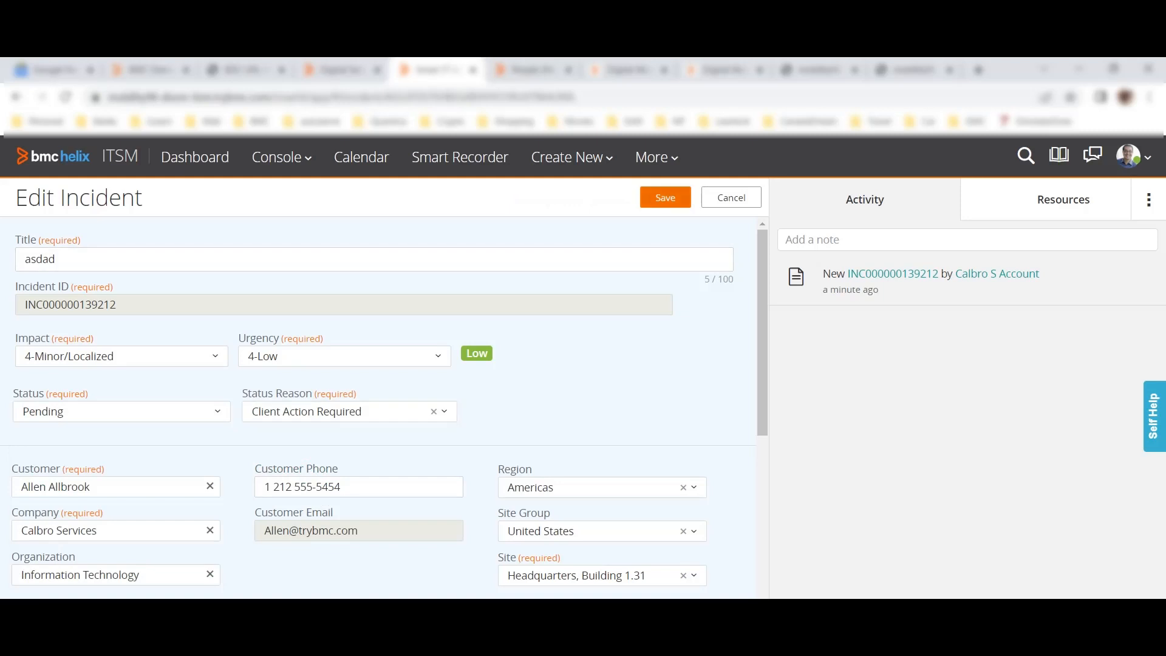
pyautogui.click(664, 198)
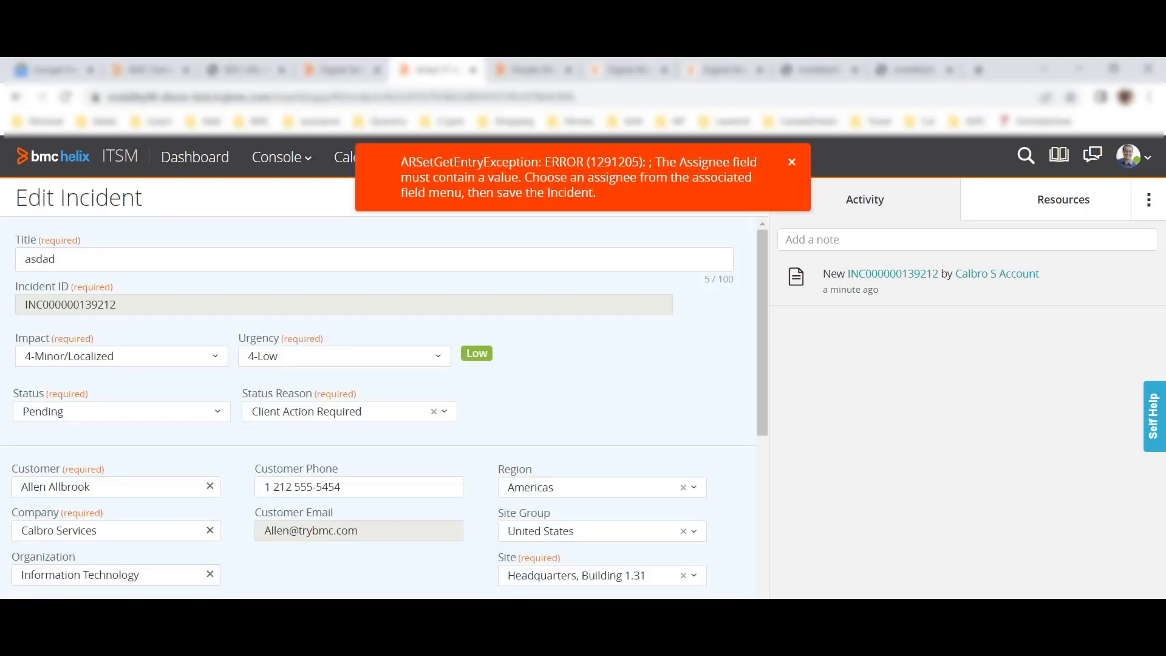
# - Assign the incident to the signed-in user and save the edited incident
pyautogui.scroll(-6, 389, 407)
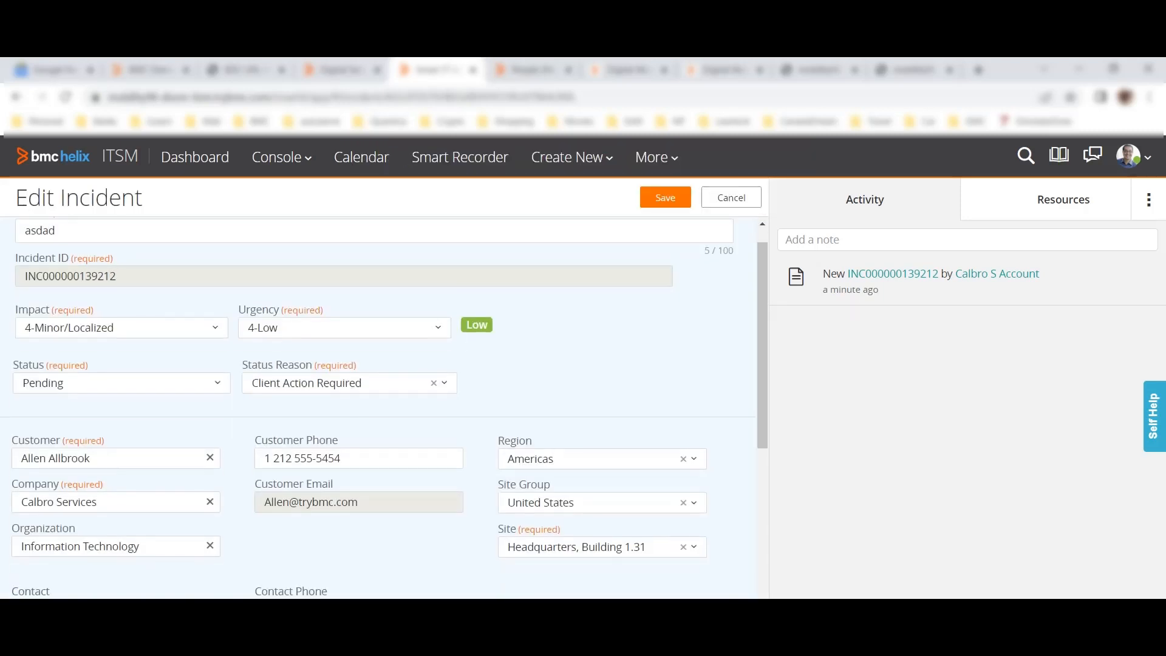
pyautogui.scroll(7, 382, 406)
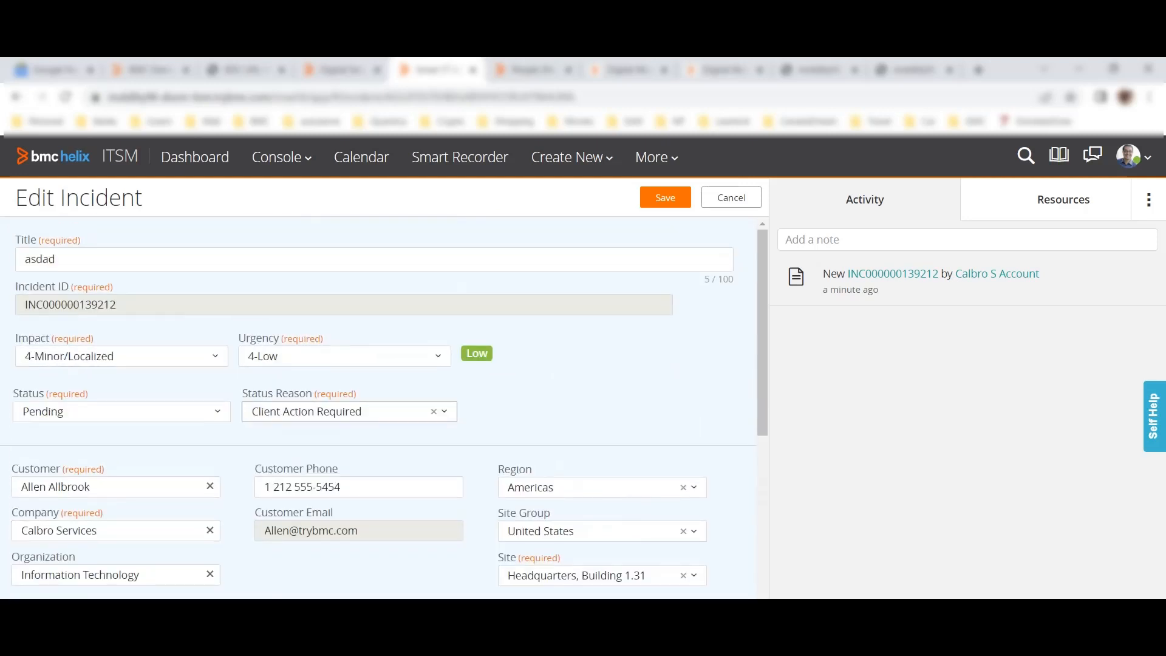
pyautogui.scroll(-2, 376, 406)
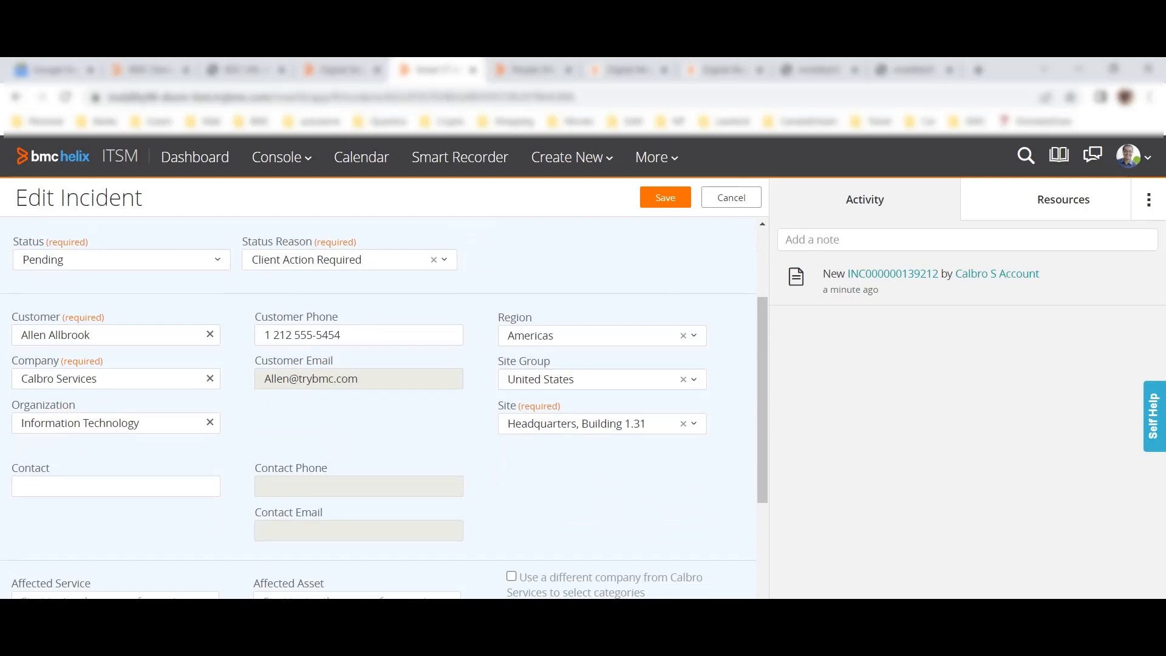
pyautogui.scroll(-5, 376, 407)
pyautogui.scroll(-1, 376, 407)
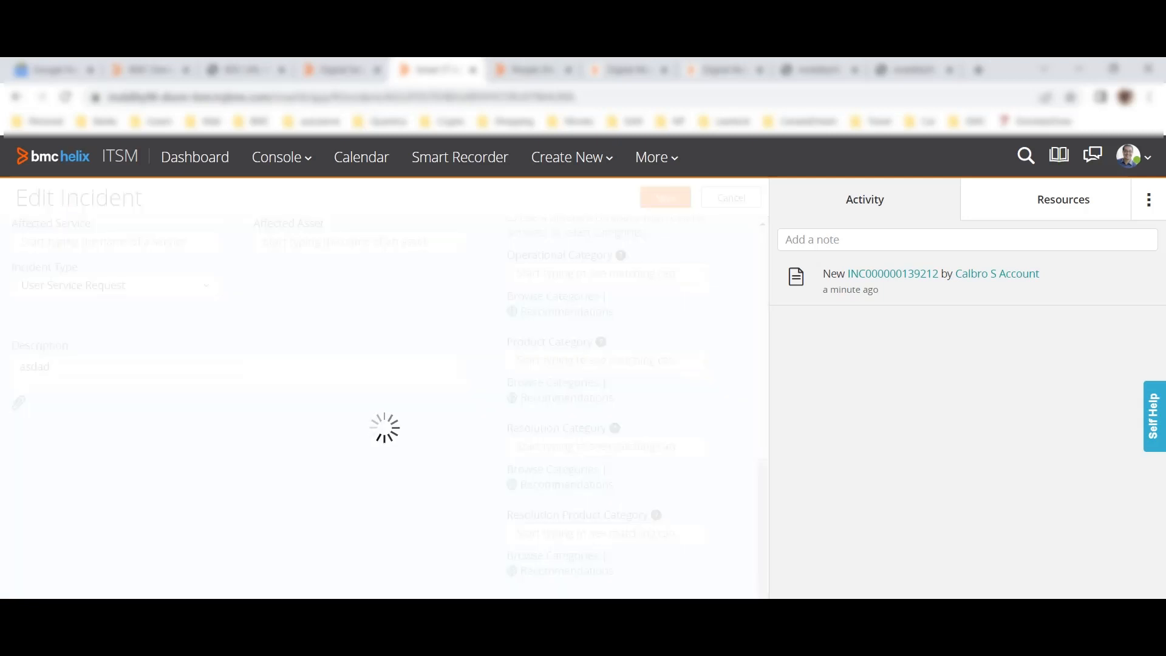
pyautogui.click(666, 197)
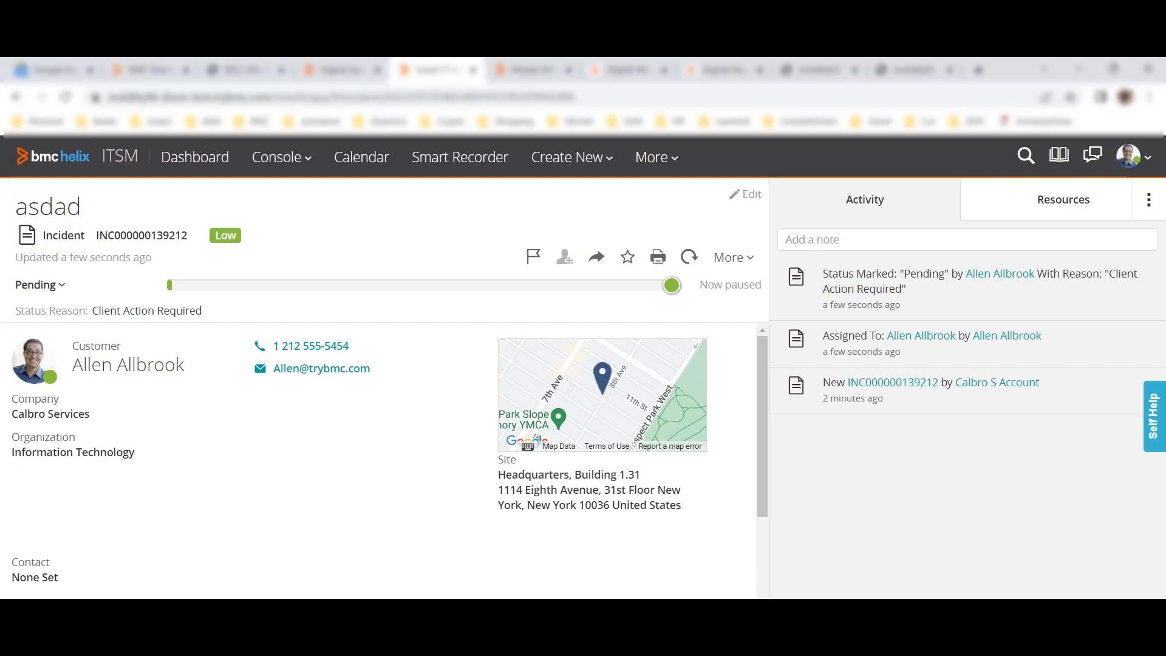
# - Reload My Activity in Digital Workplace, open the newest raise an incident request's details, and compare its status with the ITSM incident
pyautogui.click(720, 69)
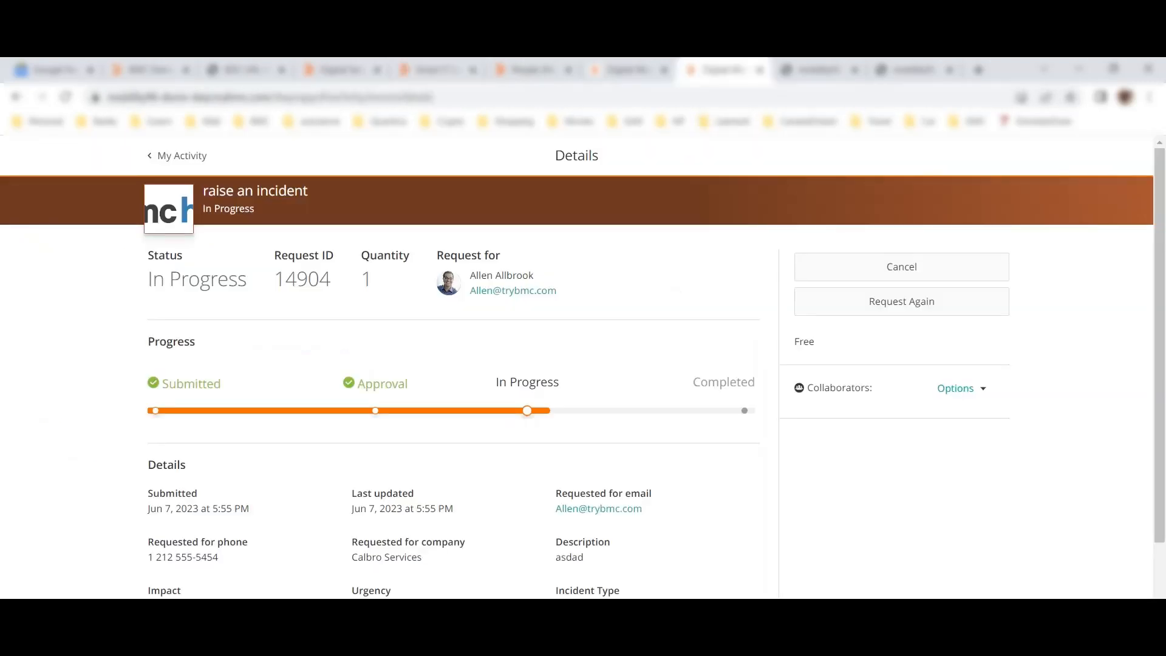
pyautogui.click(16, 96)
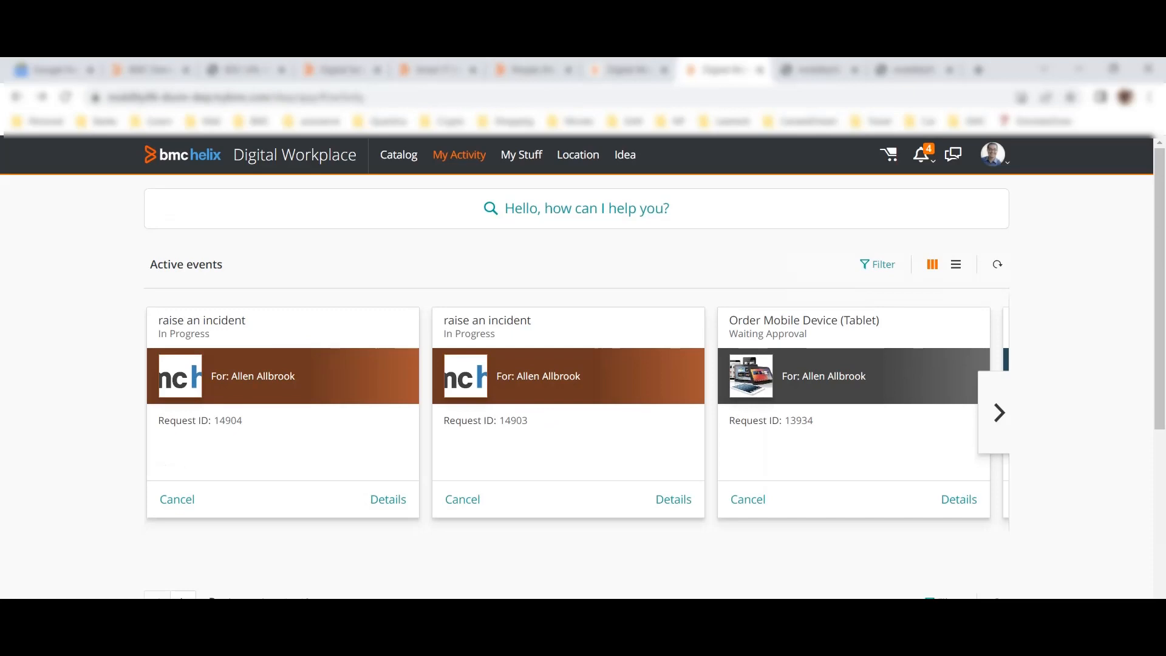
pyautogui.click(65, 96)
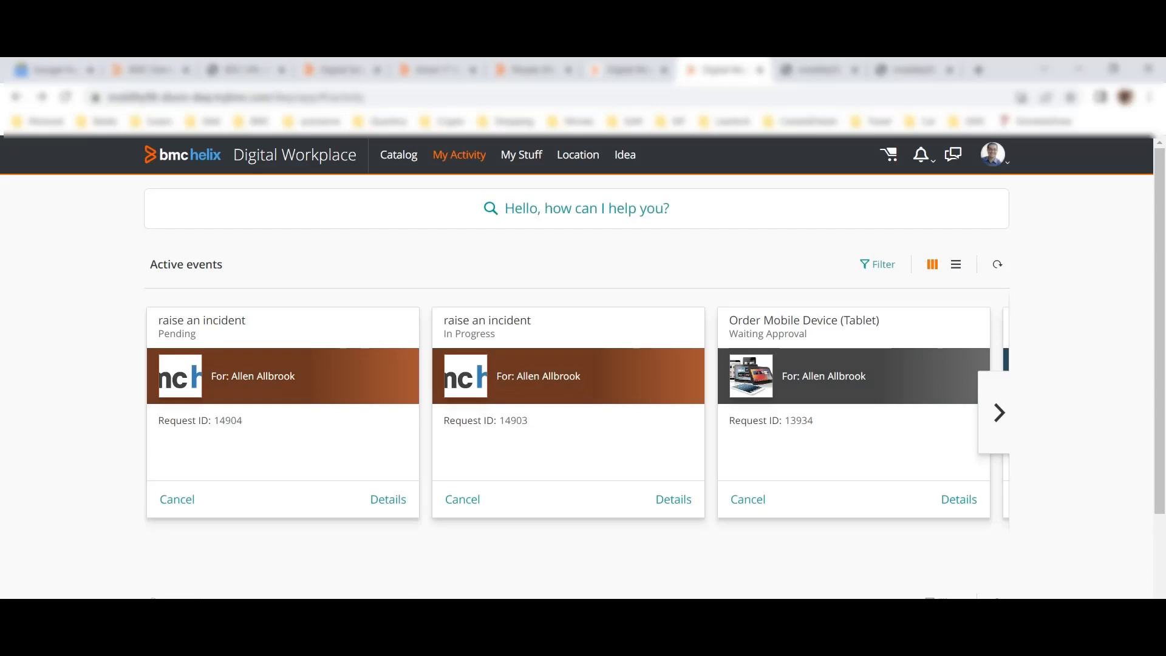
pyautogui.click(388, 499)
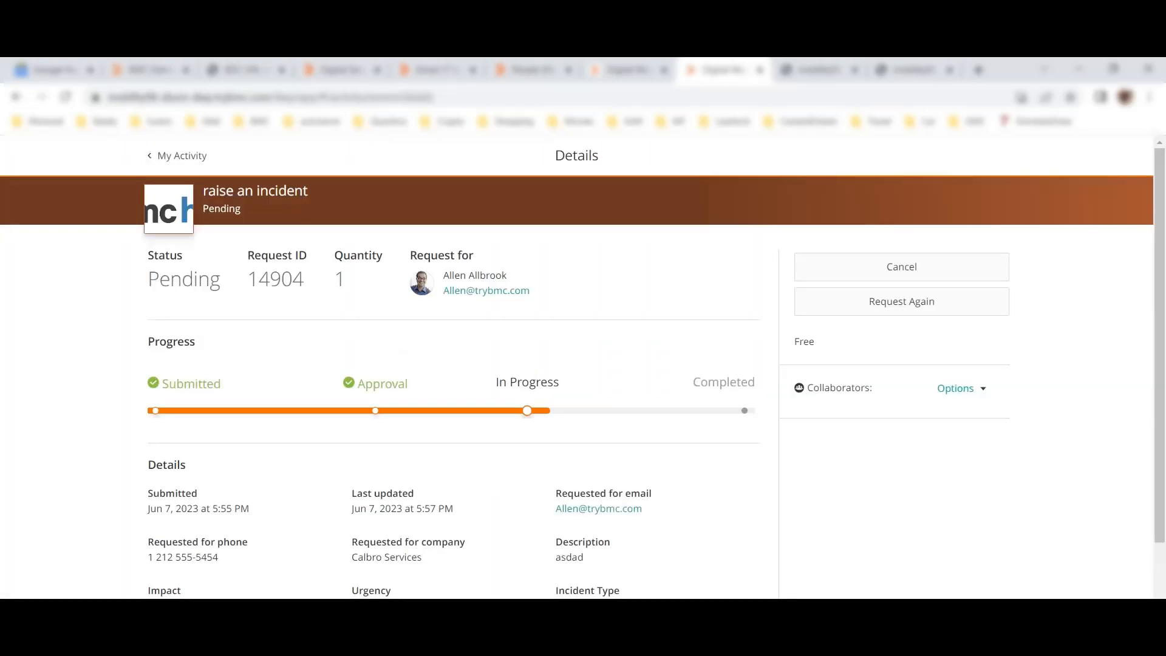
pyautogui.doubleClick(184, 279)
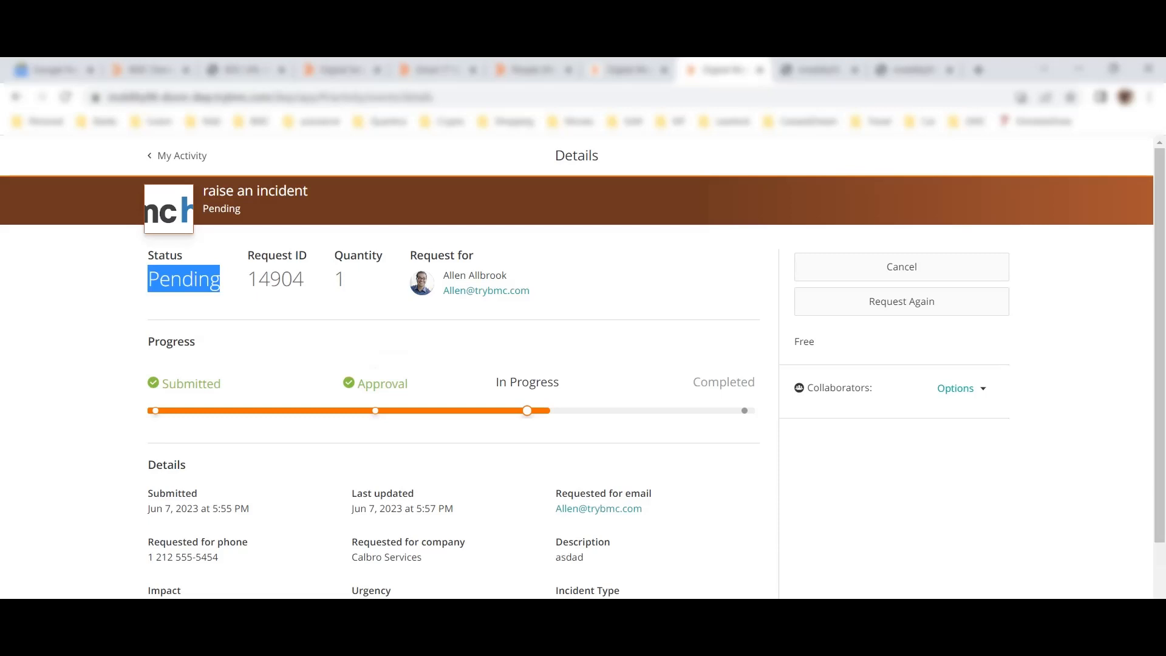
pyautogui.click(437, 70)
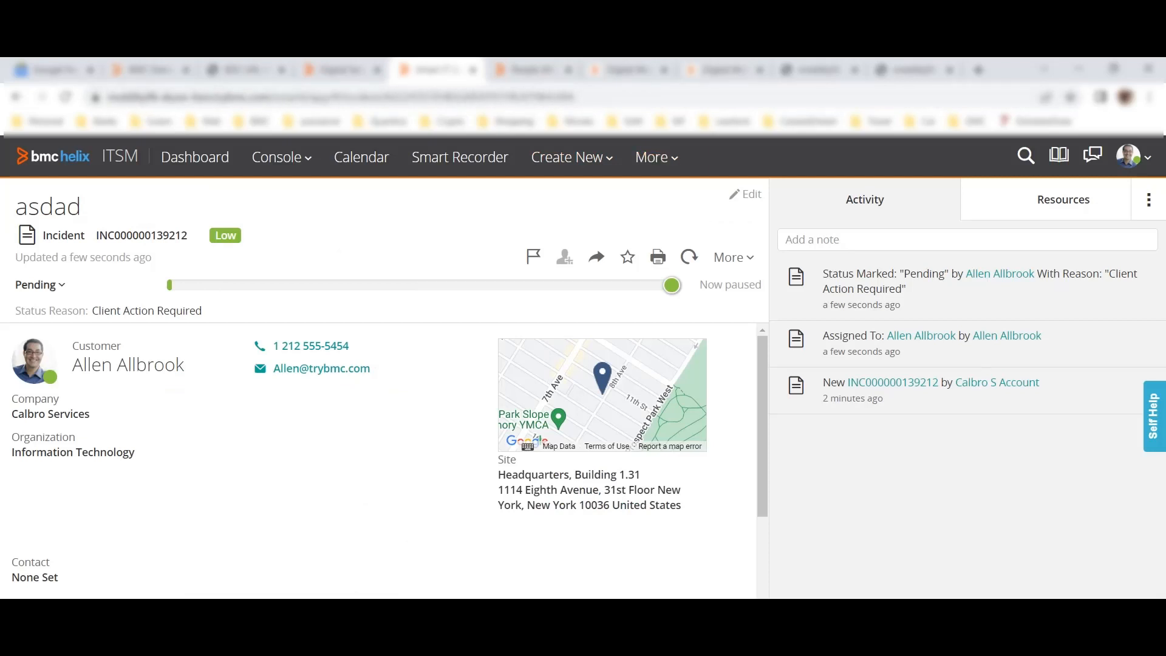
pyautogui.click(722, 69)
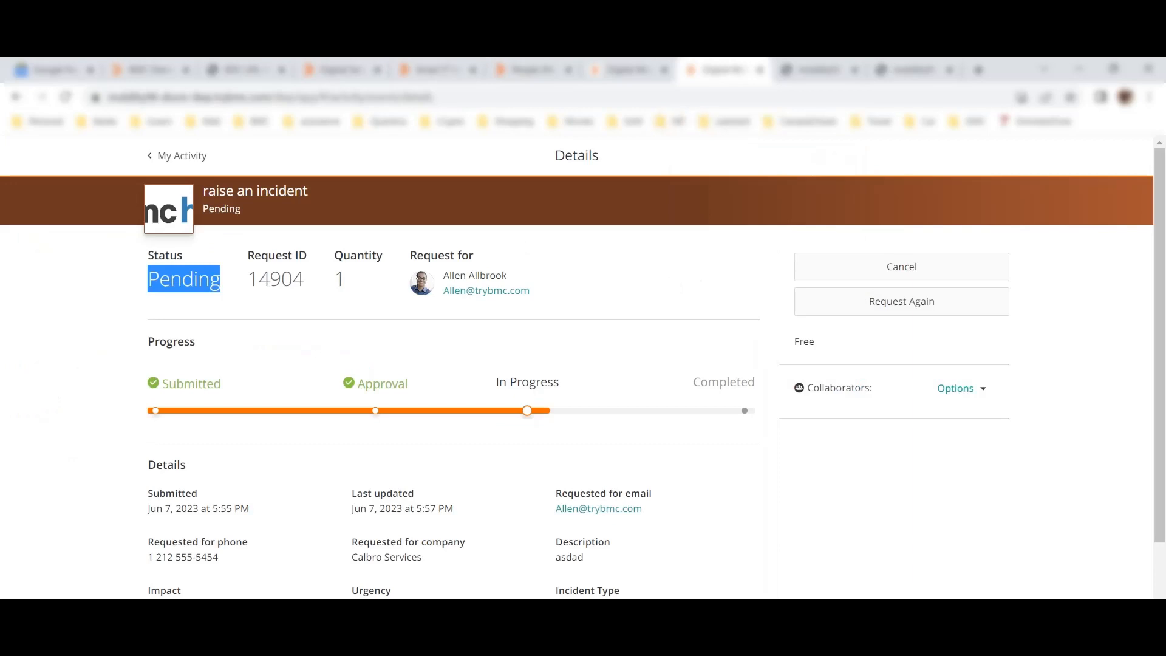
# - Submit the comment "asdadadasad" on the raise an incident request
pyautogui.scroll(-1, 583, 364)
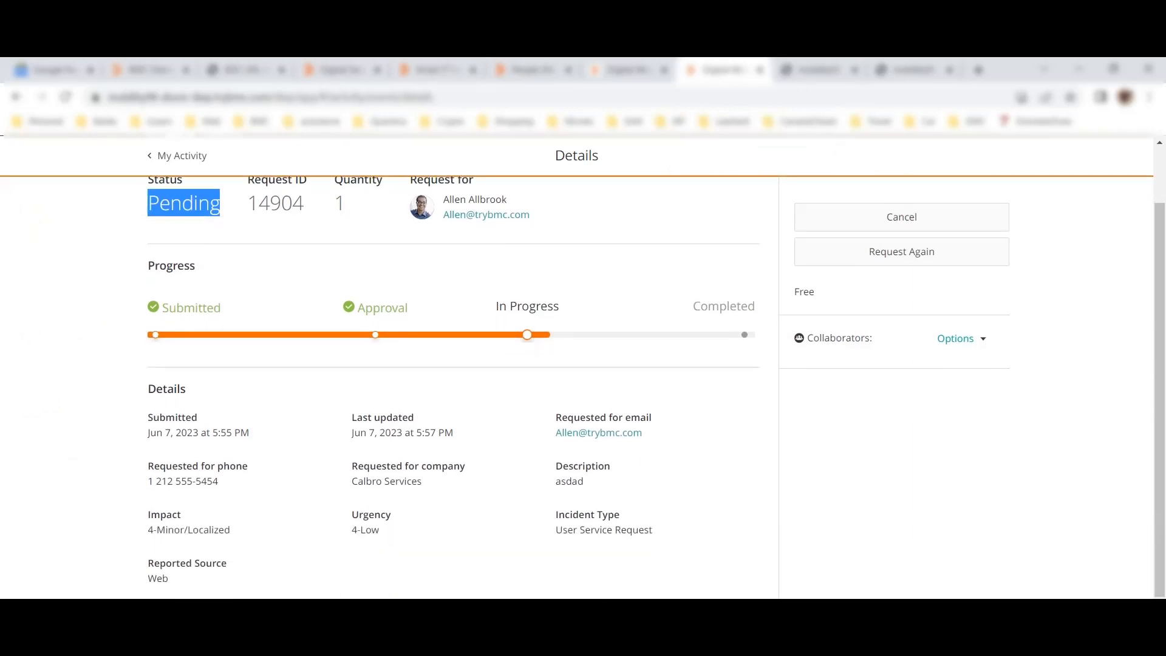
pyautogui.scroll(-3, 453, 388)
pyautogui.click(453, 455)
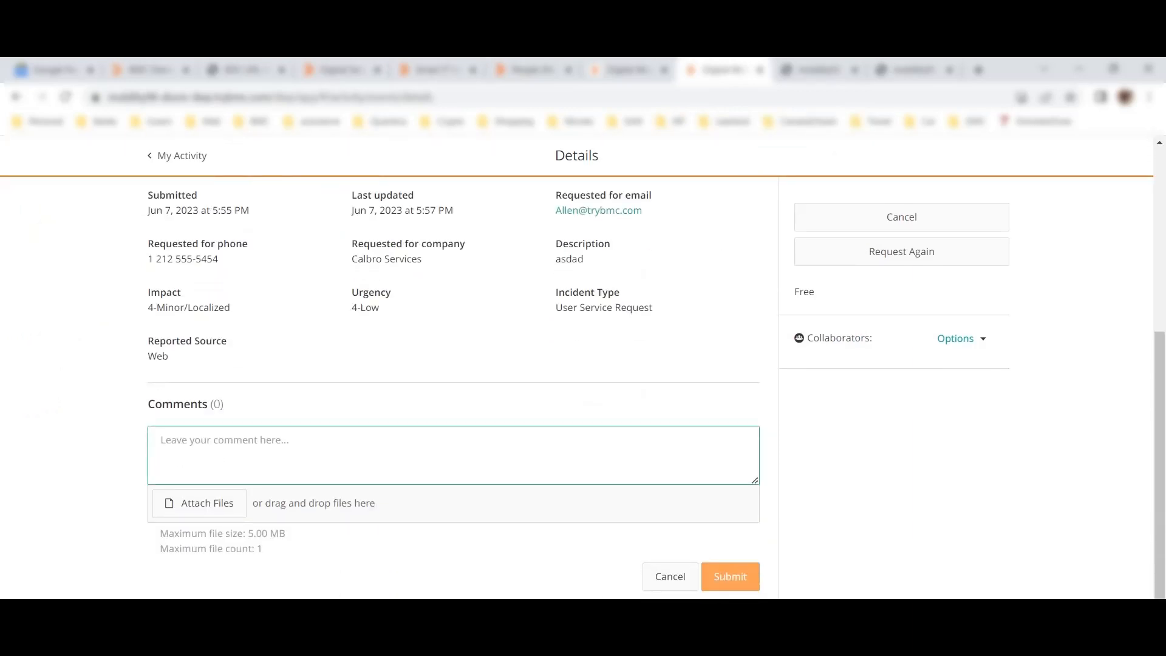
pyautogui.write('asdadadasad')
pyautogui.click(730, 576)
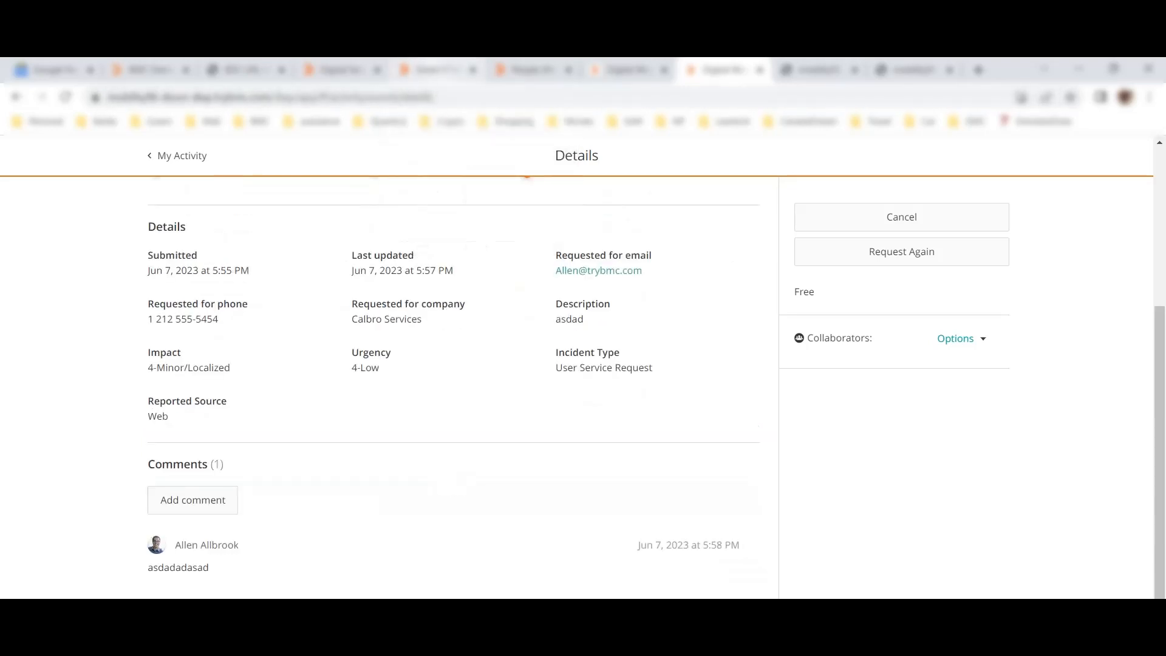
# - Reload the incident in Helix ITSM and check its activity feed for the comment submitted on the raise an incident request
pyautogui.click(437, 69)
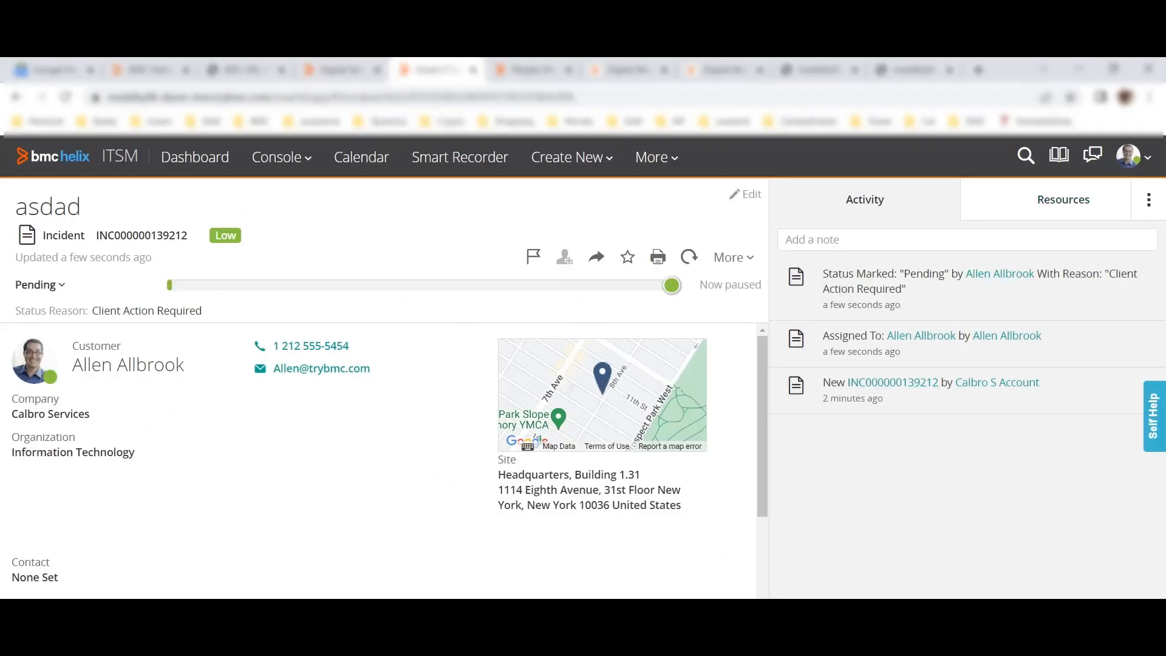
pyautogui.click(65, 97)
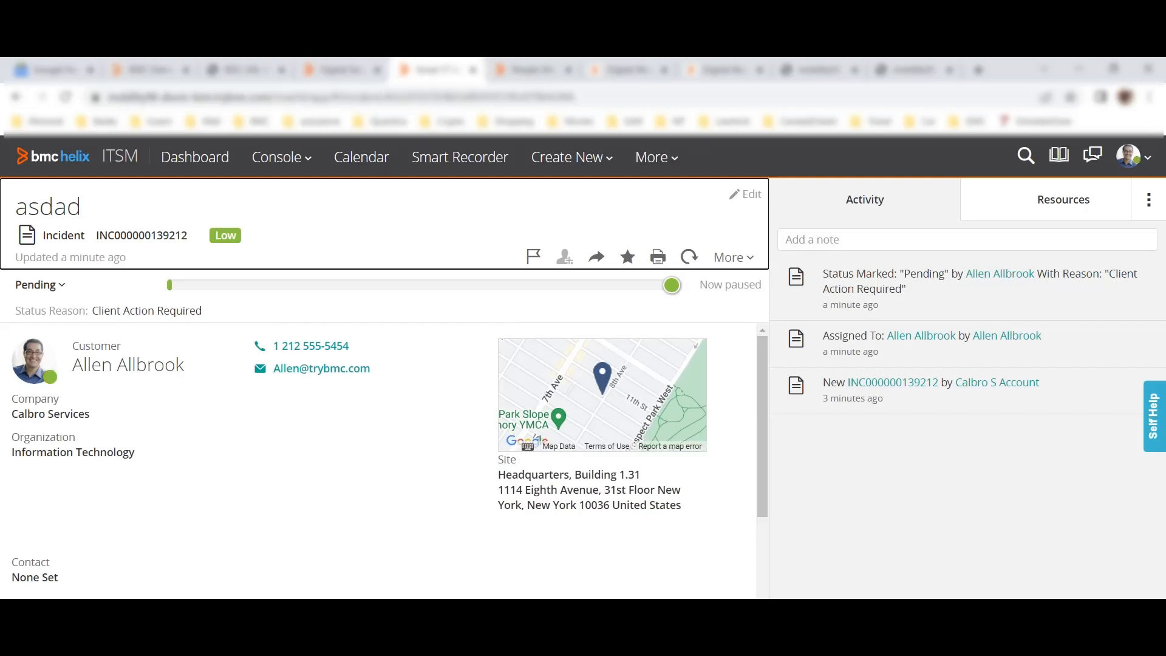
pyautogui.scroll(-5, 377, 461)
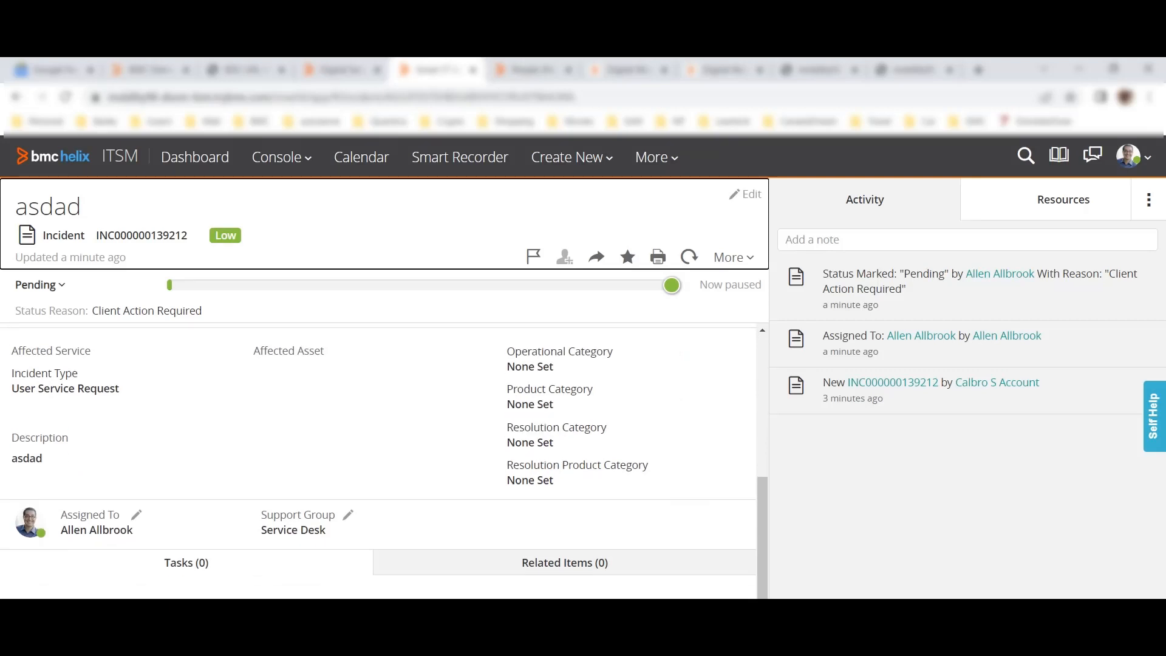
pyautogui.scroll(5, 378, 461)
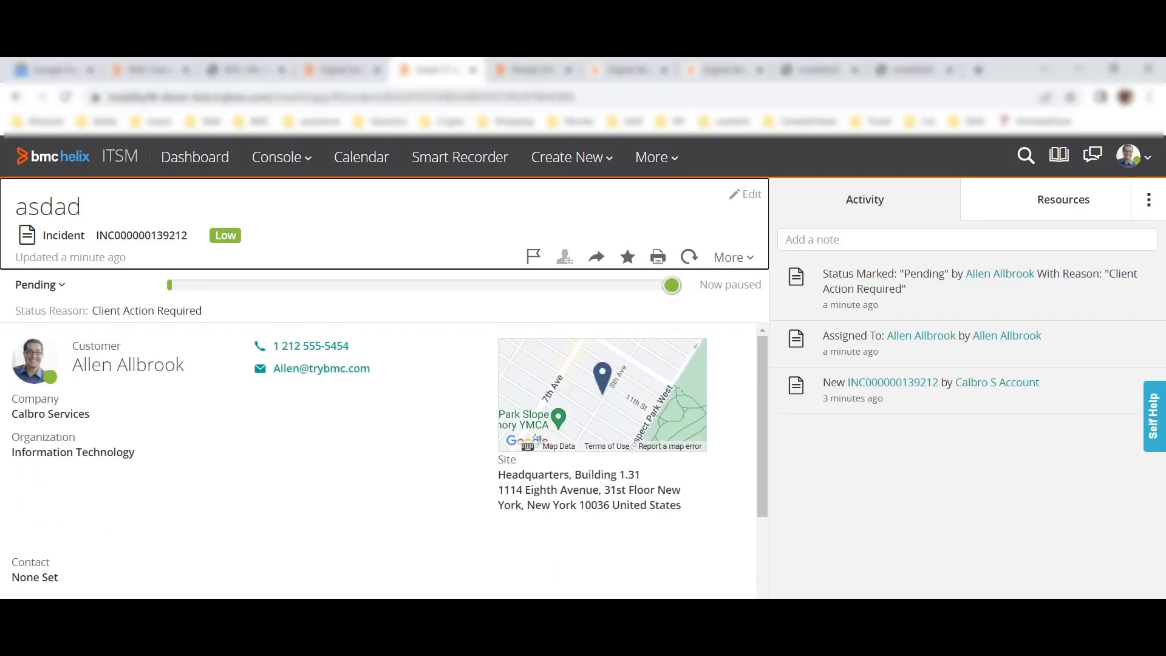
# - Post the public note "Inicent to service catalogure" on the incident
pyautogui.click(967, 240)
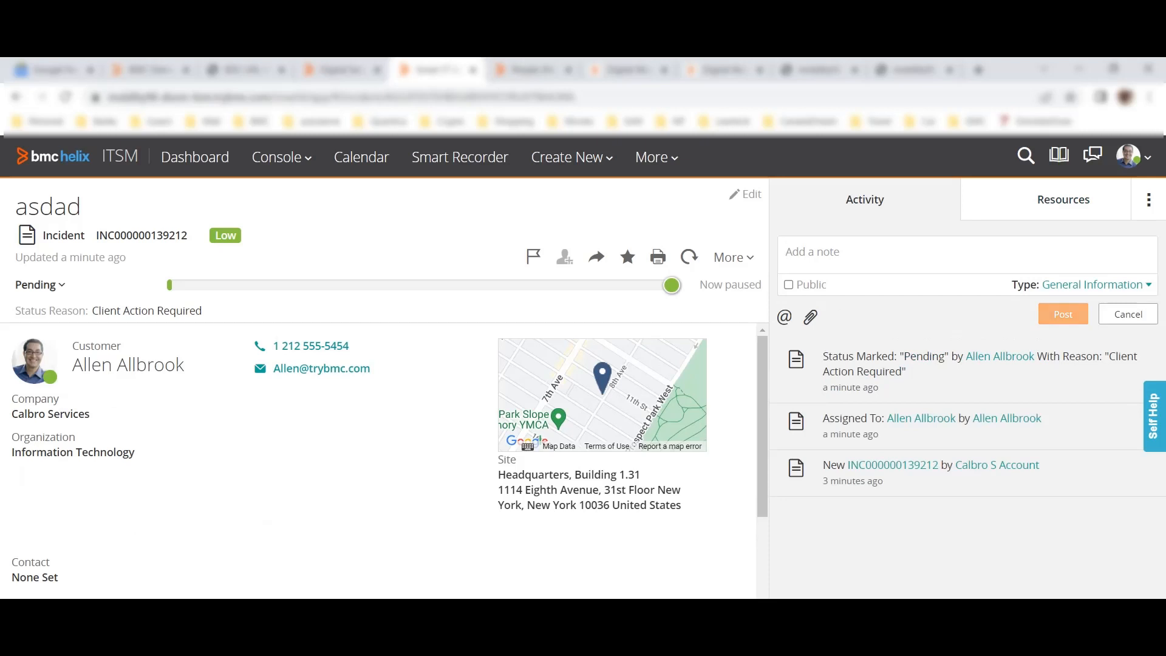
pyautogui.write('Ini')
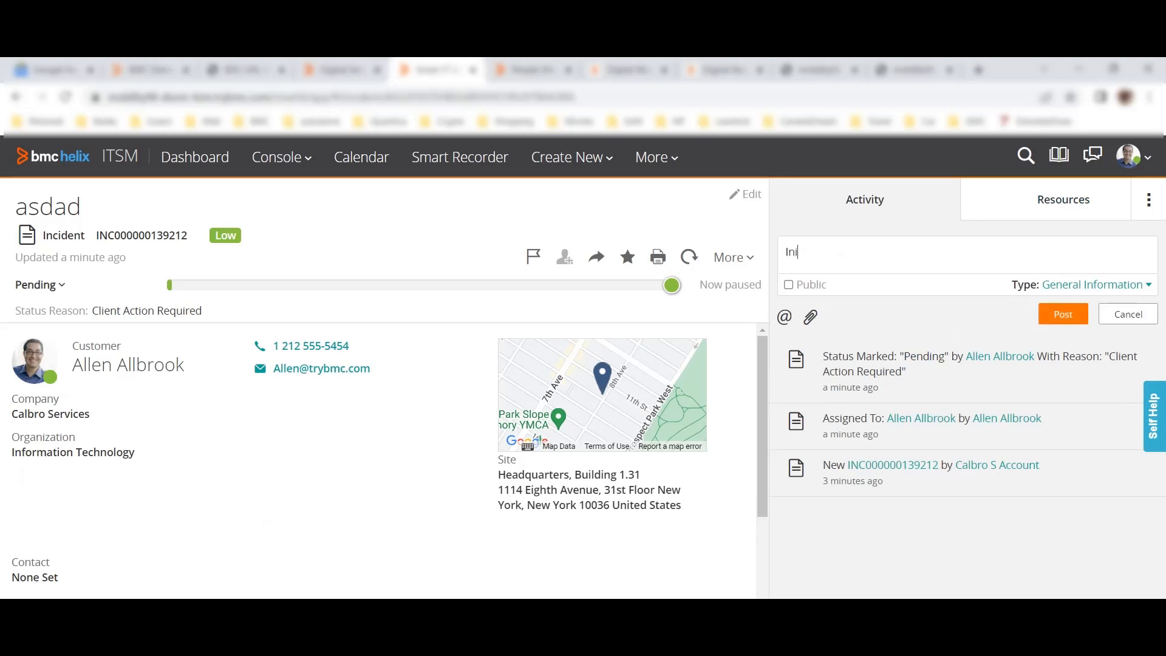
pyautogui.write('cent to service catalogure')
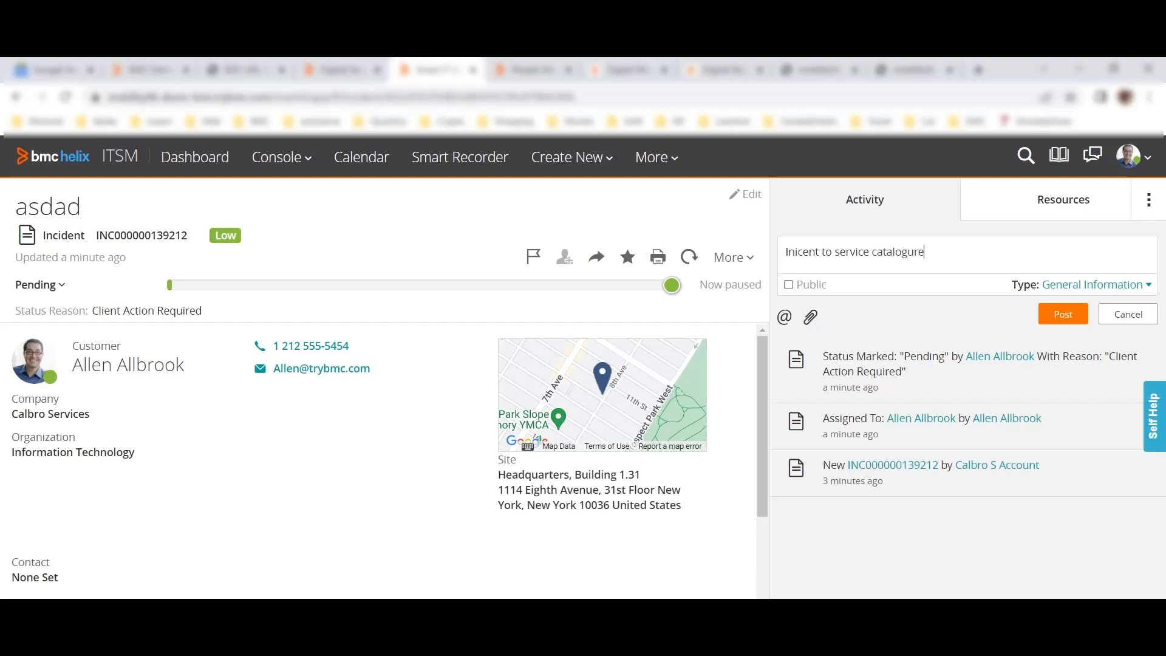
pyautogui.click(788, 285)
pyautogui.click(1063, 314)
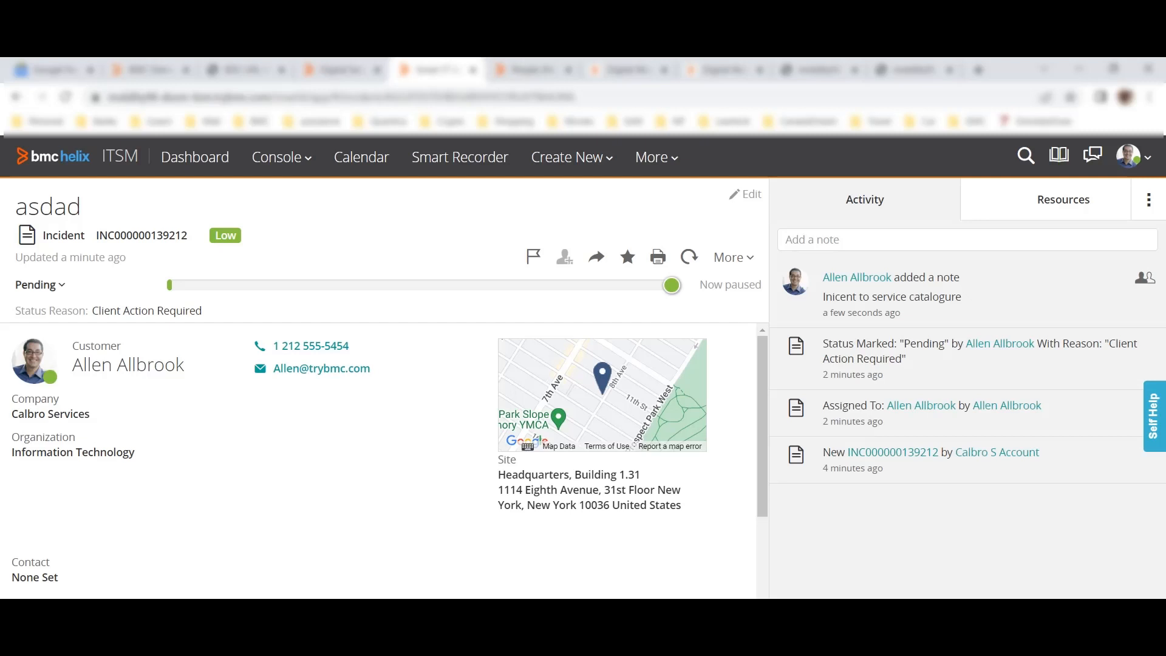
# - Reload the incident and the Digital Workplace request details, and check the request's comments for the note posted in ITSM
pyautogui.click(65, 96)
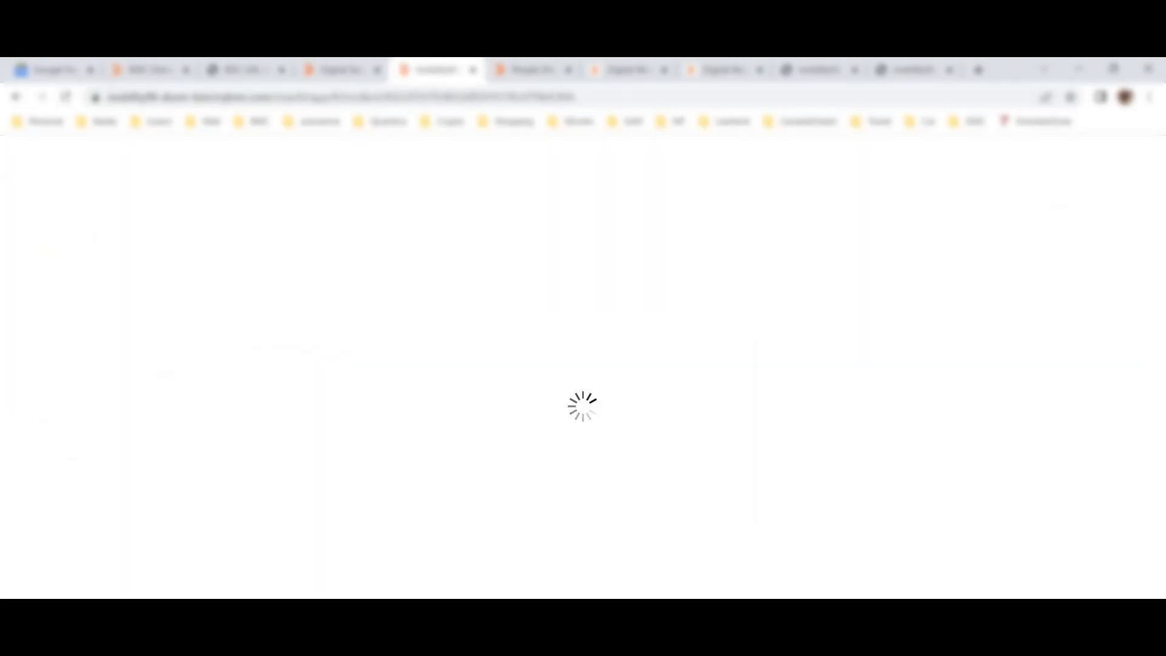
pyautogui.click(629, 70)
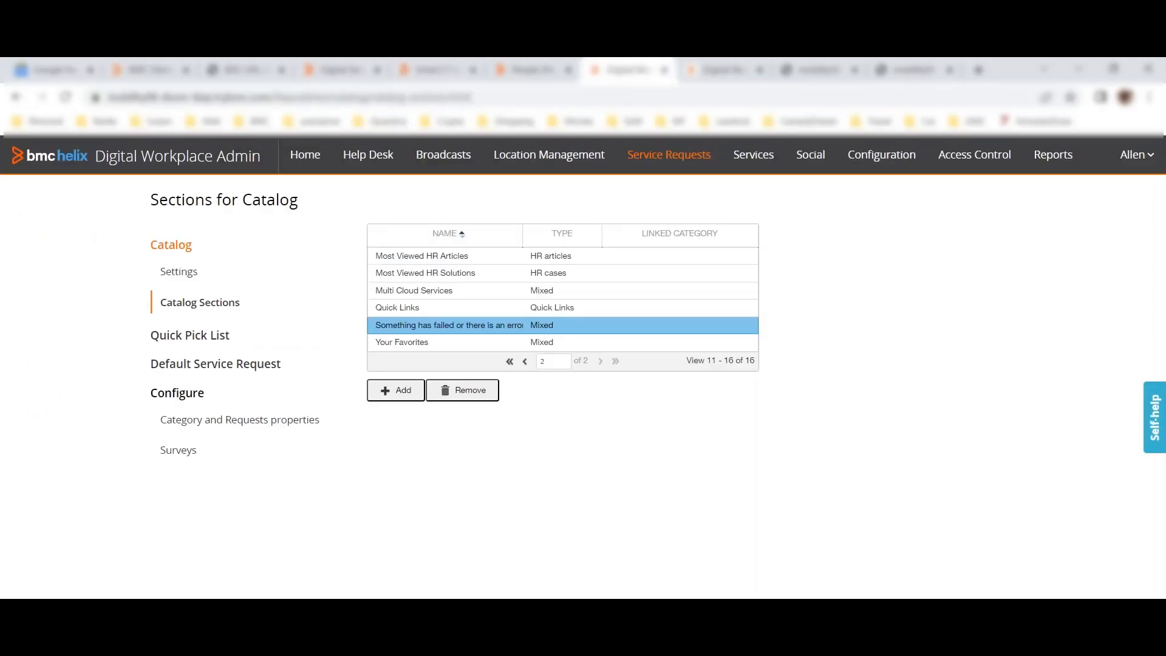
pyautogui.click(722, 69)
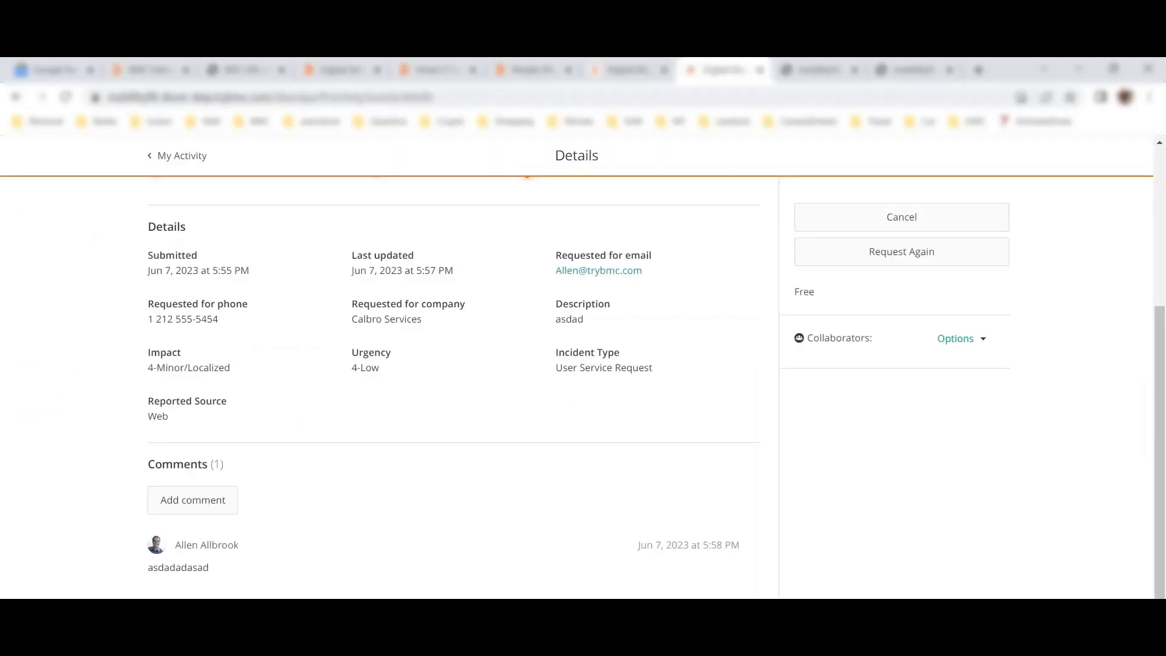
pyautogui.click(66, 96)
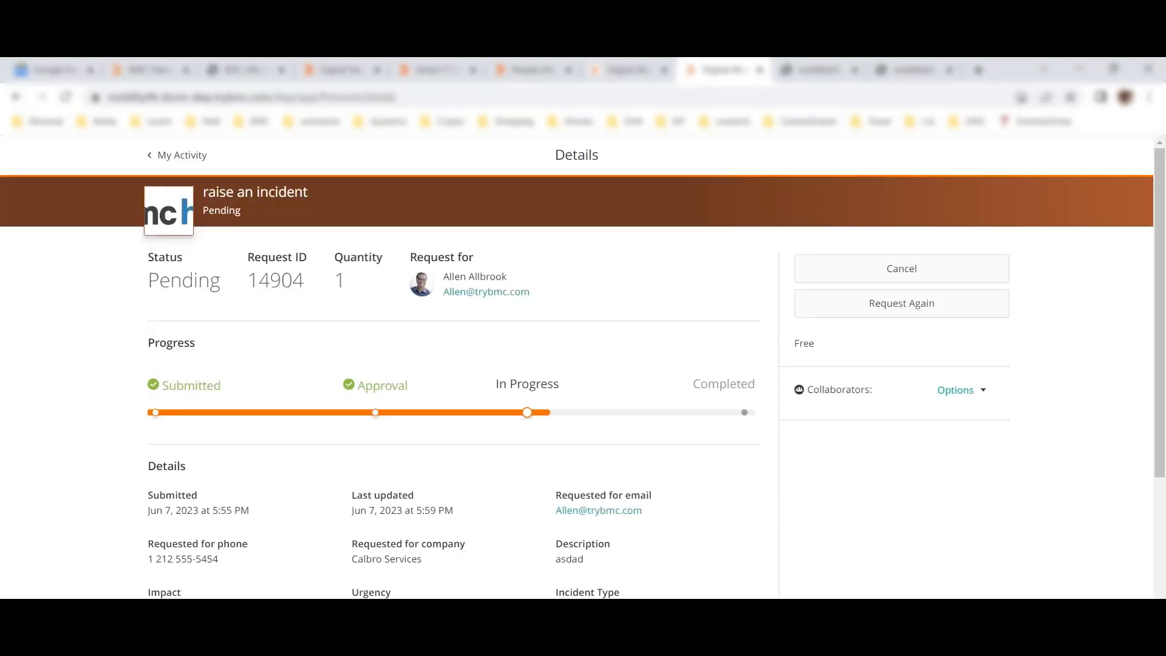
pyautogui.scroll(-5, 577, 373)
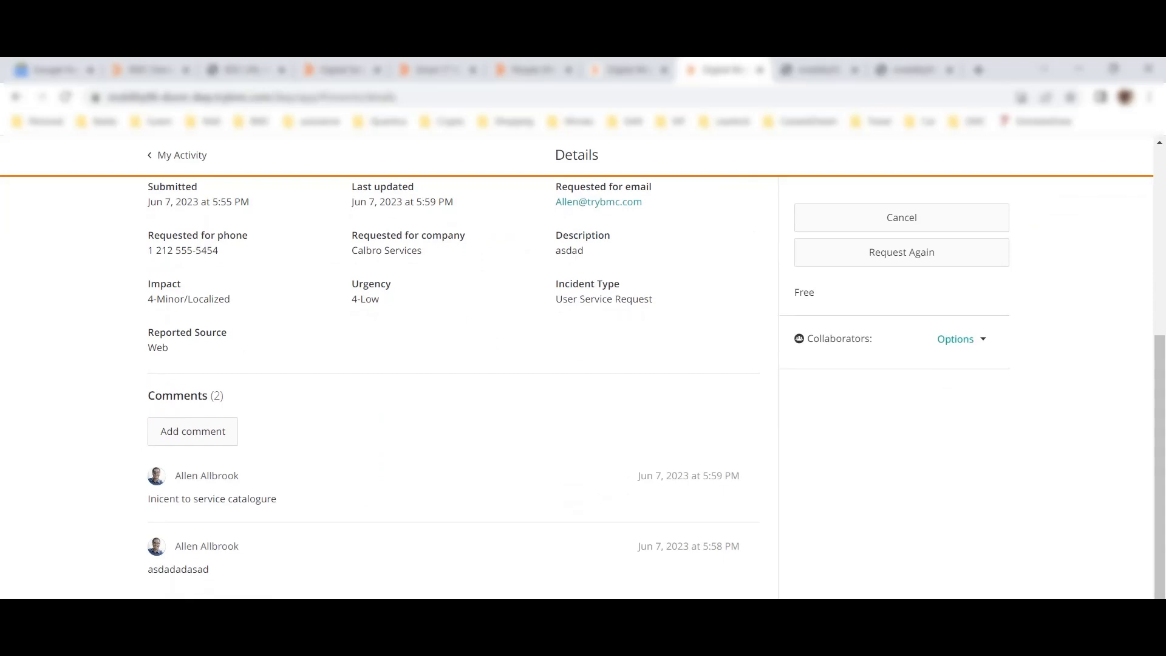
pyautogui.moveTo(150, 499); pyautogui.dragTo(276, 498)
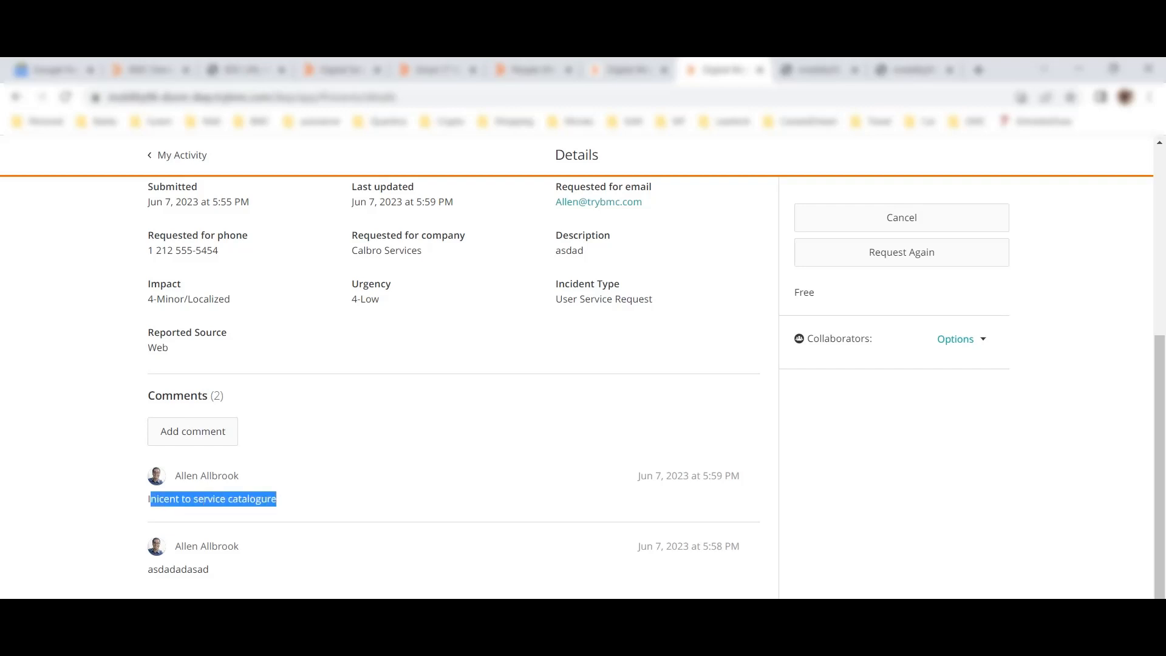
pyautogui.click(212, 498)
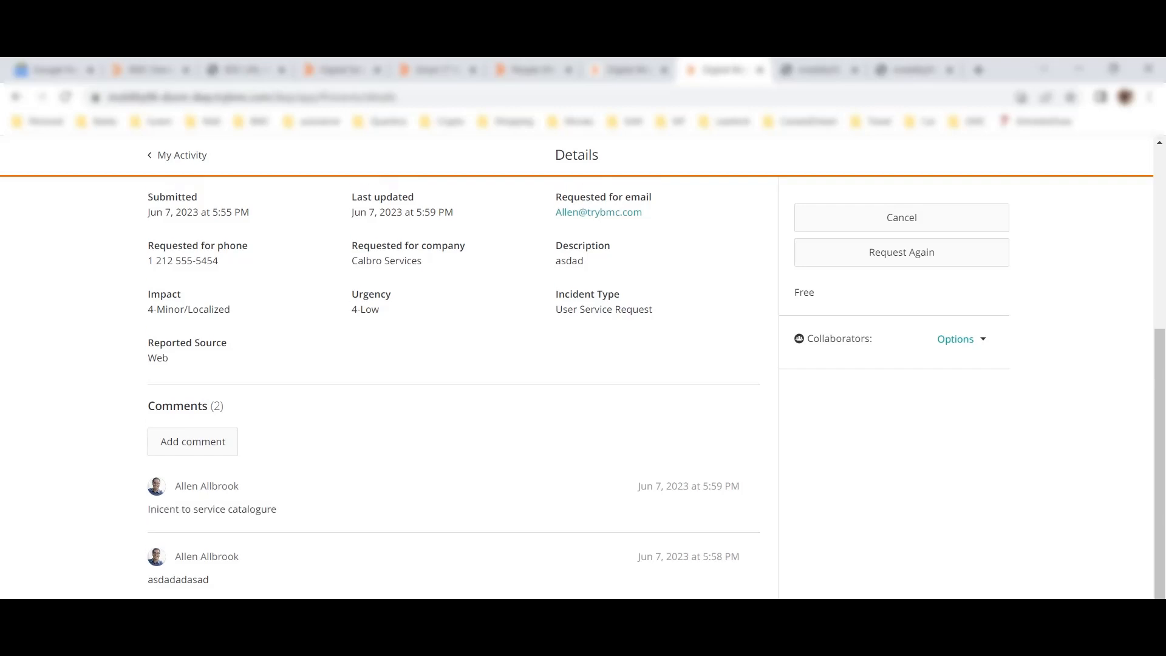
pyautogui.scroll(5, 456, 365)
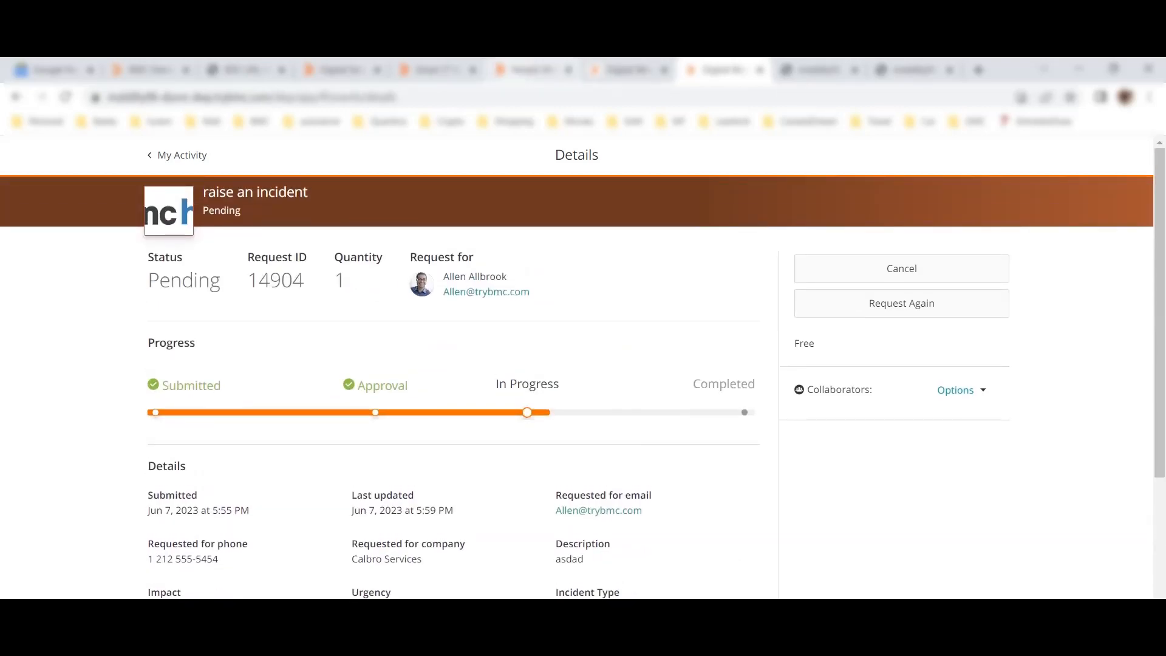
# - In Helix ITSM, set the incident to Resolved with status reason Future Enhancement and resolution note "asdadasdad", and save it
pyautogui.click(434, 70)
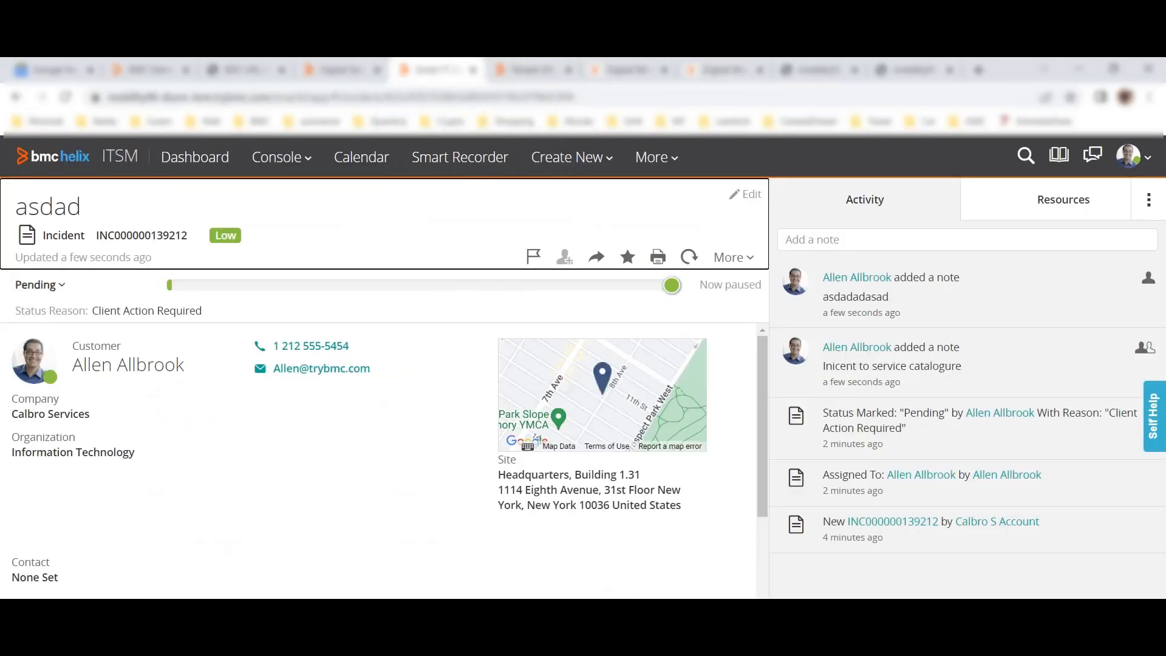
pyautogui.click(745, 195)
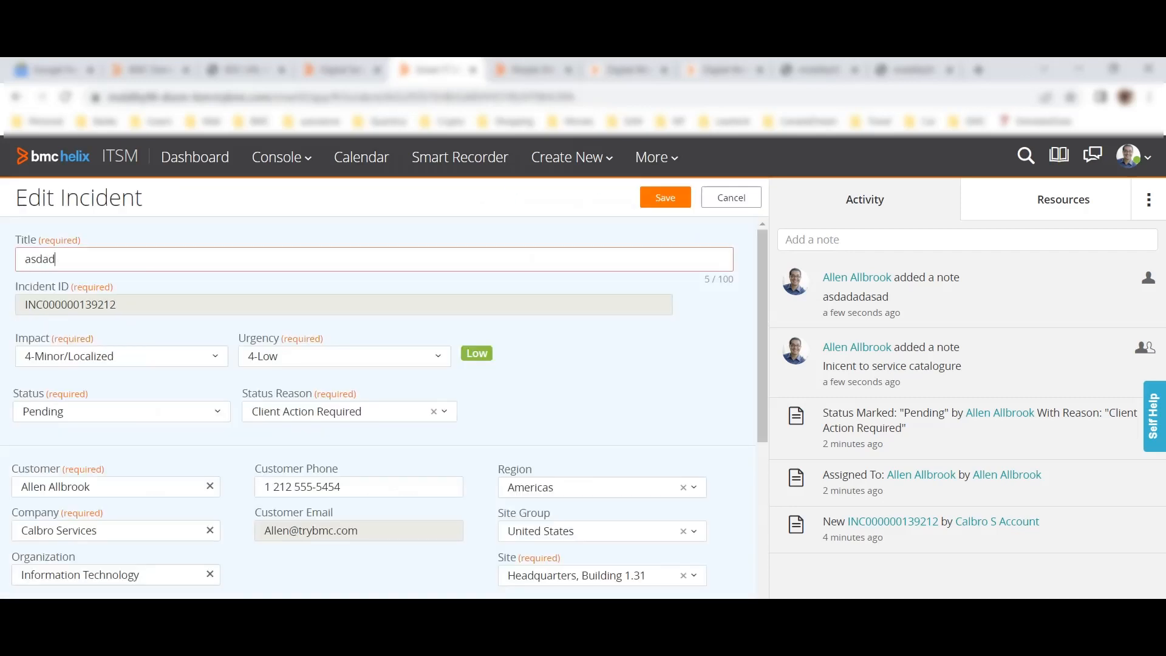
pyautogui.scroll(-3, 389, 254)
pyautogui.click(122, 242)
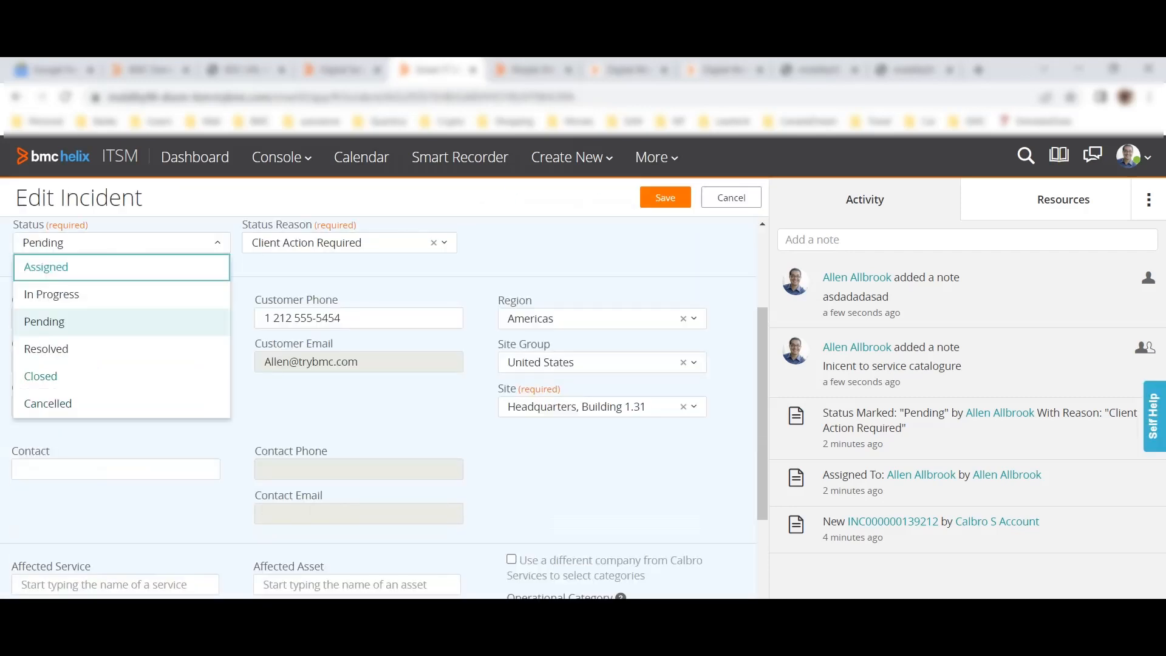
pyautogui.click(48, 347)
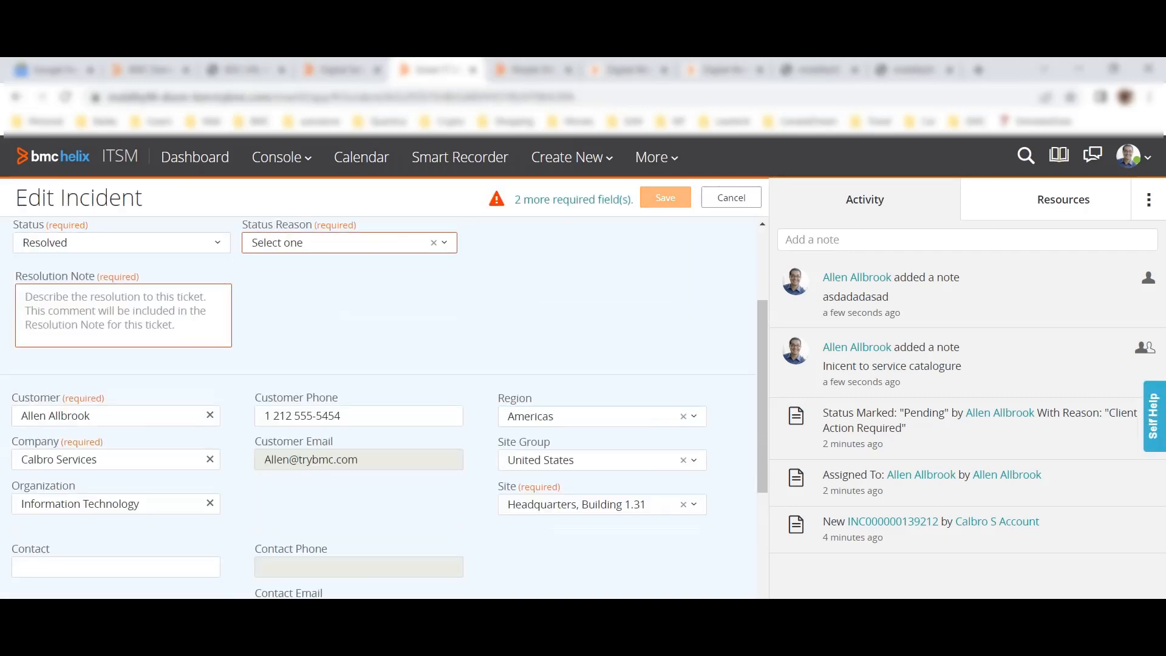
pyautogui.click(365, 243)
pyautogui.click(305, 322)
pyautogui.click(124, 311)
pyautogui.write('asdadasdad')
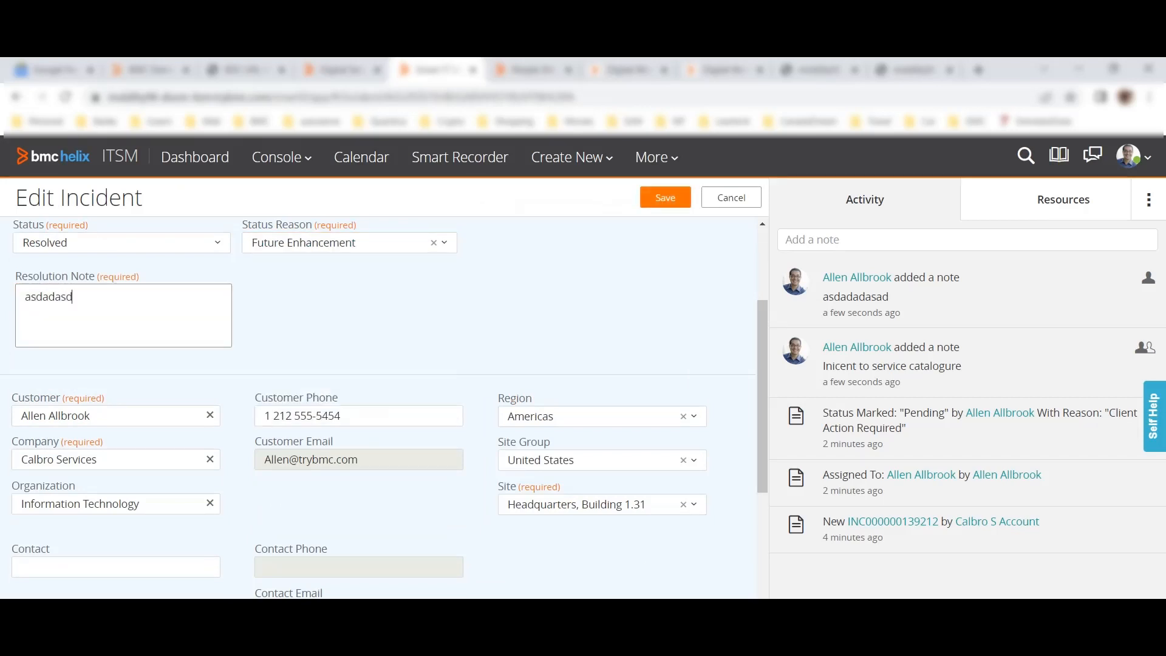
pyautogui.click(665, 197)
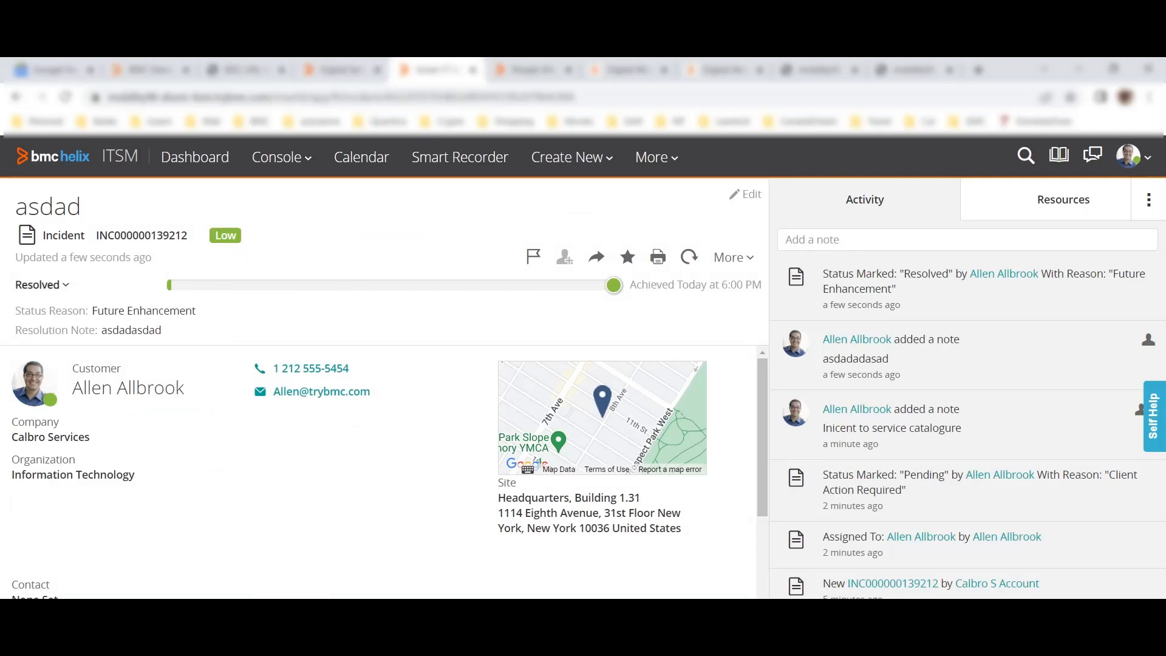
# - Review the incident's synchronised notes, and open the newest raise an incident request from Digital Workplace's past events to examine its status and progress
pyautogui.doubleClick(854, 359)
pyautogui.moveTo(823, 428); pyautogui.dragTo(962, 428)
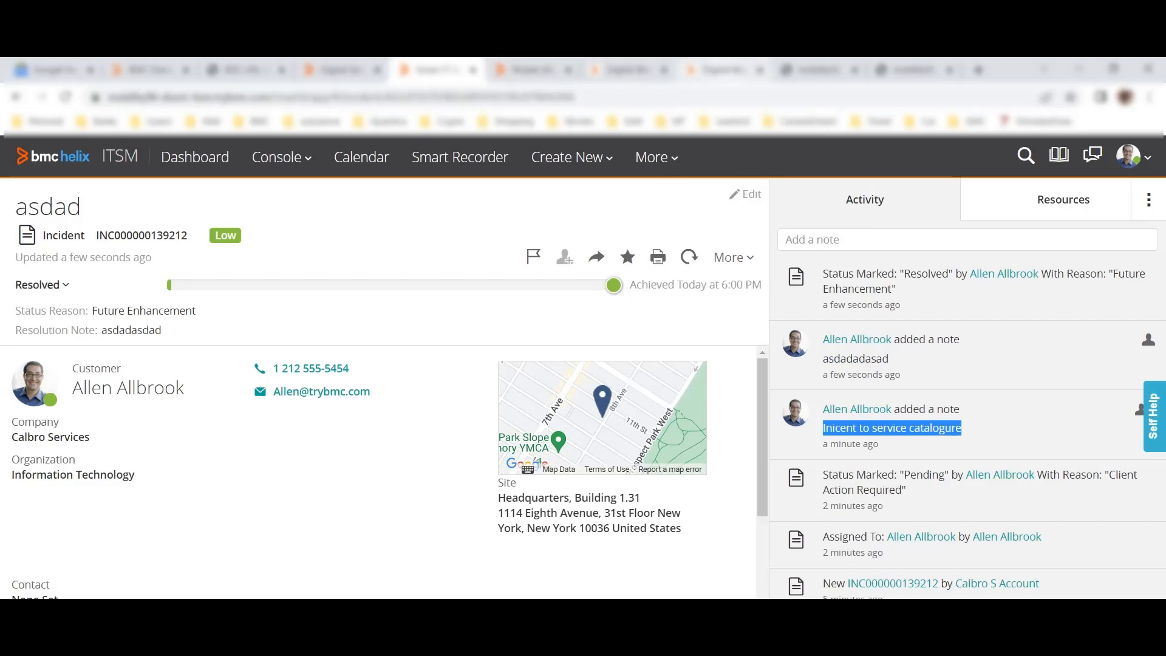
pyautogui.click(631, 70)
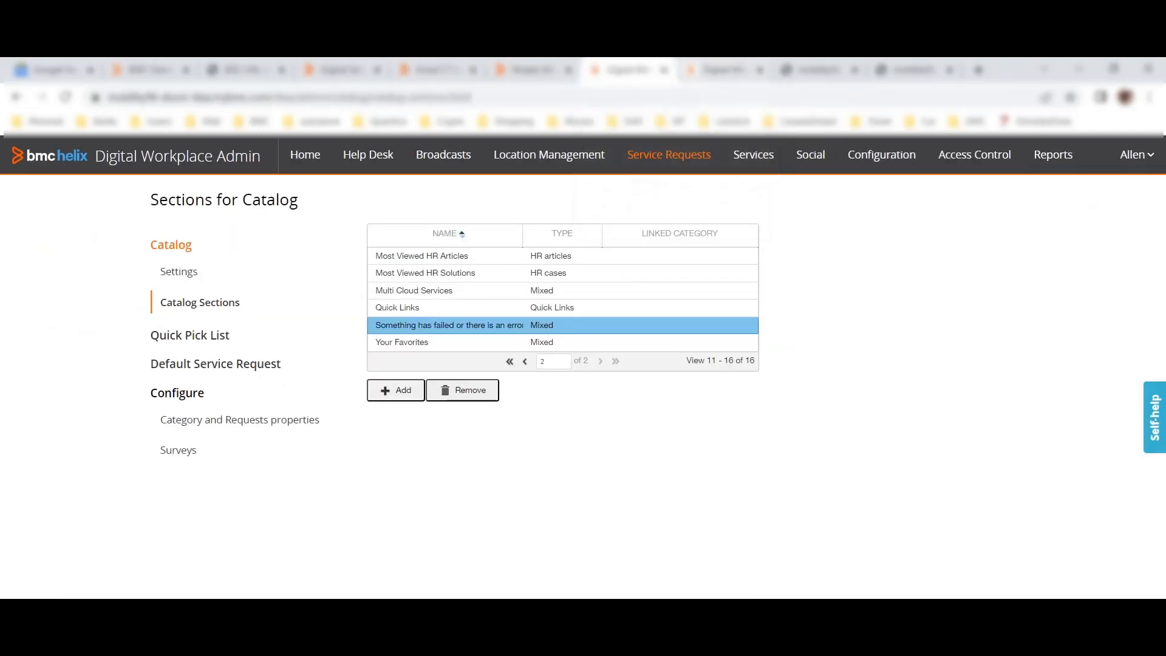
pyautogui.click(721, 69)
pyautogui.click(16, 97)
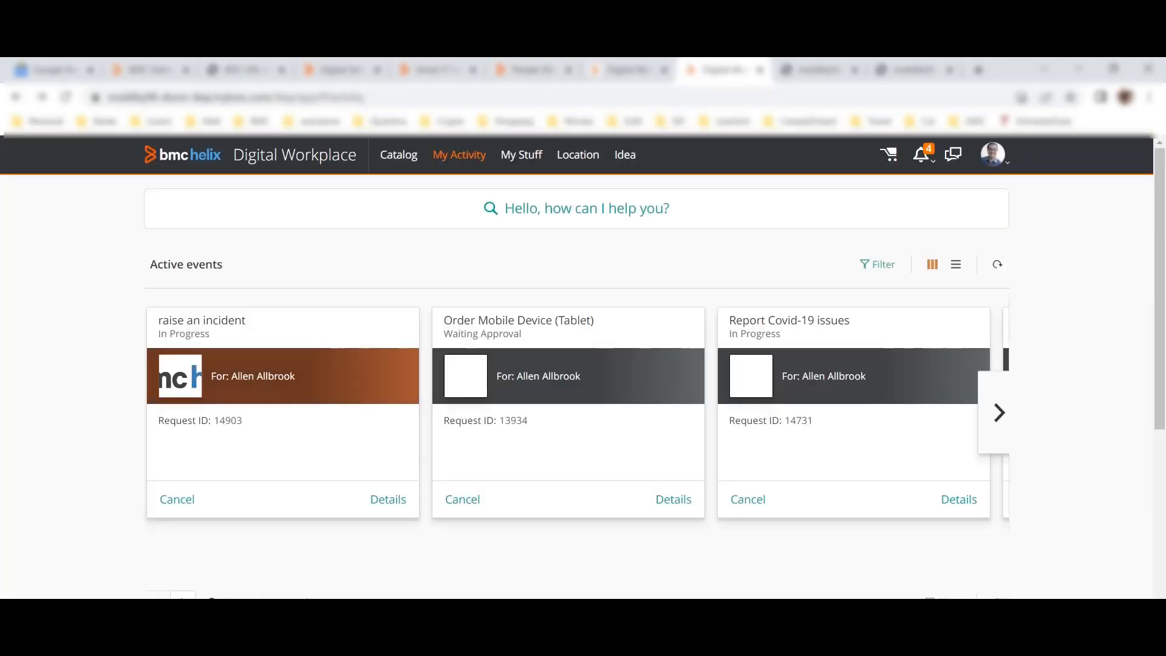
pyautogui.scroll(-4, 583, 370)
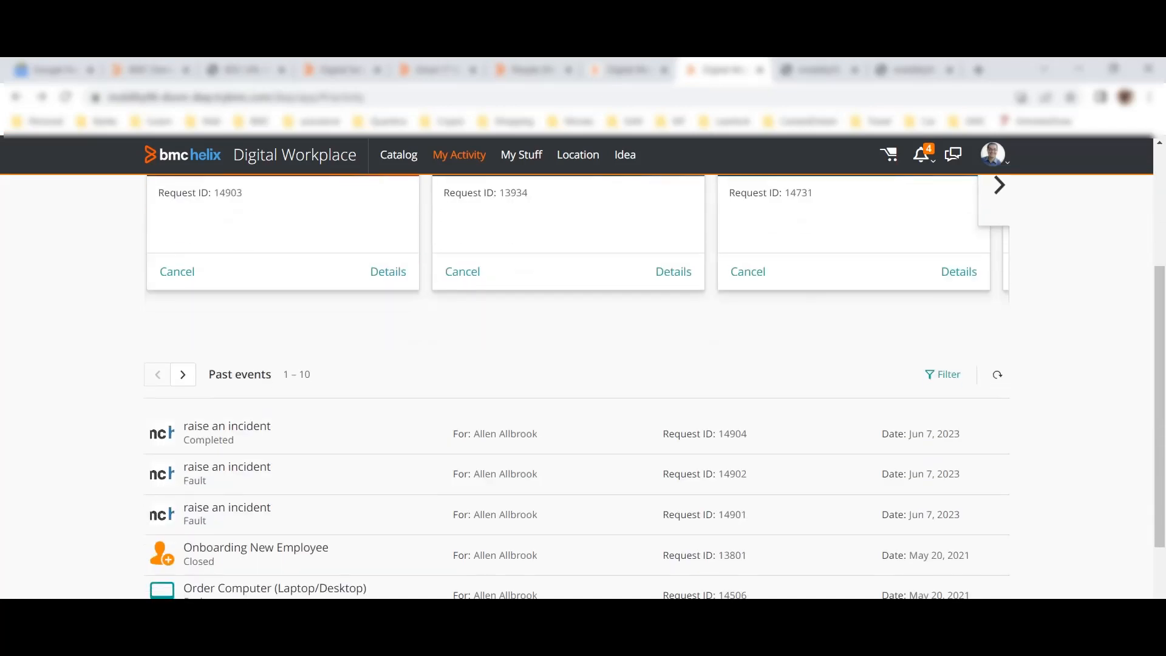
pyautogui.click(227, 426)
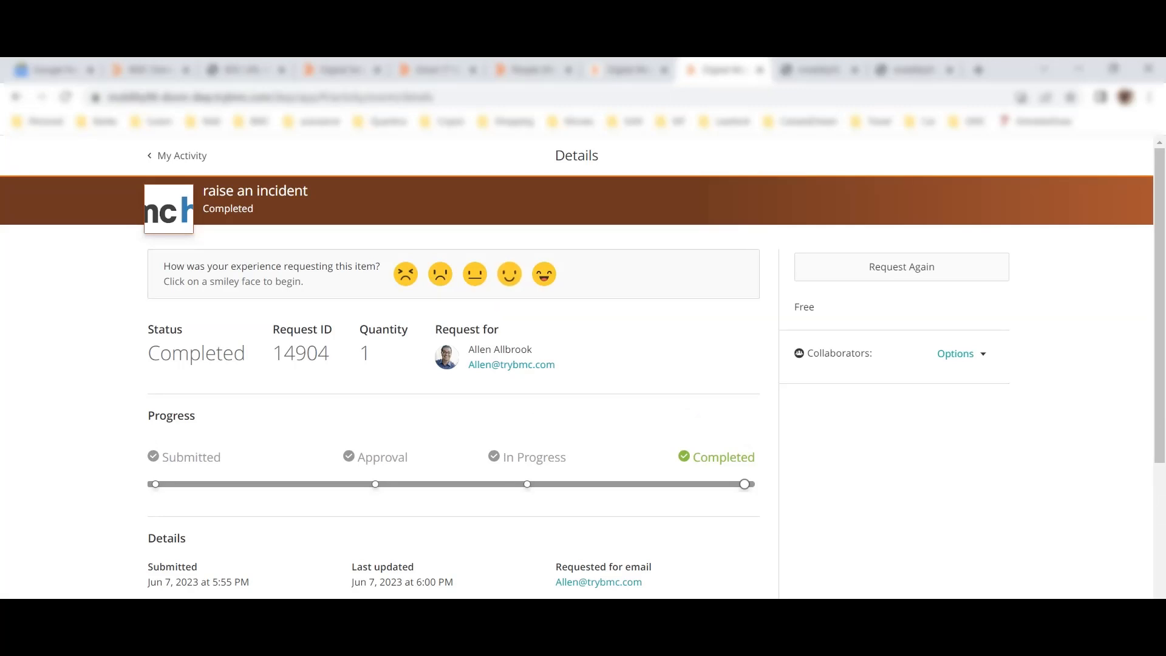
pyautogui.scroll(-3, 583, 364)
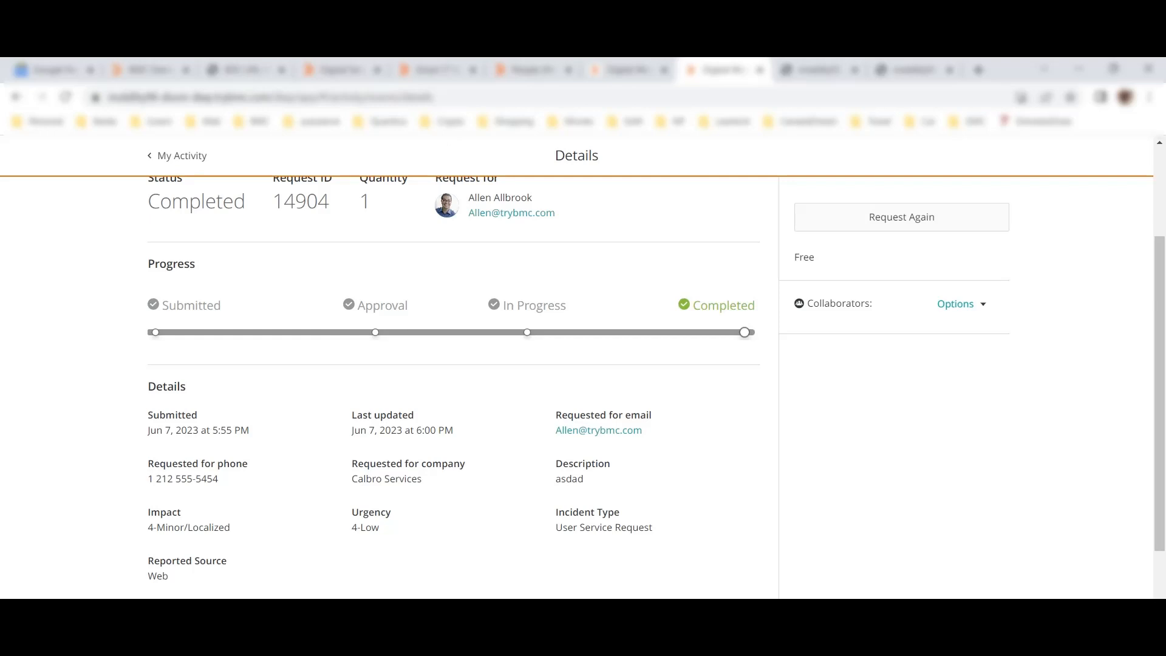
pyautogui.hotkey('alt', 'Tab')
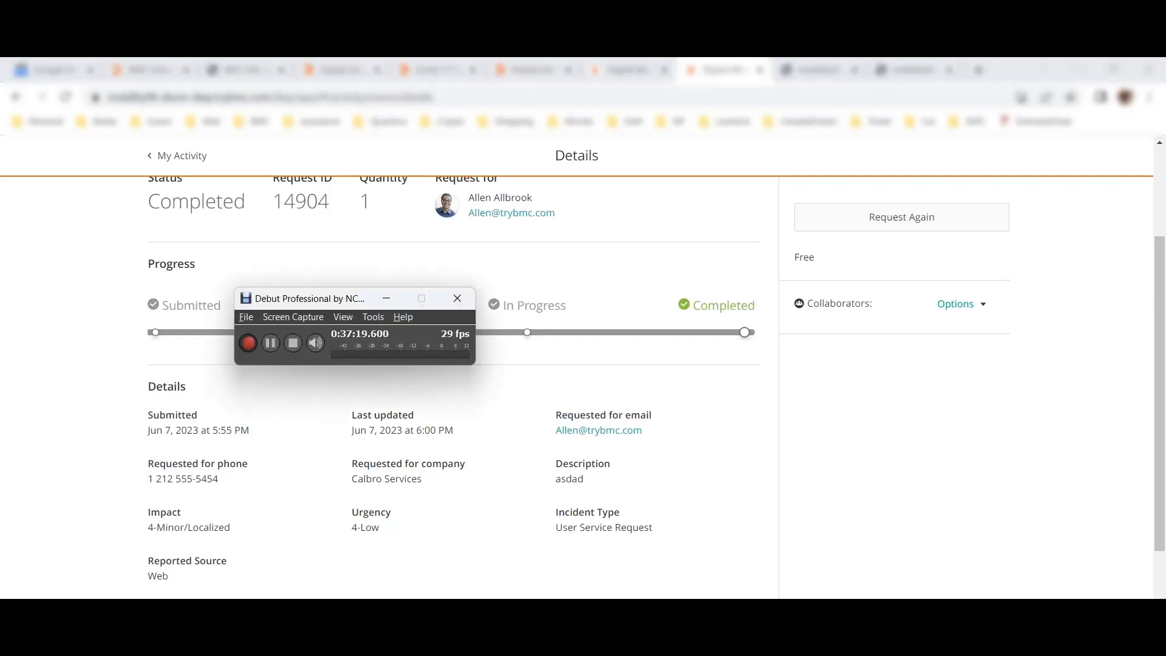